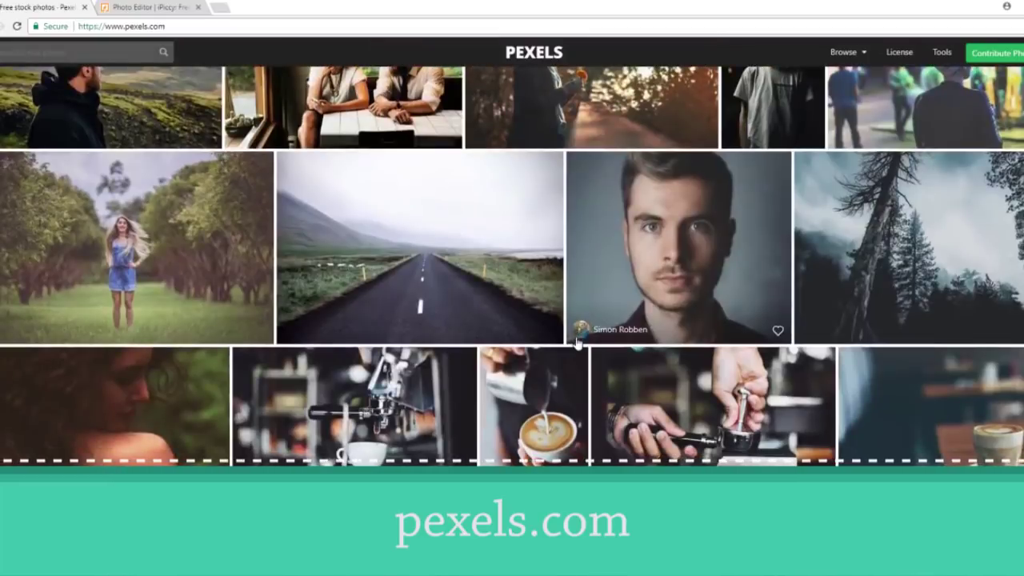
Browse the free stock photos on the Pexels home page
scroll(578, 344, down, 2)
scroll(627, 365, down, 10)
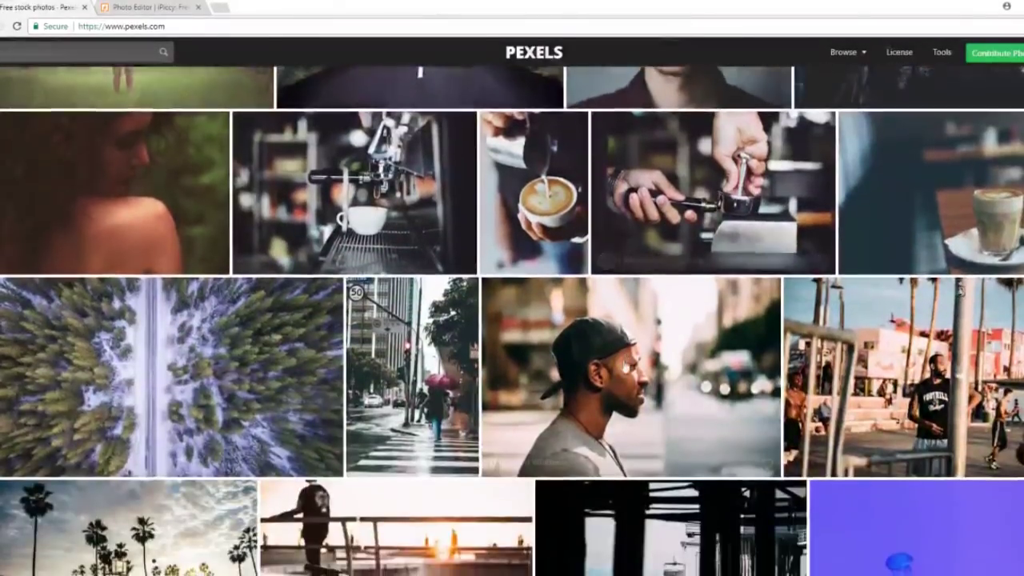
scroll(624, 366, down, 7)
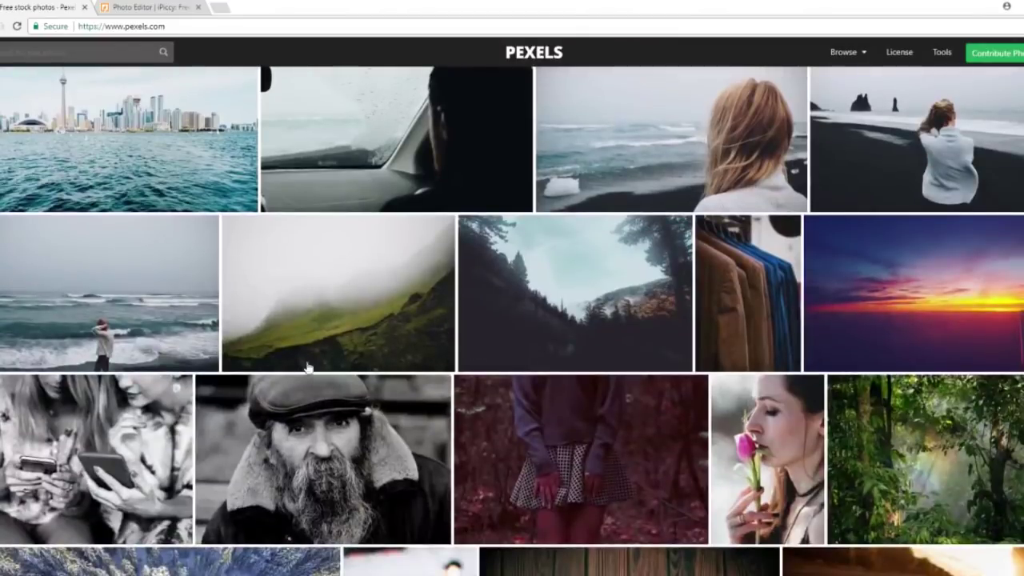
scroll(476, 475, down, 7)
scroll(438, 445, down, 3)
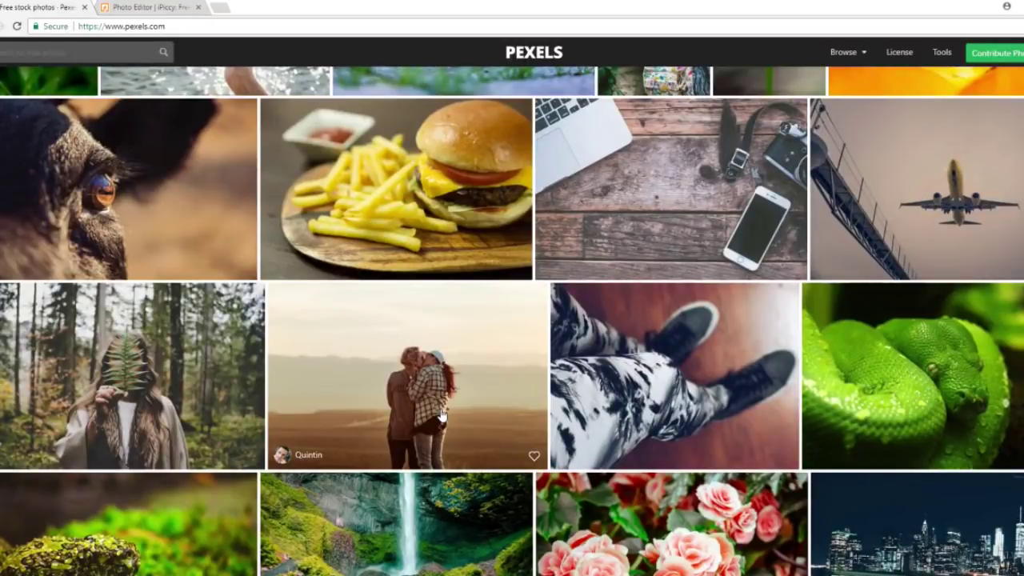
Switch to iPiccy and open the photo DSCN0087 from the Stock Photos folder in the photo editor
key(ctrl+Tab)
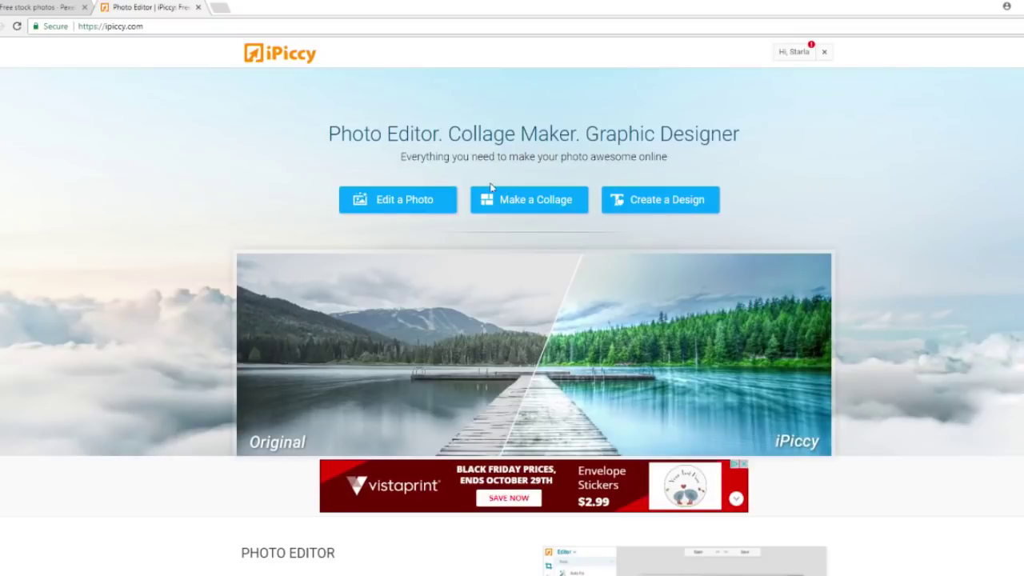
click(410, 209)
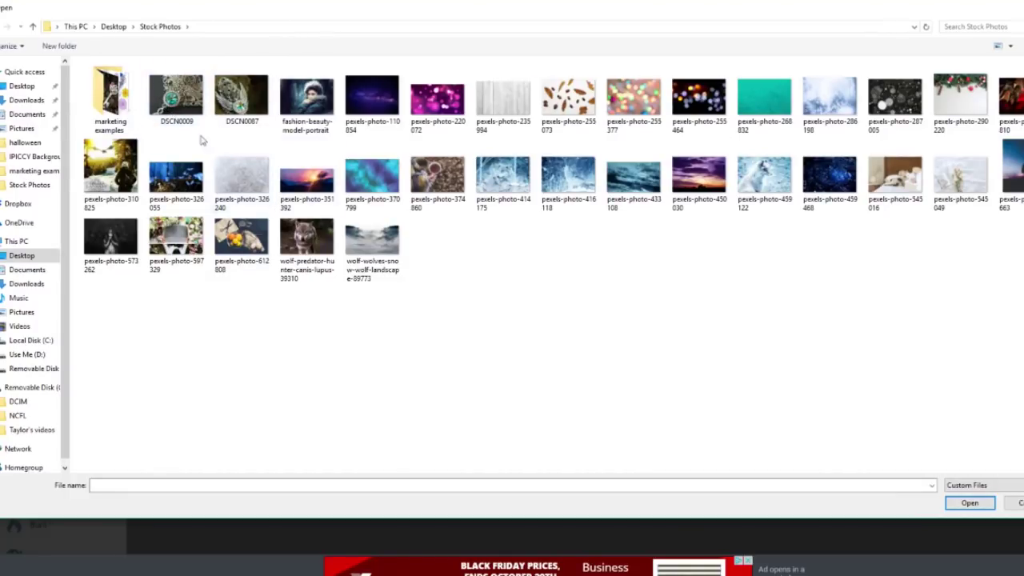
double_click(239, 100)
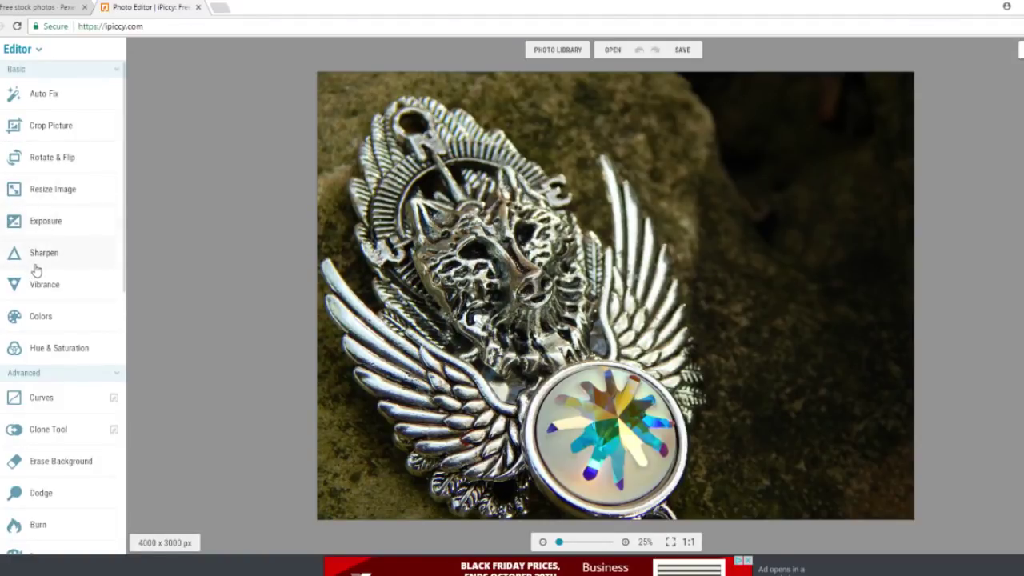
Set the Exposure adjustment's shadows to 100 and dismiss the WebGL warning
click(32, 224)
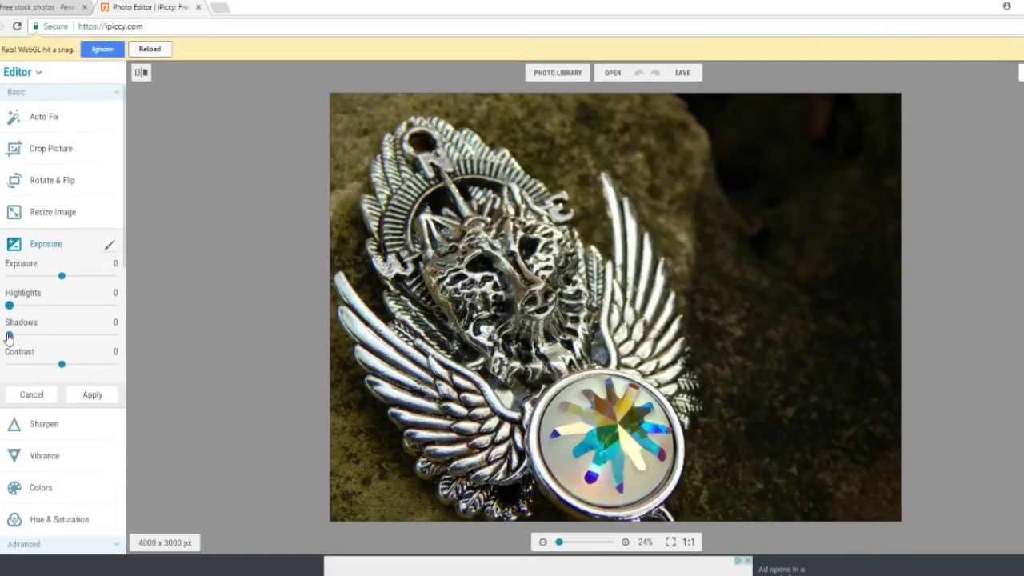
drag(9, 336, 249, 352)
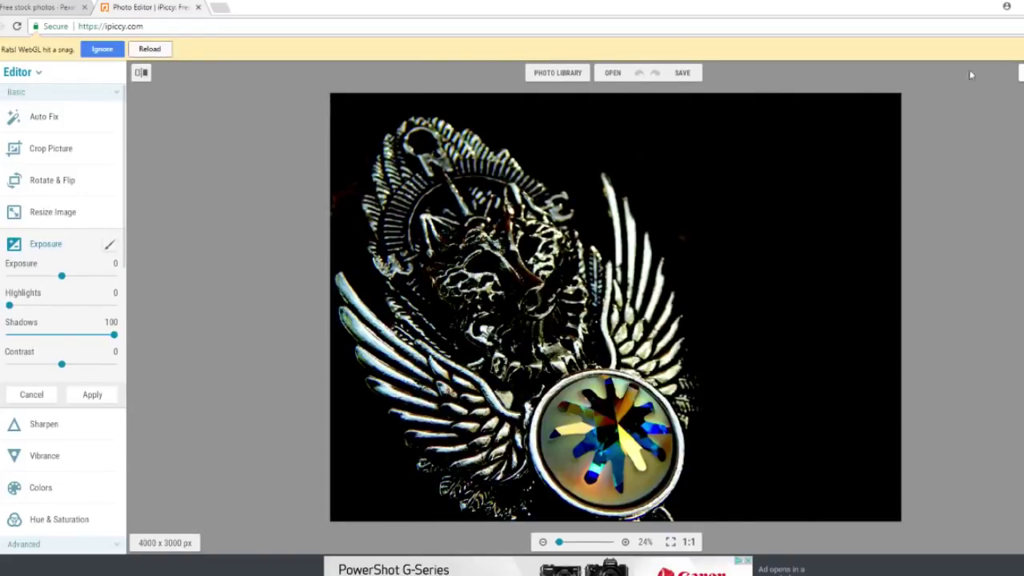
click(1022, 49)
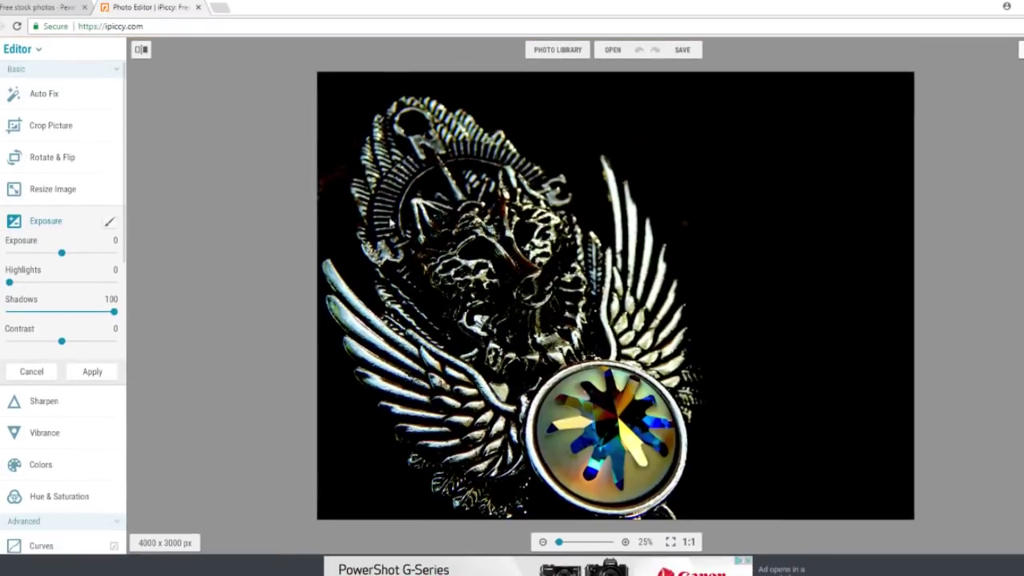
Reverse the exposure effect mask and paint the effect over the background right of the pendant and the lower-left corner with a size 260 brush
click(110, 224)
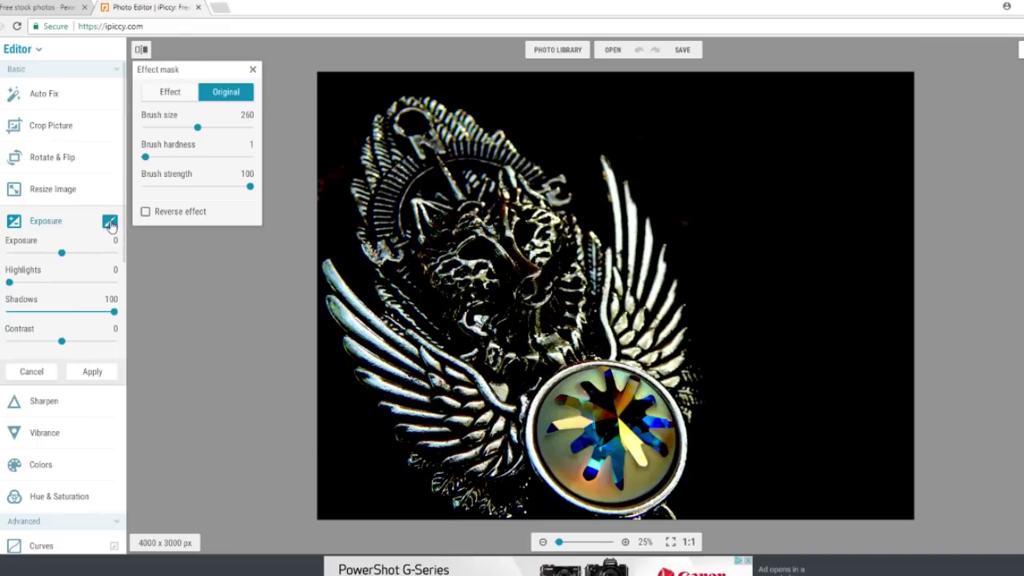
click(145, 212)
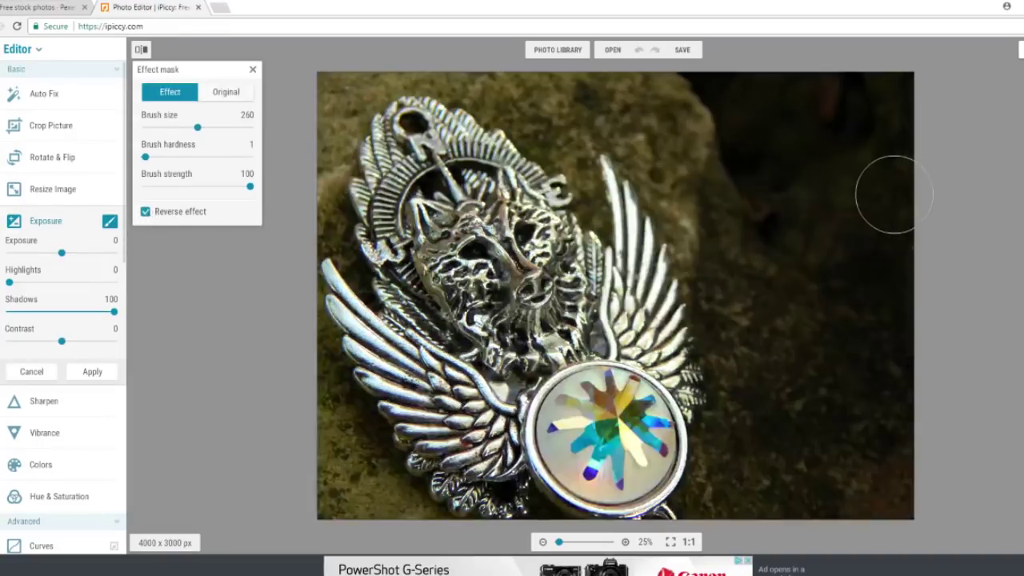
mouse_move(815, 166)
mouse_down()
mouse_move(805, 291)
mouse_move(800, 94)
mouse_move(711, 103)
mouse_move(795, 380)
mouse_move(843, 469)
mouse_move(928, 424)
mouse_up()
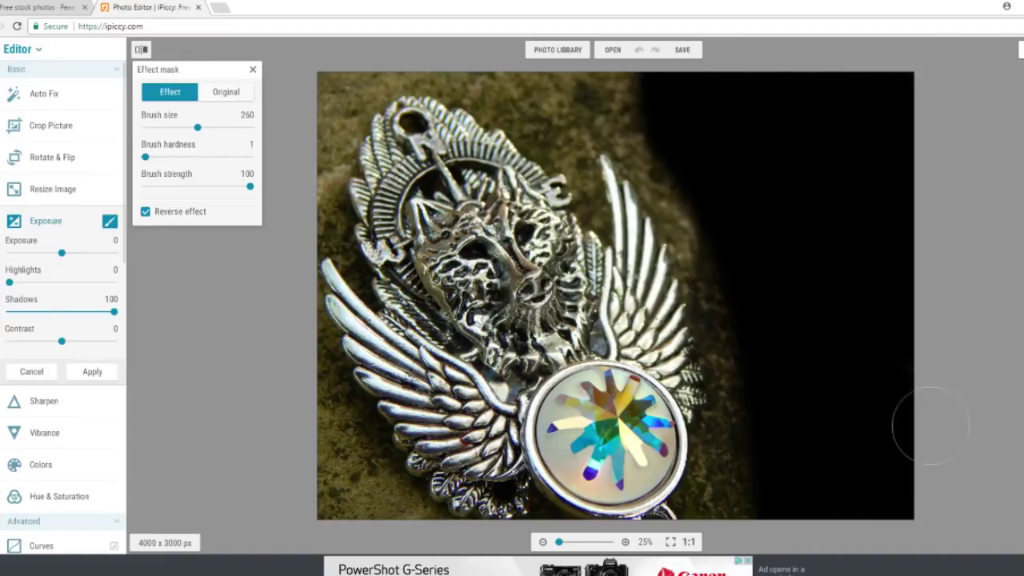
drag(317, 432, 396, 499)
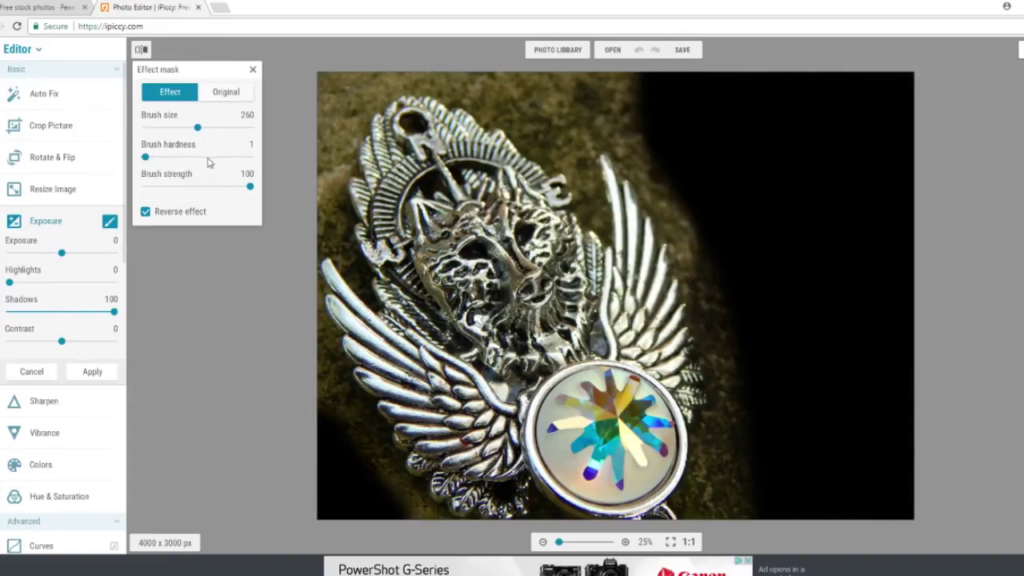
Set the mask brush hardness to 37 and size to 121, then 100, and black out the background between the crown and the right wing
mouse_move(197, 128)
mouse_down()
mouse_move(169, 129)
mouse_move(184, 158)
mouse_up()
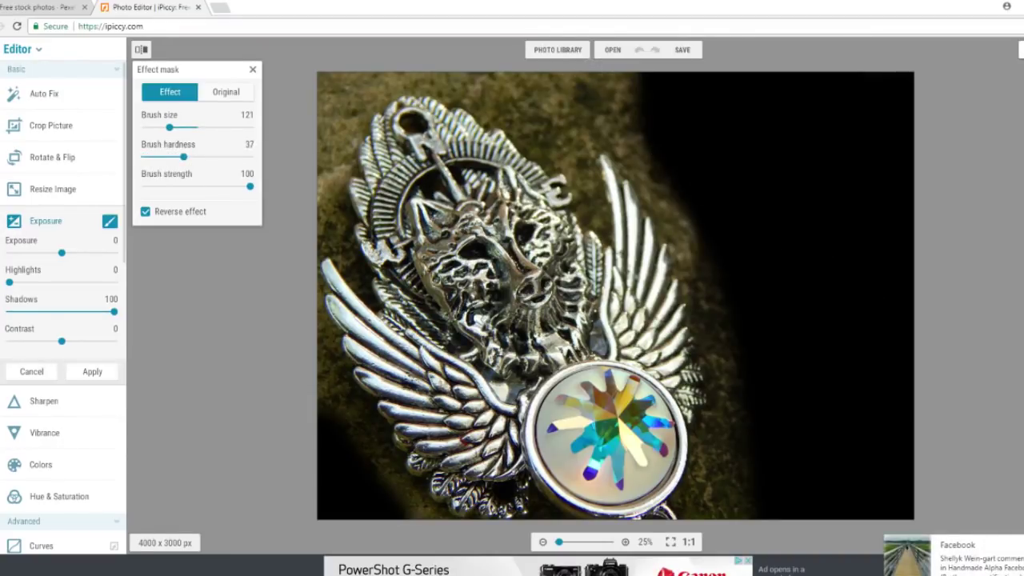
scroll(645, 98, up, 2)
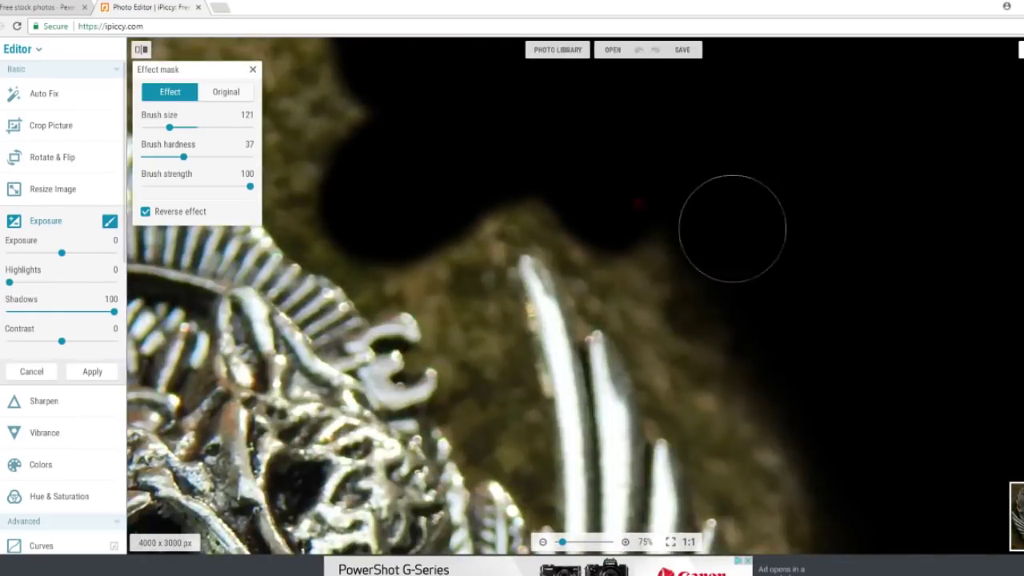
scroll(732, 324, up, 1)
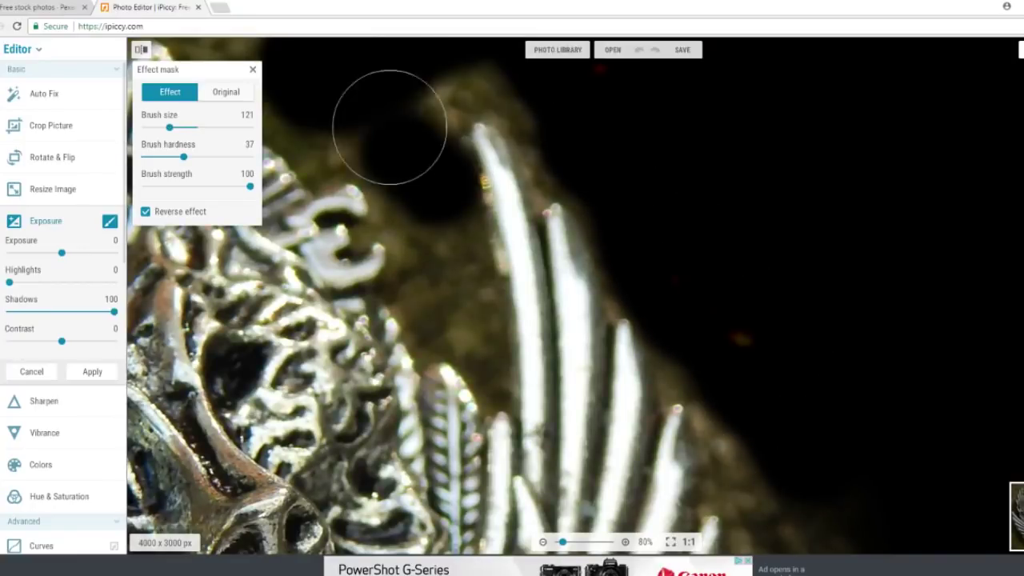
click(164, 127)
mouse_move(392, 192)
mouse_down()
mouse_move(467, 304)
mouse_move(424, 275)
mouse_move(467, 324)
mouse_up()
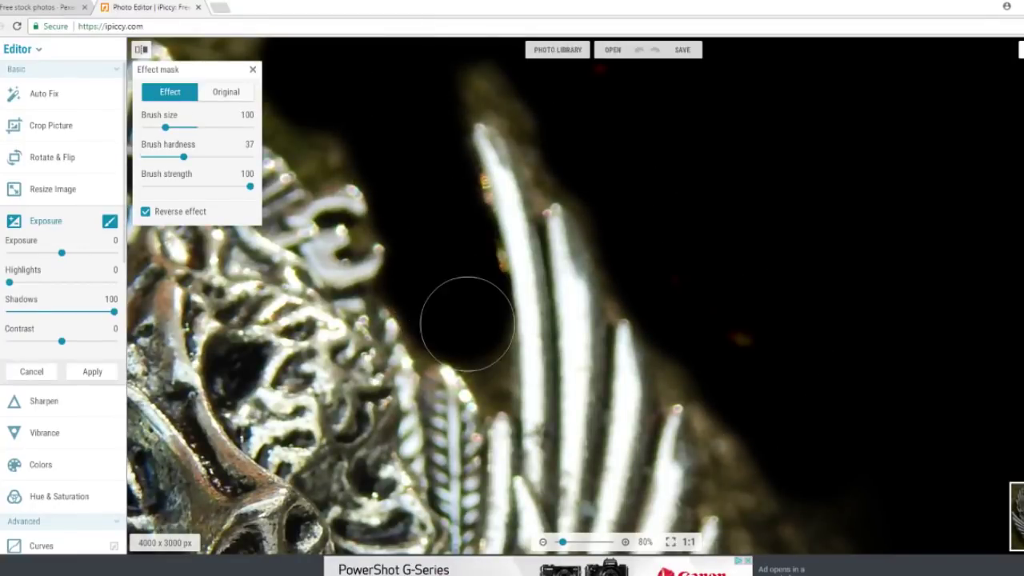
Reduce the mask brush size to 42 and paint the effect closely along the feather tips of the right wing
click(154, 127)
scroll(457, 407, up, 1)
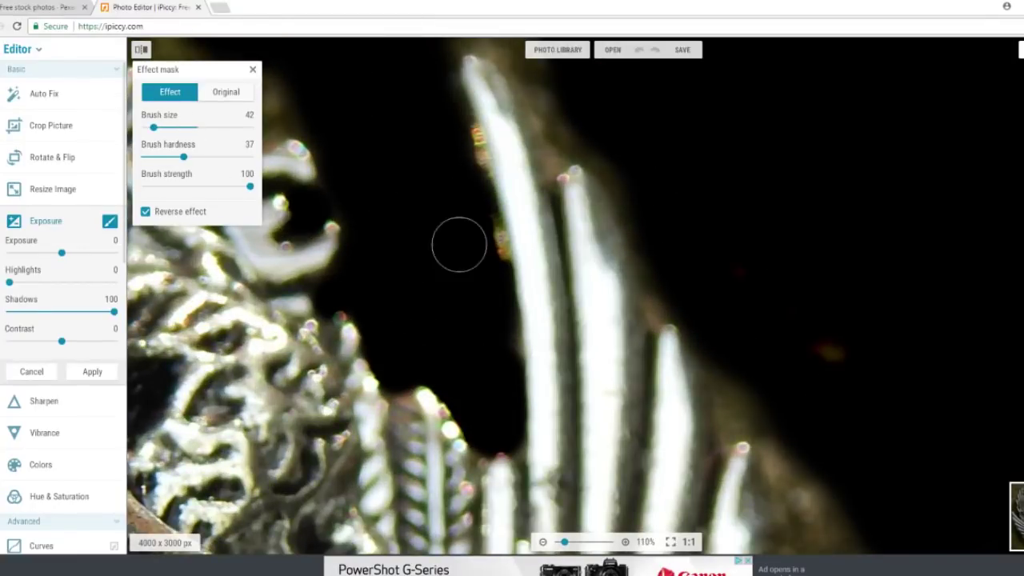
scroll(526, 85, down, 2)
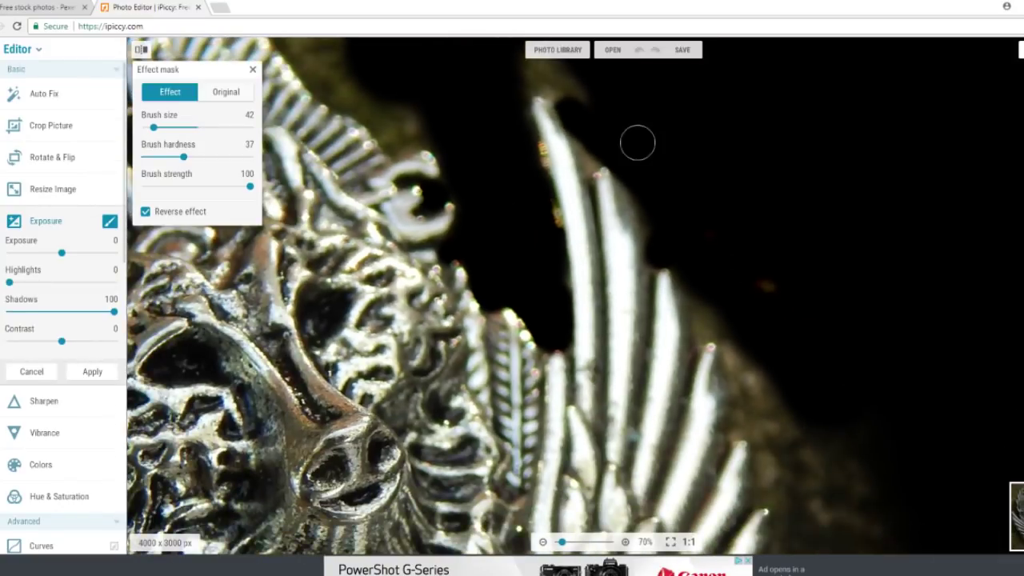
scroll(594, 158, down, 2)
scroll(742, 276, up, 4)
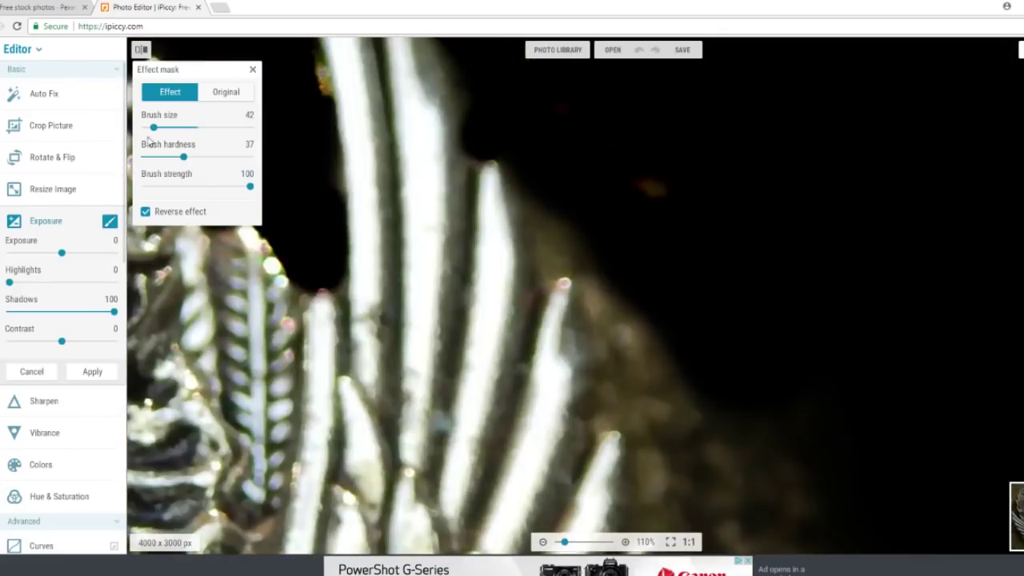
Enlarge the mask brush to size 126 and black out the remaining background down the outer edge of the right wing and stone
drag(153, 127, 170, 127)
scroll(605, 136, down, 1)
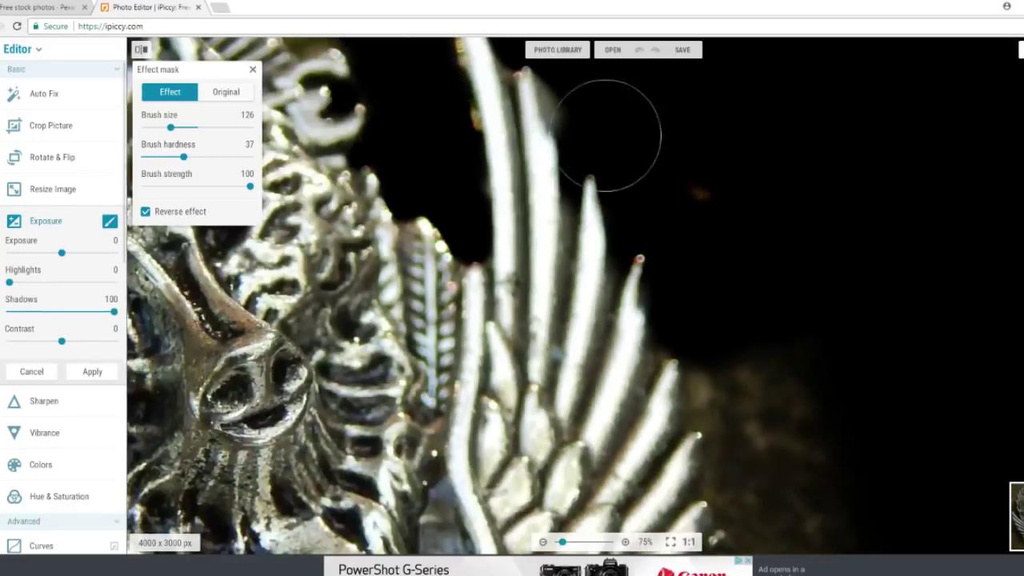
scroll(823, 352, down, 1)
scroll(824, 352, up, 2)
mouse_move(704, 284)
mouse_down()
mouse_move(718, 253)
mouse_move(756, 390)
mouse_move(744, 265)
mouse_up()
scroll(793, 373, down, 2)
scroll(830, 381, down, 3)
scroll(833, 436, up, 3)
scroll(690, 359, down, 3)
scroll(734, 472, up, 2)
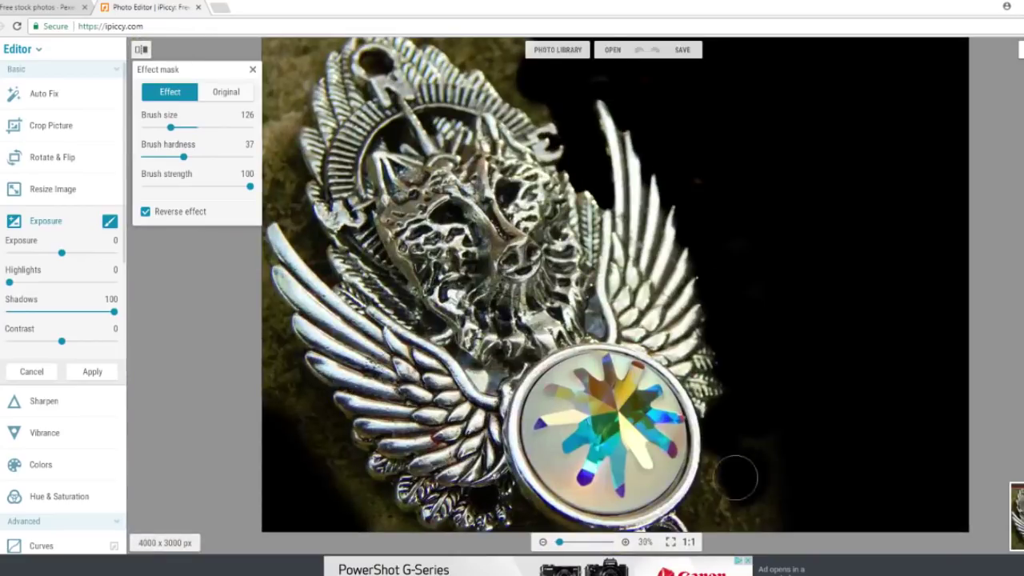
Black out the background along the pendant's left side and around its top, moving the effect mask settings out of the way
mouse_move(400, 492)
mouse_down()
mouse_move(348, 498)
mouse_move(292, 352)
mouse_move(240, 264)
mouse_up()
drag(214, 70, 138, 104)
scroll(336, 128, down, 1)
mouse_move(340, 120)
mouse_down()
mouse_move(364, 104)
mouse_move(341, 132)
mouse_move(342, 268)
mouse_move(336, 188)
mouse_move(453, 92)
mouse_move(525, 136)
mouse_move(472, 84)
mouse_move(414, 125)
mouse_move(416, 141)
mouse_up()
Set the mask brush size to 94, darken the openings inside the crown, and apply the exposure effect
scroll(429, 231, up, 3)
drag(94, 161, 88, 161)
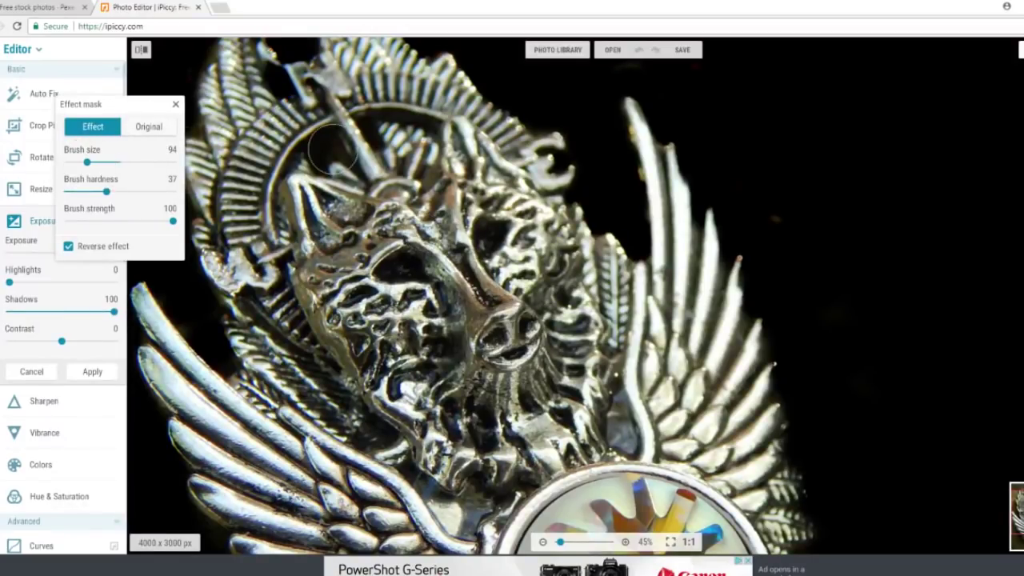
drag(332, 149, 381, 137)
scroll(706, 374, down, 4)
scroll(594, 210, up, 3)
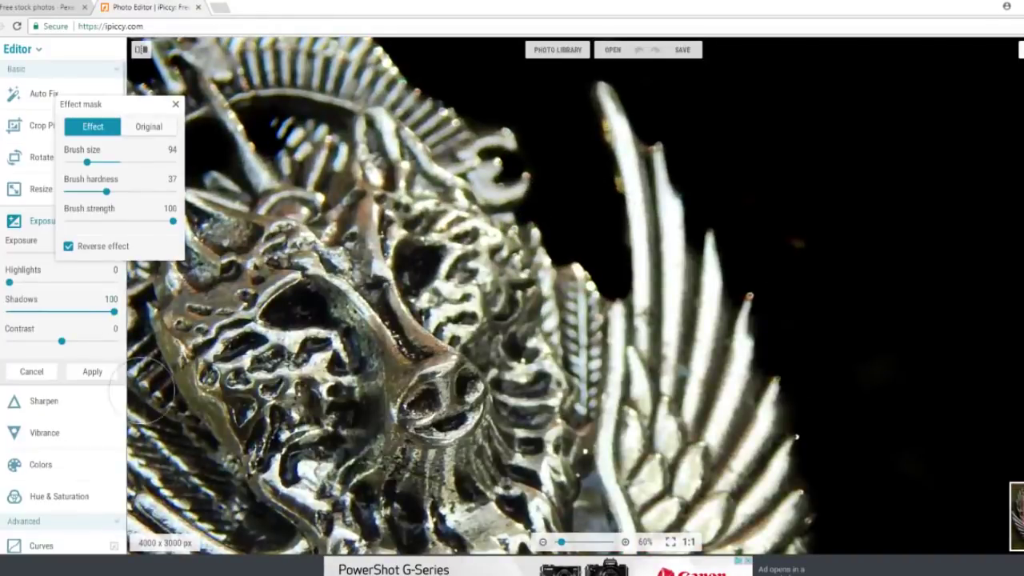
click(92, 371)
Paint over the leftover colored speck beside the right wing in black using the Draw tool with brush size 46
scroll(706, 326, down, 2)
scroll(784, 336, up, 4)
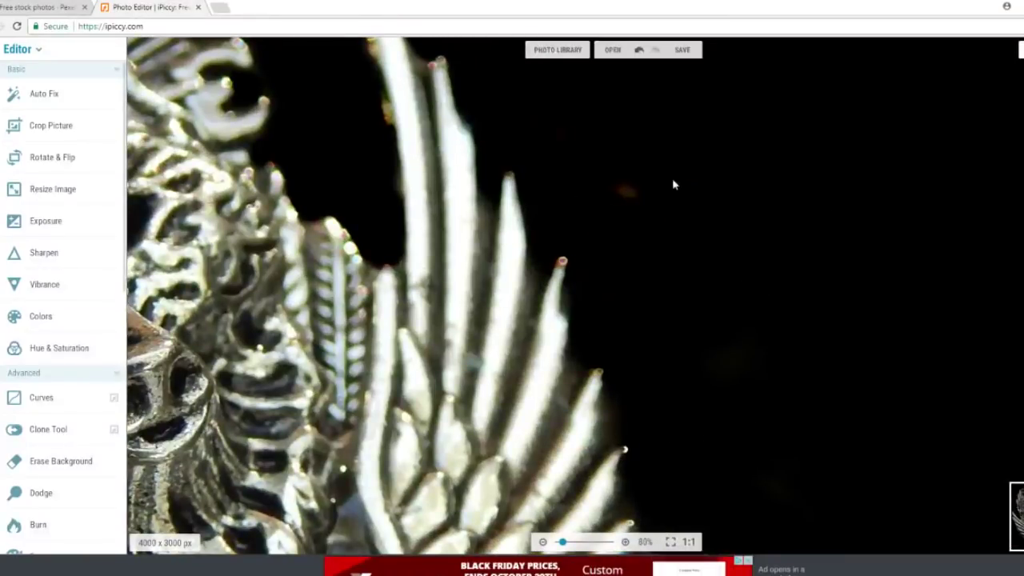
scroll(603, 188, up, 8)
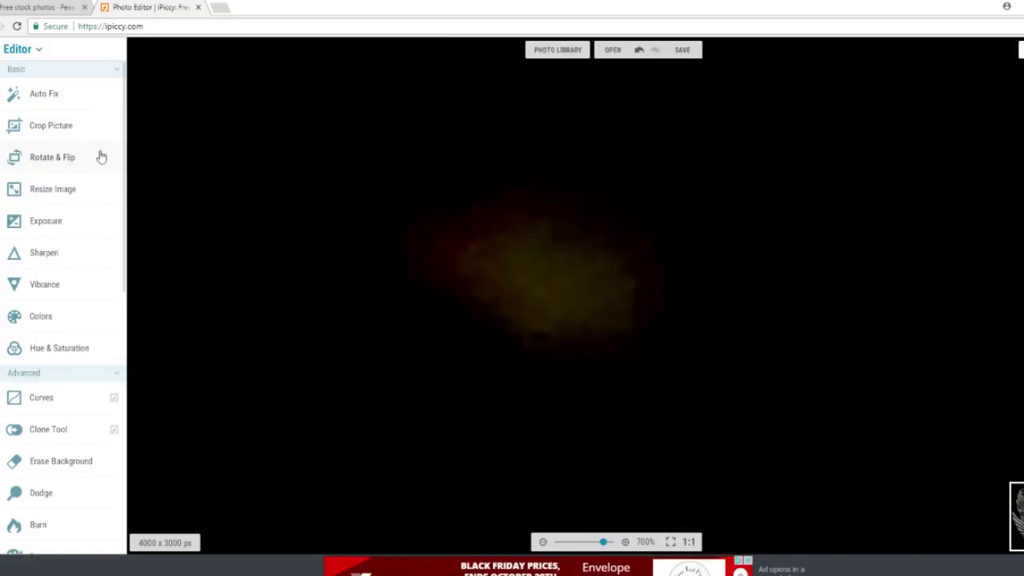
drag(125, 114, 143, 262)
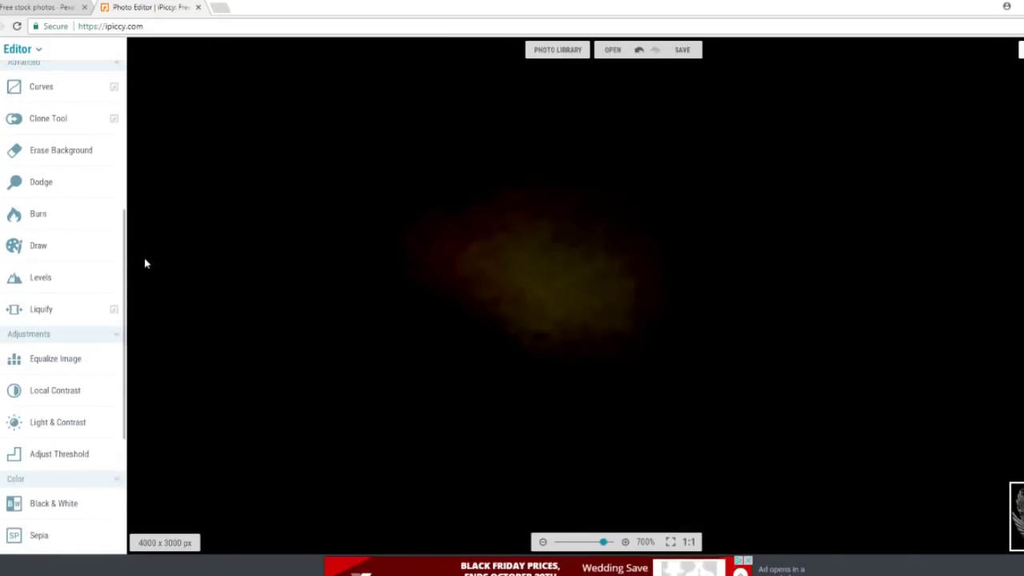
click(35, 248)
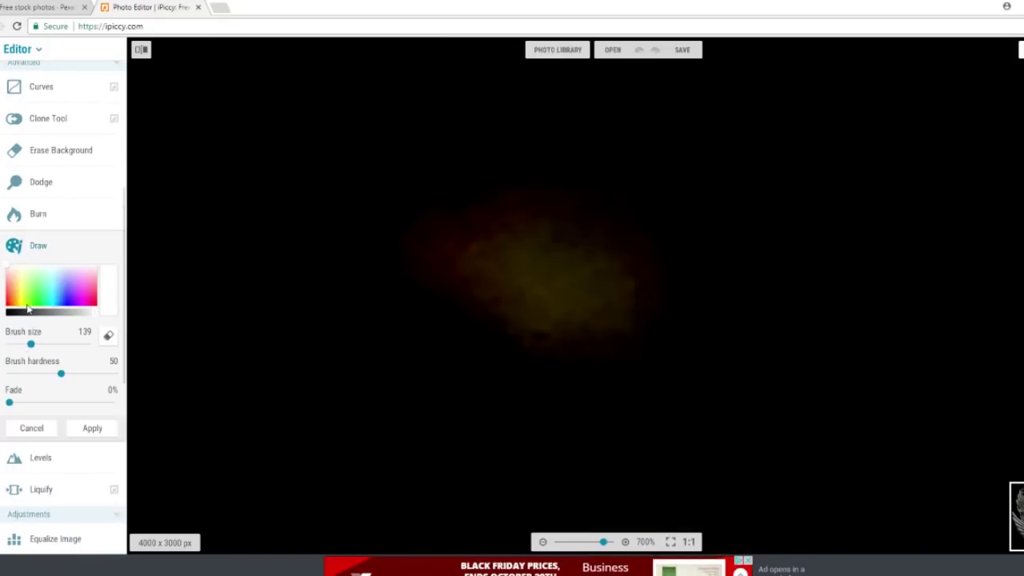
mouse_move(26, 313)
mouse_down()
mouse_move(7, 314)
mouse_move(21, 356)
mouse_move(16, 345)
mouse_up()
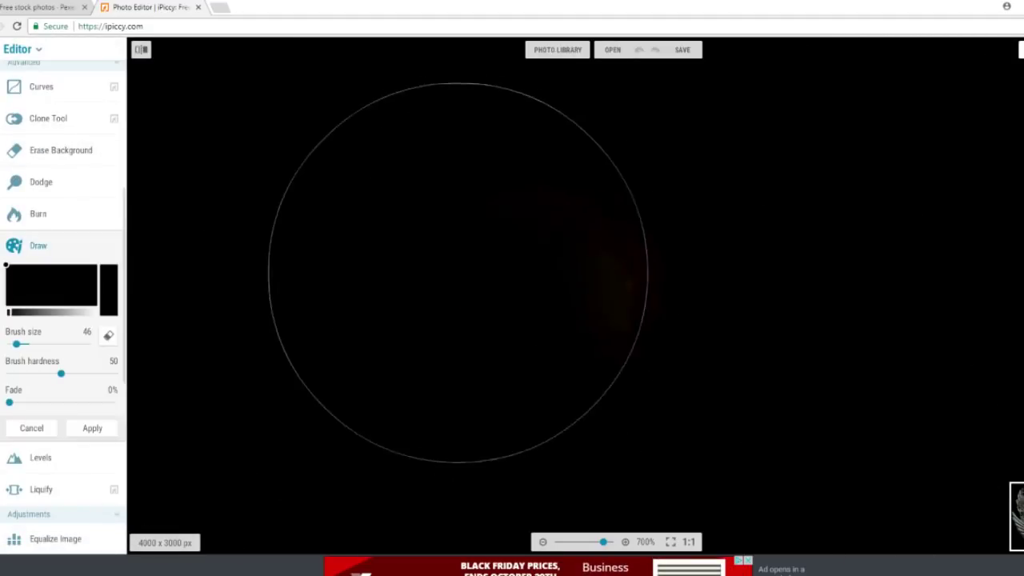
Check the black background around the right wing and stone for leftover specks, and apply the drawing
scroll(772, 373, down, 5)
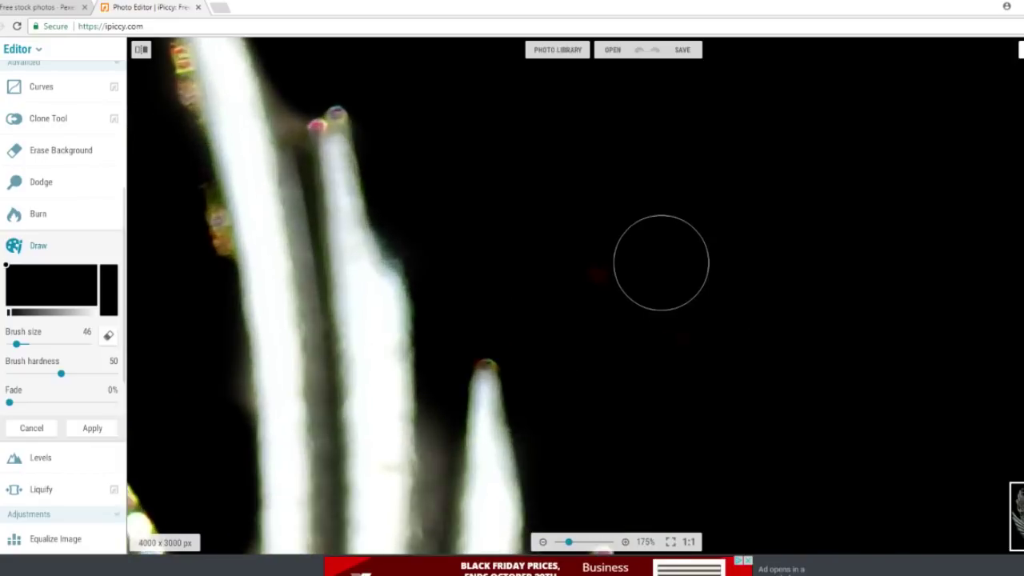
scroll(660, 262, up, 3)
scroll(875, 291, down, 6)
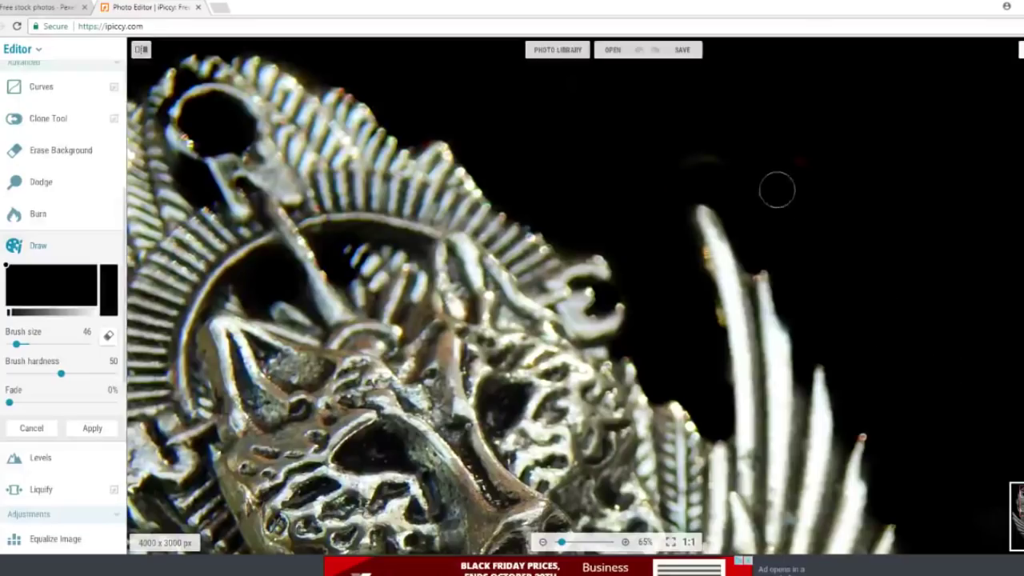
scroll(853, 103, up, 4)
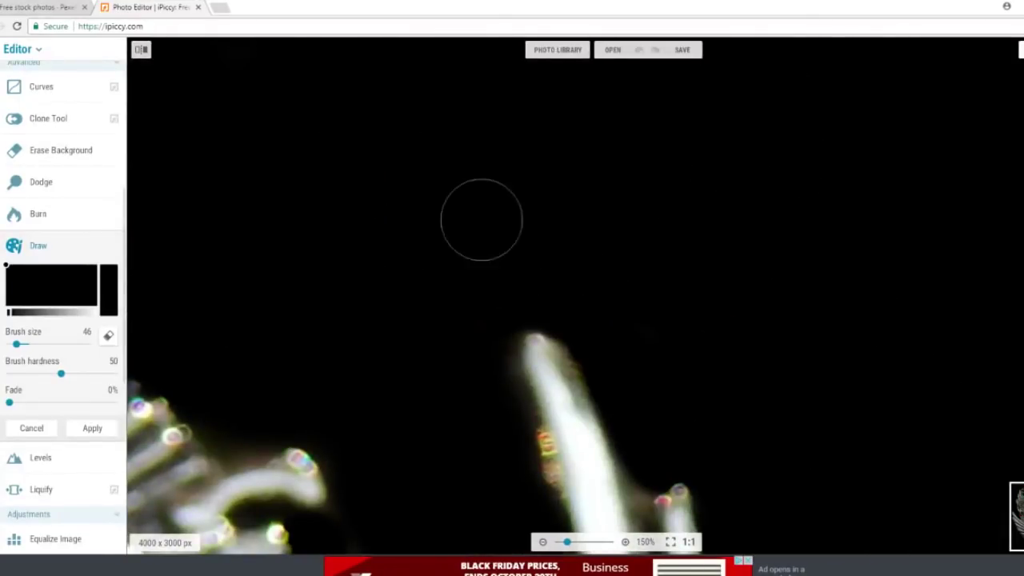
scroll(899, 195, down, 6)
scroll(975, 394, up, 3)
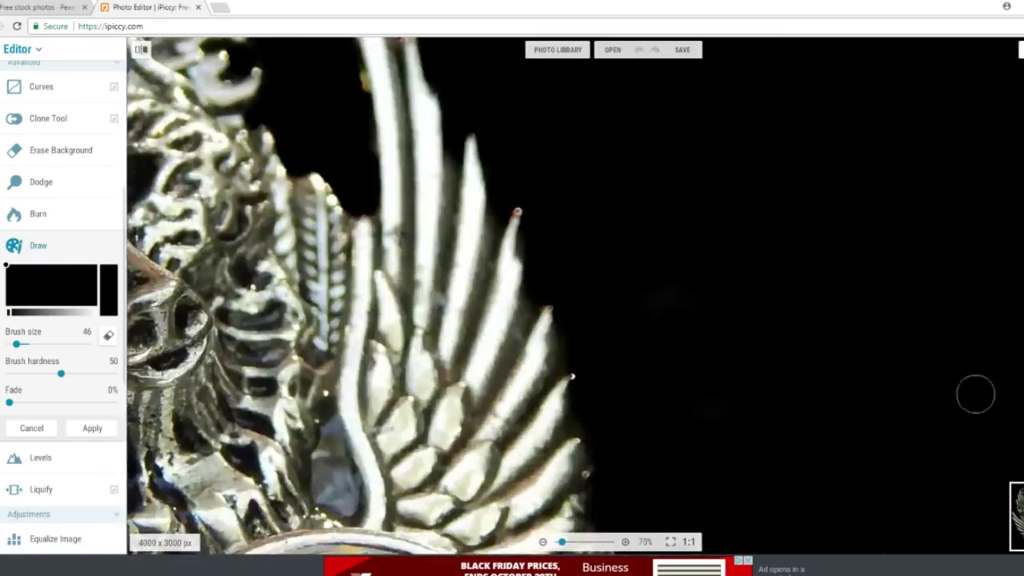
scroll(745, 361, down, 5)
scroll(804, 466, up, 3)
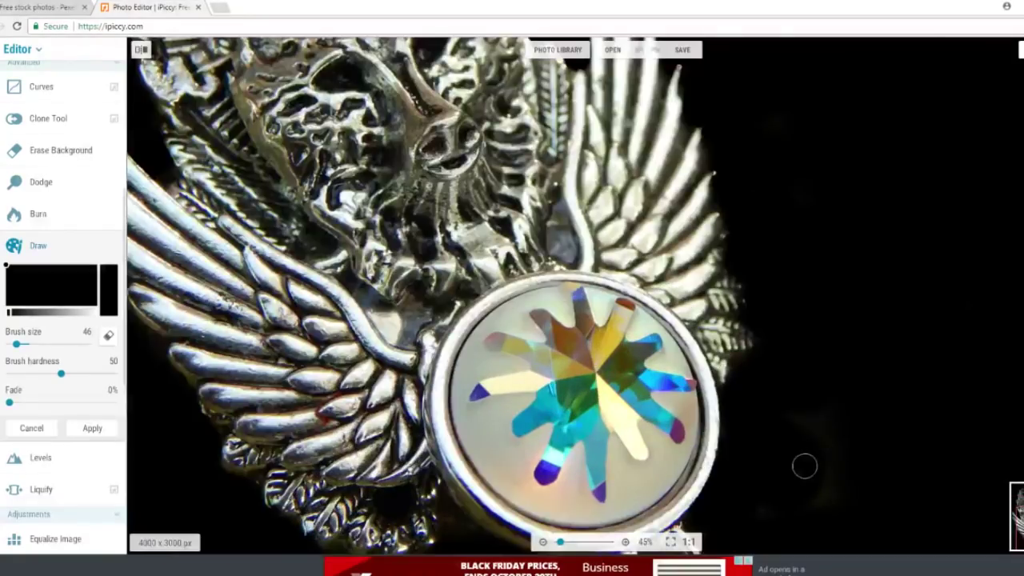
scroll(816, 453, up, 2)
scroll(830, 441, down, 4)
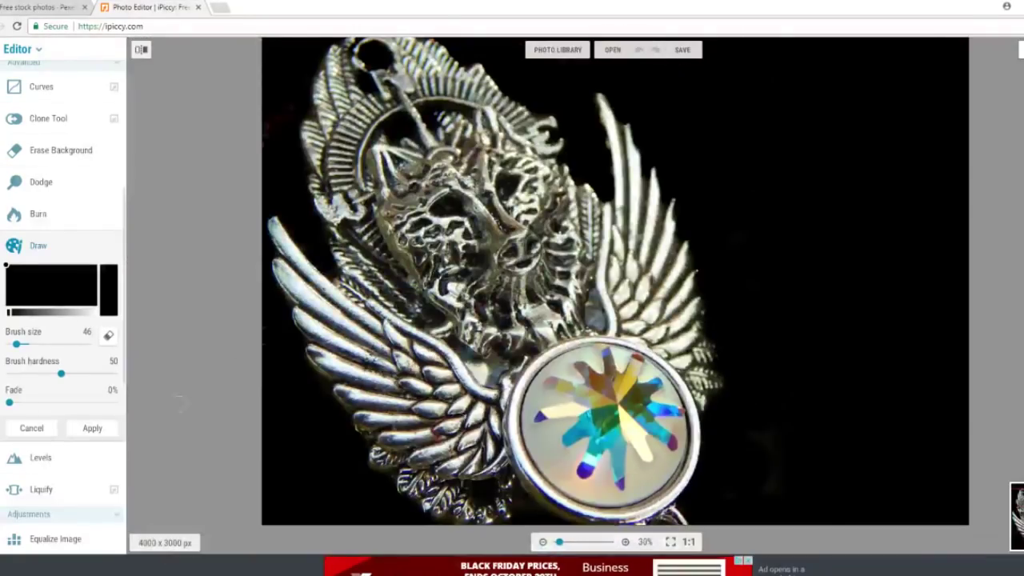
click(90, 428)
Raise the pendant photo's highlights to 25 with the Exposure adjustment and apply it
scroll(808, 325, up, 1)
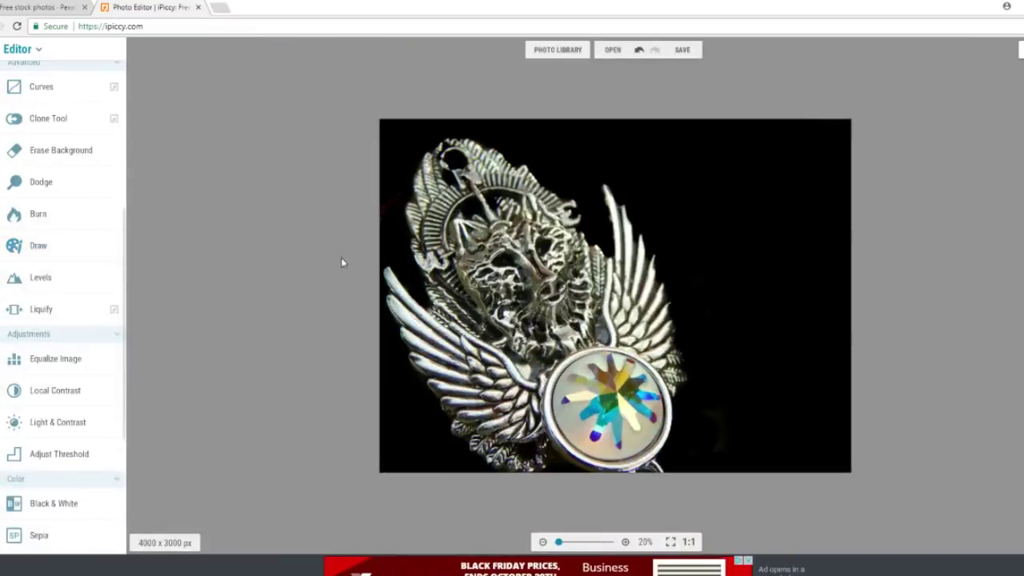
scroll(32, 184, up, 4)
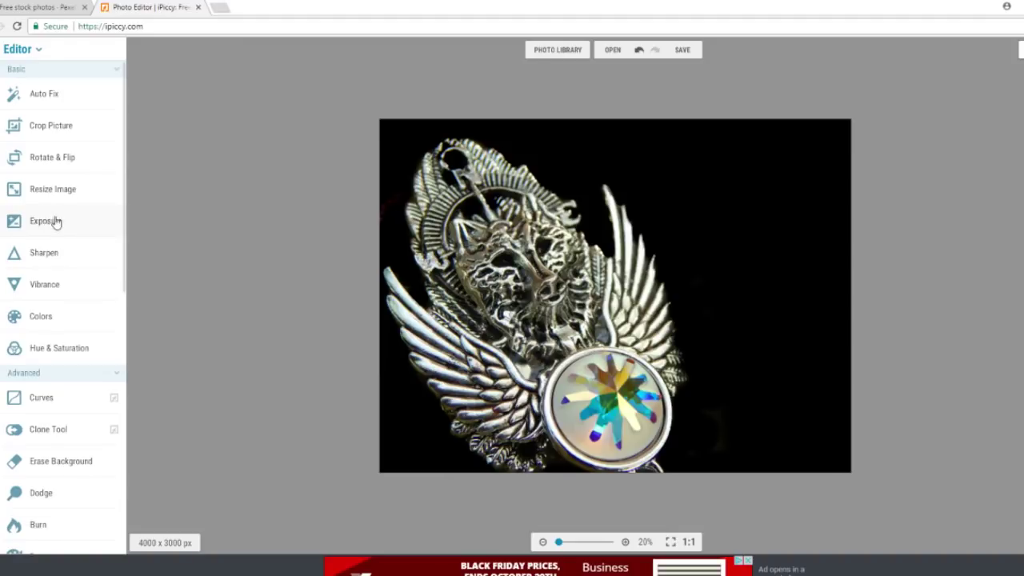
click(48, 224)
mouse_move(24, 290)
mouse_down()
mouse_move(43, 285)
mouse_move(39, 299)
mouse_up()
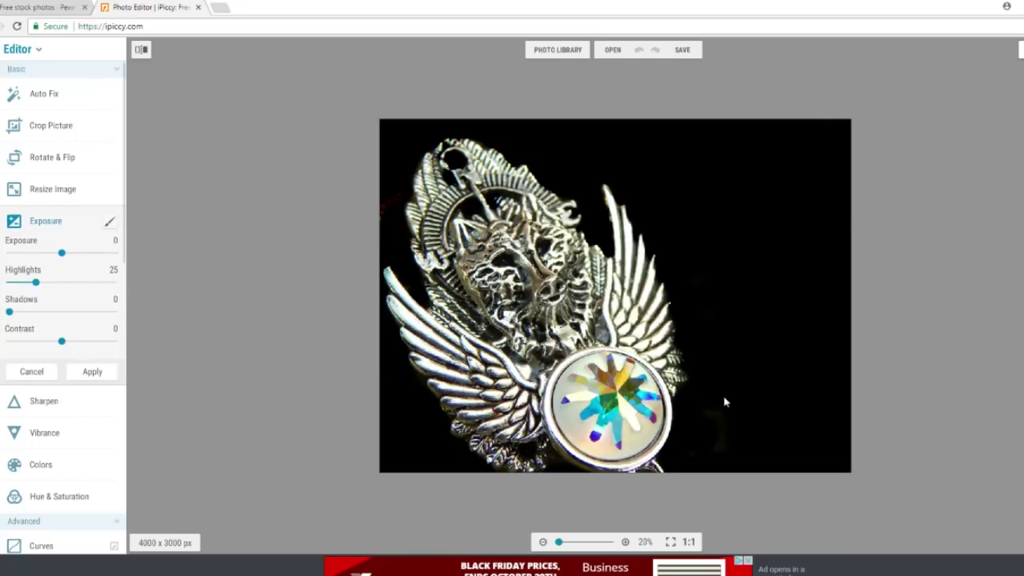
scroll(618, 404, up, 3)
scroll(469, 350, down, 3)
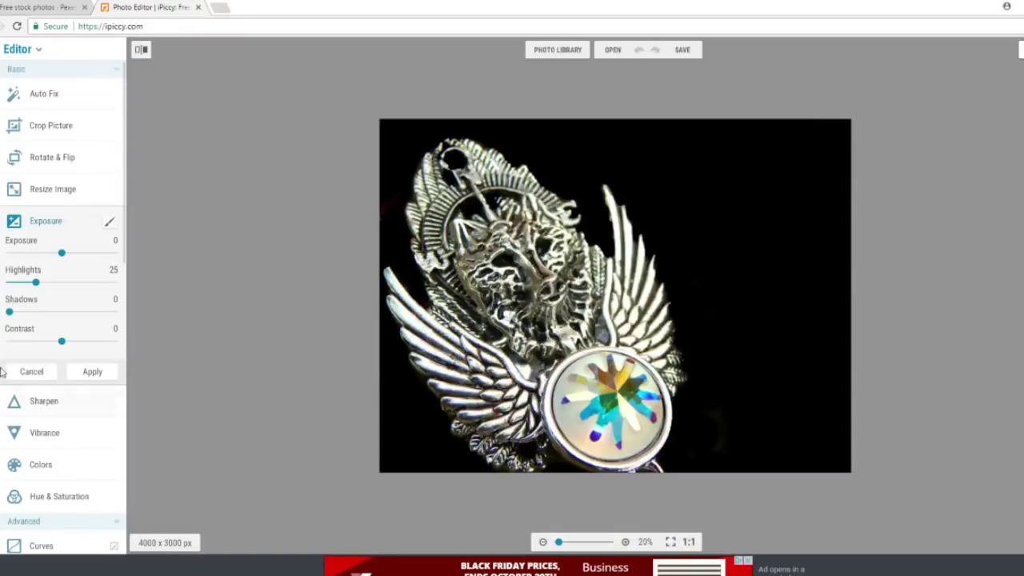
click(93, 373)
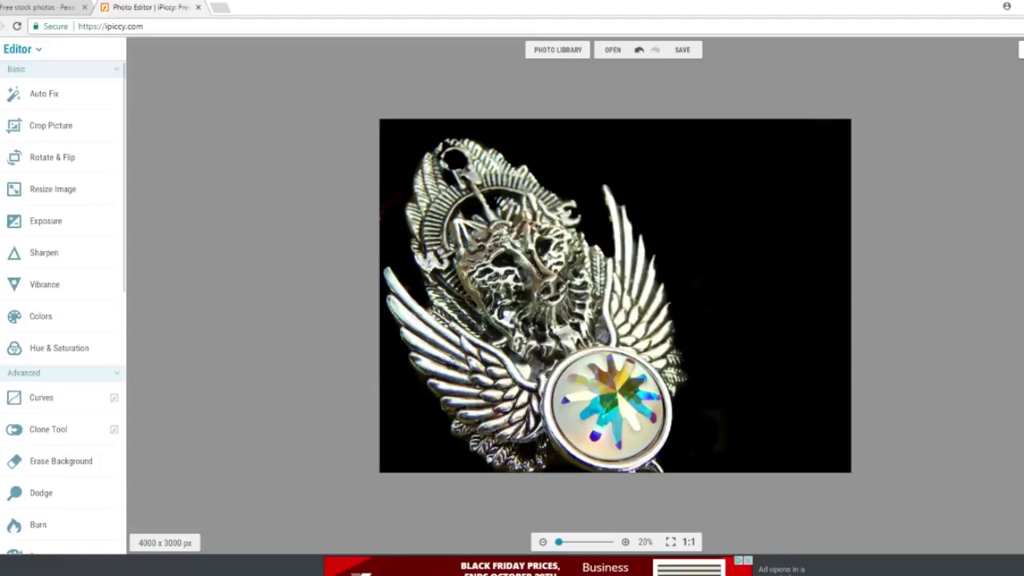
Lower the pendant photo's saturation to -57 and examine the effect on the metal and the stone up close
scroll(516, 240, up, 5)
scroll(528, 332, down, 2)
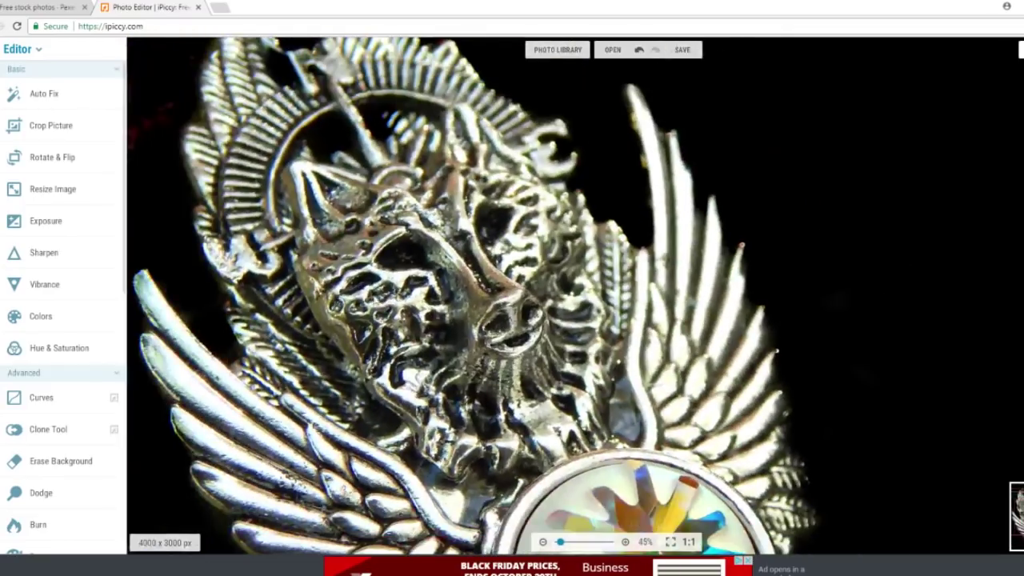
scroll(475, 221, down, 3)
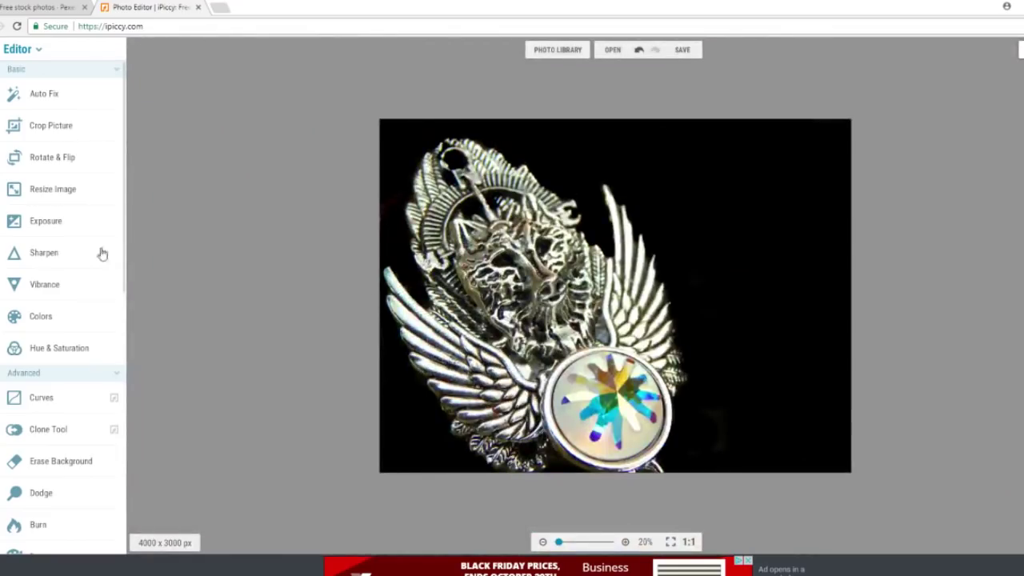
click(60, 350)
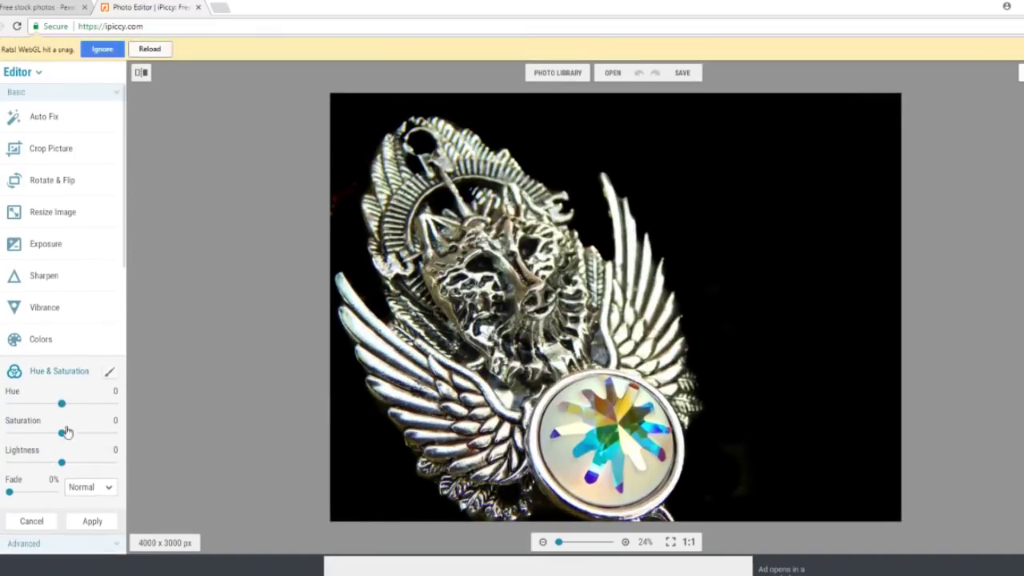
drag(61, 435, 33, 435)
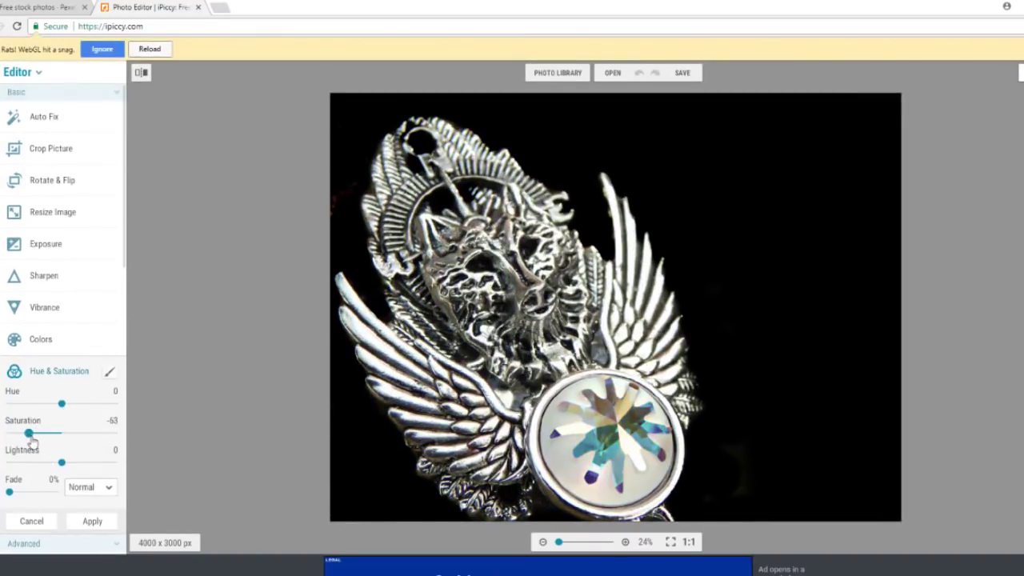
drag(9, 432, 31, 438)
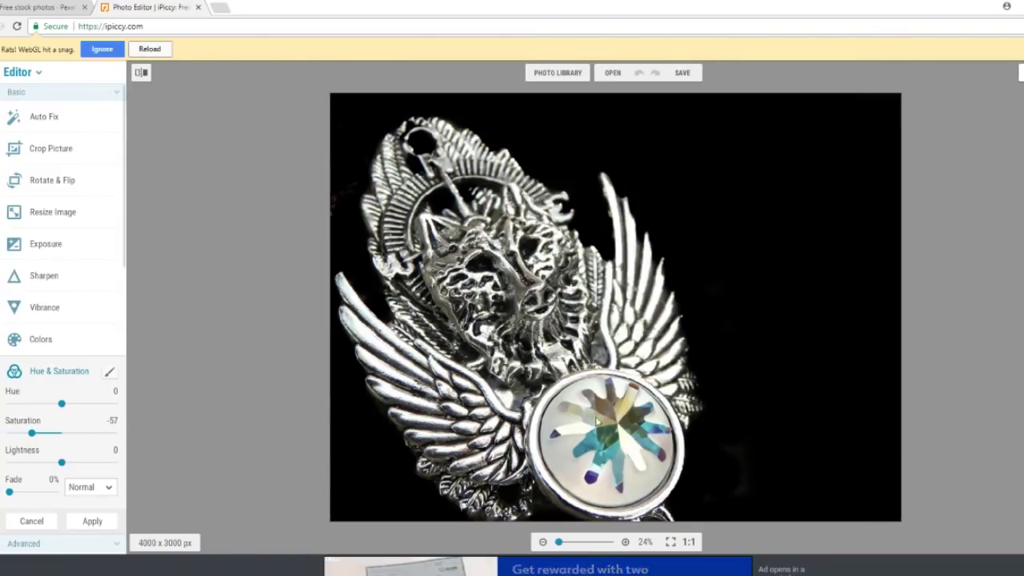
scroll(598, 471, up, 3)
scroll(598, 472, up, 3)
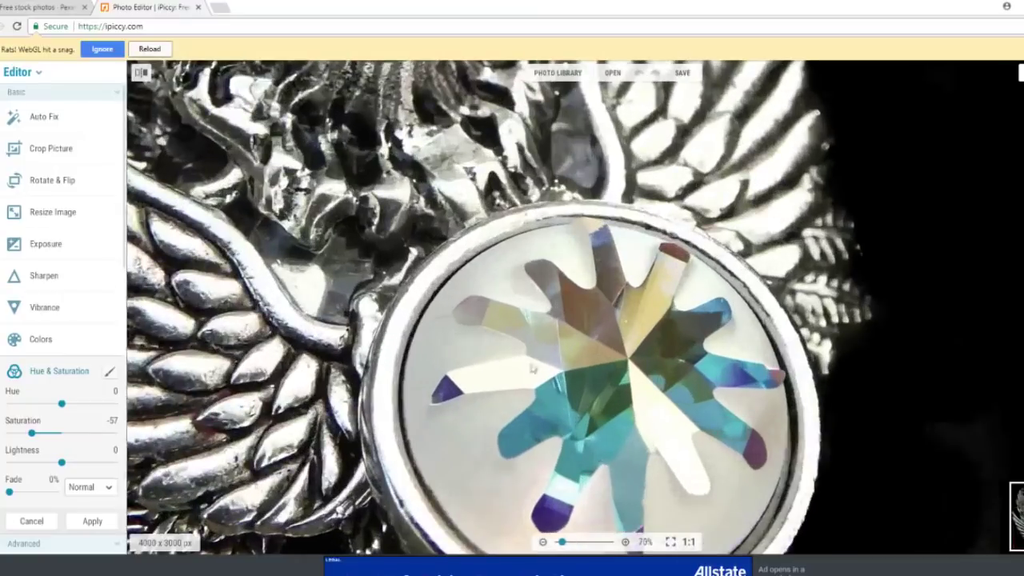
scroll(513, 440, down, 4)
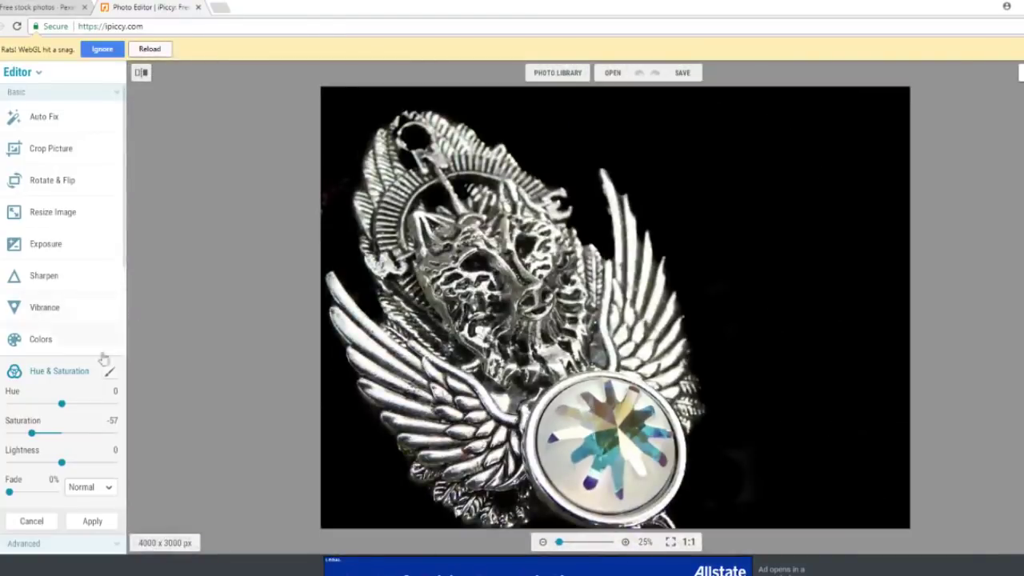
Restore the original colors inside the round stone using the effect mask with brush size 260, and apply the saturation change
click(110, 374)
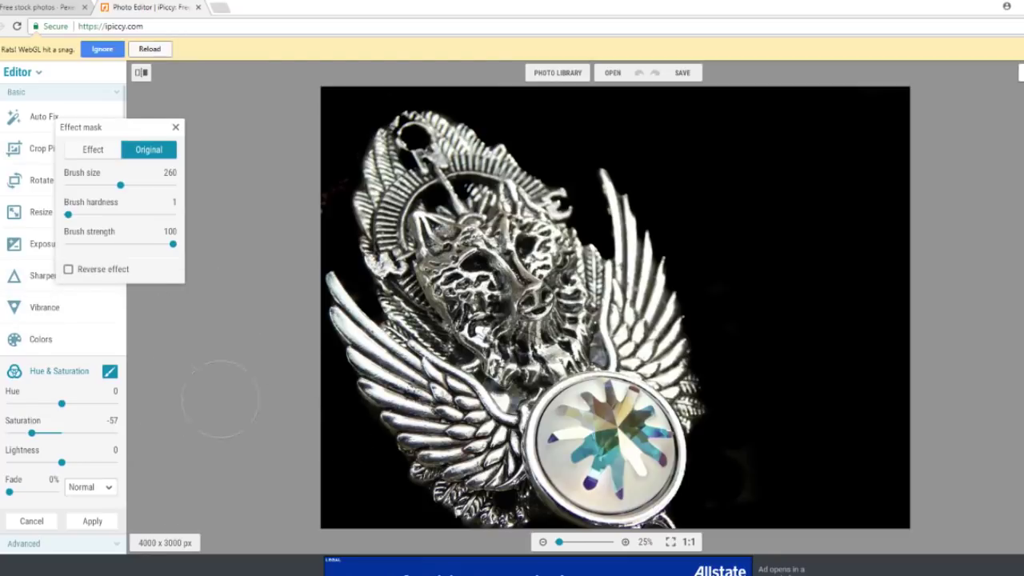
mouse_move(599, 441)
mouse_down()
mouse_move(612, 436)
mouse_move(601, 429)
mouse_move(610, 435)
mouse_up()
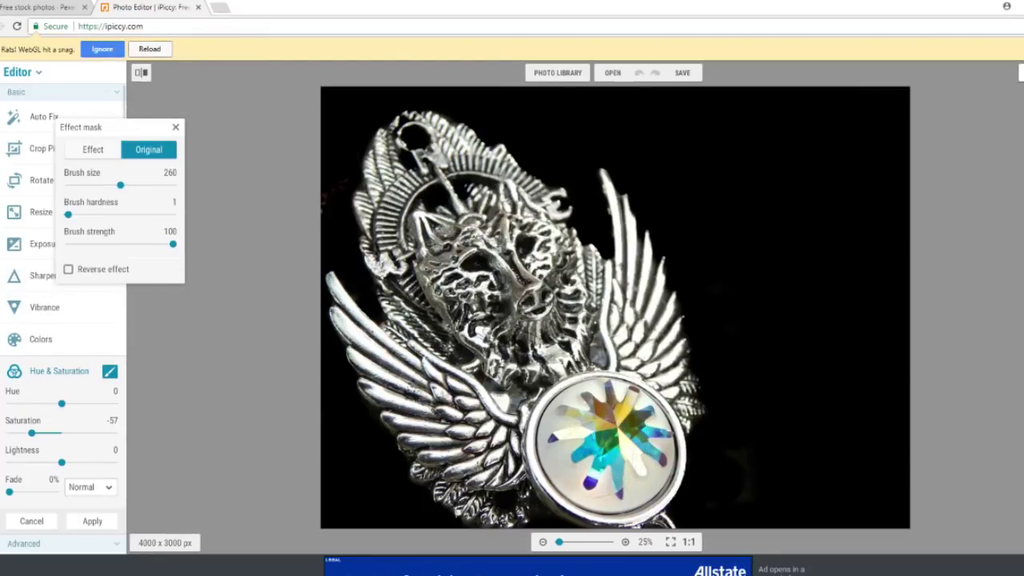
click(69, 270)
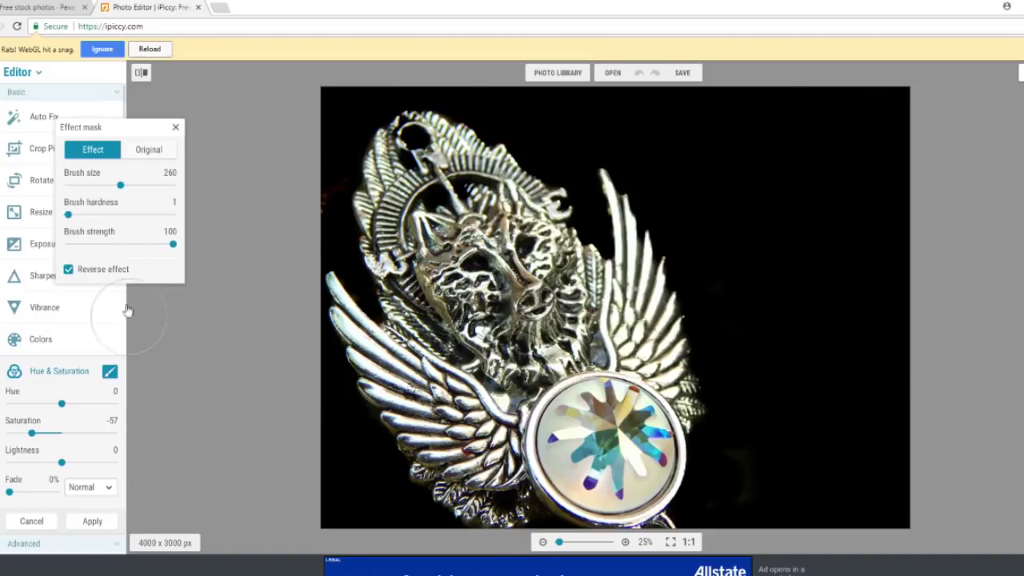
click(69, 270)
scroll(608, 456, up, 3)
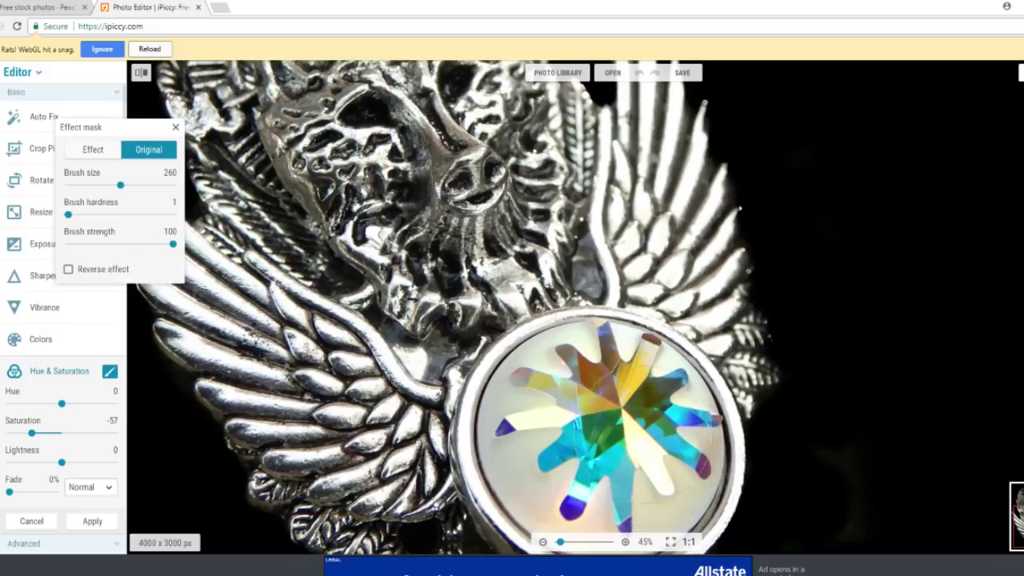
scroll(622, 449, down, 4)
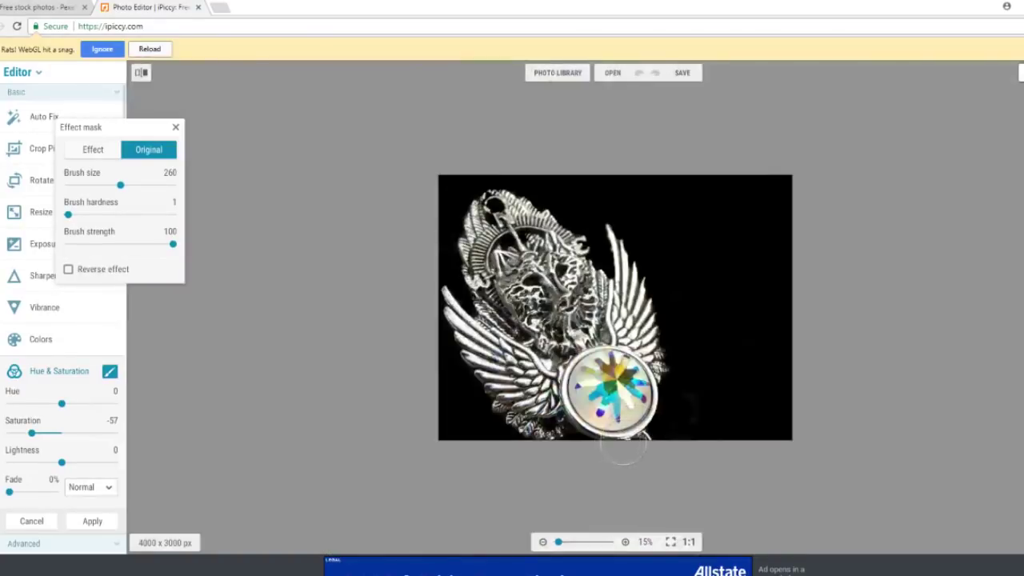
click(92, 521)
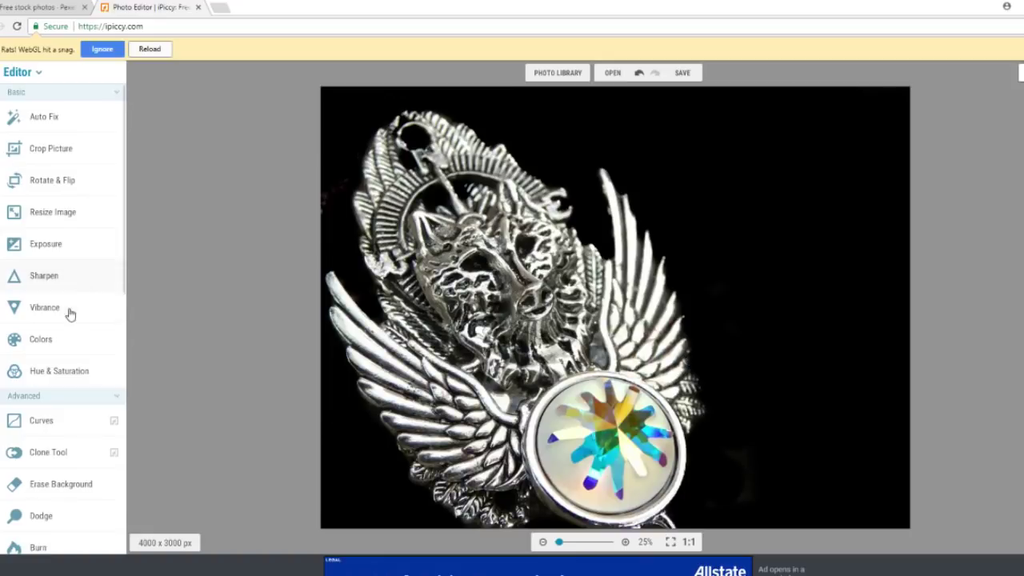
Set the pendant photo's clarity to 21 with Sharpen and apply it
click(43, 278)
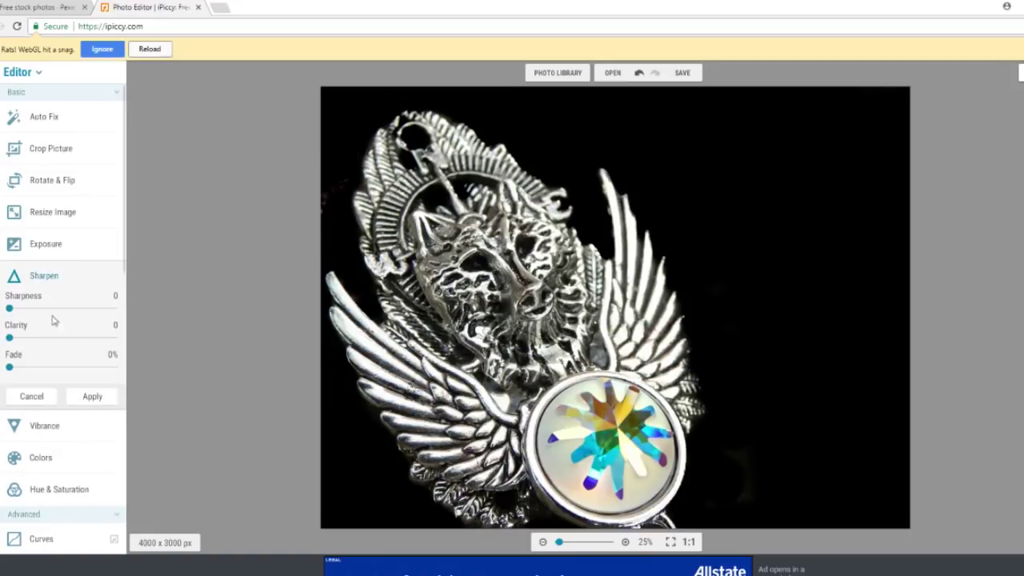
drag(8, 337, 31, 338)
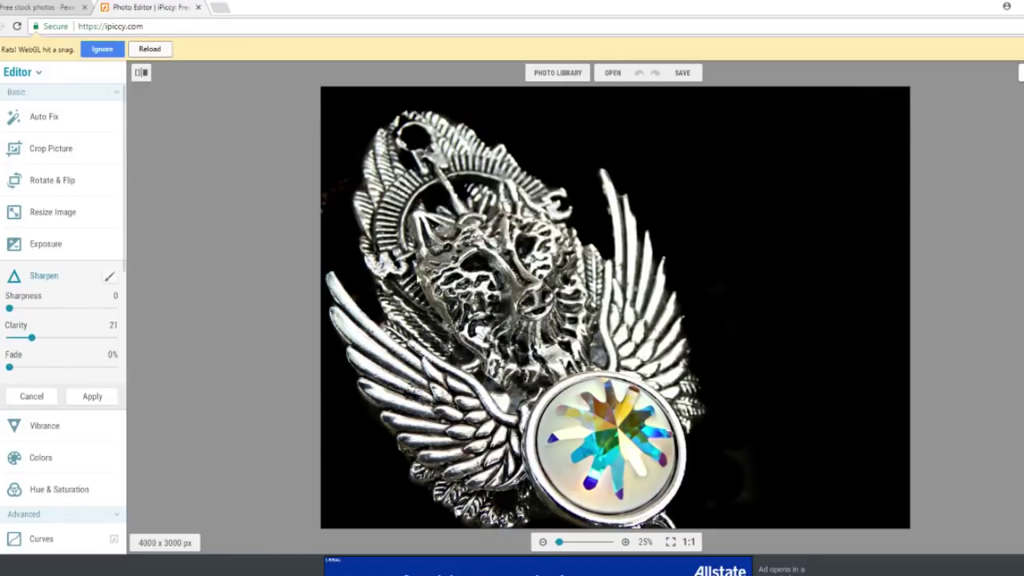
click(92, 396)
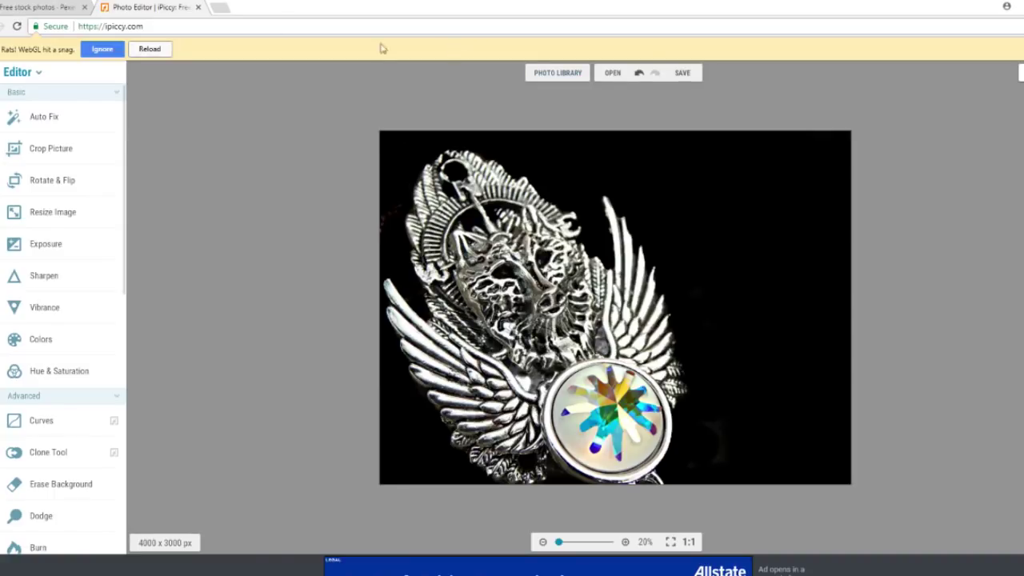
Save the edited pendant photo and open fashion-beauty-model-portrait from the Stock Photos folder
click(686, 75)
click(681, 96)
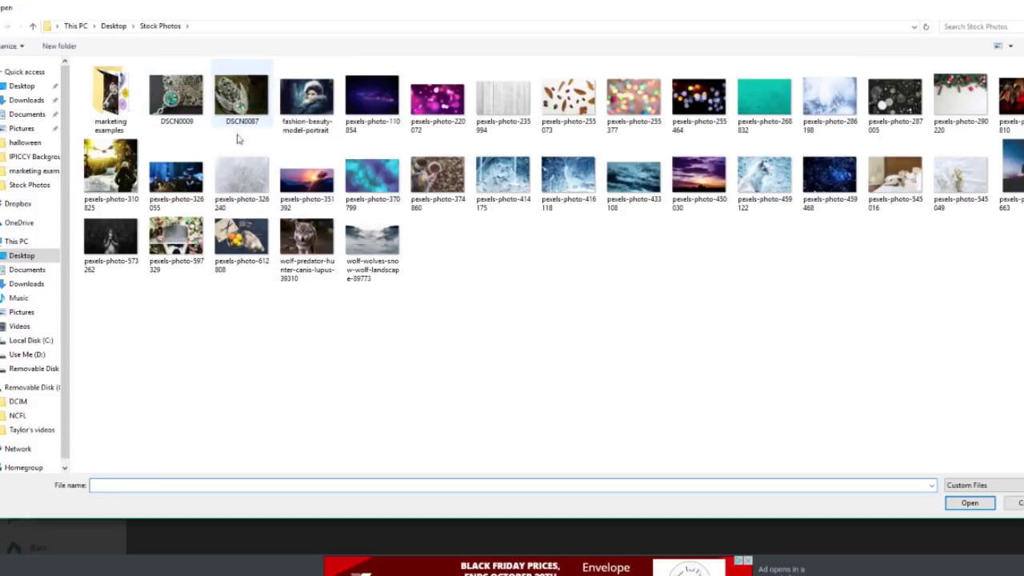
double_click(314, 94)
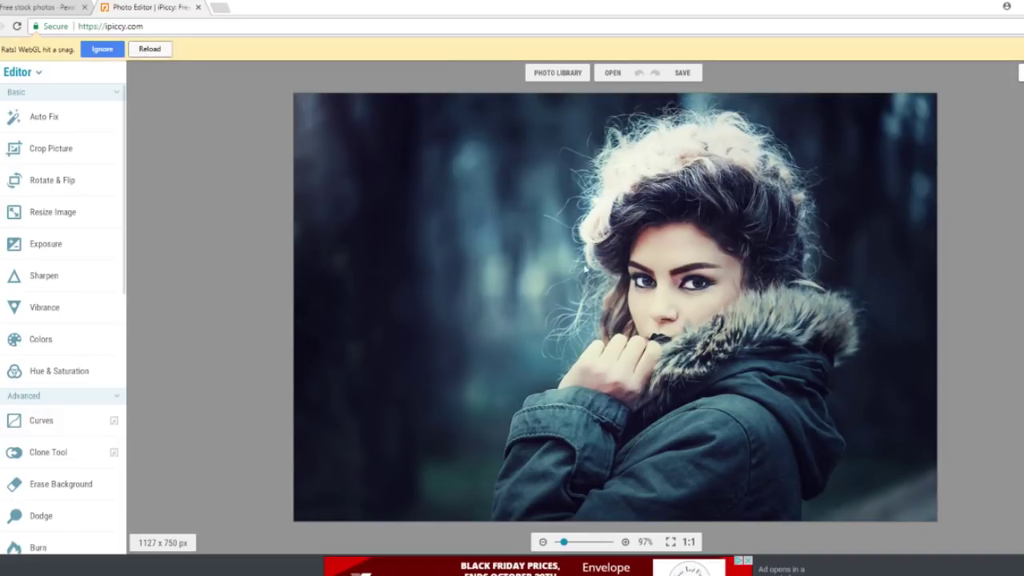
Shift the portrait's hue to 89 with the Hue & Saturation adjustment
scroll(758, 288, up, 1)
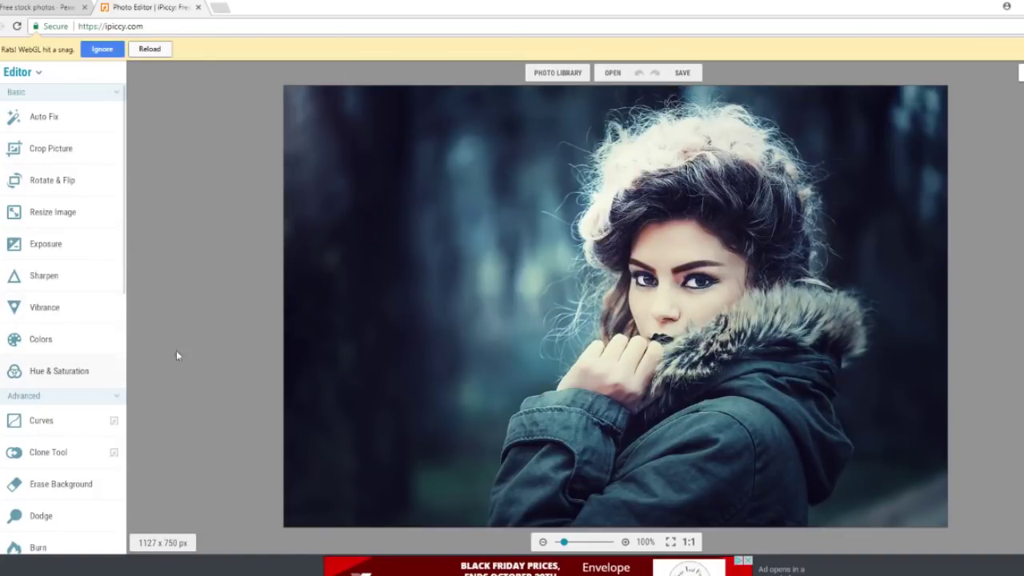
scroll(803, 293, down, 1)
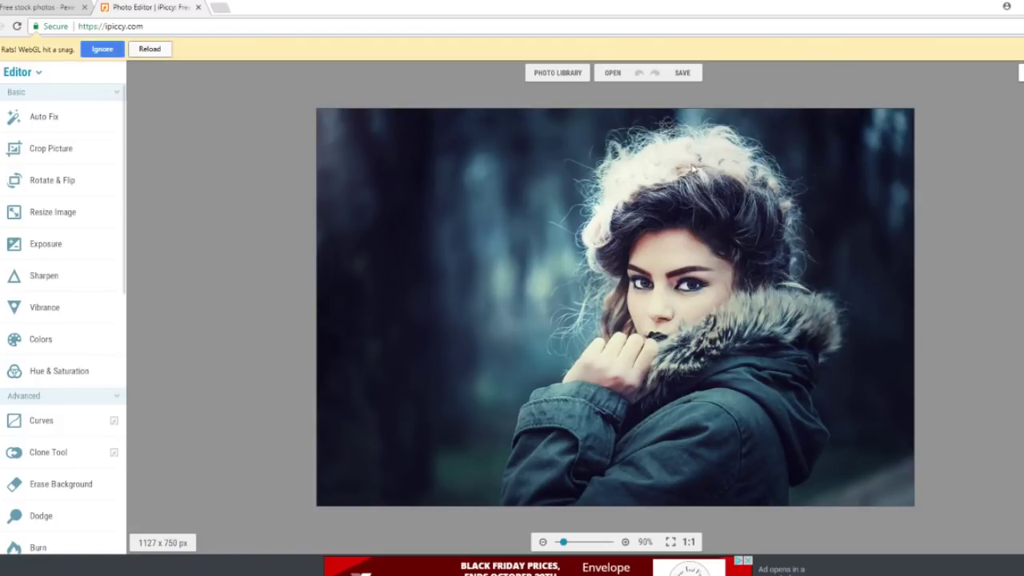
click(64, 370)
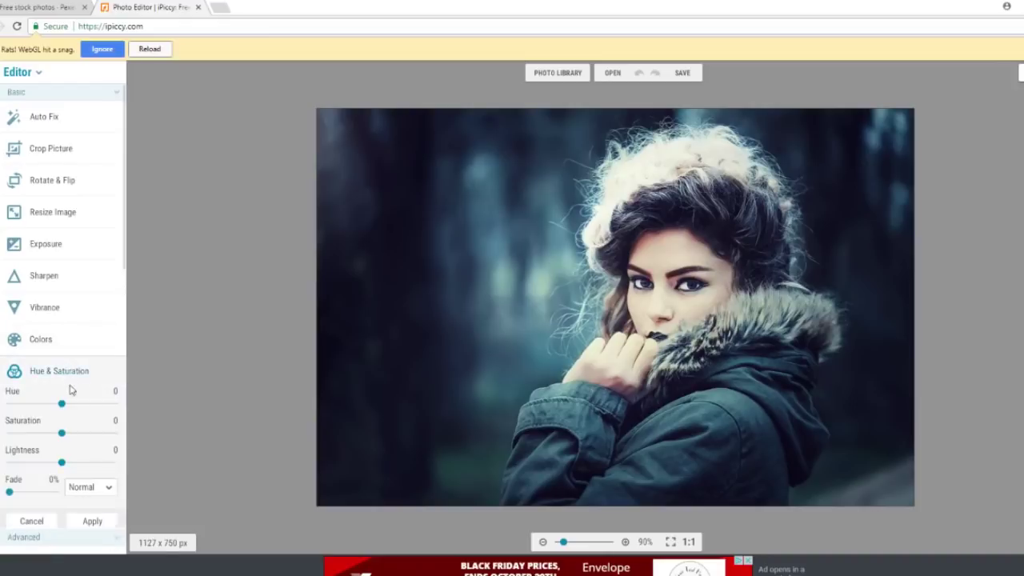
drag(62, 404, 91, 417)
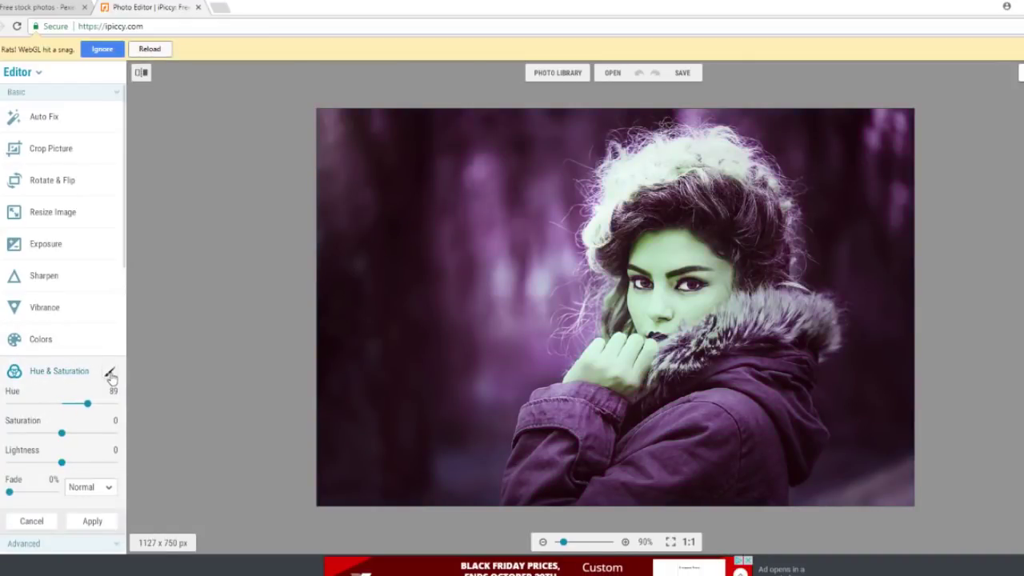
Restore the original colors over the woman's face, hair, hand and coat using the effect mask with brush size 65
click(109, 371)
mouse_move(640, 276)
mouse_down()
mouse_move(674, 285)
mouse_move(668, 216)
mouse_move(632, 214)
mouse_up()
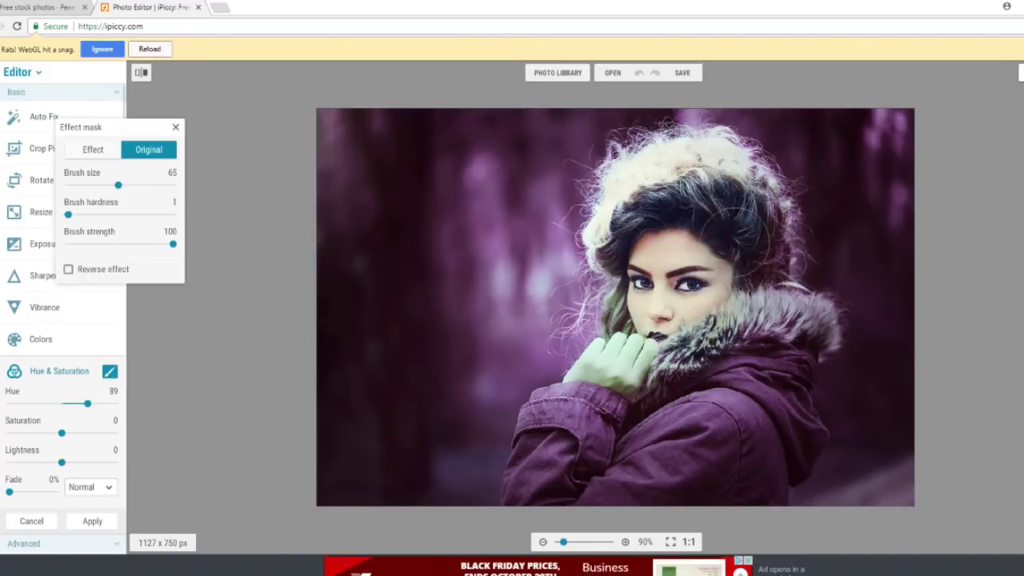
mouse_move(636, 352)
mouse_down()
mouse_move(605, 404)
mouse_move(632, 448)
mouse_move(696, 448)
mouse_move(656, 482)
mouse_move(740, 355)
mouse_move(760, 364)
mouse_move(692, 352)
mouse_move(639, 288)
mouse_up()
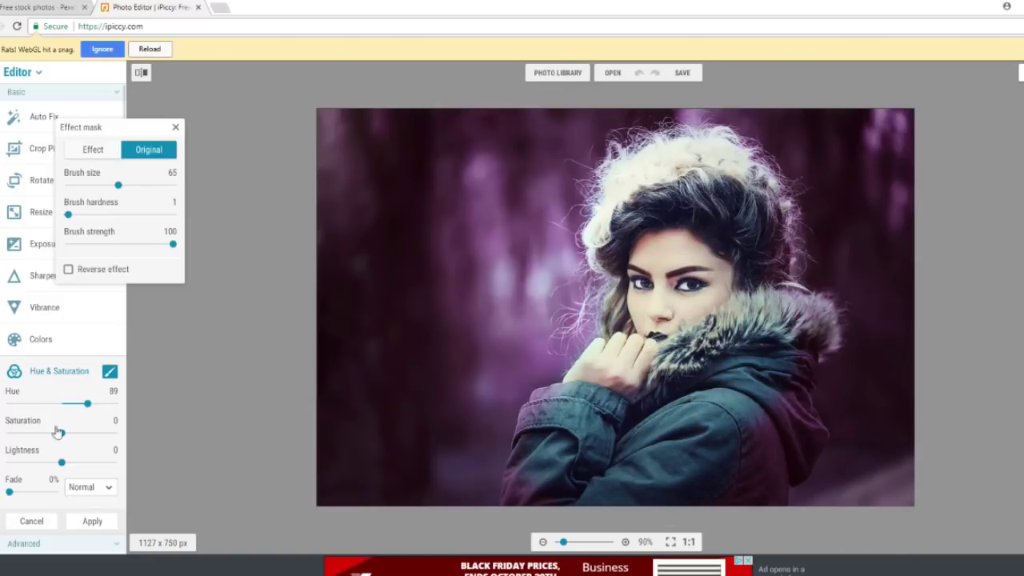
Discard the pending hue adjustment on the portrait and switch to the Textures tools
click(32, 522)
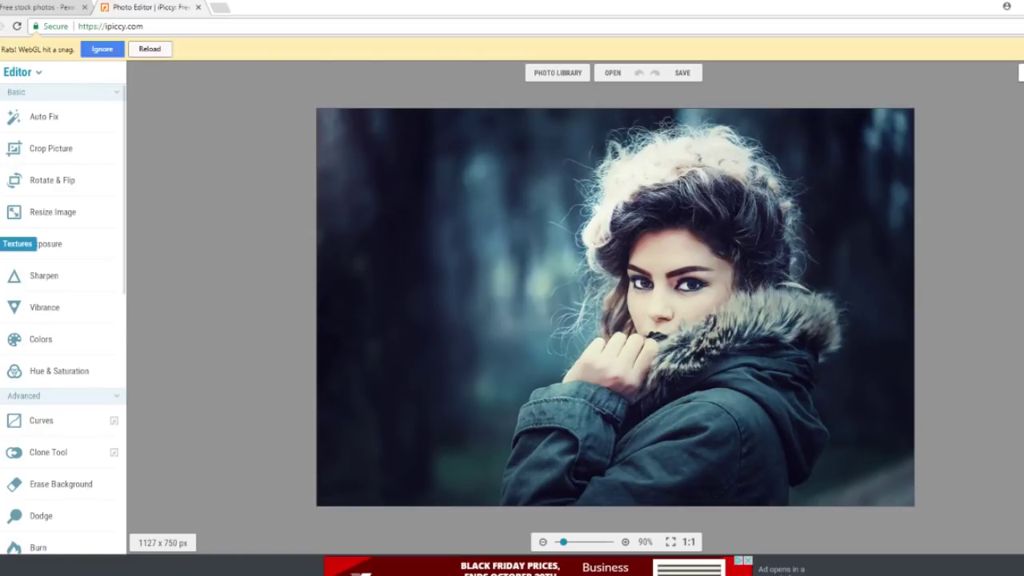
click(2, 243)
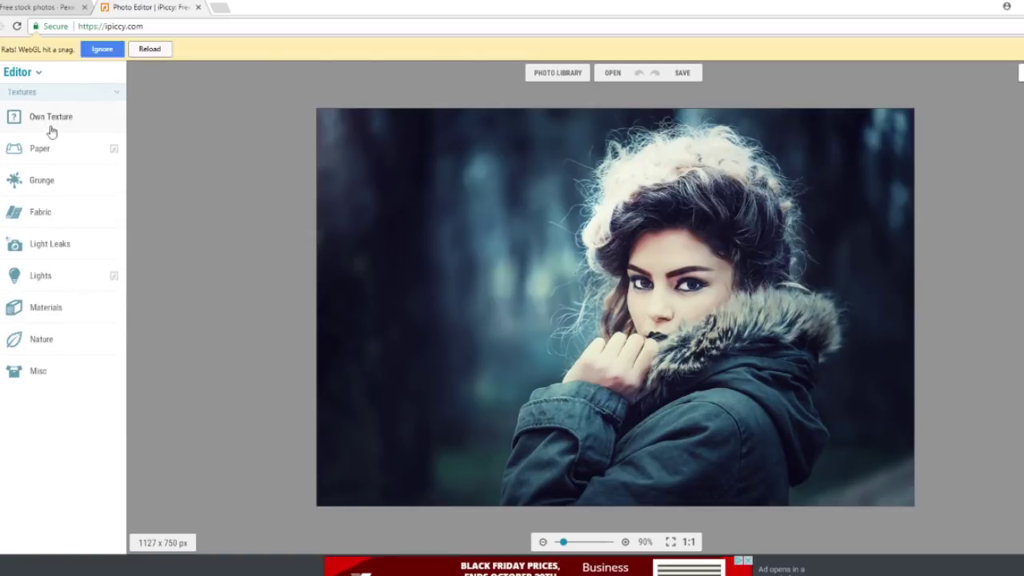
Try several Lights textures and blend modes on the portrait, including the bokeh texture, and discard the effect
click(46, 279)
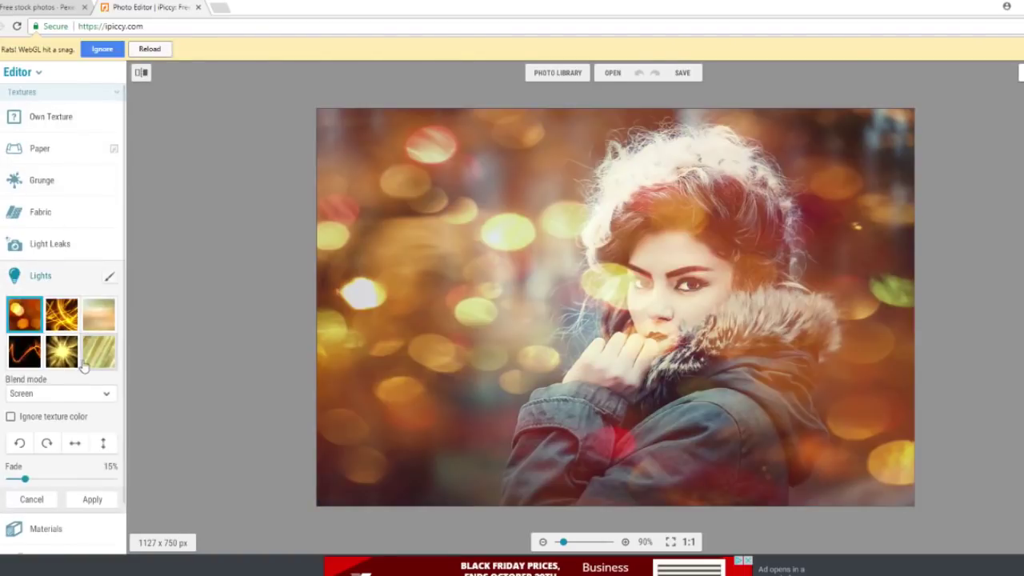
click(78, 358)
click(98, 318)
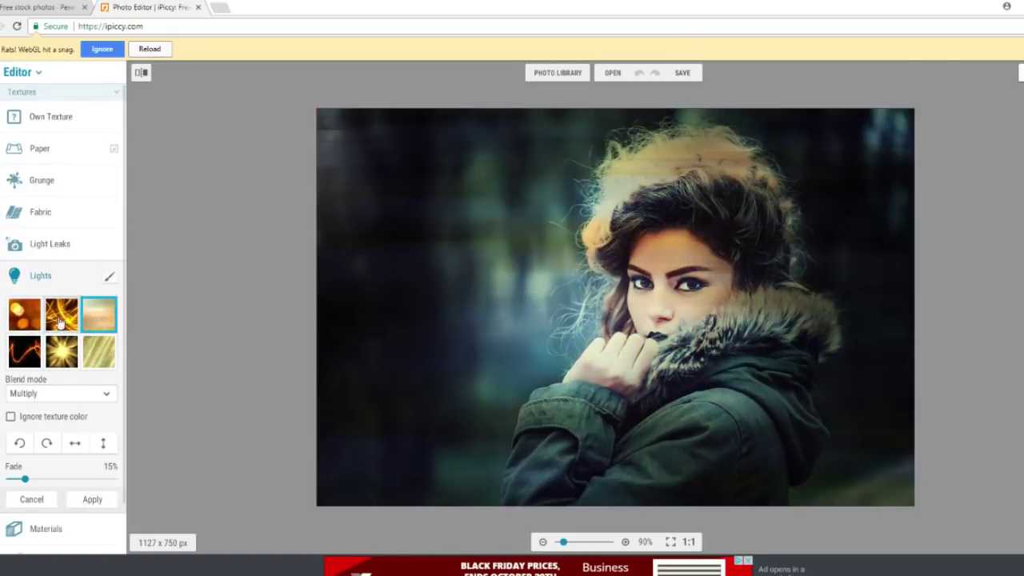
click(24, 314)
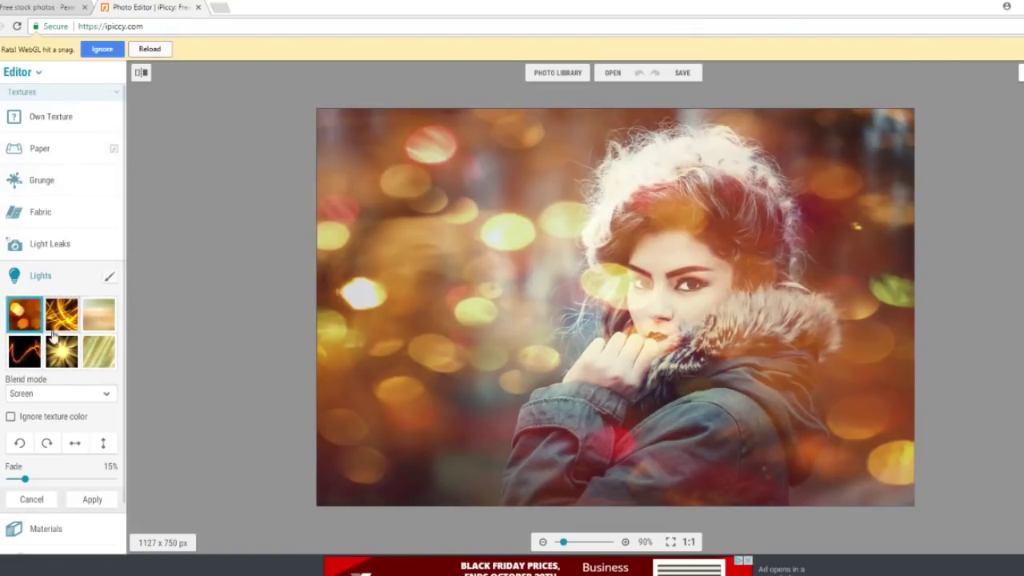
click(70, 393)
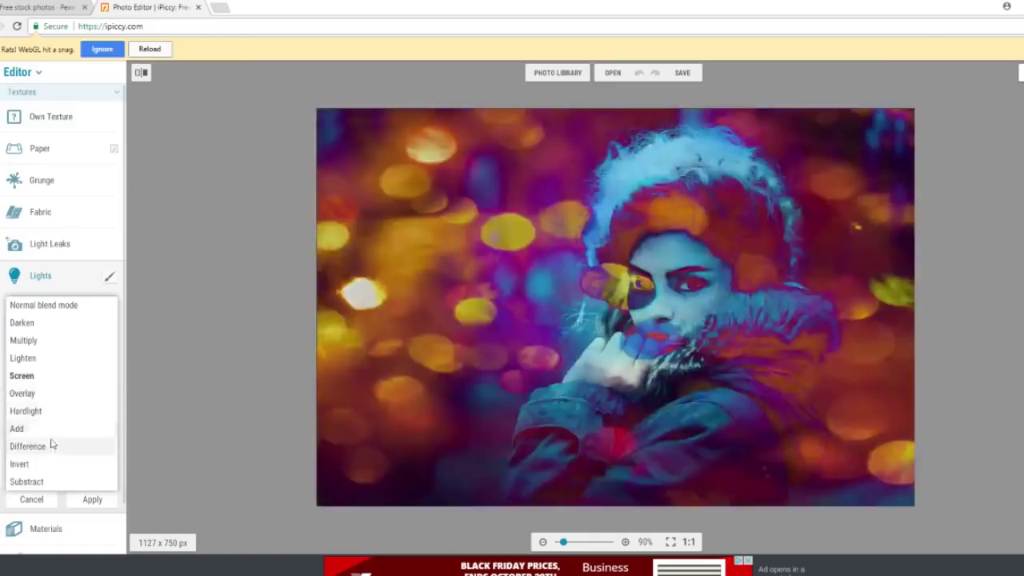
click(32, 499)
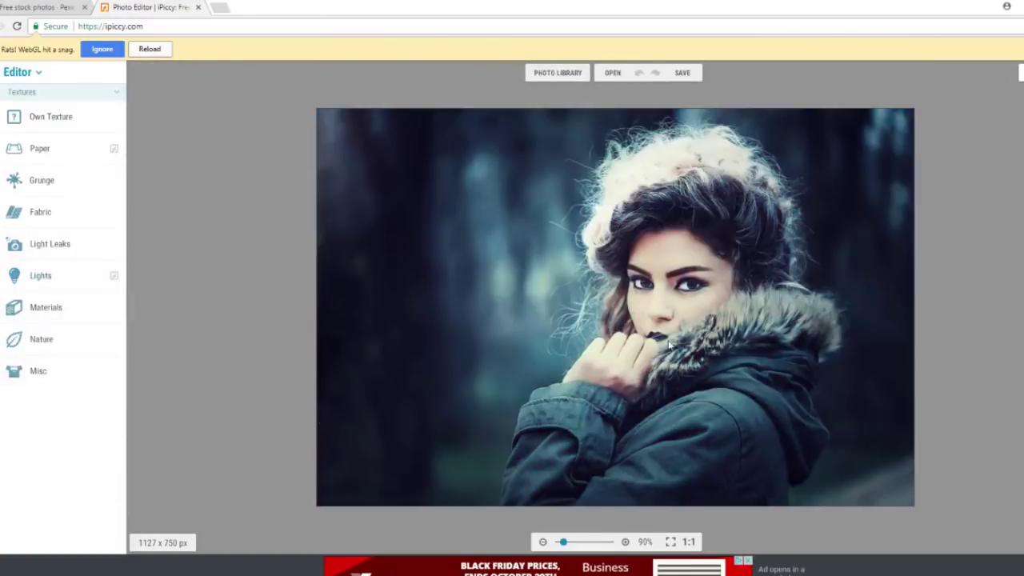
Lay pexels-photo-287005 over the portrait as an own texture using the Lighten blend mode
click(44, 118)
click(75, 142)
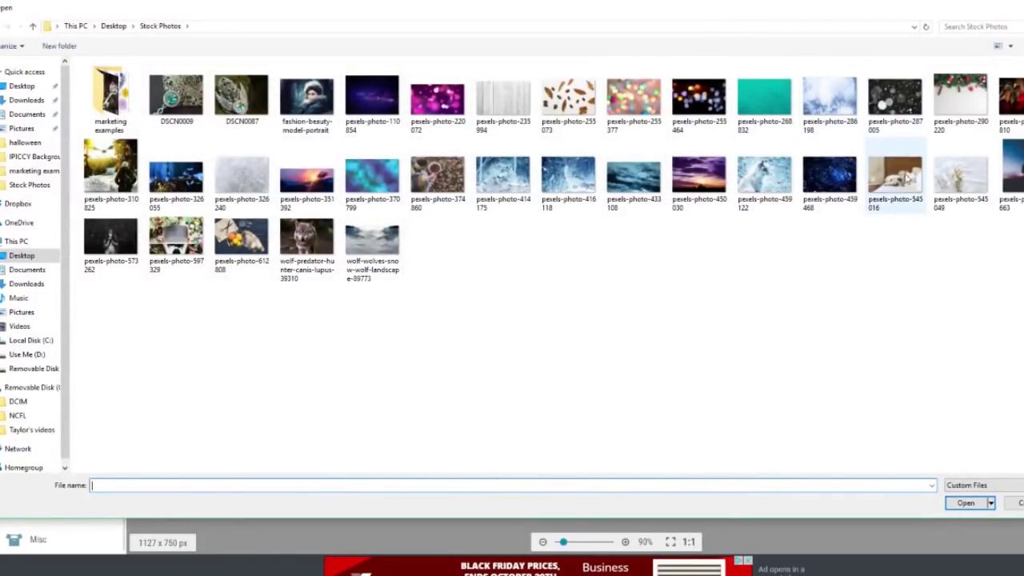
double_click(898, 100)
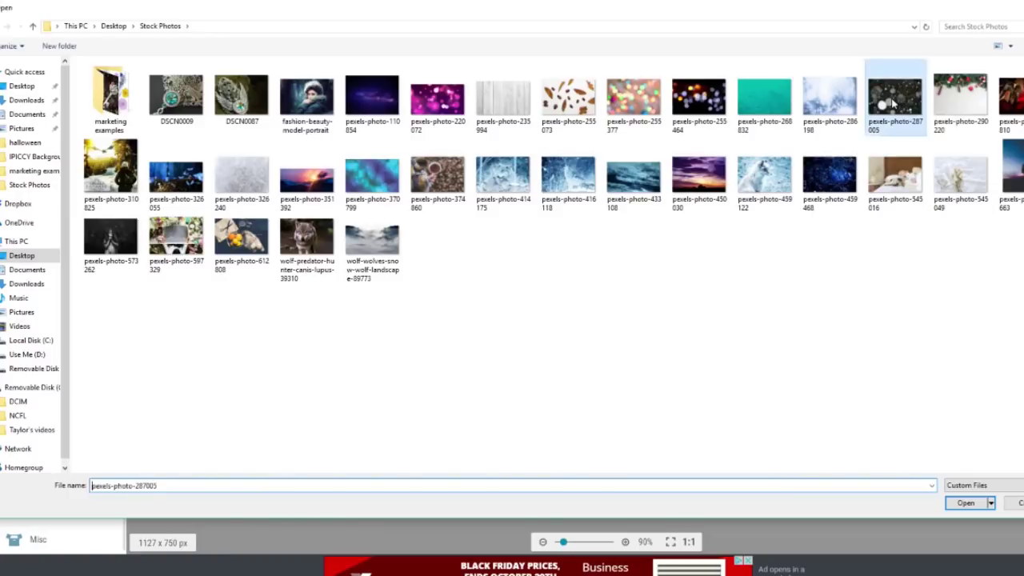
click(62, 177)
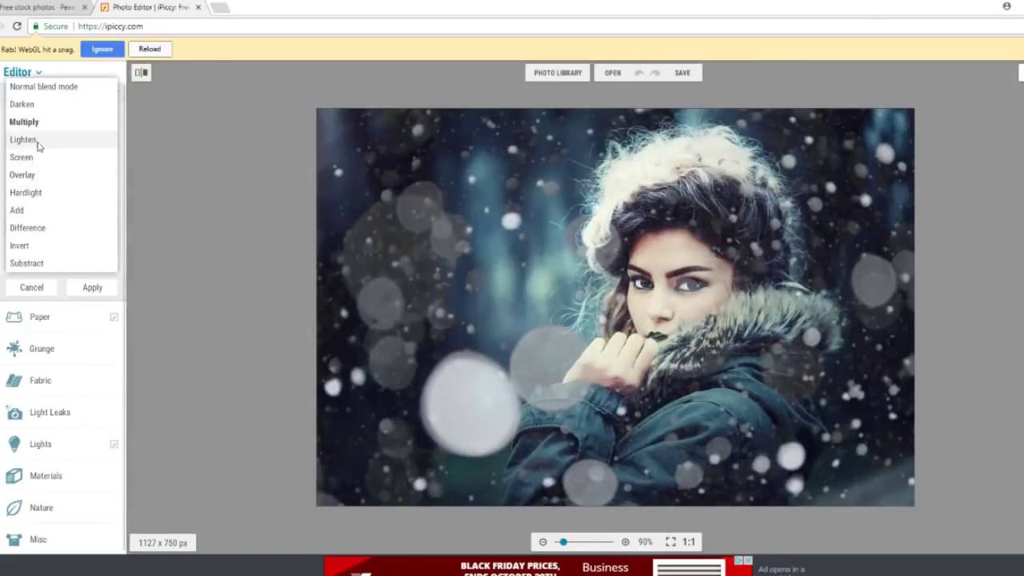
click(38, 139)
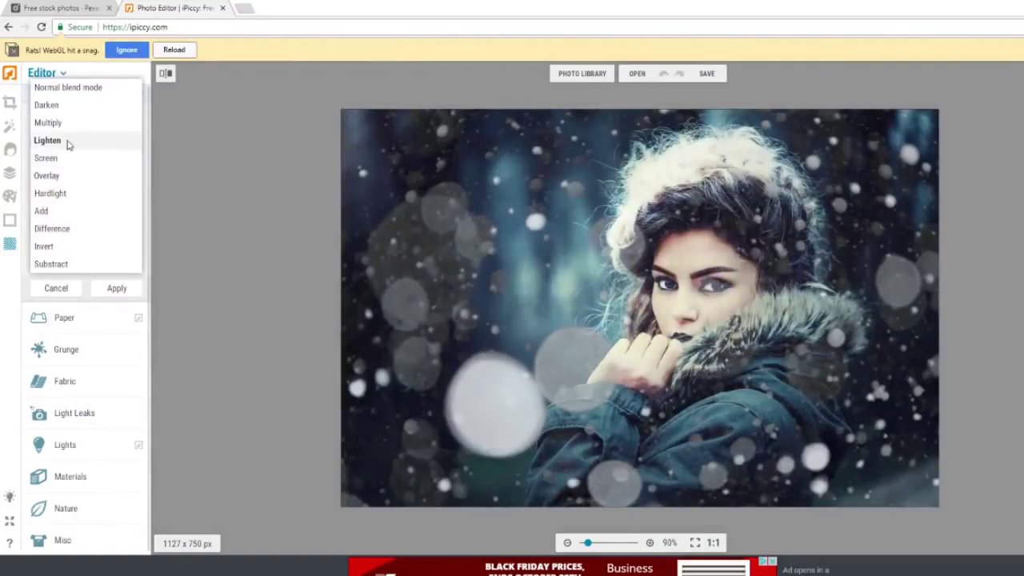
click(68, 142)
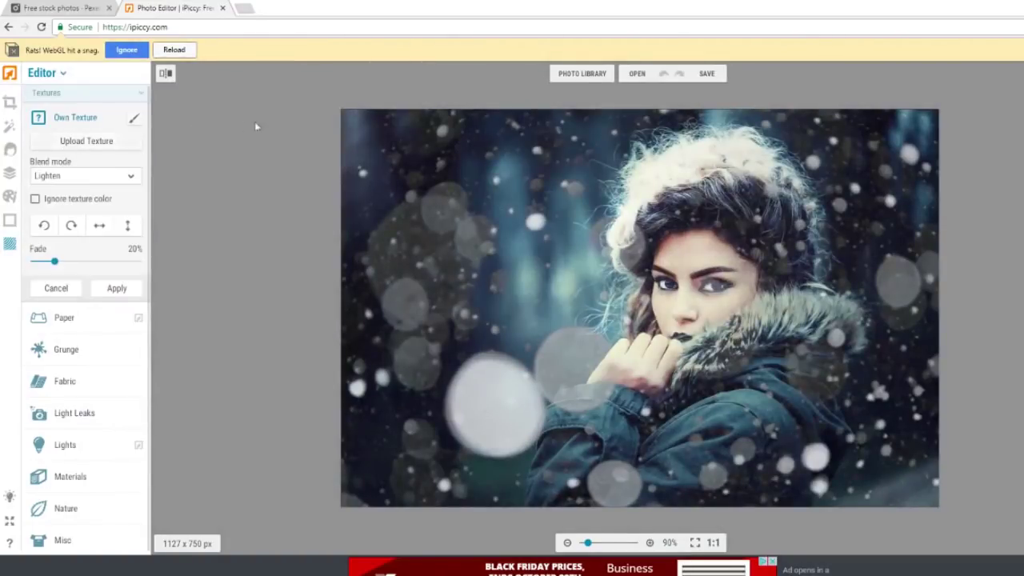
Mask the snow texture off the woman's face, hand and sleeve with a size 65 Original brush, and discard the effect
click(134, 118)
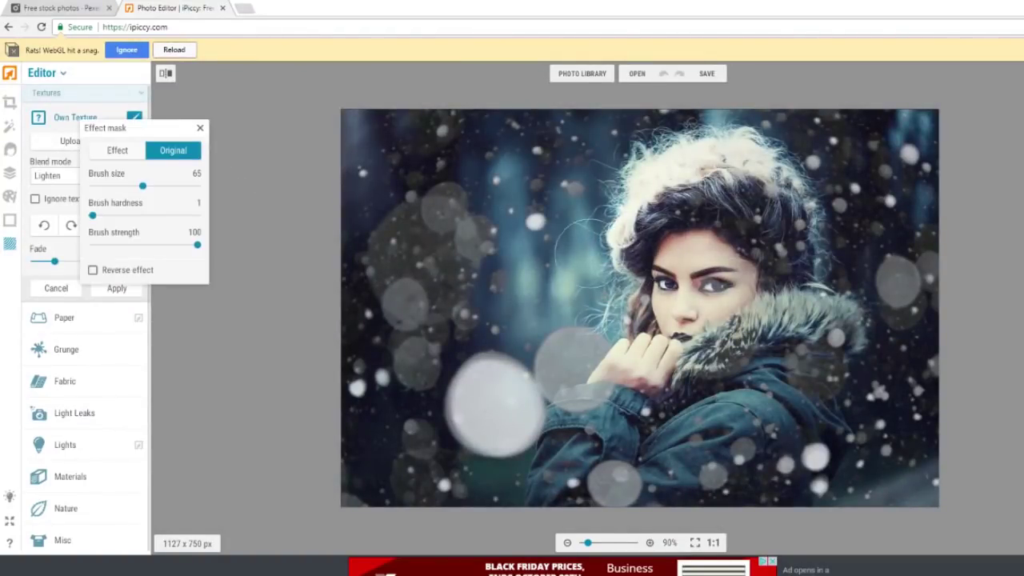
mouse_move(570, 338)
mouse_down()
mouse_move(568, 365)
mouse_move(525, 399)
mouse_move(508, 384)
mouse_move(526, 387)
mouse_move(543, 416)
mouse_move(565, 369)
mouse_move(553, 345)
mouse_move(498, 434)
mouse_move(526, 437)
mouse_move(474, 419)
mouse_move(476, 390)
mouse_move(492, 377)
mouse_move(466, 402)
mouse_move(469, 420)
mouse_move(548, 379)
mouse_up()
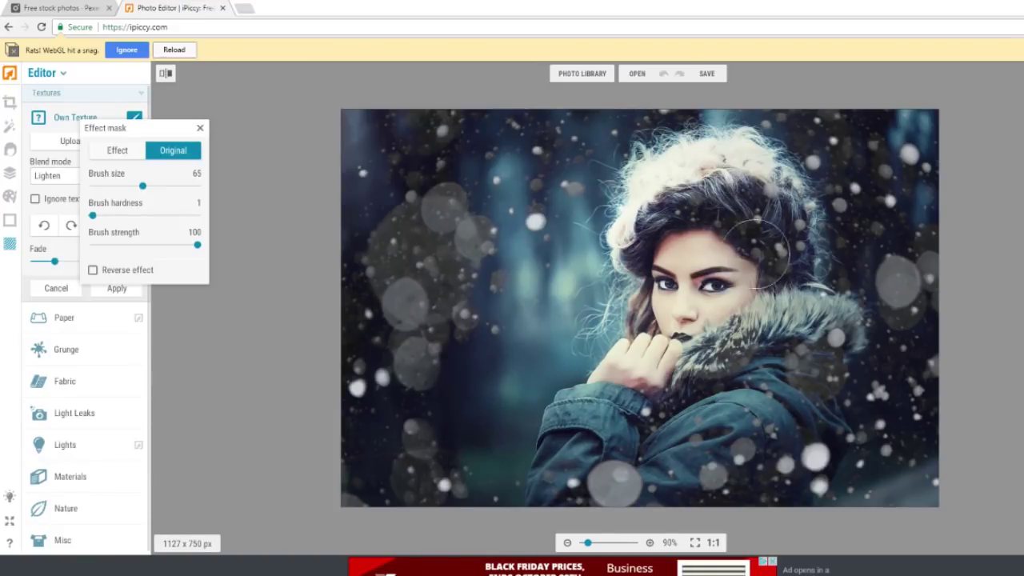
click(56, 289)
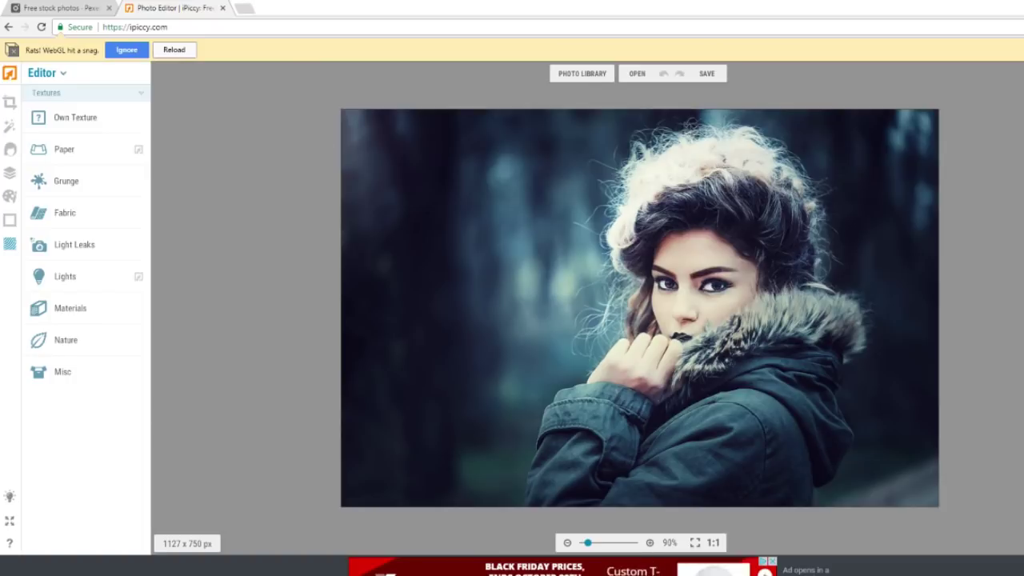
Lay wolf-predator-hunter-canis-lupus-39310 over the portrait as an own texture with Overlay blend mode and 0% fade
click(71, 120)
click(86, 141)
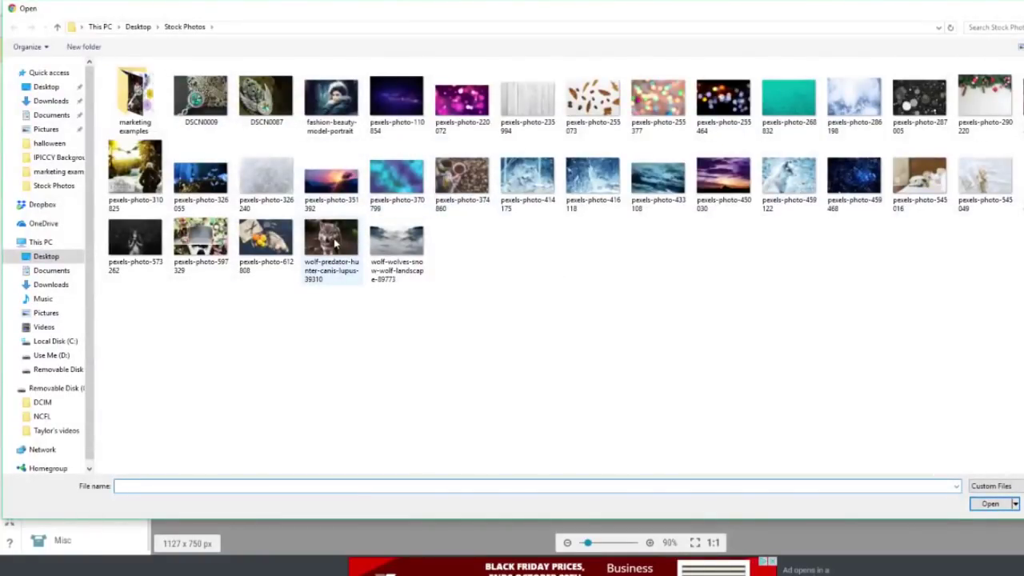
double_click(334, 248)
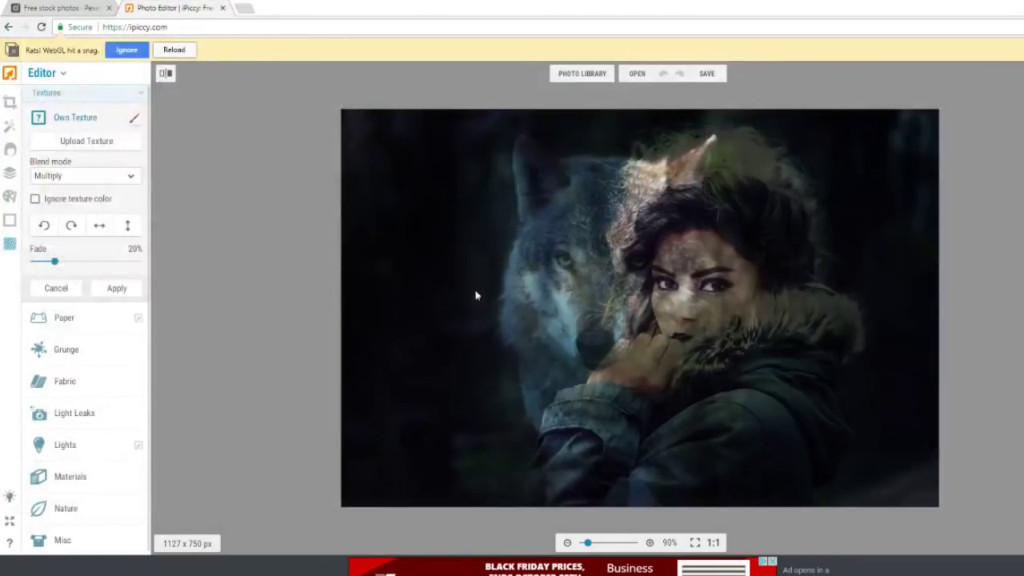
click(83, 178)
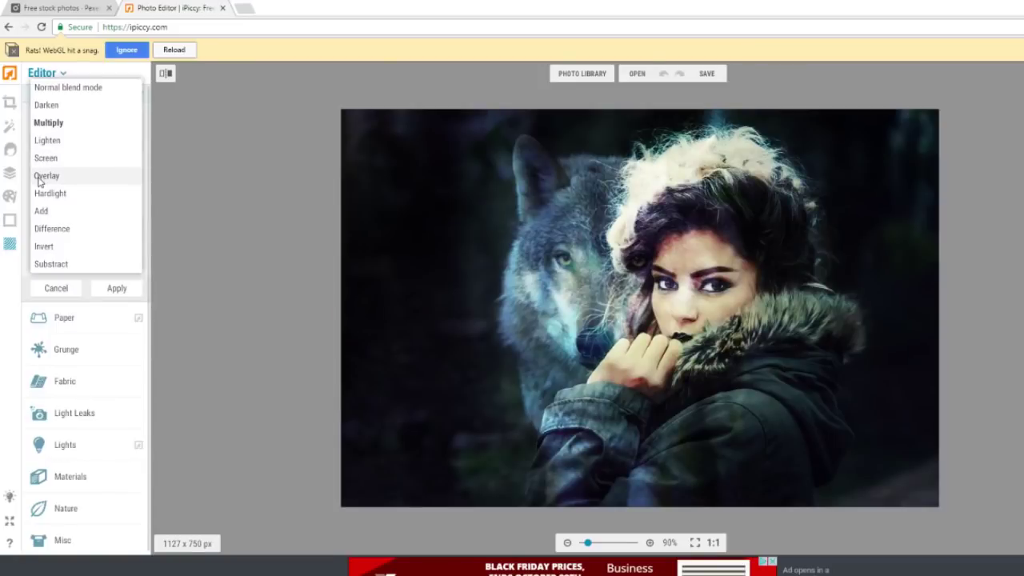
click(39, 177)
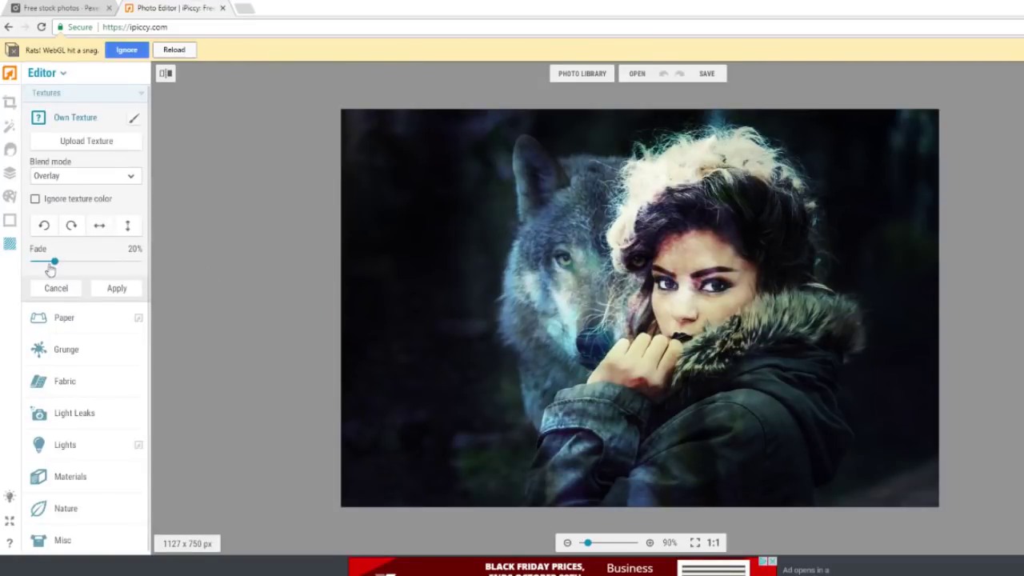
drag(52, 264, 102, 279)
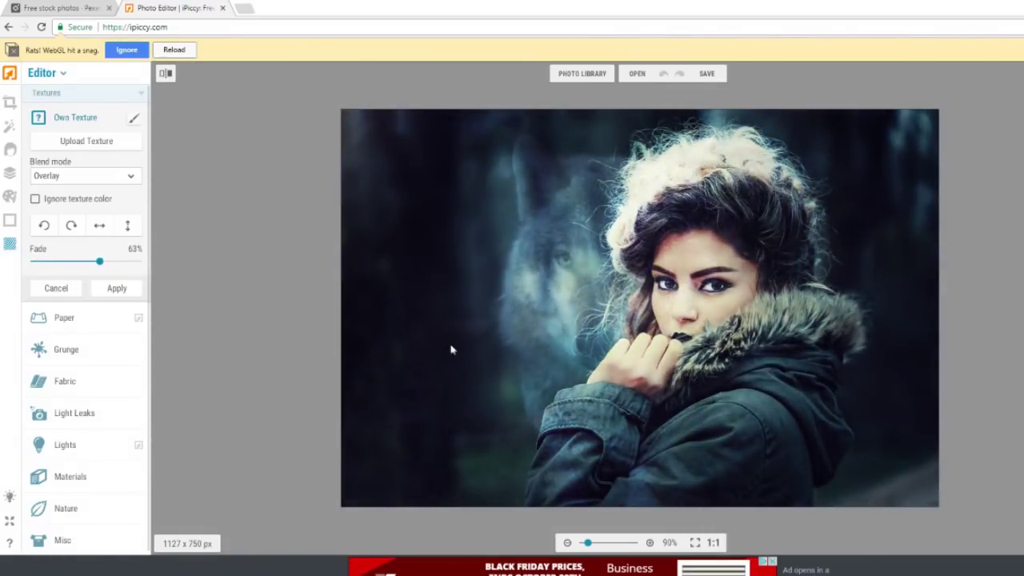
drag(97, 266, 37, 272)
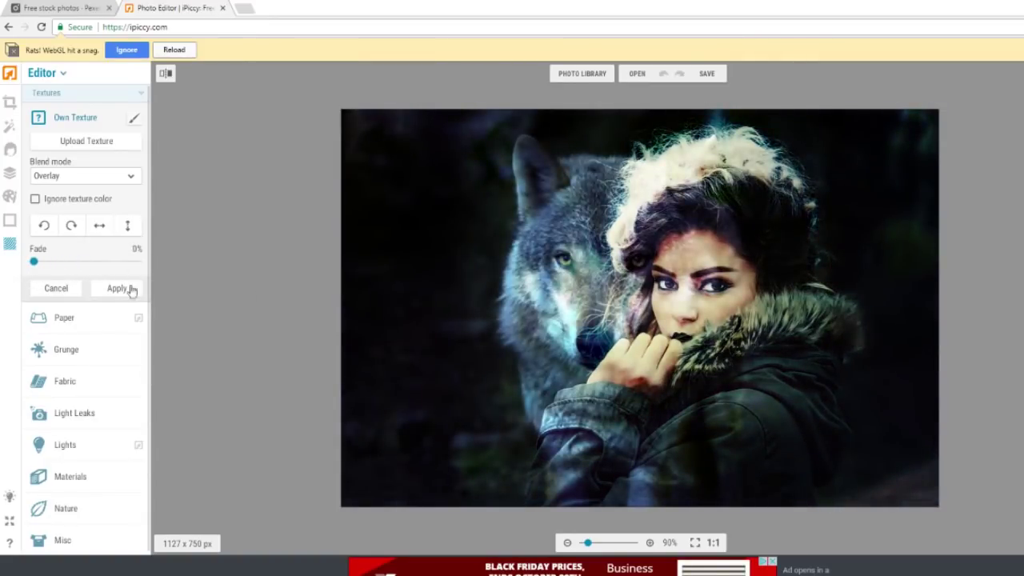
Restore the original portrait over the woman's face, hair and hand using the effect mask at brush sizes 65 and 35
click(133, 120)
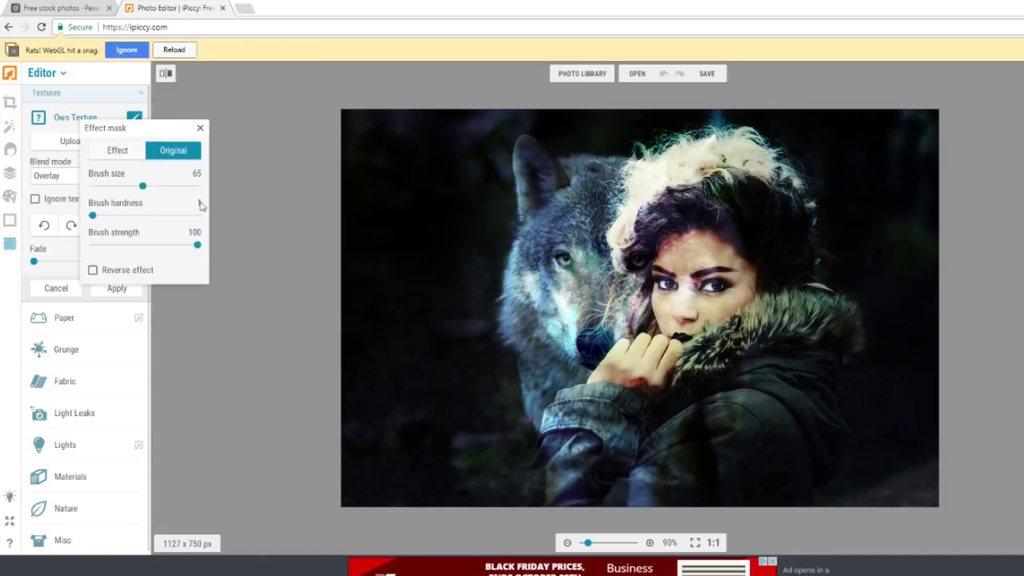
mouse_move(652, 228)
mouse_down()
mouse_move(692, 232)
mouse_move(684, 272)
mouse_move(734, 364)
mouse_move(718, 228)
mouse_move(732, 204)
mouse_move(750, 210)
mouse_move(766, 247)
mouse_move(677, 230)
mouse_move(660, 272)
mouse_move(672, 298)
mouse_up()
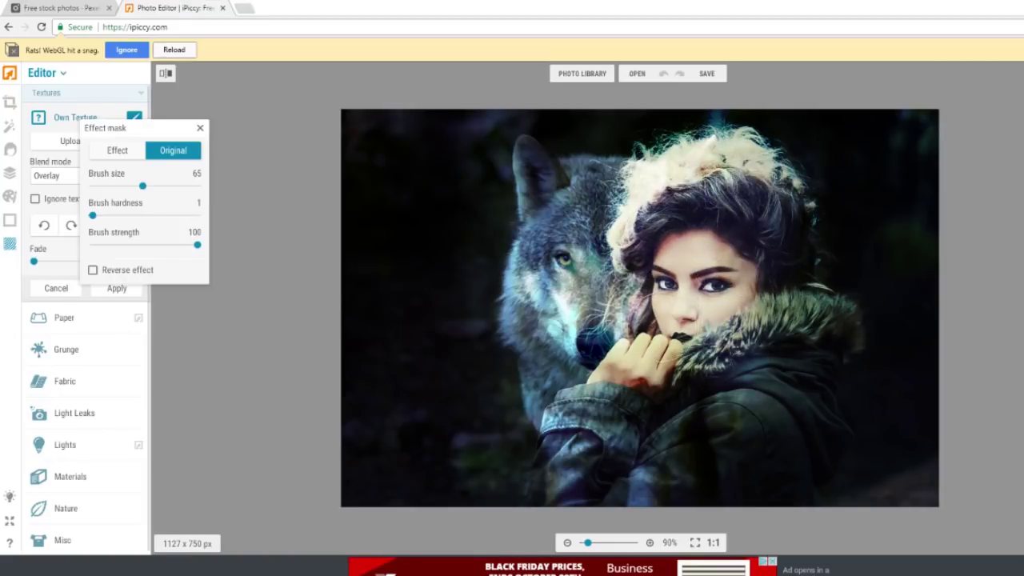
drag(142, 186, 119, 187)
scroll(640, 282, up, 4)
scroll(701, 323, up, 4)
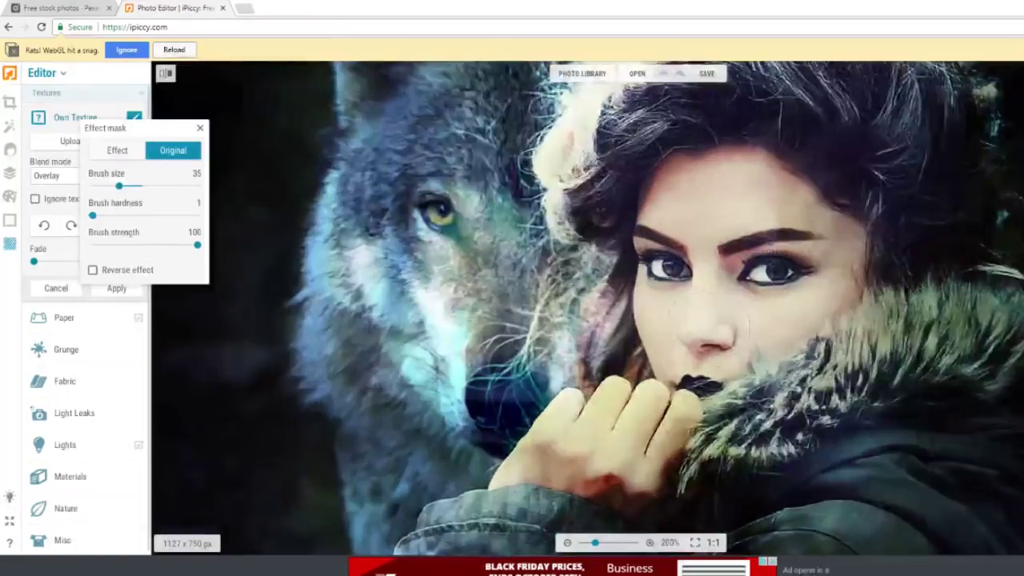
scroll(669, 366, down, 5)
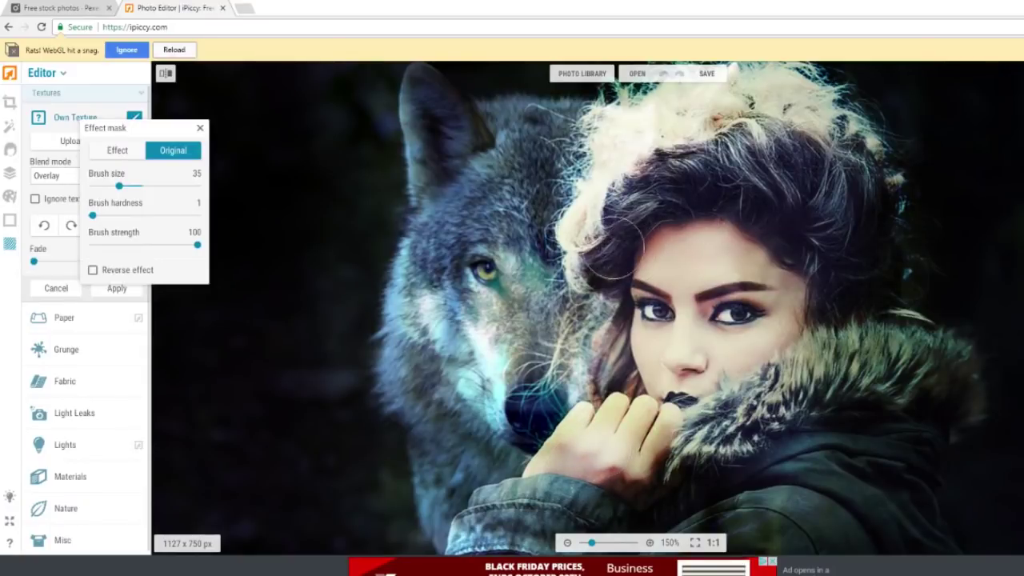
scroll(608, 264, down, 2)
scroll(608, 264, up, 1)
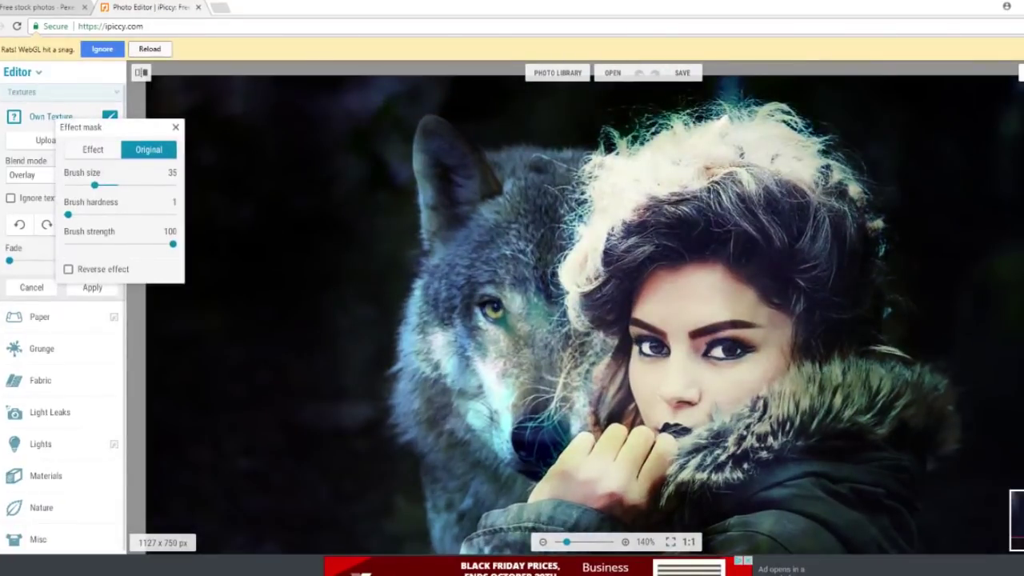
Set the mask brush size to 77 and restore the original portrait over the woman's coat and fur collar
scroll(768, 360, down, 3)
drag(94, 185, 127, 185)
mouse_move(729, 324)
mouse_down()
mouse_move(615, 448)
mouse_move(618, 388)
mouse_move(670, 365)
mouse_up()
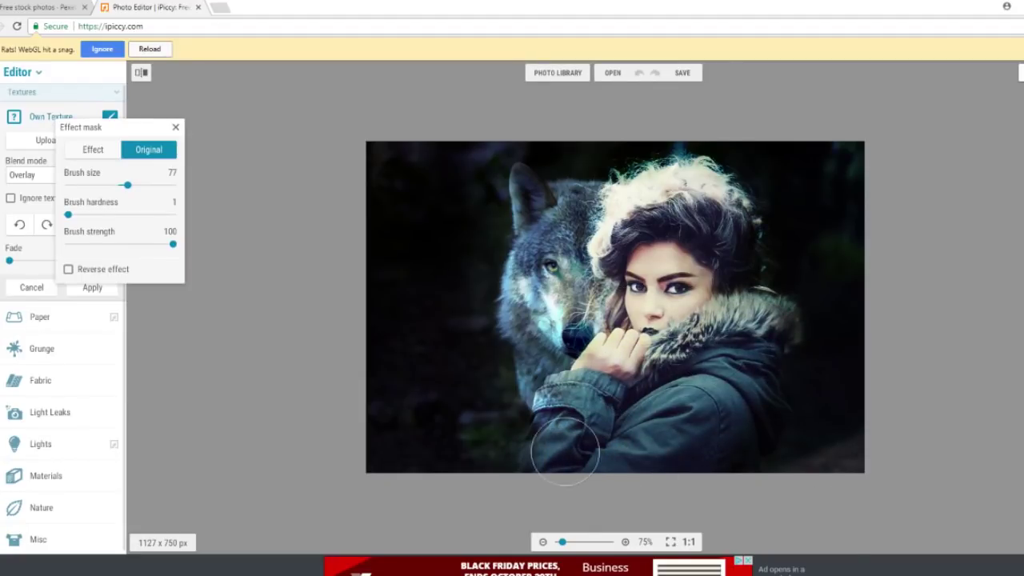
Reduce the mask brush size to 14 and clean the wolf texture off the edges of the sleeve cuff and hand
scroll(472, 377, up, 4)
drag(125, 185, 78, 185)
scroll(355, 360, up, 6)
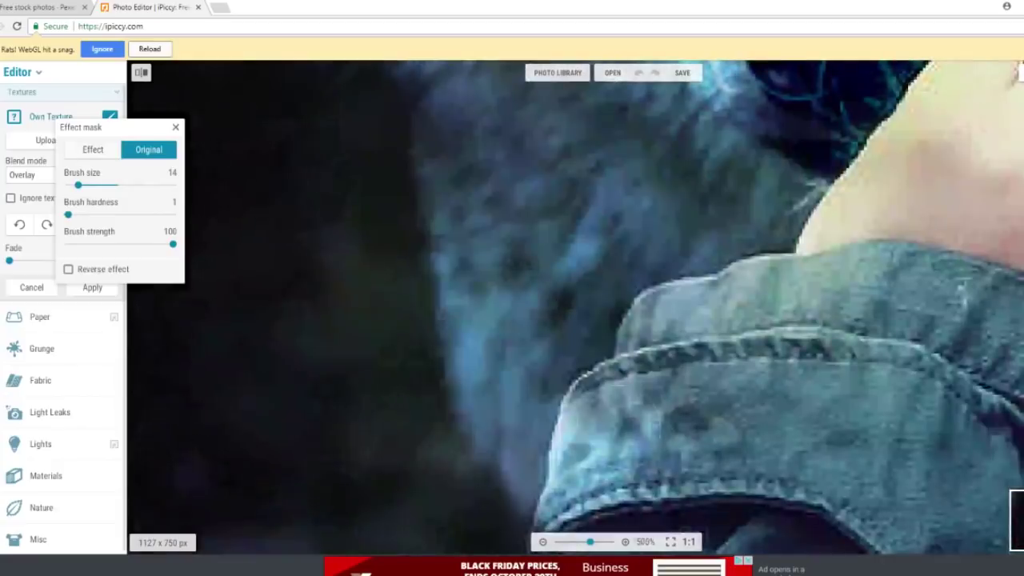
mouse_move(592, 440)
mouse_down()
mouse_move(675, 339)
mouse_move(637, 465)
mouse_move(608, 456)
mouse_up()
scroll(543, 476, down, 7)
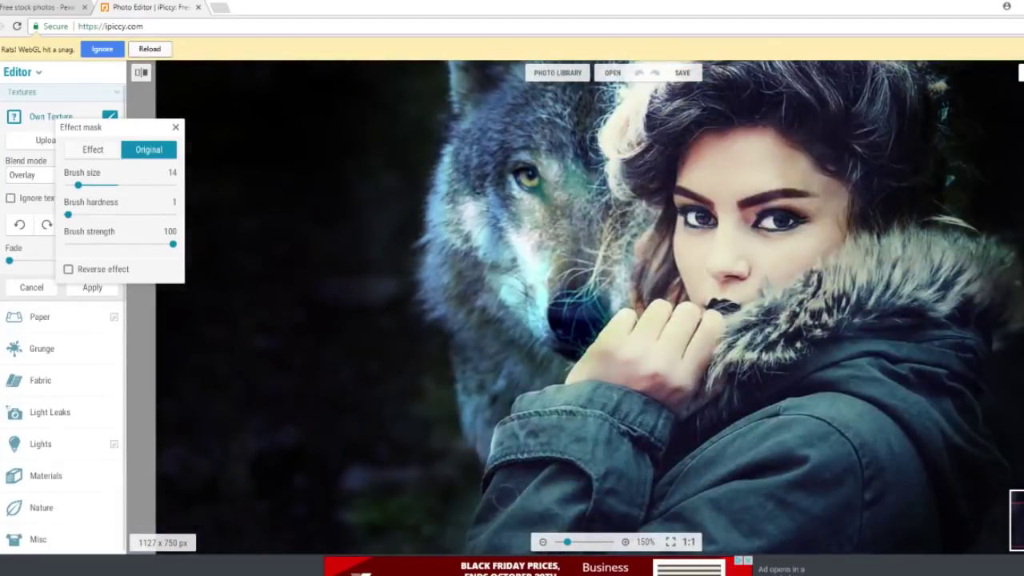
scroll(596, 373, up, 7)
drag(686, 176, 580, 284)
scroll(576, 288, down, 7)
Refine the wolf texture mask along the edges of the woman's face and hair with the size 14 brush
scroll(516, 304, up, 3)
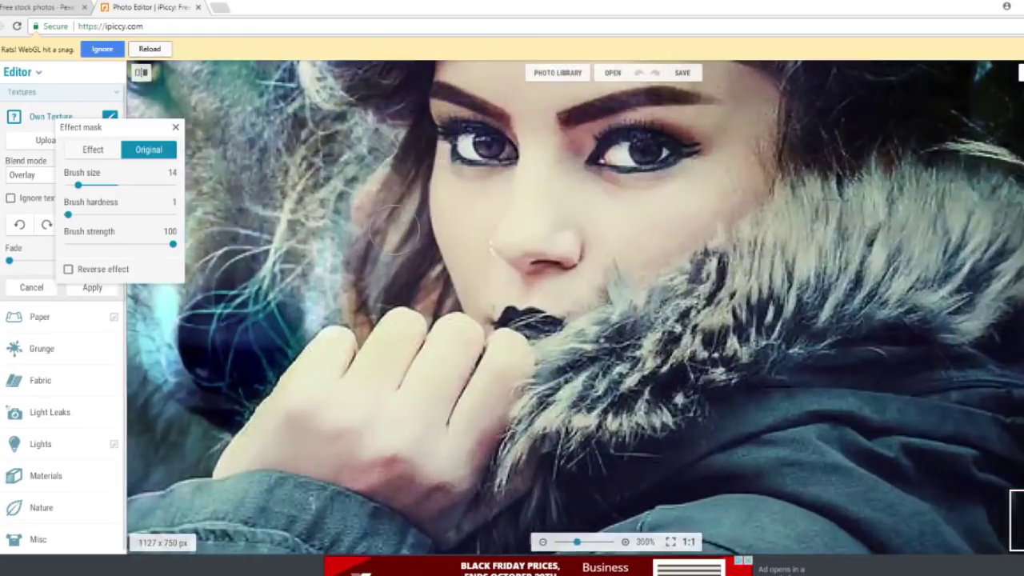
scroll(400, 212, down, 4)
scroll(448, 224, up, 4)
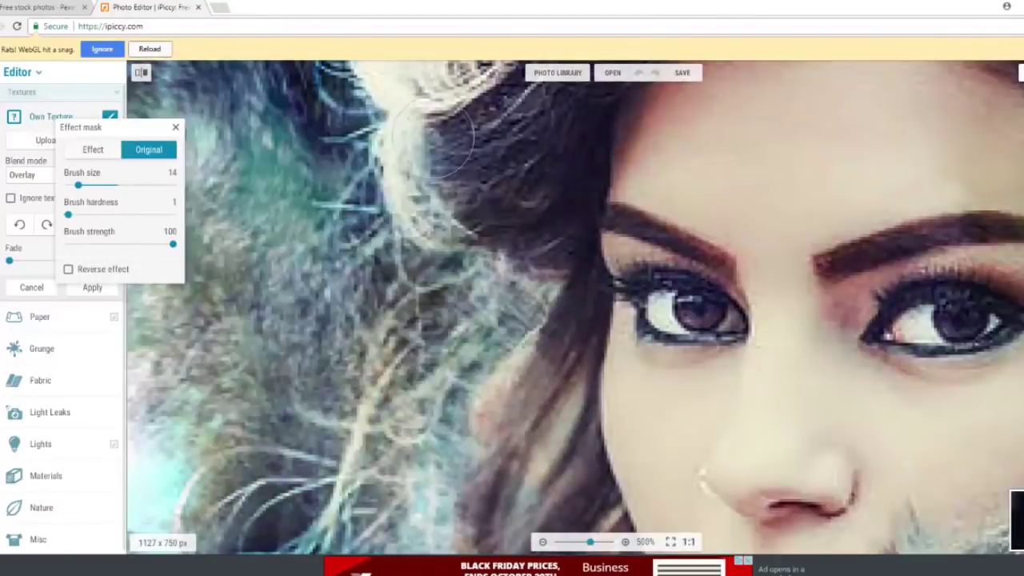
scroll(448, 224, down, 4)
scroll(609, 391, up, 5)
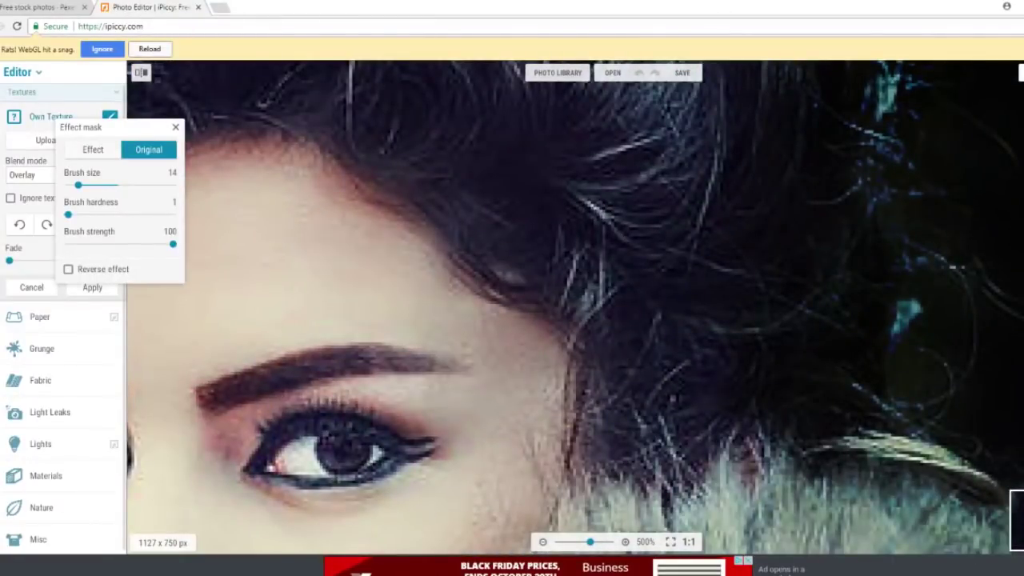
scroll(608, 383, down, 4)
scroll(438, 376, up, 4)
scroll(439, 376, down, 5)
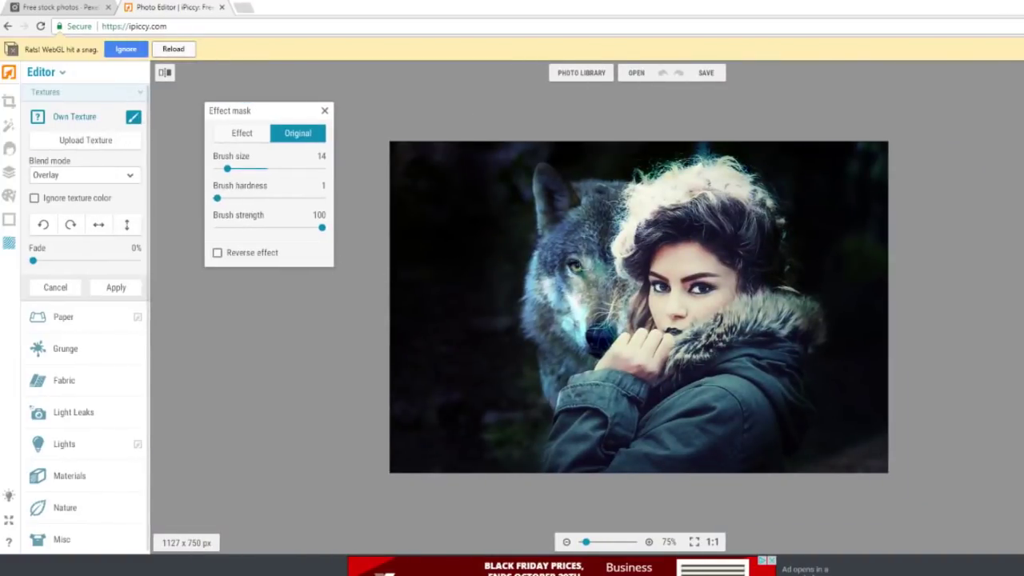
Preview other blend modes on the masked wolf texture and keep Overlay
click(81, 174)
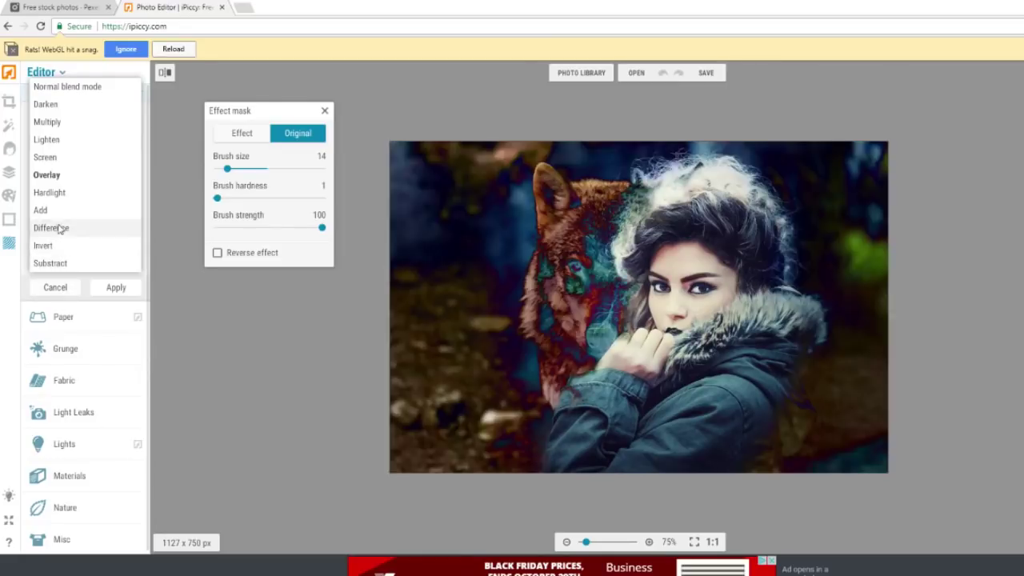
click(51, 175)
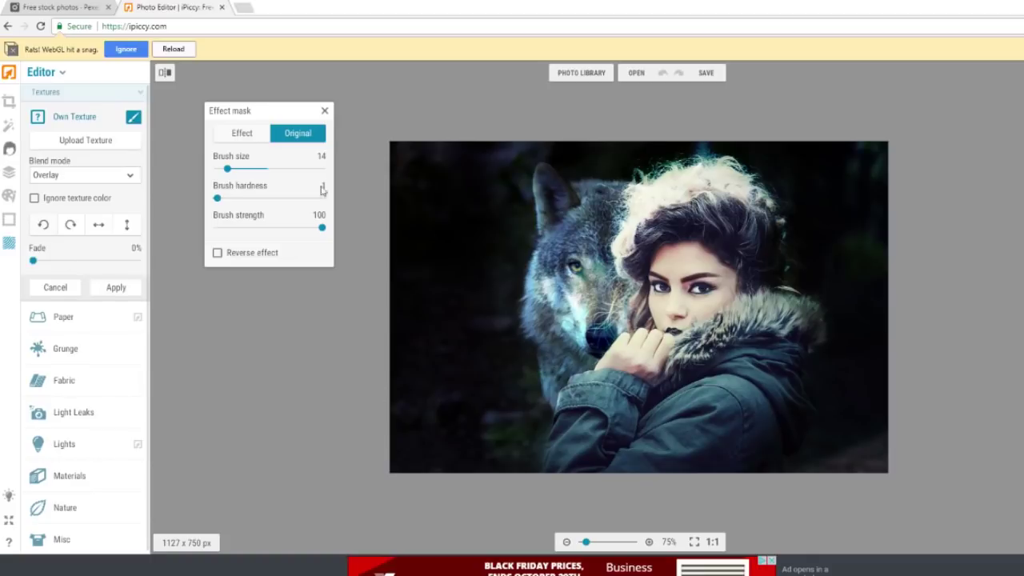
Apply the wolf texture and add the winged pendant photo DSCN0087 as a new image layer
click(116, 288)
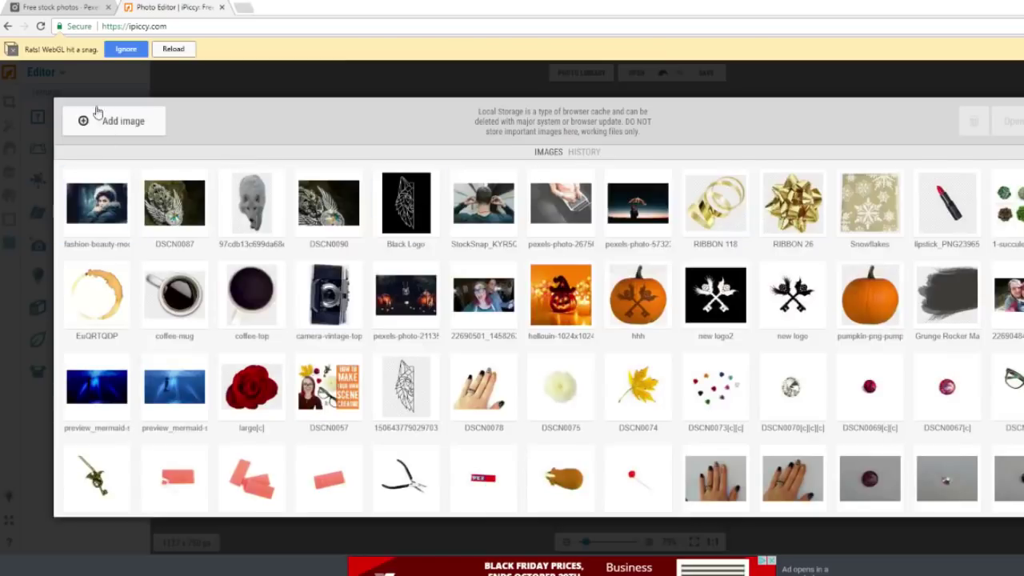
click(126, 131)
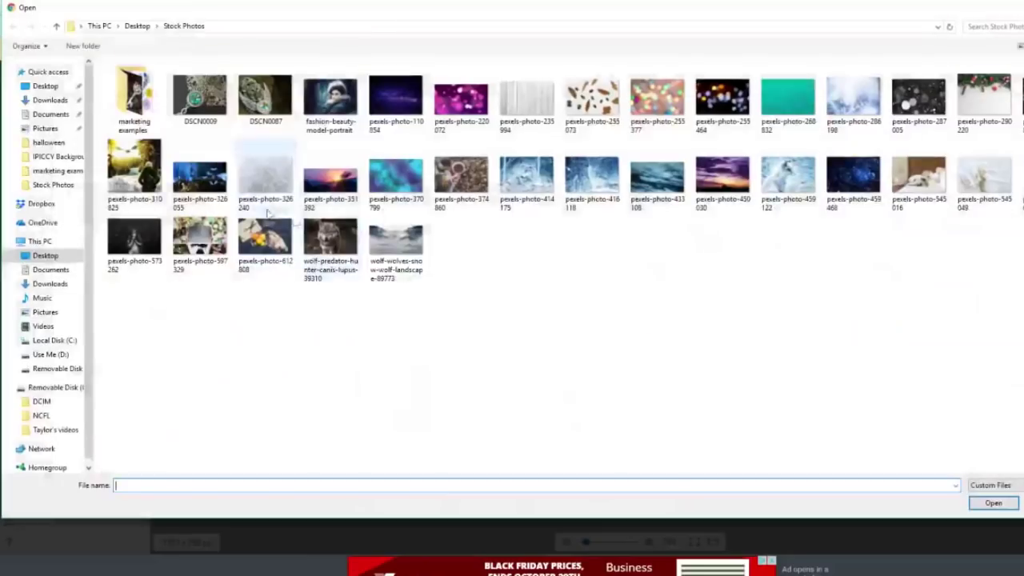
double_click(280, 98)
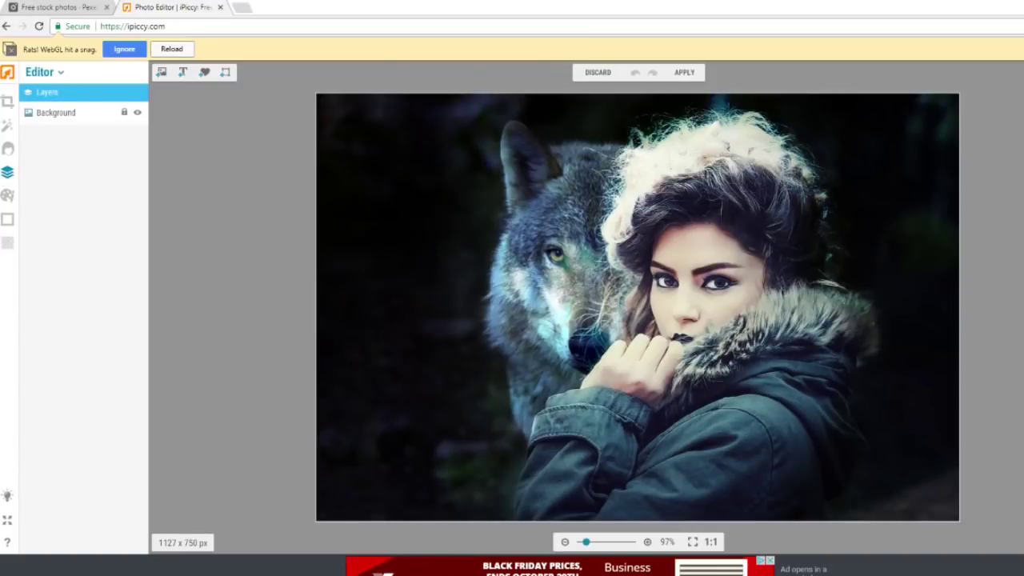
click(162, 74)
click(39, 157)
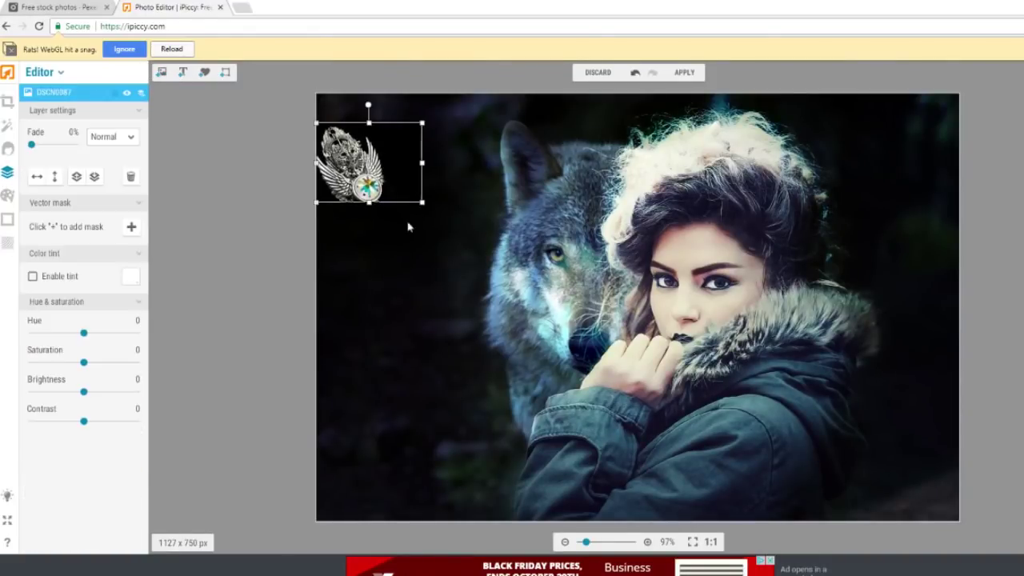
Enlarge the pendant layer to about two thirds of the photo's width and place it over the photo's left side
drag(421, 204, 882, 464)
drag(643, 341, 900, 354)
drag(896, 264, 710, 305)
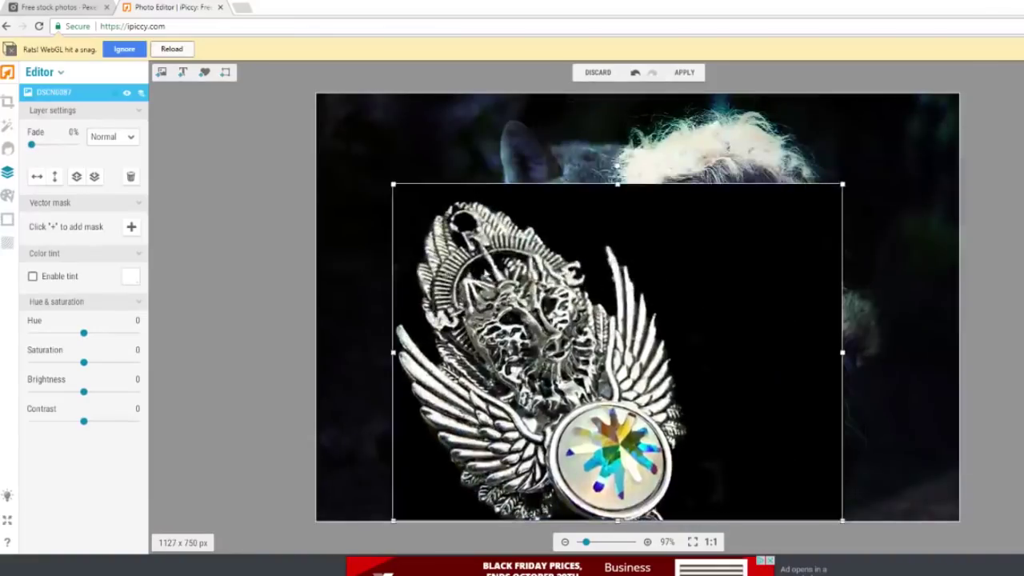
drag(447, 277, 251, 177)
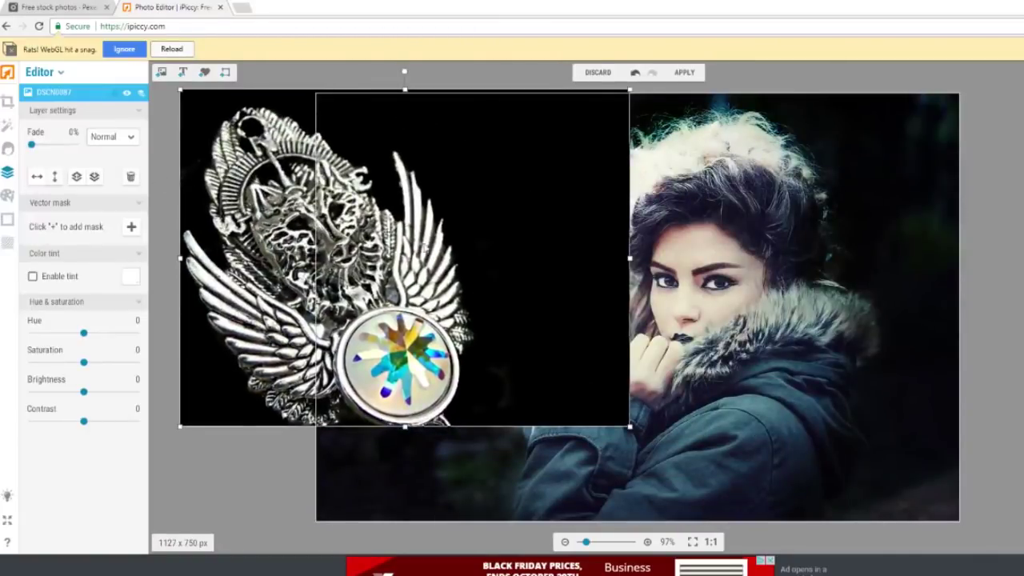
drag(445, 301, 466, 328)
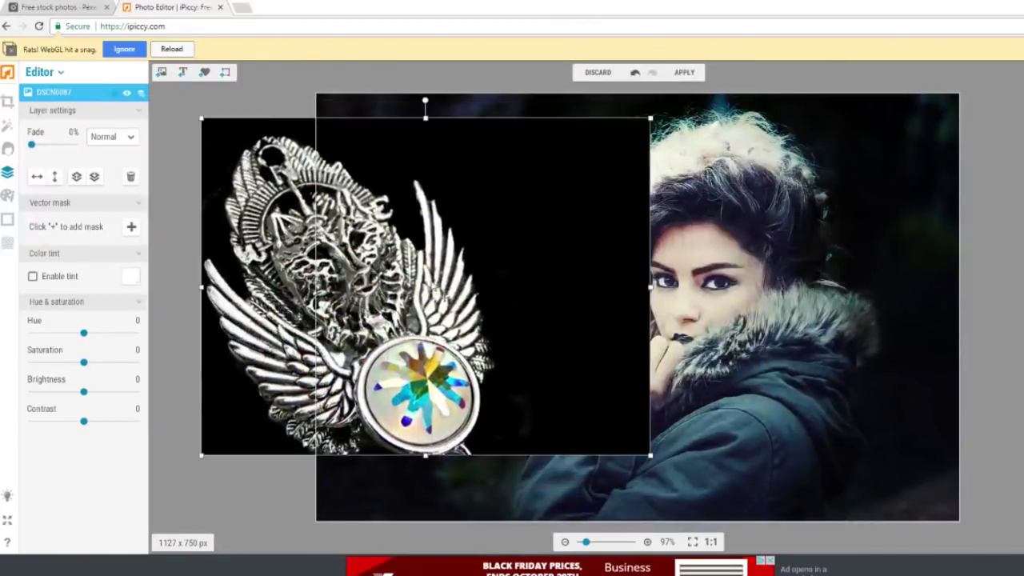
Set the pendant layer's blend mode to Screen and shift it toward the wolf
click(108, 141)
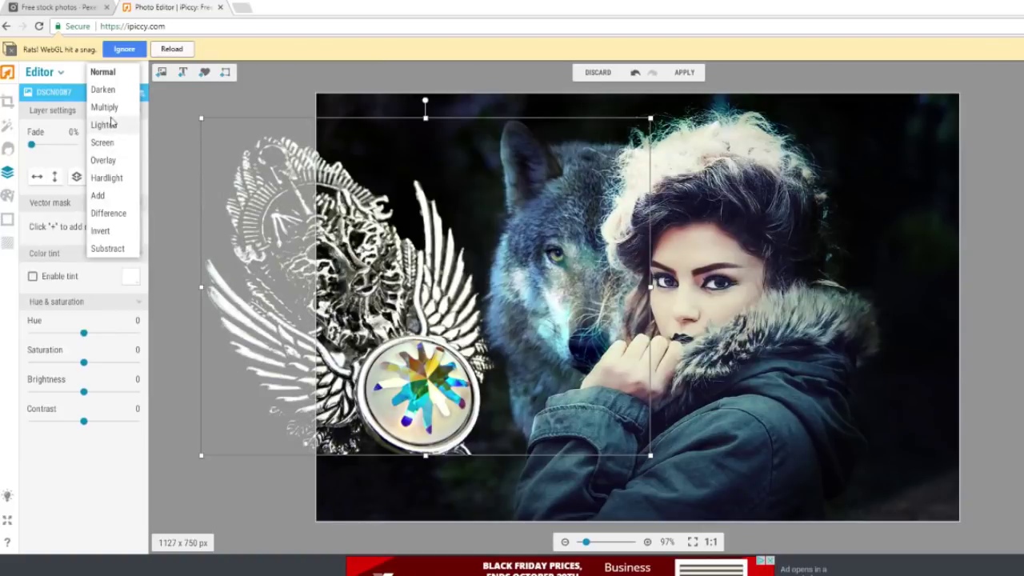
click(105, 143)
drag(443, 306, 539, 343)
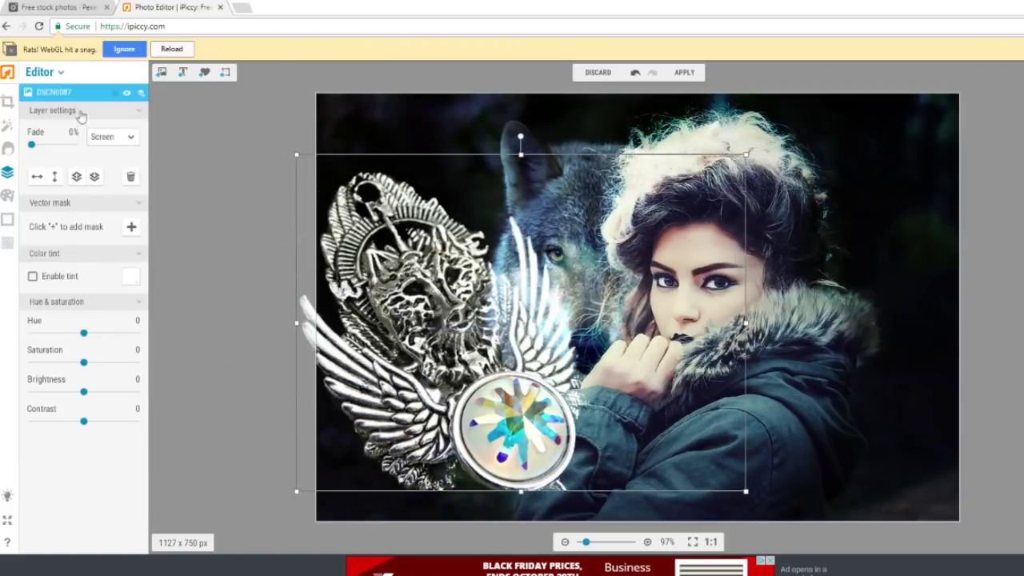
Switch the pendant layer's blend mode to Lighten and rotate, resize and reposition it upright along the photo's left side
click(104, 138)
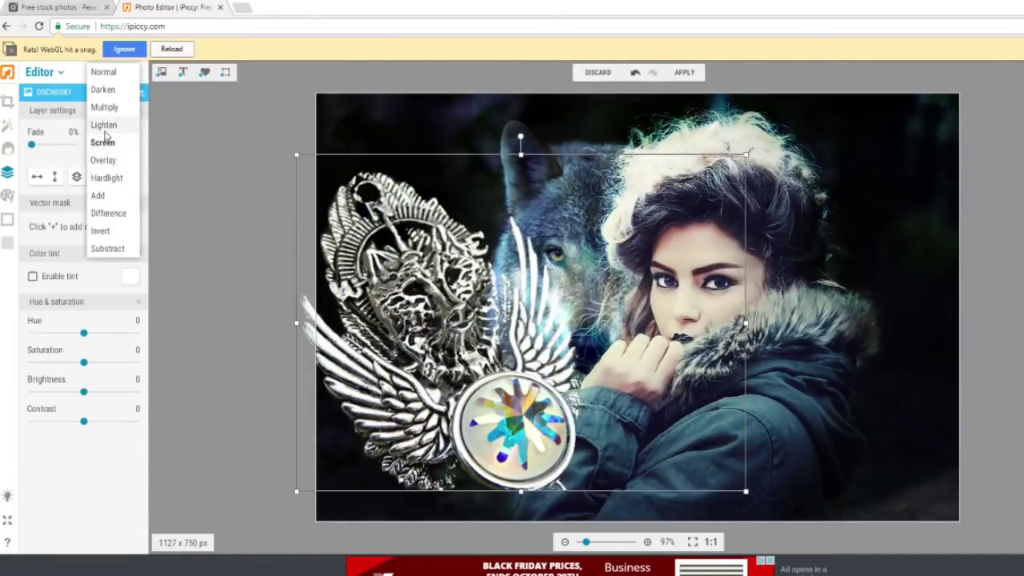
click(104, 128)
drag(520, 139, 462, 160)
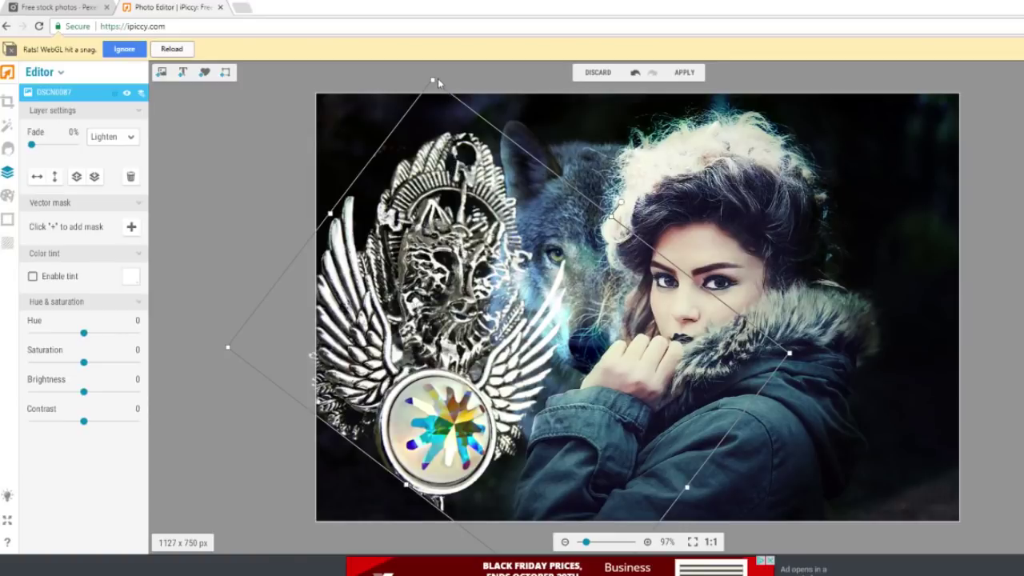
drag(431, 76, 417, 29)
drag(593, 306, 594, 333)
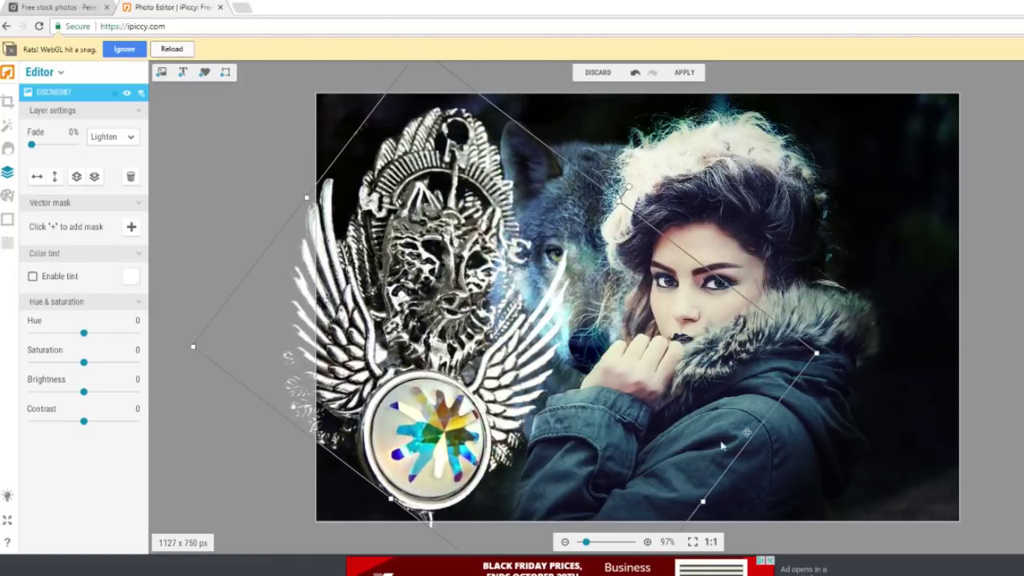
drag(644, 396, 743, 290)
drag(737, 99, 569, 141)
drag(609, 287, 294, 262)
Return the pendant layer to Screen blend mode with a 70% fade and make it smaller
click(112, 137)
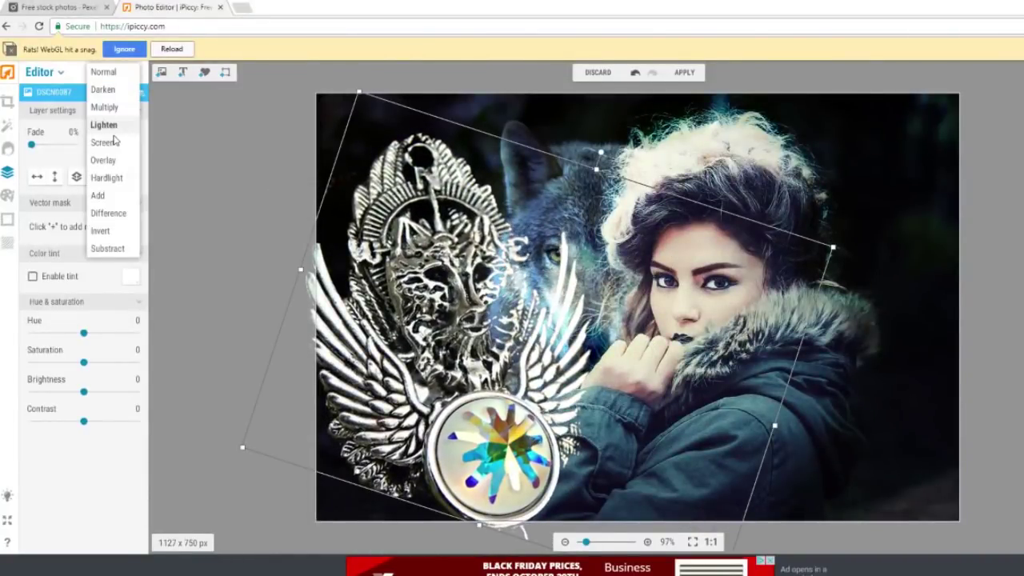
click(103, 139)
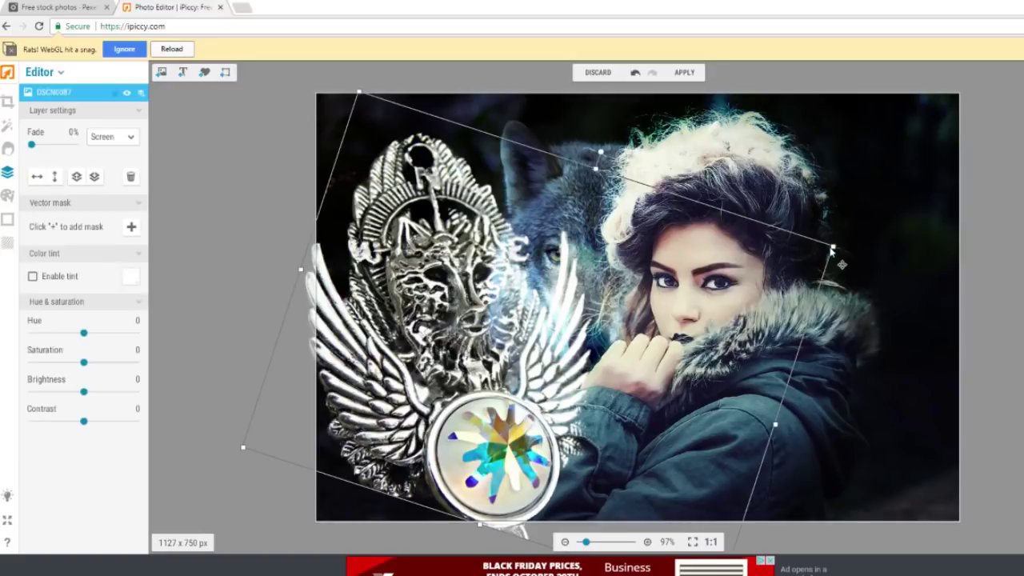
drag(832, 250, 537, 223)
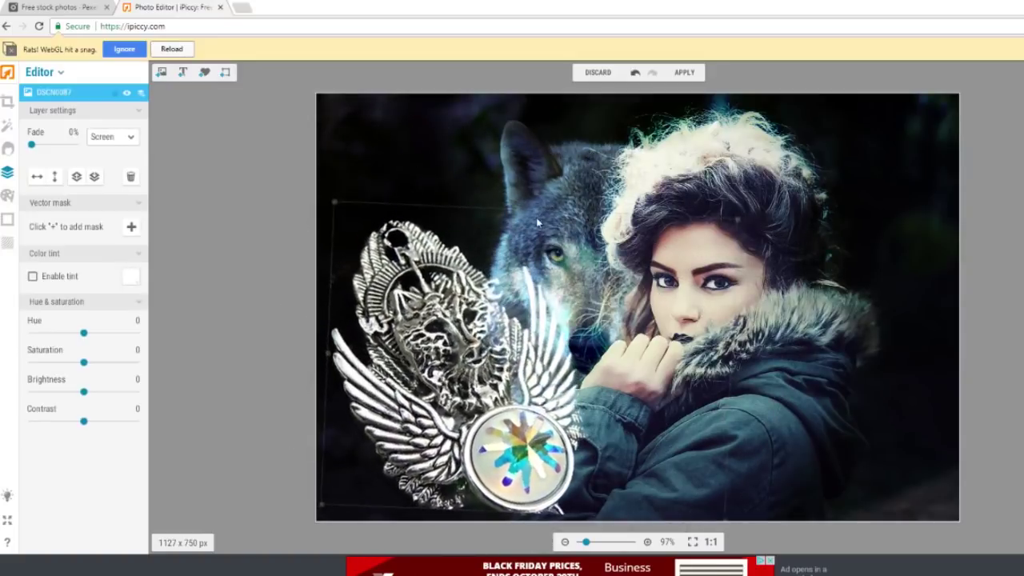
drag(31, 145, 62, 145)
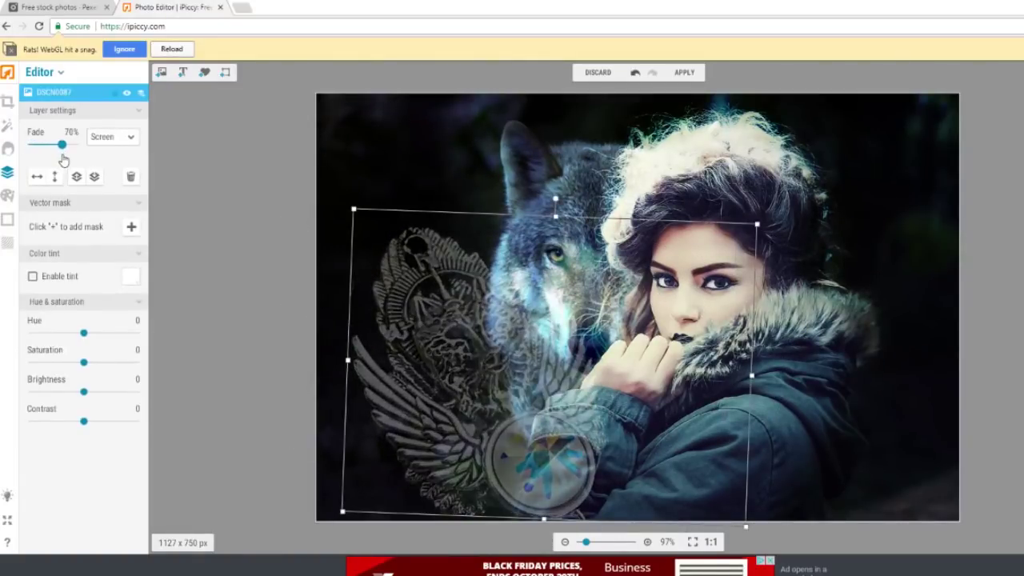
Rotate the faded pendant clockwise until it stands upright beside the wolf, and deselect the layer
drag(477, 285, 461, 263)
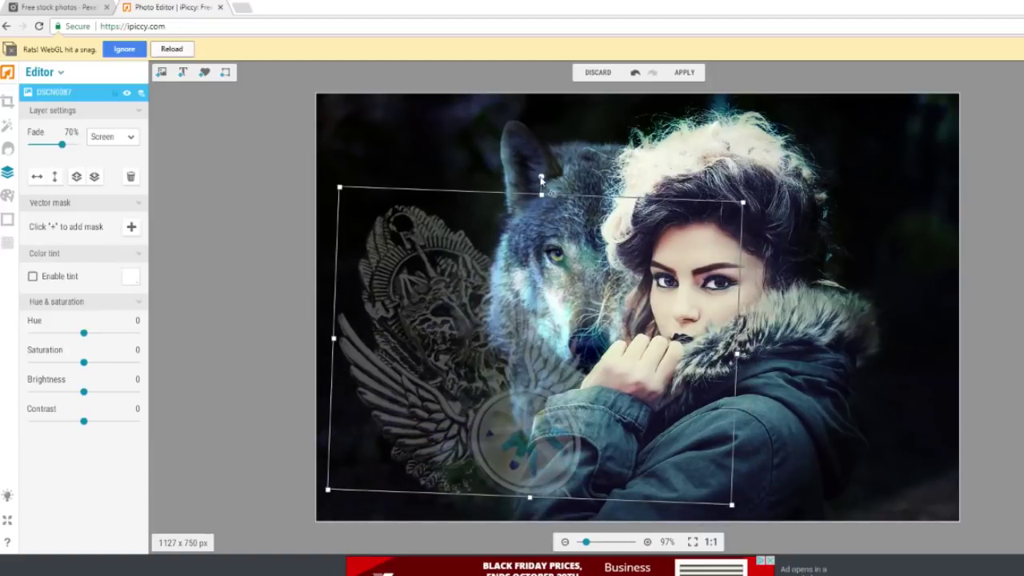
drag(541, 180, 617, 198)
click(360, 85)
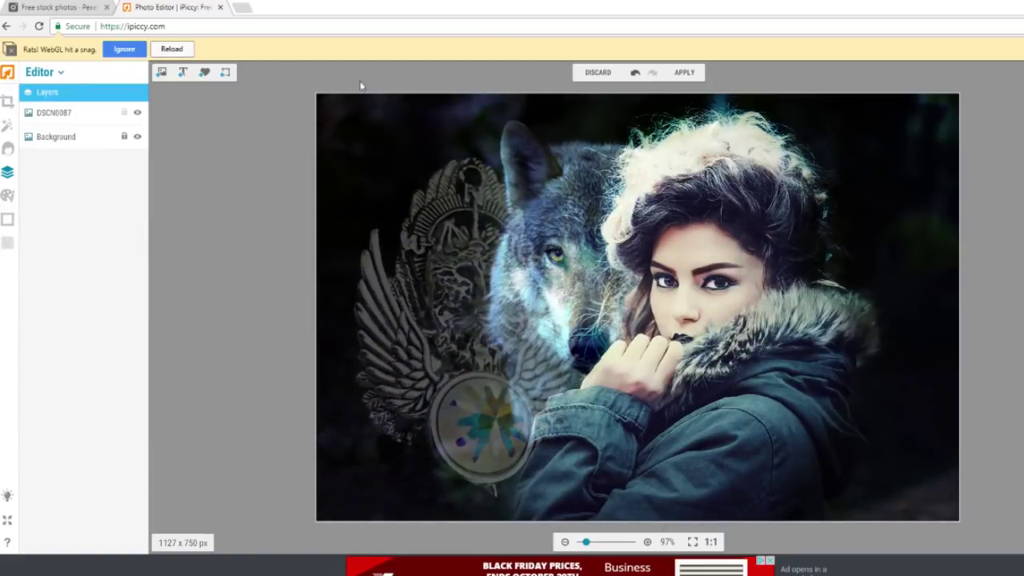
Enlarge the pendant layer, tilt it slightly counter-clockwise and position it against the photo's left edge
click(524, 334)
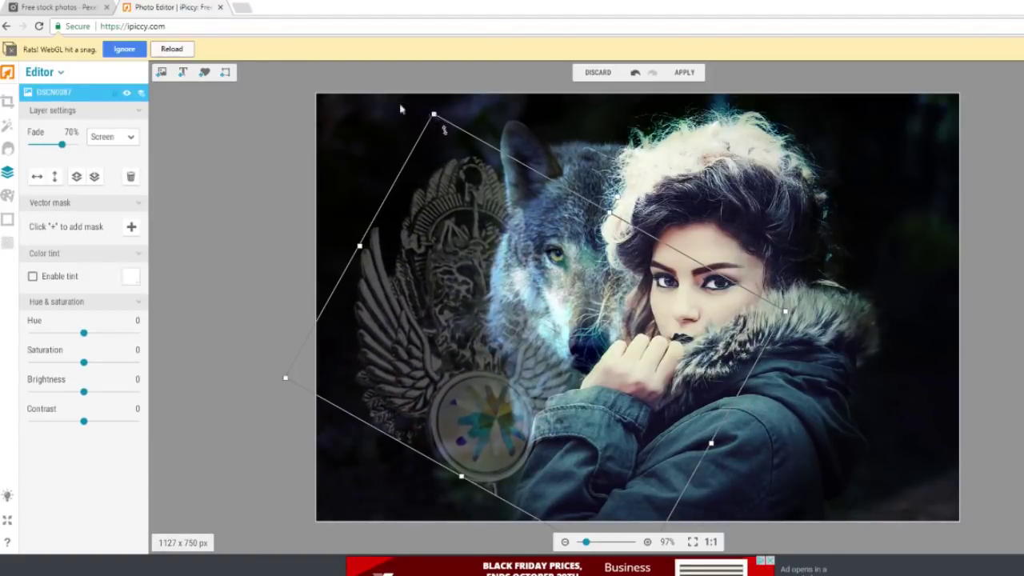
drag(435, 114, 466, 187)
drag(440, 373, 297, 260)
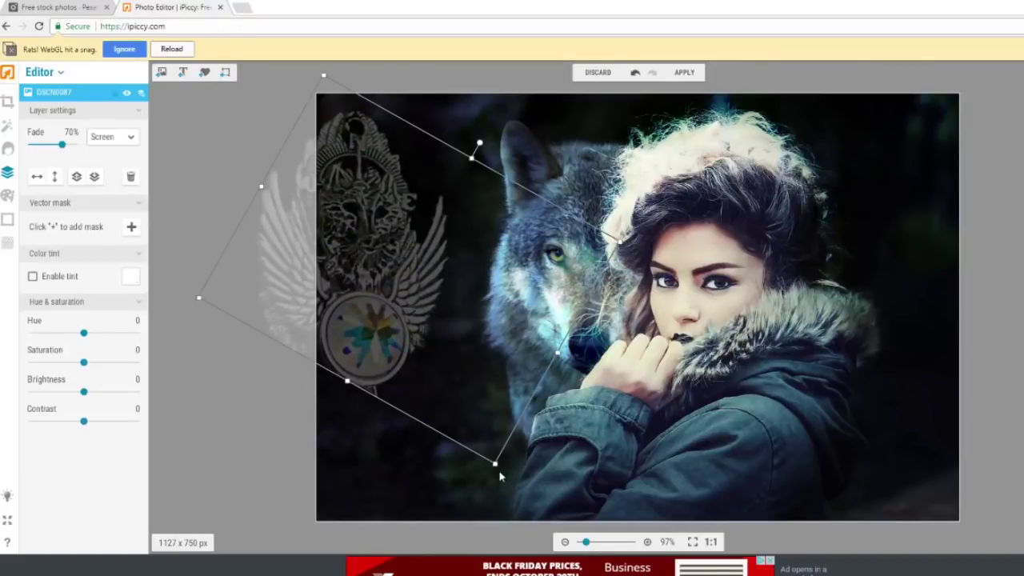
drag(496, 466, 564, 517)
drag(453, 280, 500, 342)
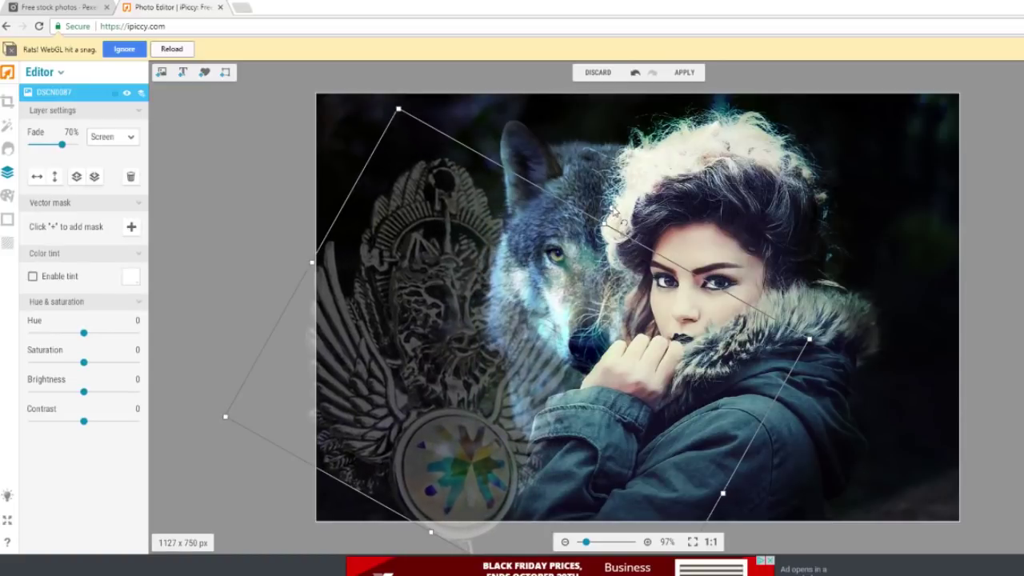
drag(615, 215, 597, 204)
drag(468, 331, 444, 330)
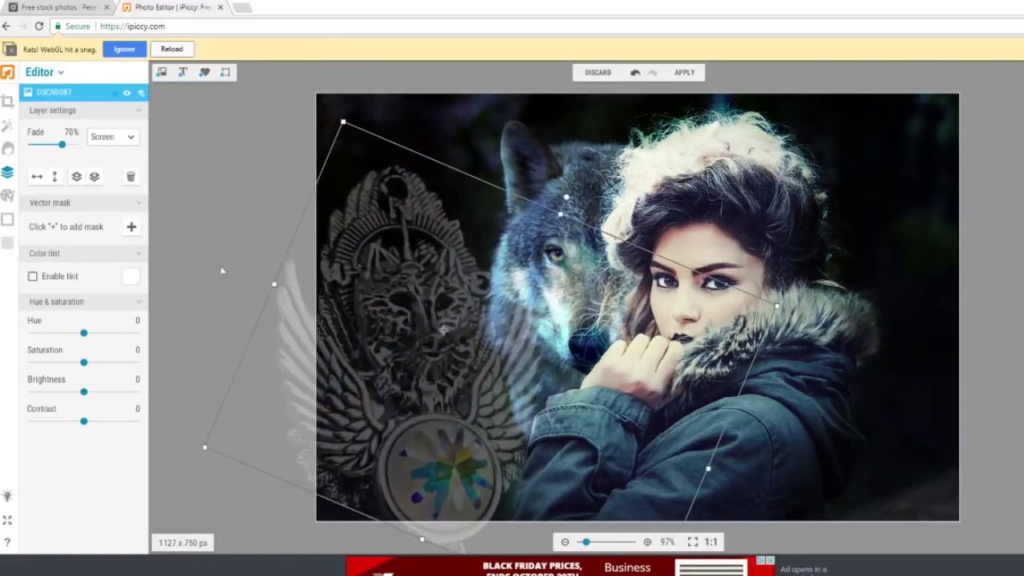
Try the pendant over the wolf and place it directly left of the wolf's face
drag(415, 370, 158, 308)
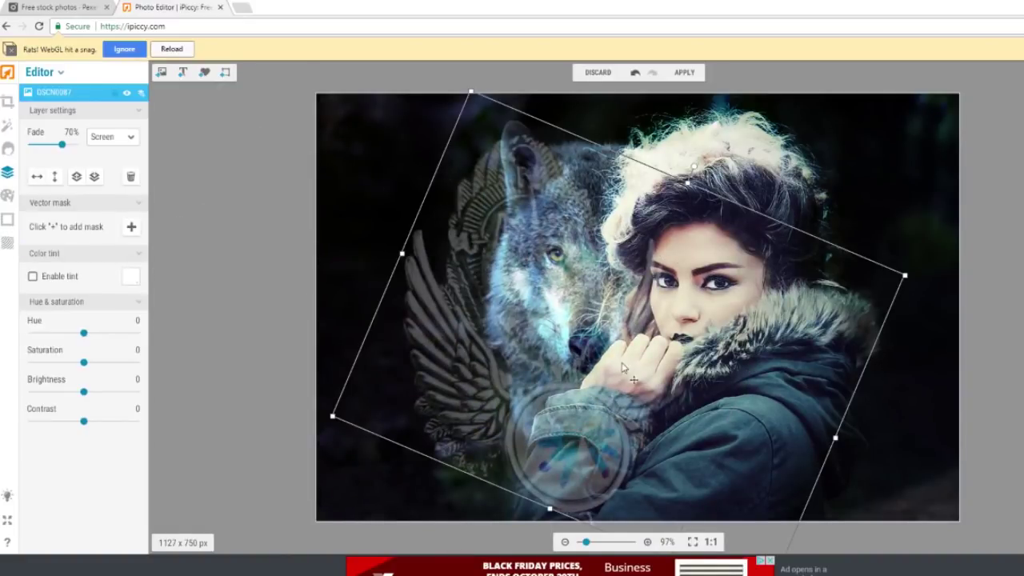
drag(668, 380, 539, 344)
drag(449, 344, 454, 251)
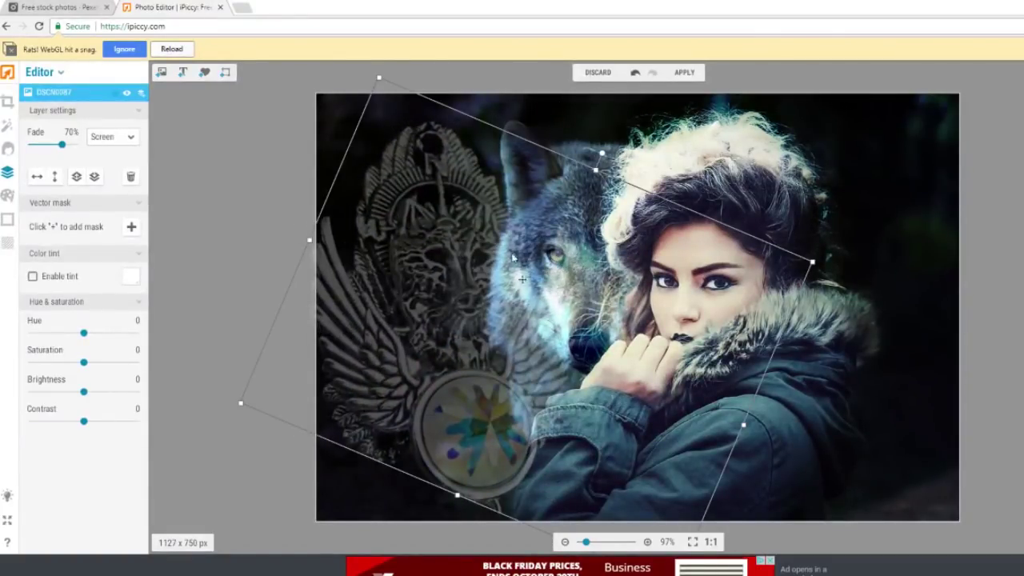
Draw a closed vector mask around the pendant's outline to cut away the black background, and finish the mask
scroll(550, 319, up, 10)
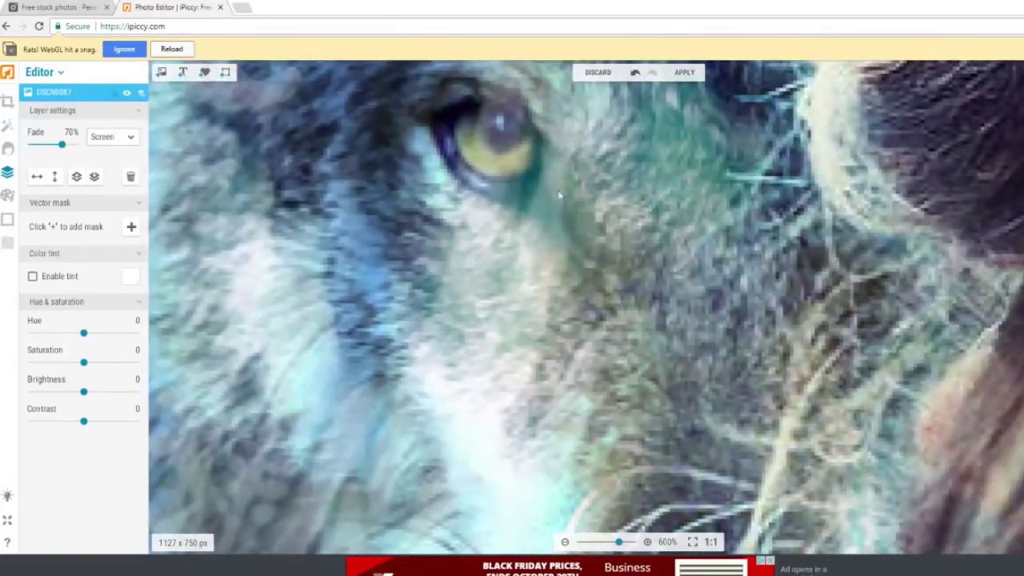
scroll(581, 271, down, 5)
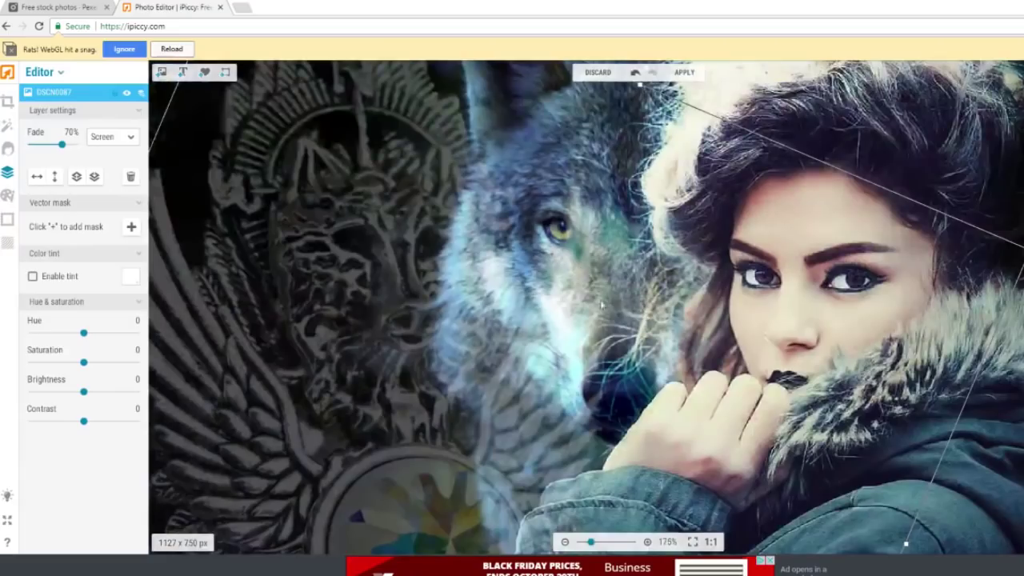
click(129, 227)
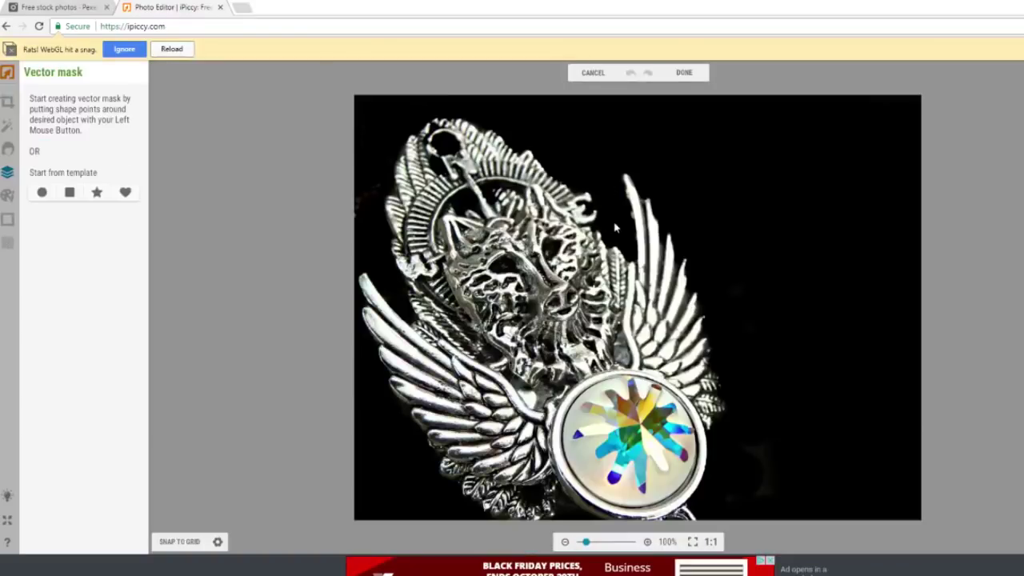
click(636, 228)
click(705, 326)
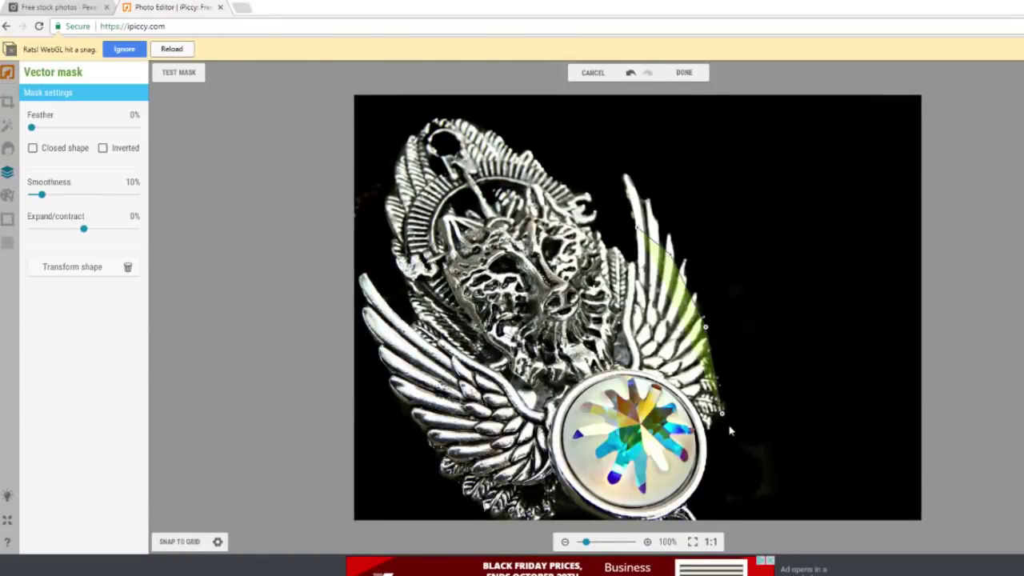
click(722, 415)
click(727, 519)
click(612, 523)
click(531, 520)
click(436, 494)
click(368, 460)
click(327, 376)
click(312, 293)
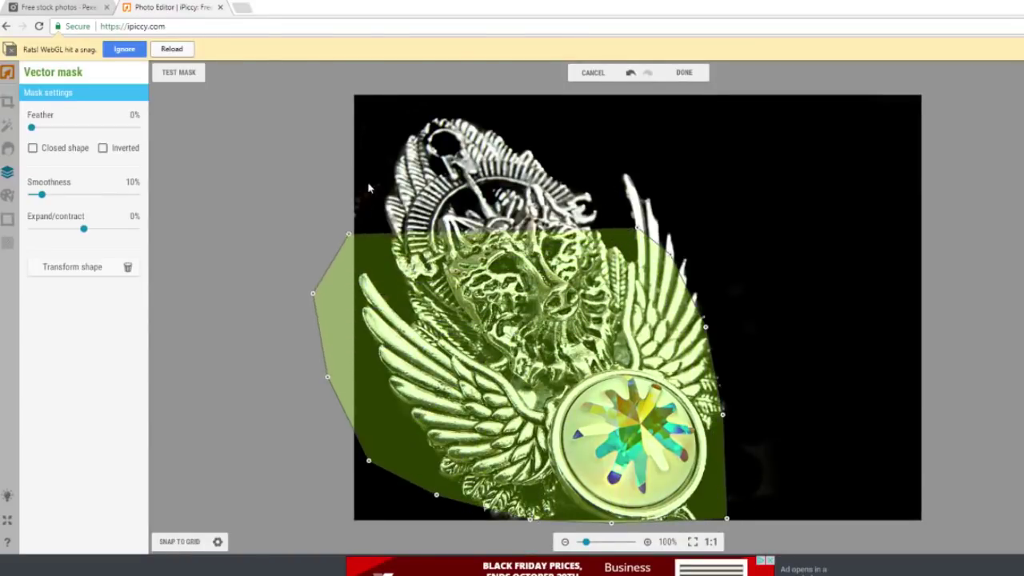
click(349, 233)
click(371, 165)
click(402, 117)
click(478, 107)
click(532, 118)
click(605, 165)
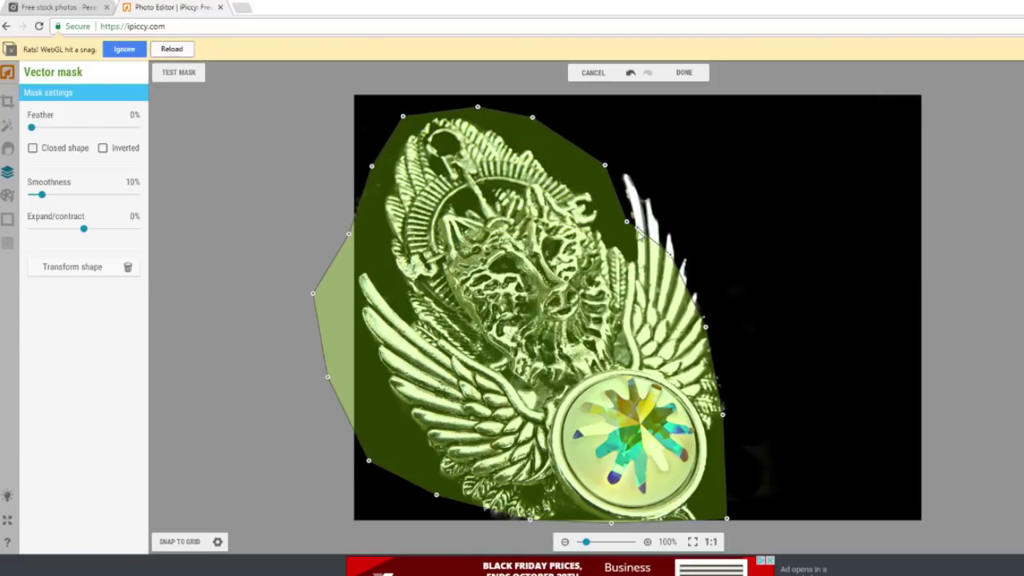
click(636, 235)
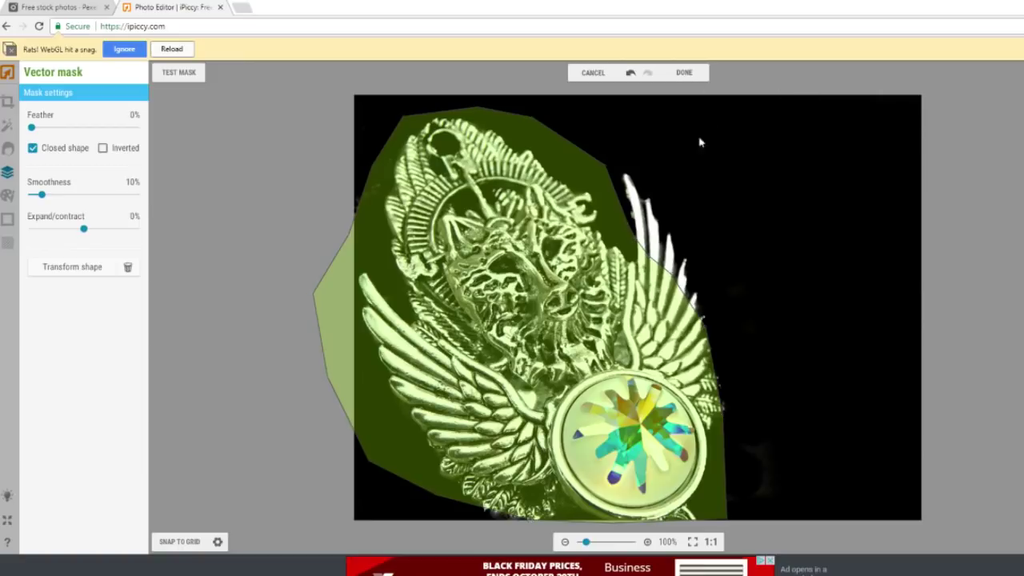
click(685, 73)
Reposition the masked pendant in the dark area left of the wolf and check its placement
drag(529, 336, 575, 342)
scroll(694, 341, down, 3)
scroll(696, 342, down, 2)
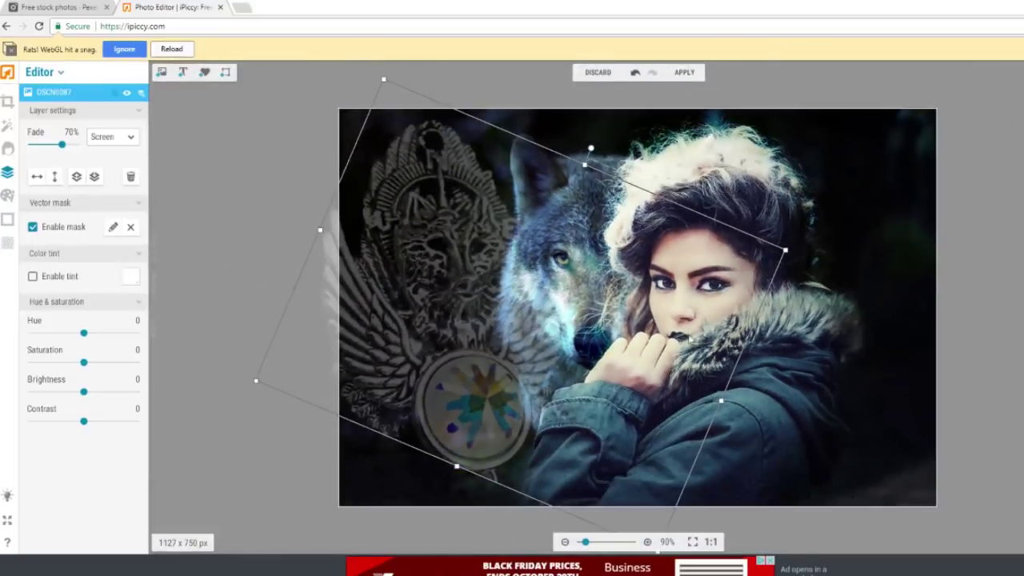
scroll(632, 341, down, 1)
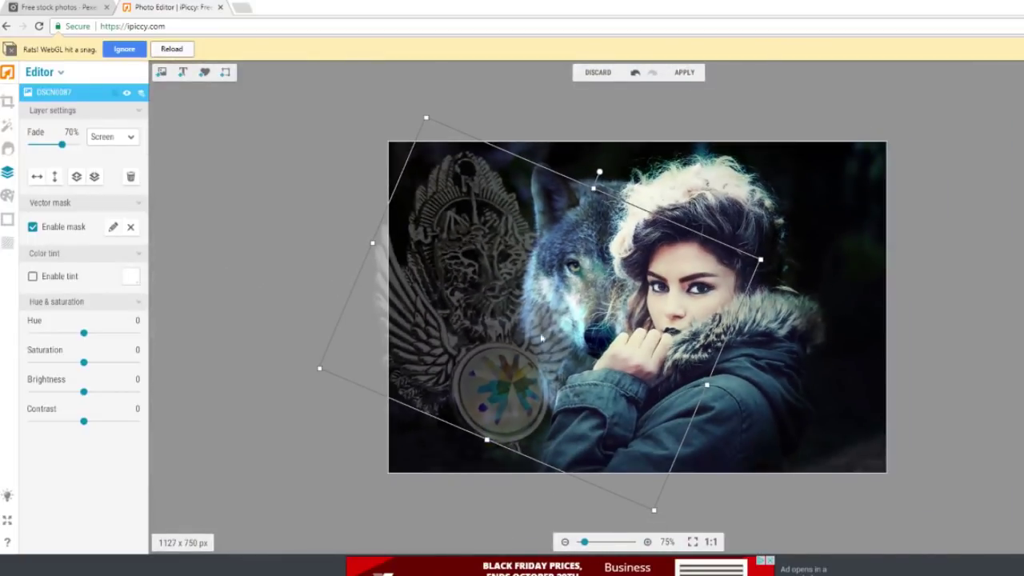
mouse_move(510, 297)
mouse_down()
mouse_move(526, 298)
mouse_move(483, 299)
mouse_move(526, 305)
mouse_up()
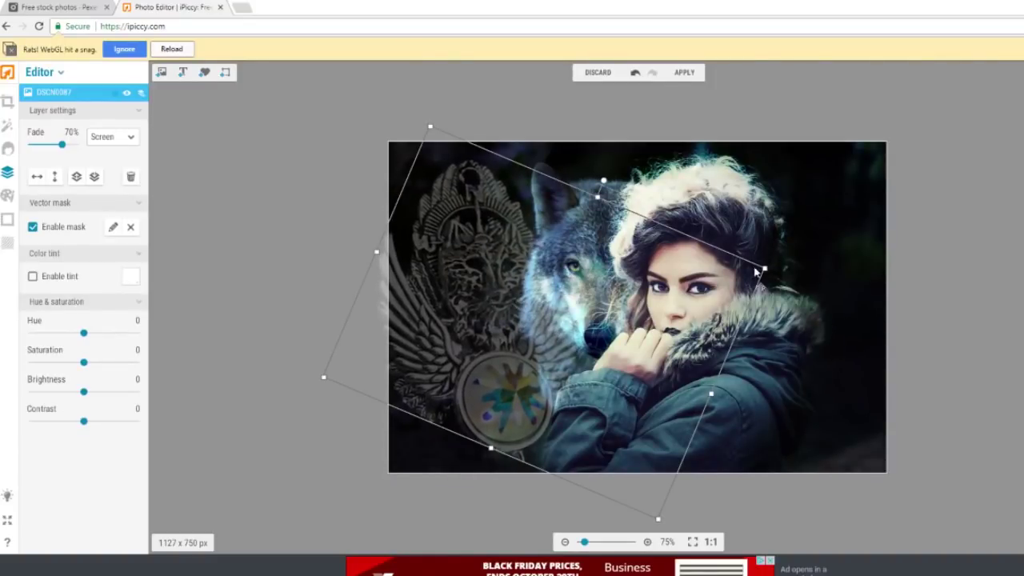
scroll(617, 332, up, 3)
scroll(618, 331, down, 2)
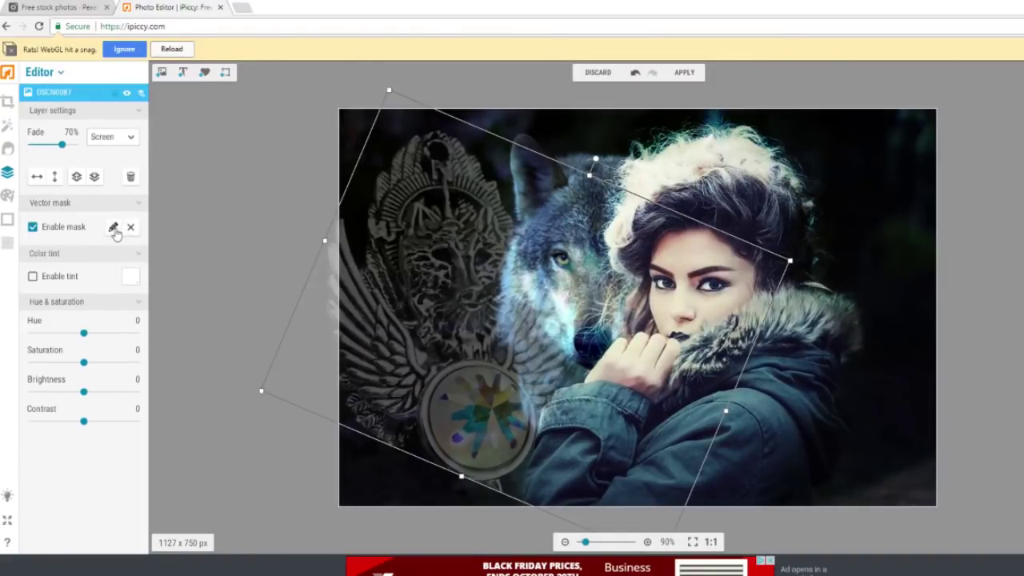
Feather the pendant's vector mask to 72% and finish editing the mask
click(113, 228)
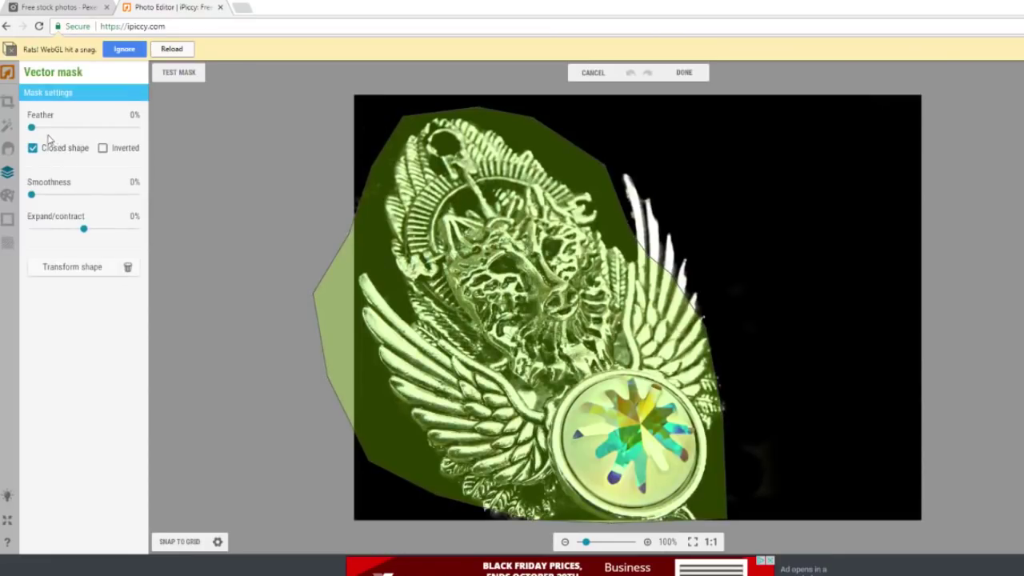
drag(32, 128, 84, 152)
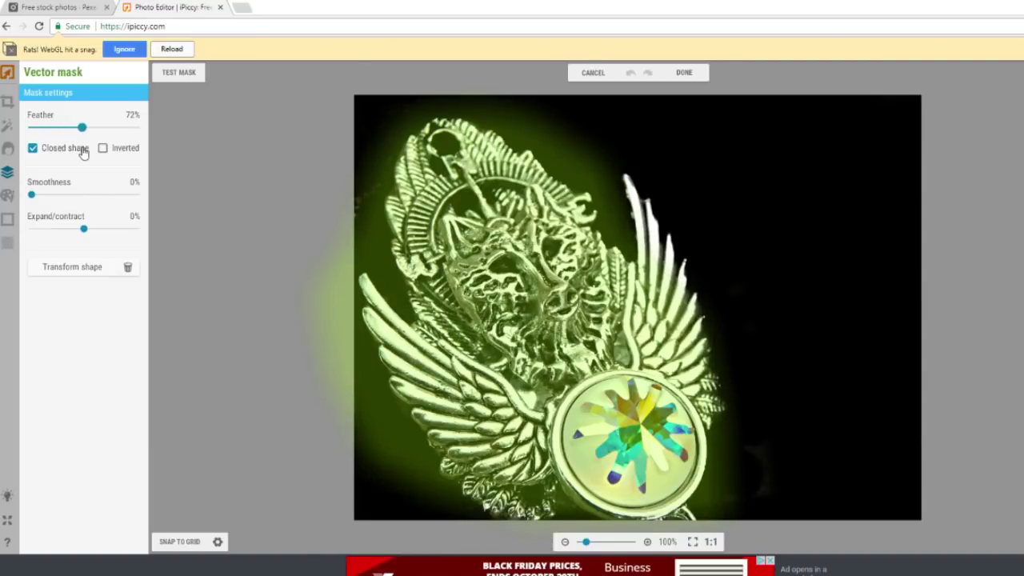
click(684, 72)
Enlarge the masked pendant layer and move it up along the photo's left edge beside the wolf, then deselect it
drag(570, 296, 537, 304)
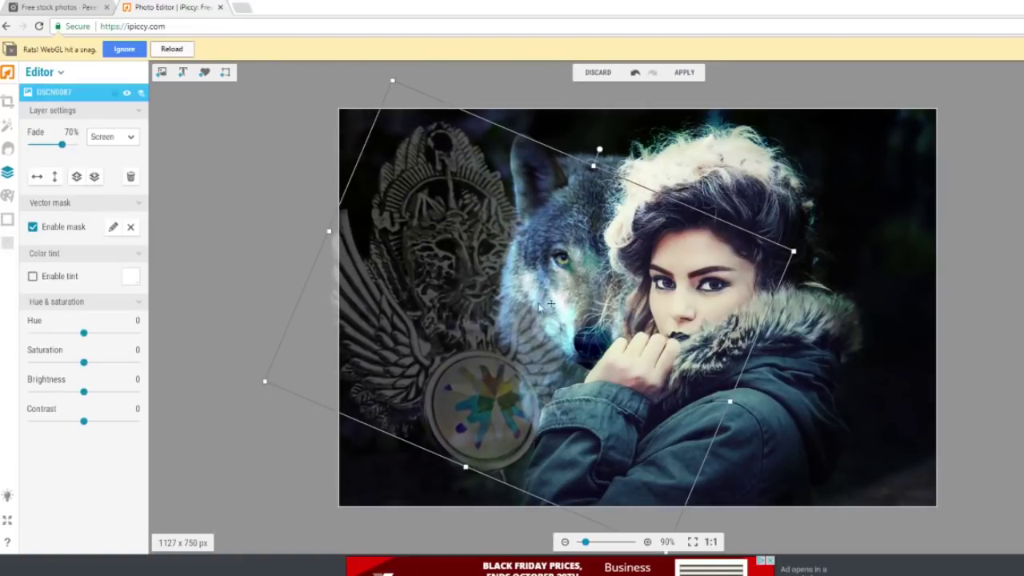
drag(794, 250, 850, 235)
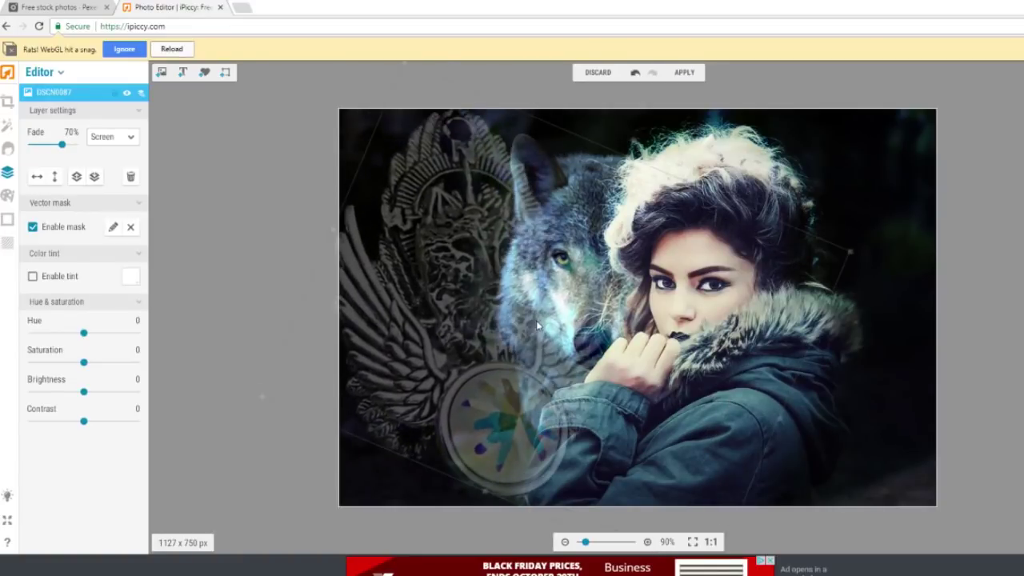
mouse_move(538, 311)
mouse_down()
mouse_move(525, 321)
mouse_move(537, 324)
mouse_up()
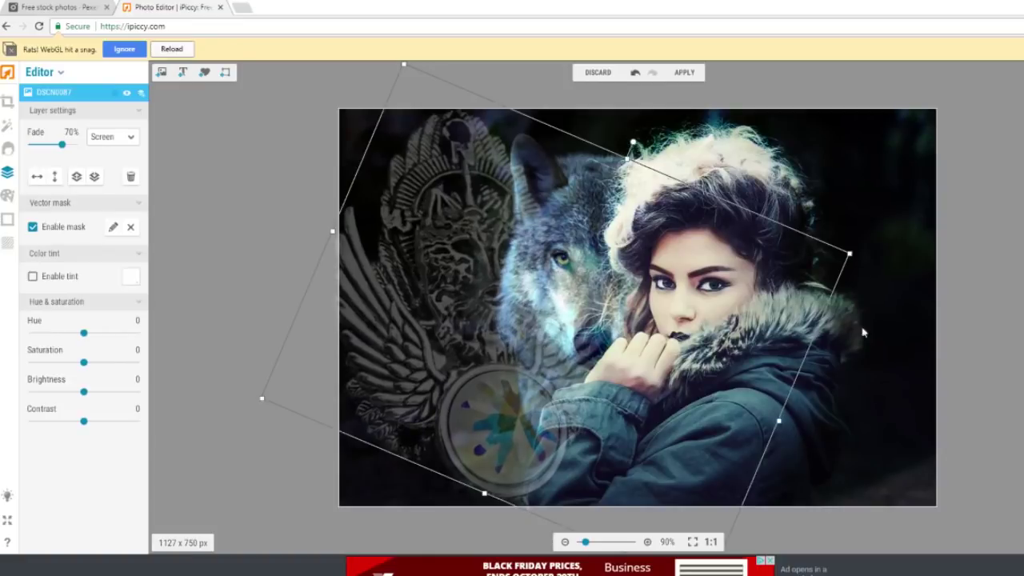
drag(430, 248, 413, 206)
click(874, 481)
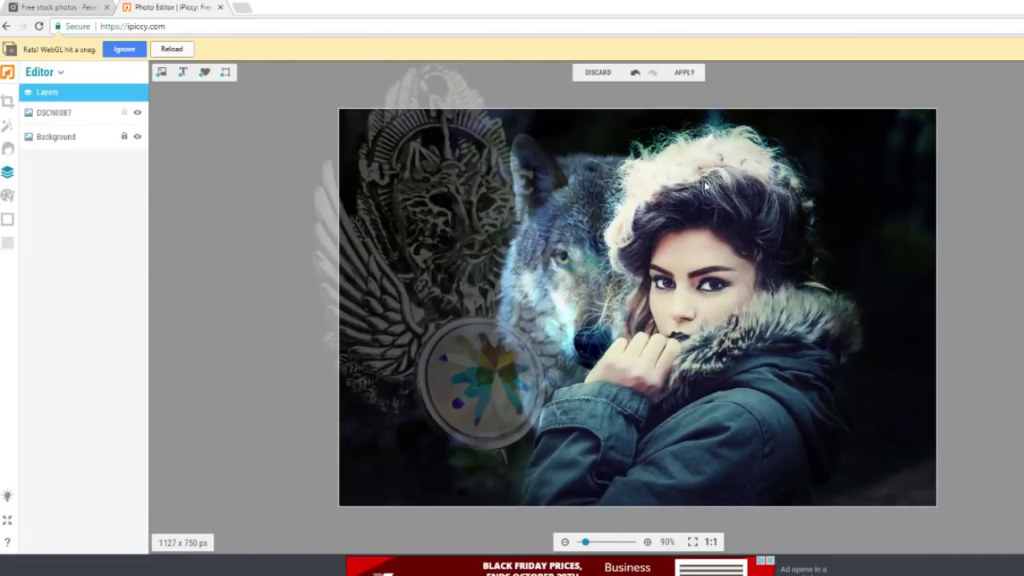
Set the pendant layer's fade to 72%, shift it slightly down and to the left, and apply the layers to the photo
click(418, 315)
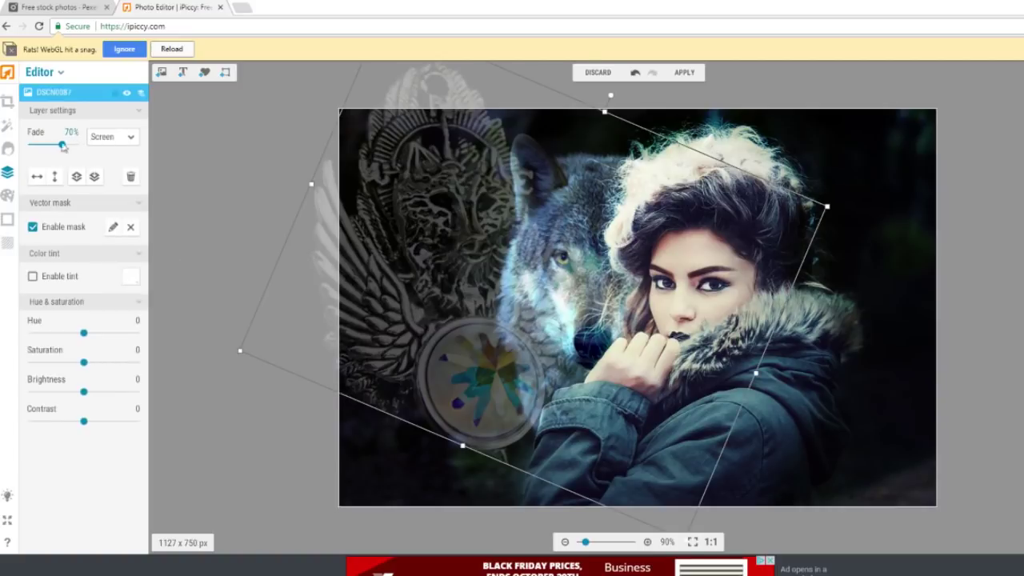
mouse_move(64, 152)
mouse_down()
mouse_move(55, 156)
mouse_move(65, 157)
mouse_up()
drag(559, 281, 554, 290)
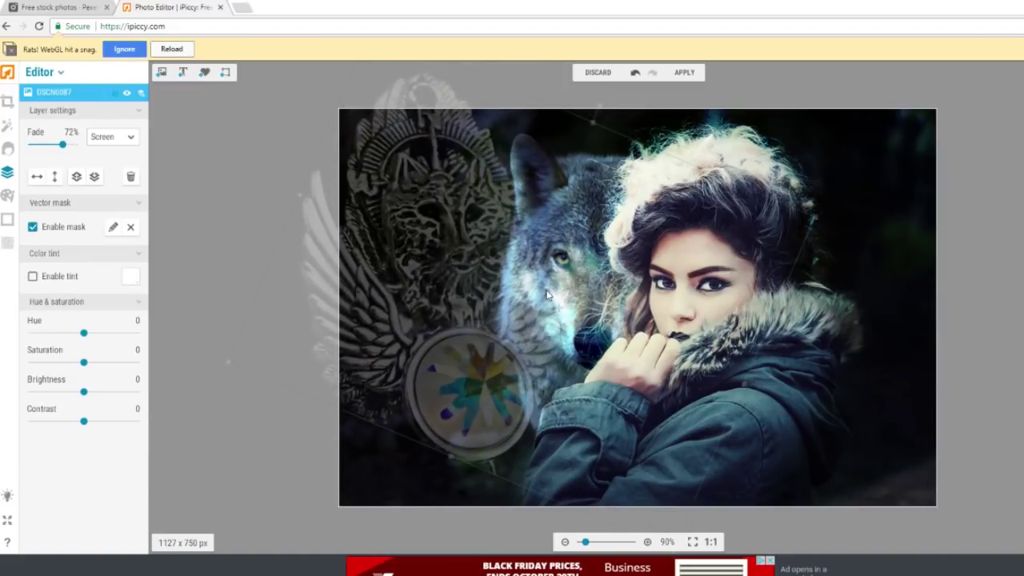
click(486, 376)
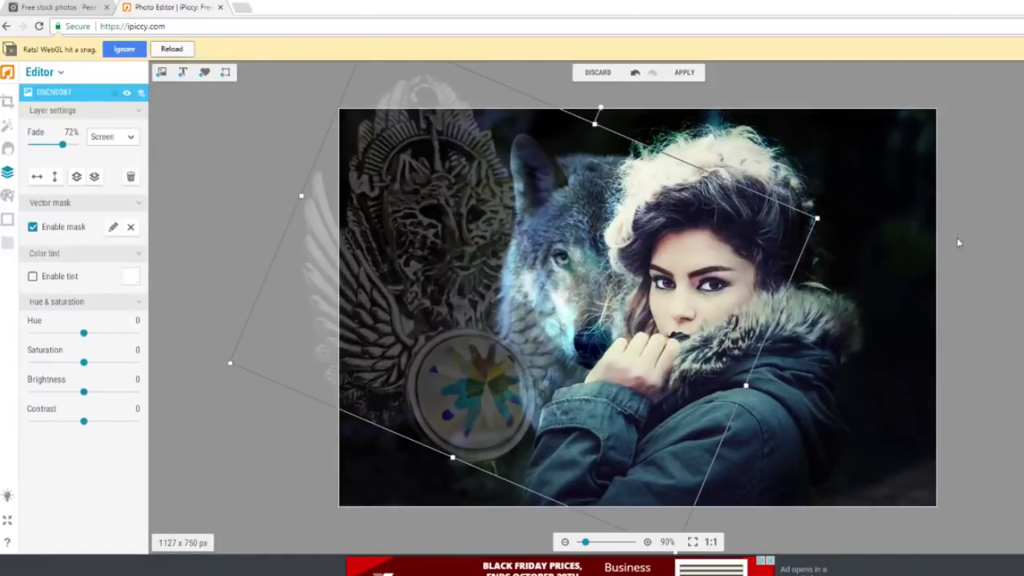
click(682, 73)
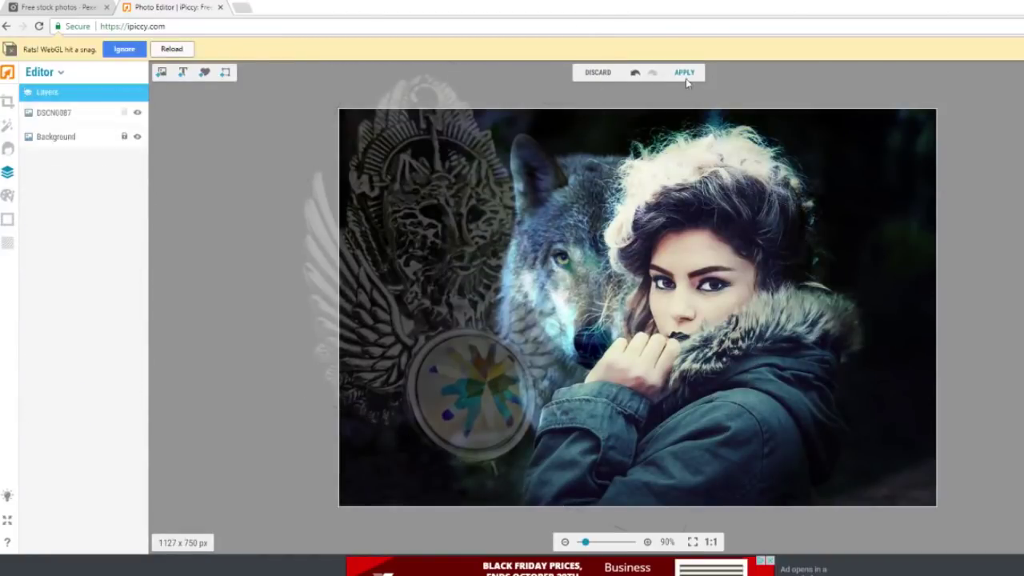
click(656, 341)
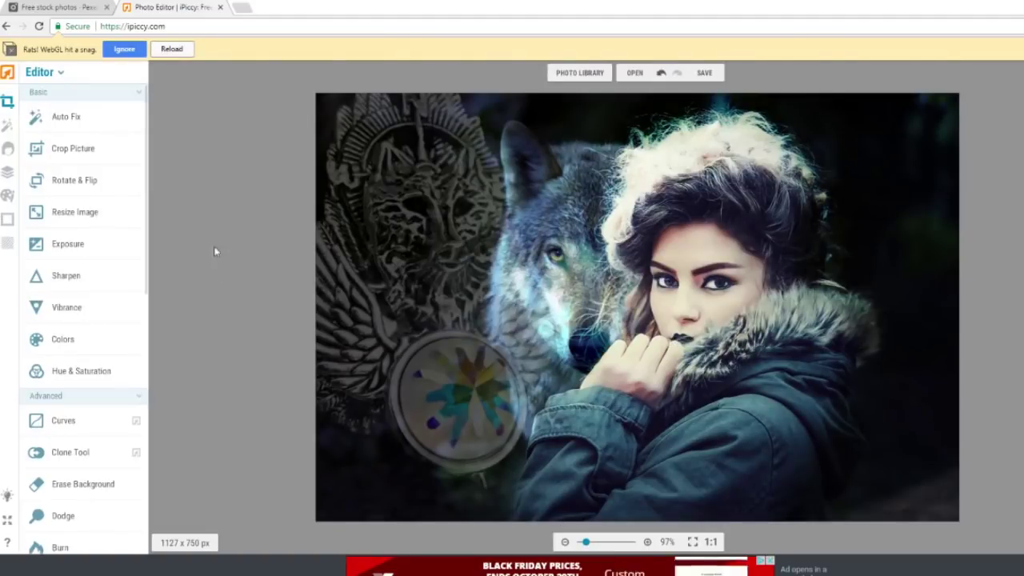
Start an Exposure adjustment on the merged photo with shadows set to 34
scroll(453, 499, up, 10)
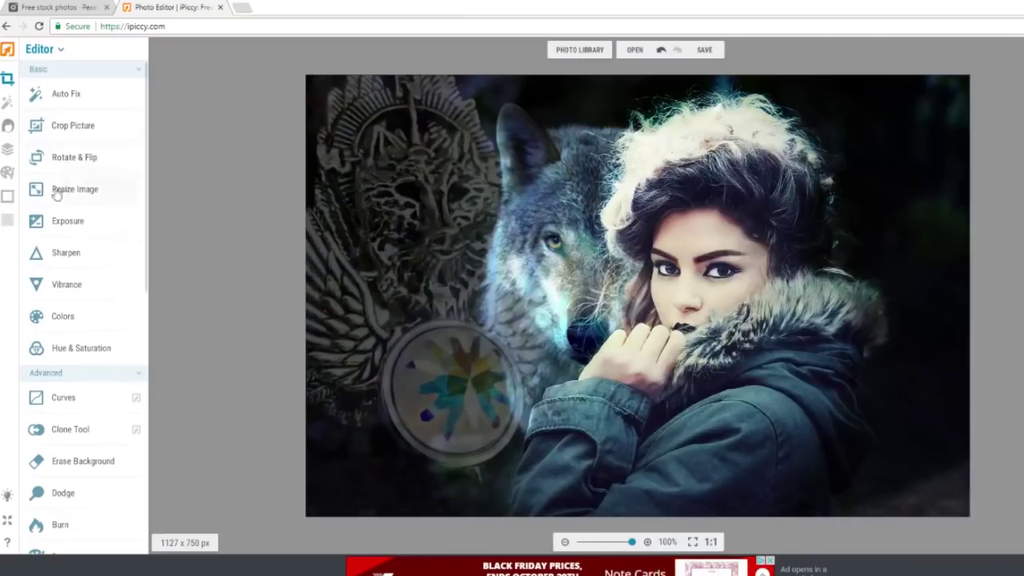
click(68, 221)
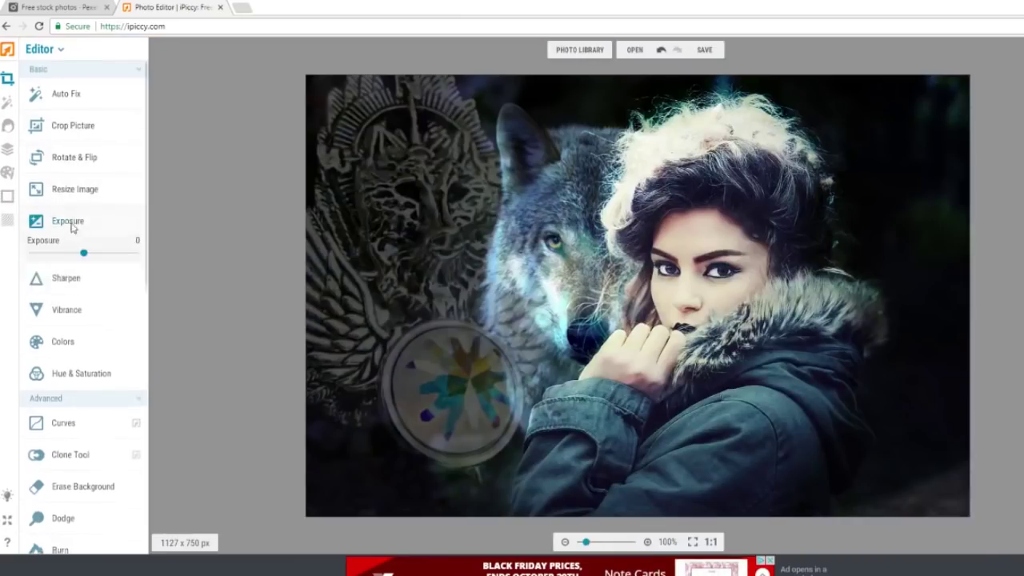
drag(31, 312, 67, 312)
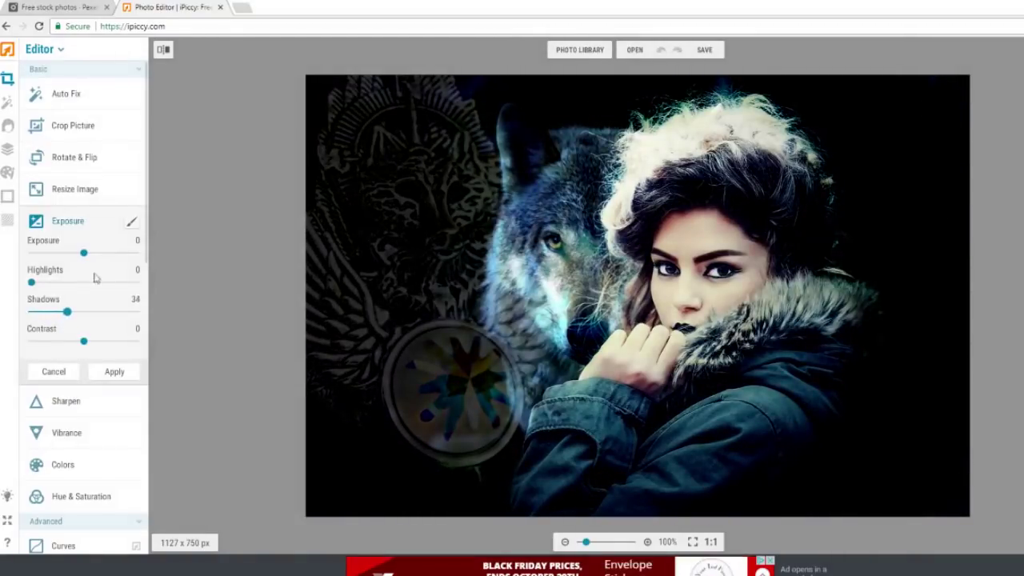
Reverse the exposure effect mask, paint the darkening below the pendant with a size 30 brush, and apply the adjustment
click(132, 224)
drag(266, 146, 238, 146)
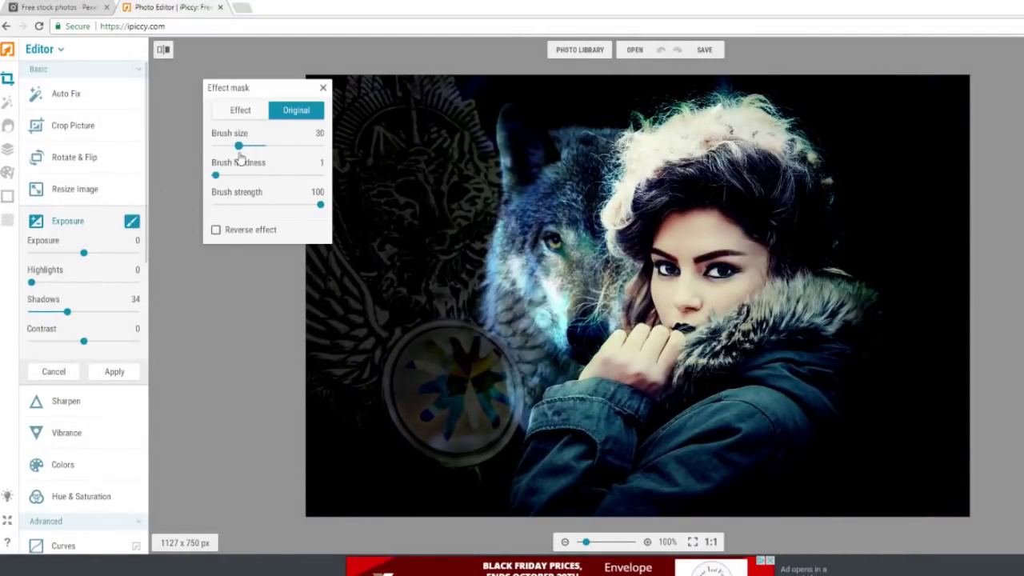
click(215, 231)
scroll(432, 496, up, 3)
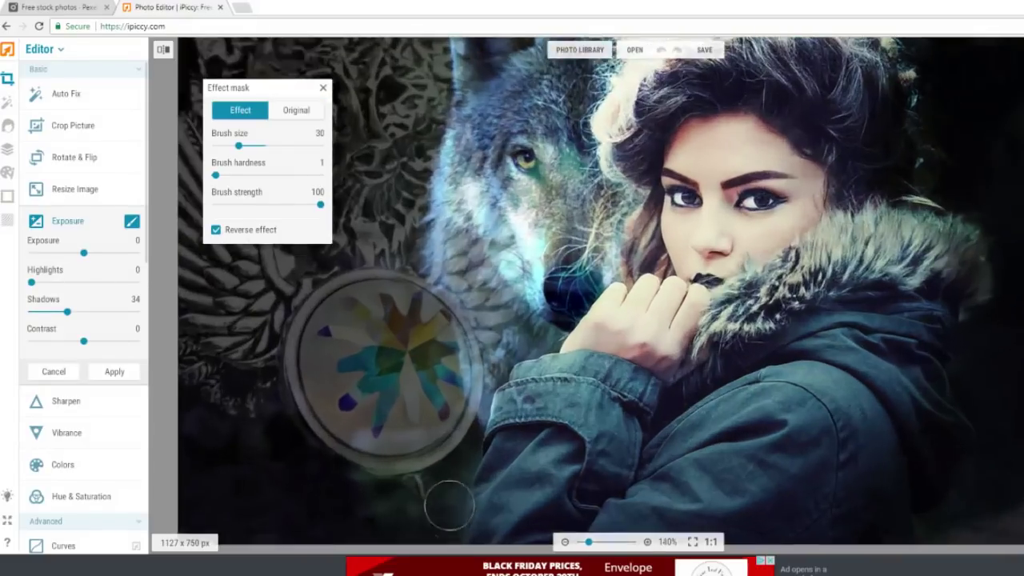
mouse_move(420, 502)
mouse_down()
mouse_move(358, 499)
mouse_move(295, 479)
mouse_move(428, 492)
mouse_up()
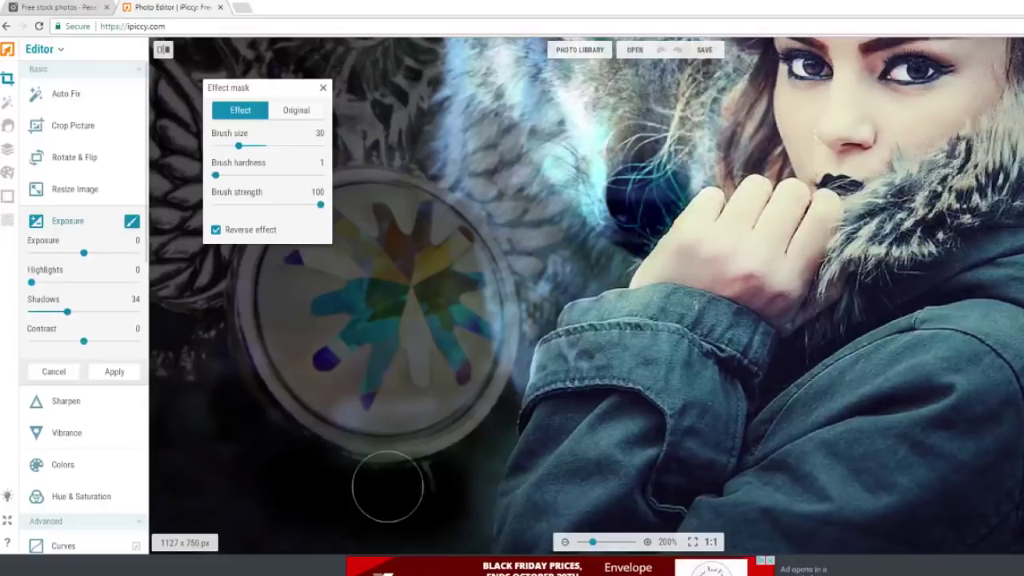
scroll(280, 446, down, 2)
scroll(336, 445, down, 1)
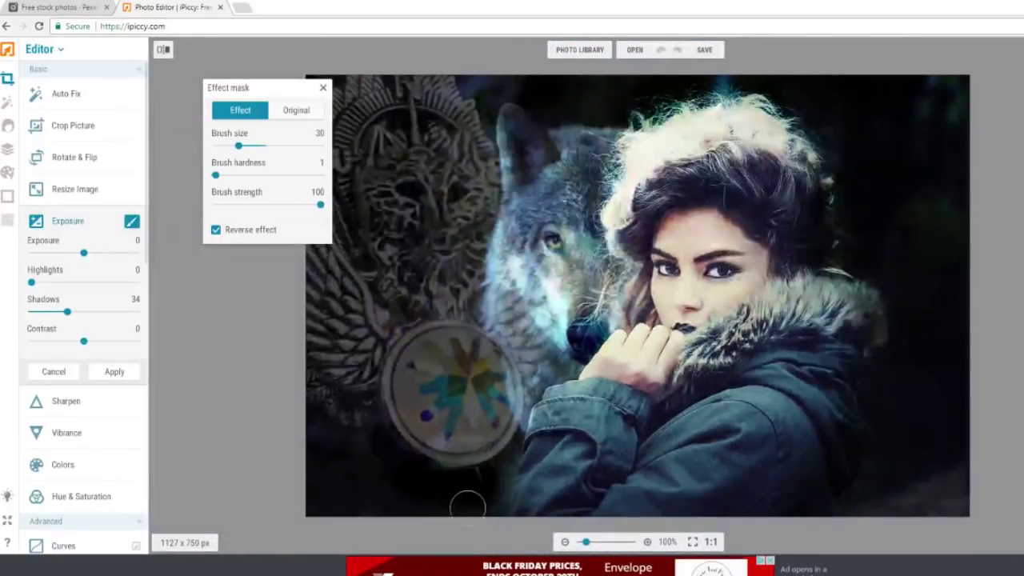
scroll(791, 480, down, 1)
click(114, 371)
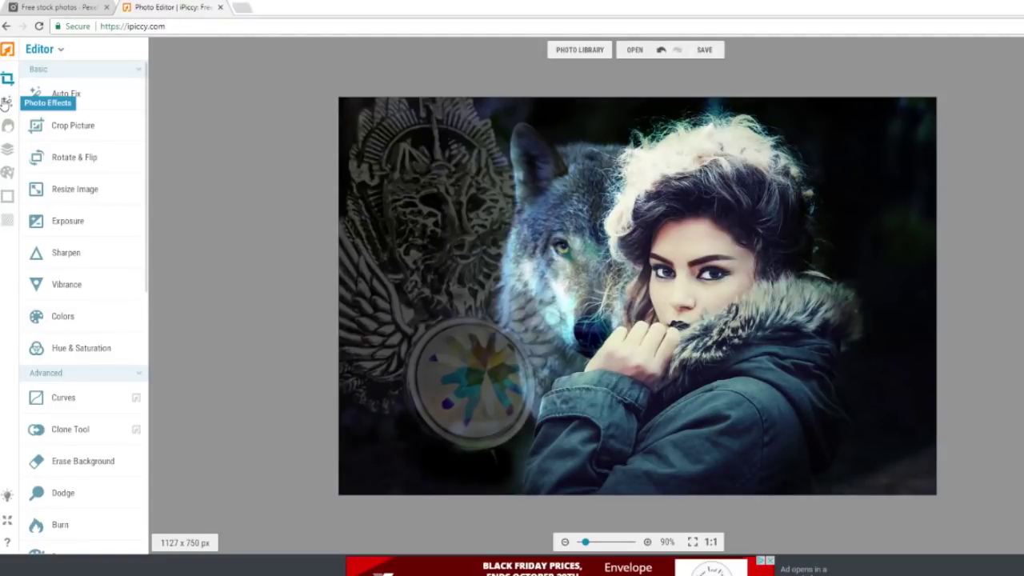
Try the Anthony and Jennifer vintage photo effects on the composite, cancelling each one
click(6, 106)
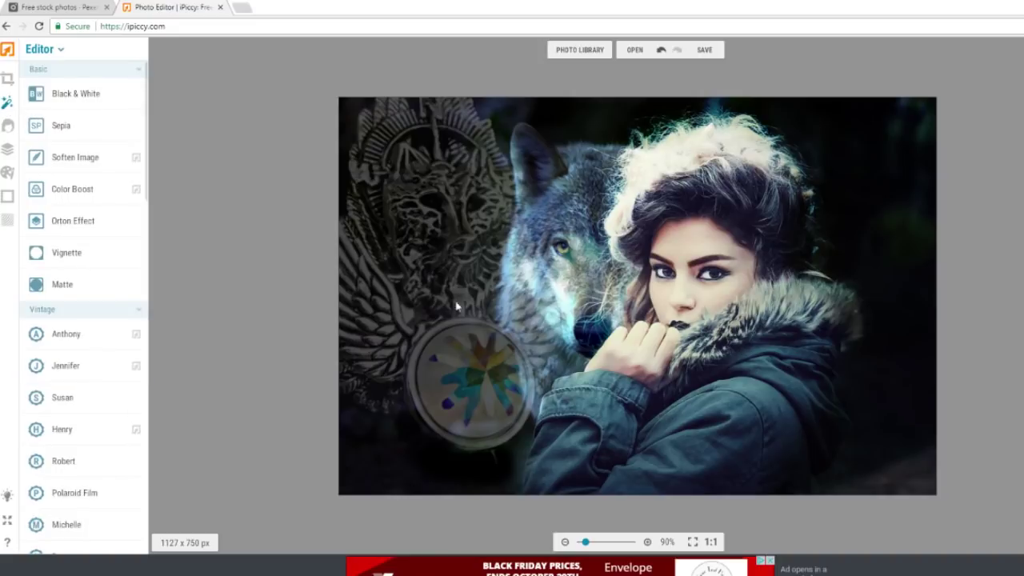
click(56, 336)
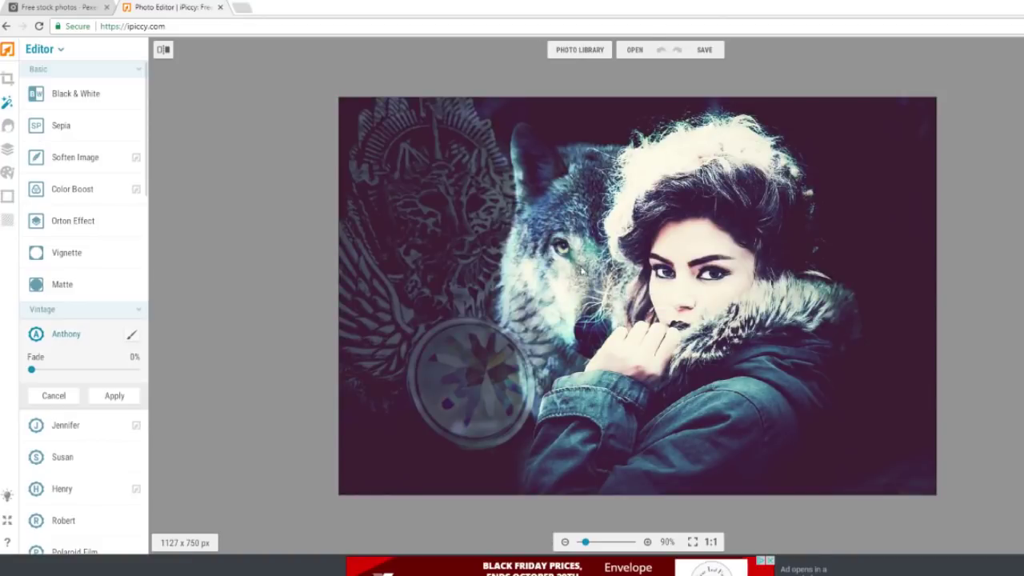
click(53, 395)
click(48, 368)
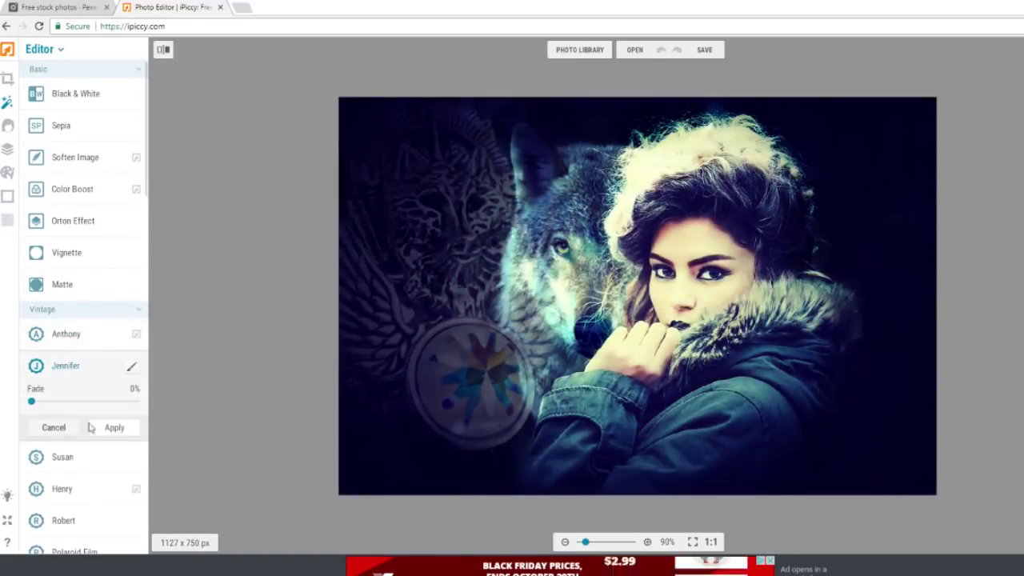
click(51, 426)
Add the Snow photo effect to the composite and set its border to 0
scroll(82, 371, down, 4)
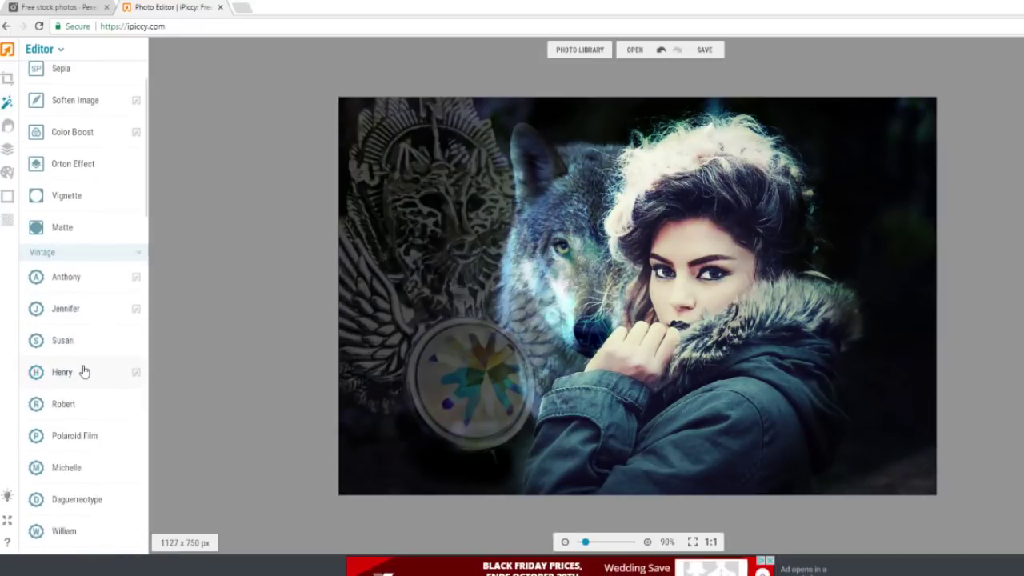
scroll(80, 364, down, 3)
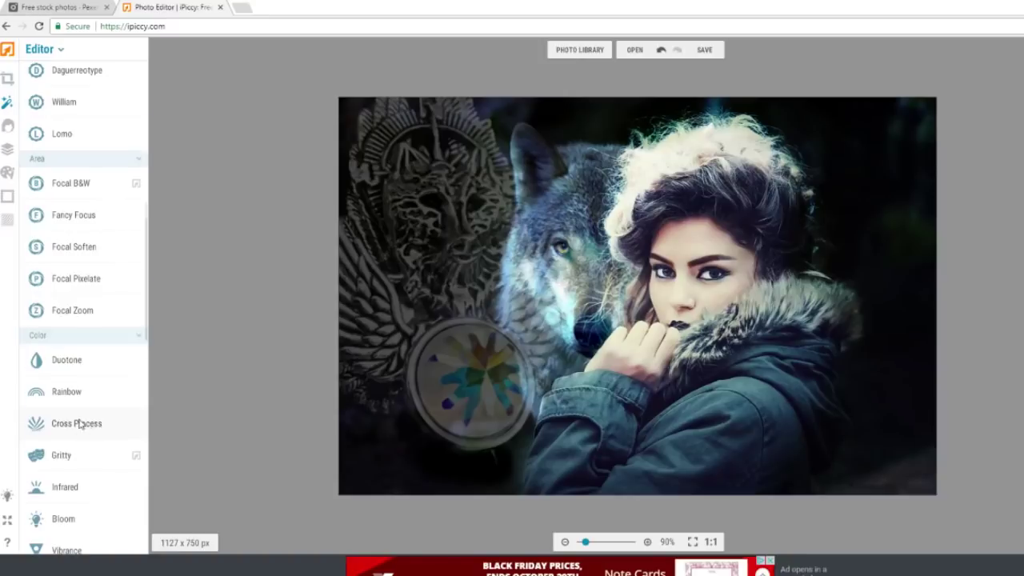
scroll(80, 416, down, 2)
scroll(80, 374, down, 1)
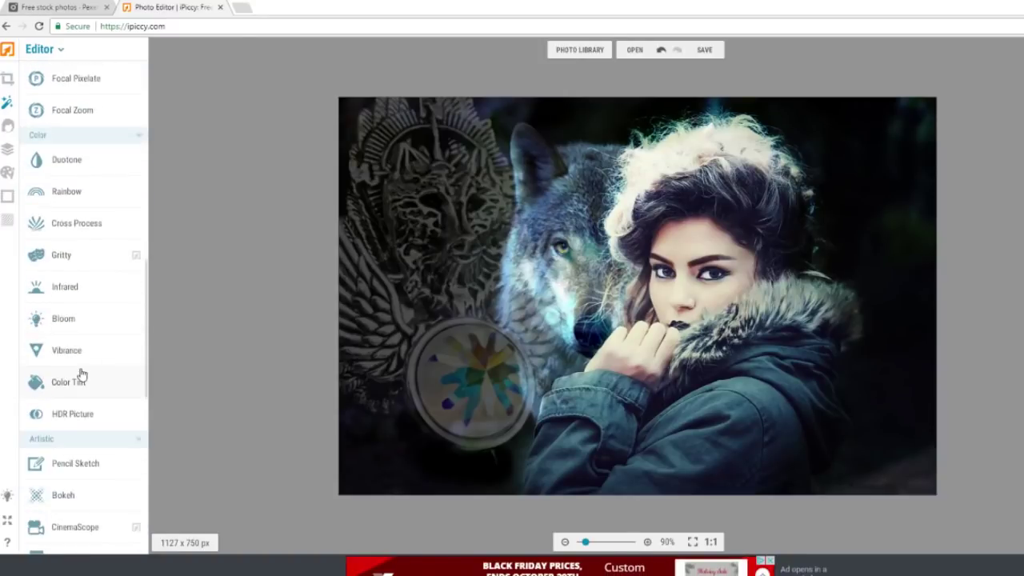
scroll(81, 373, down, 4)
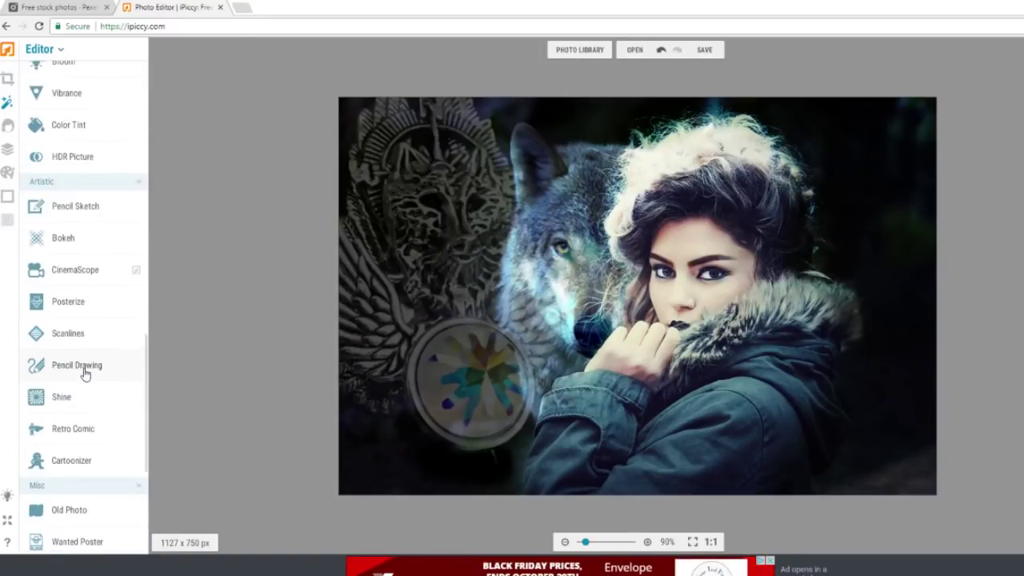
scroll(85, 374, down, 3)
click(59, 442)
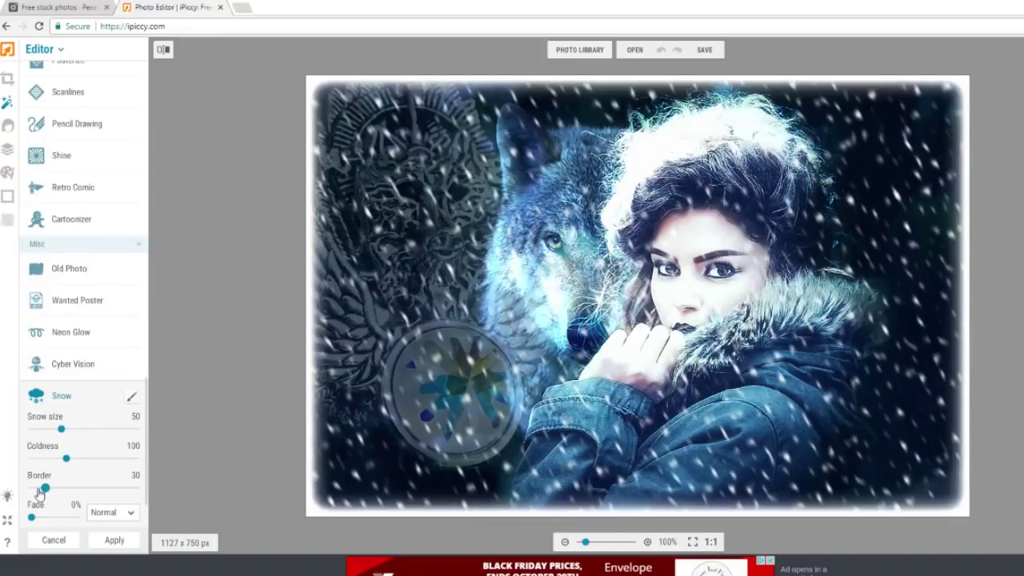
drag(40, 493, 18, 494)
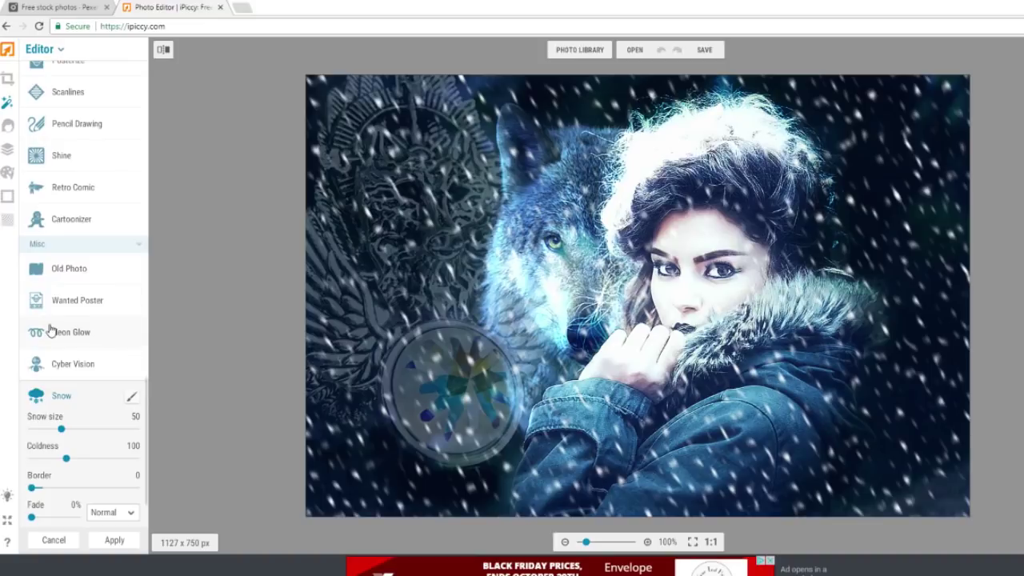
Set the snow size to 52, the coldness to 128 and the effect's fade to 54%
mouse_move(80, 432)
mouse_down()
mouse_move(150, 433)
mouse_move(32, 434)
mouse_move(71, 437)
mouse_move(64, 430)
mouse_up()
mouse_move(67, 468)
mouse_down()
mouse_move(140, 472)
mouse_move(32, 459)
mouse_move(78, 468)
mouse_up()
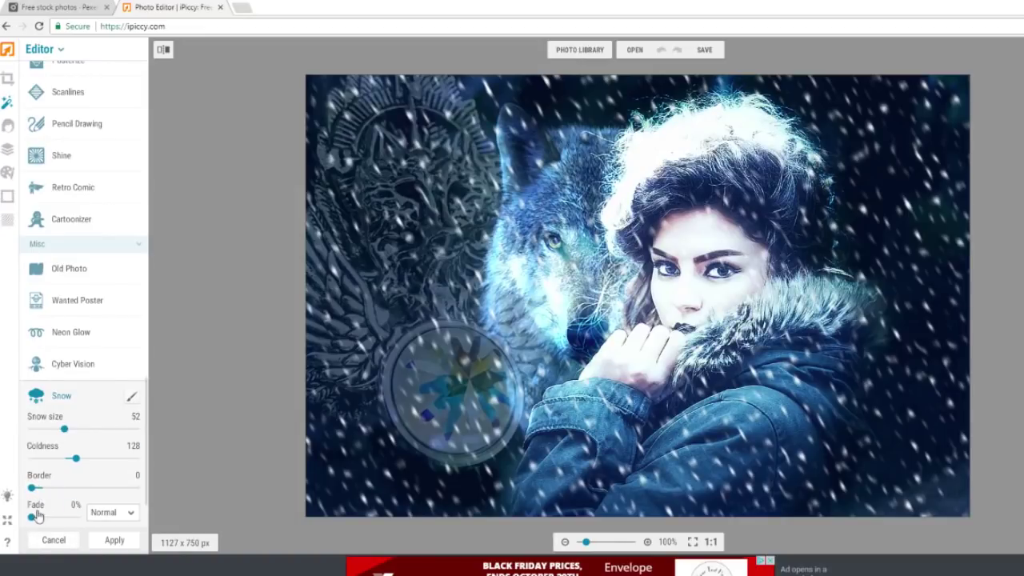
drag(37, 516, 56, 520)
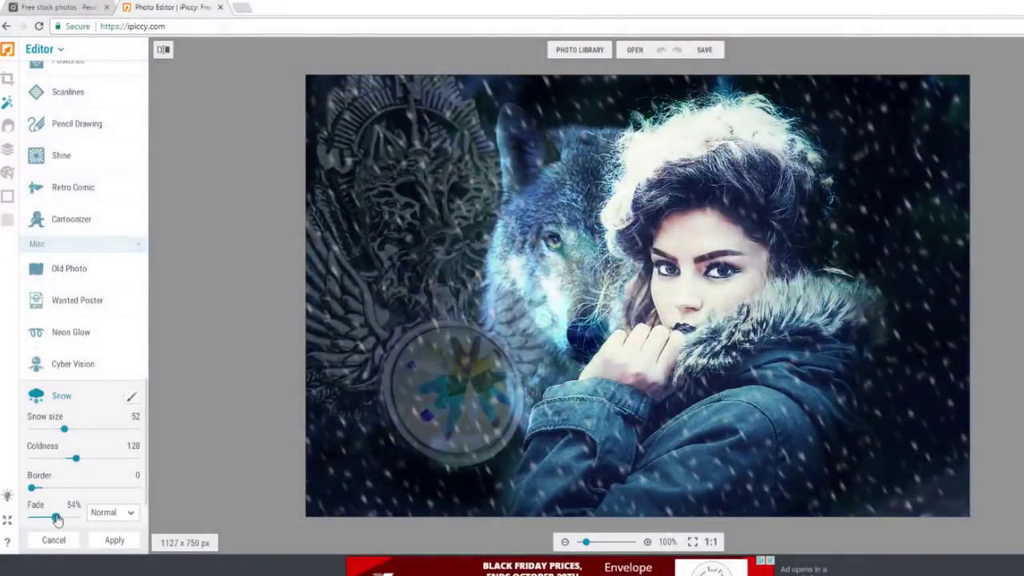
scroll(245, 464, down, 2)
scroll(326, 431, up, 2)
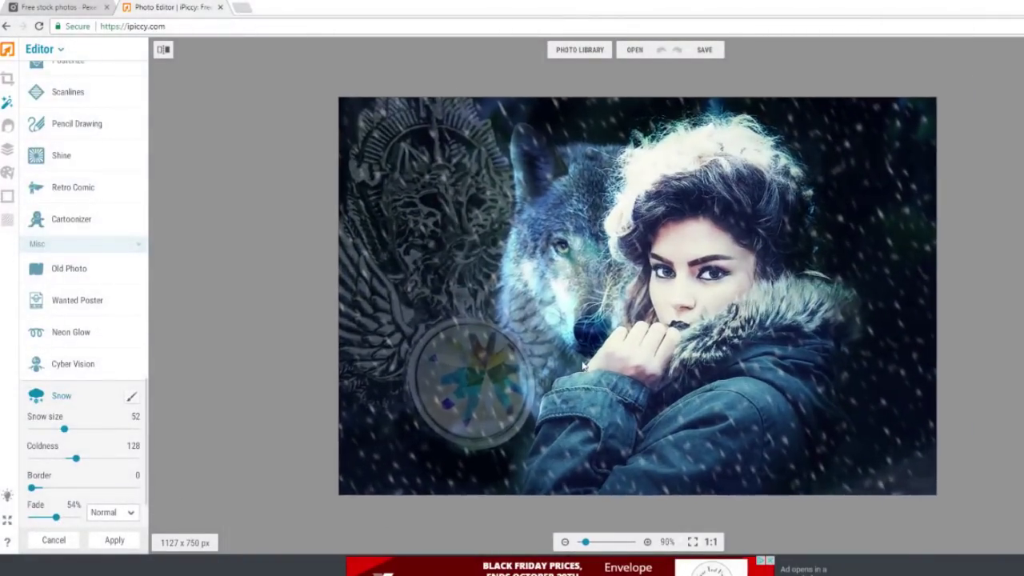
scroll(723, 210, up, 1)
Brush the original image back over the woman's face, her hand and the pendant's crystal, and apply the snow effect
click(132, 396)
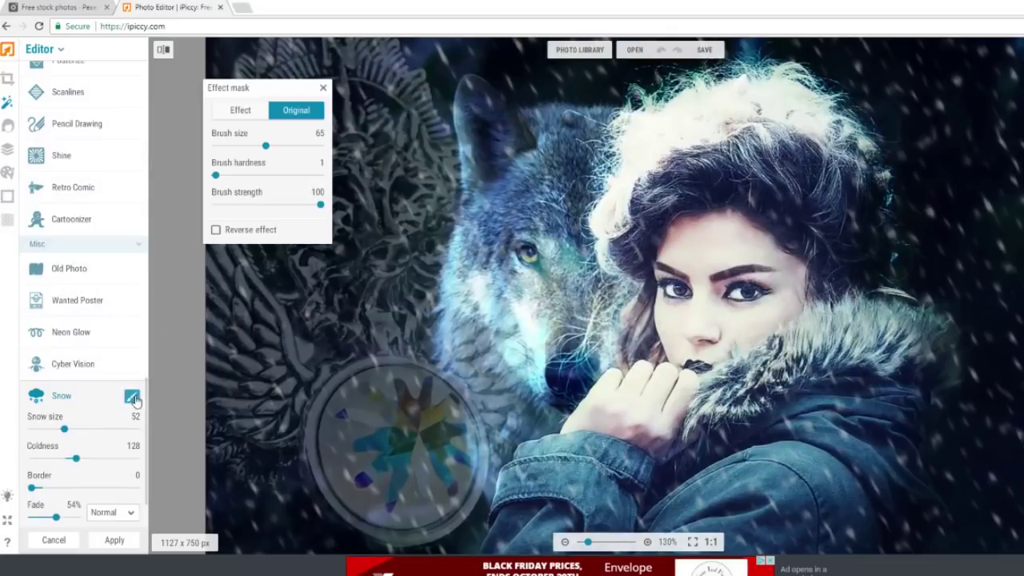
mouse_move(728, 275)
mouse_down()
mouse_move(724, 308)
mouse_move(643, 439)
mouse_up()
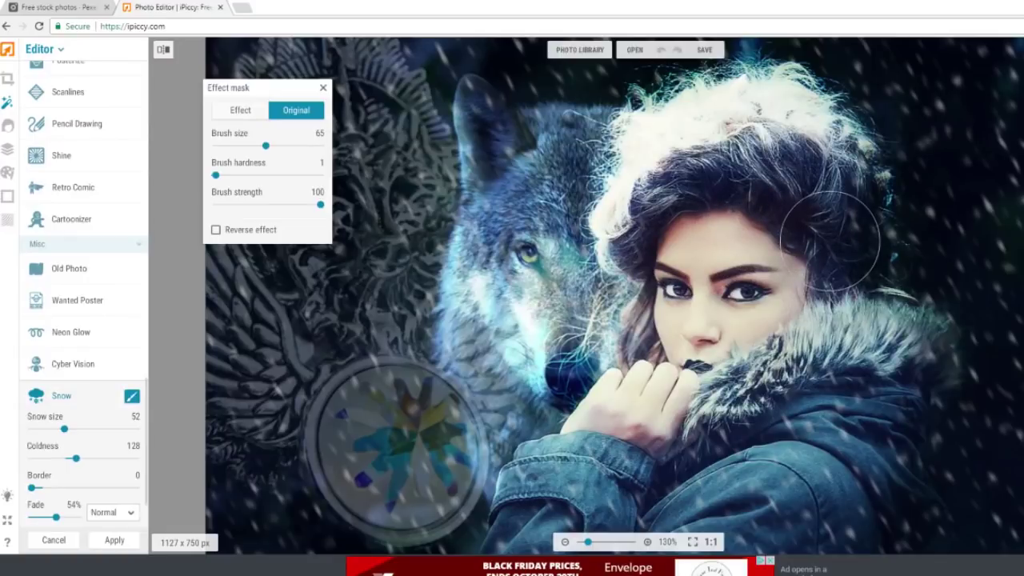
scroll(840, 232, down, 4)
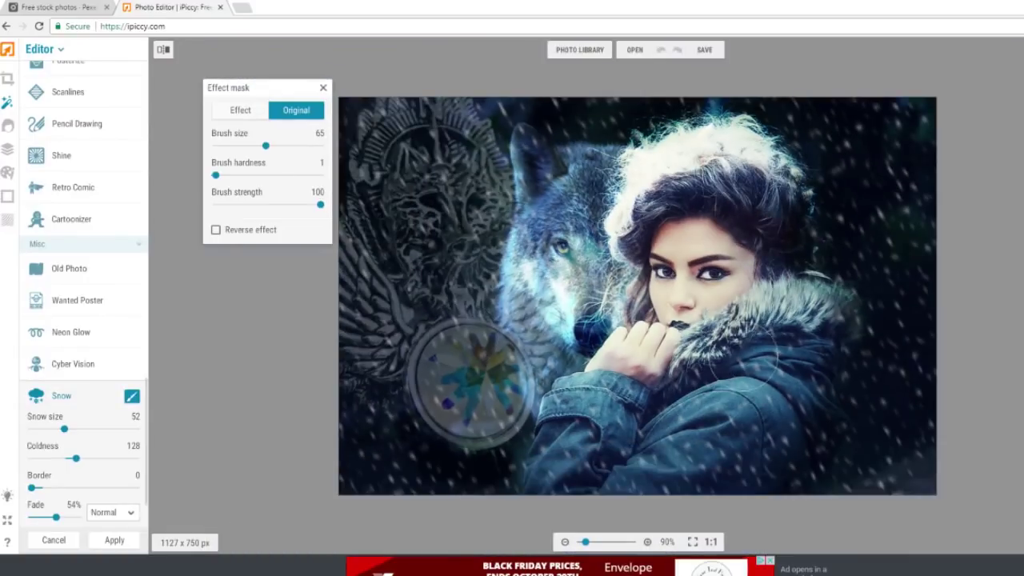
scroll(480, 376, down, 1)
click(114, 540)
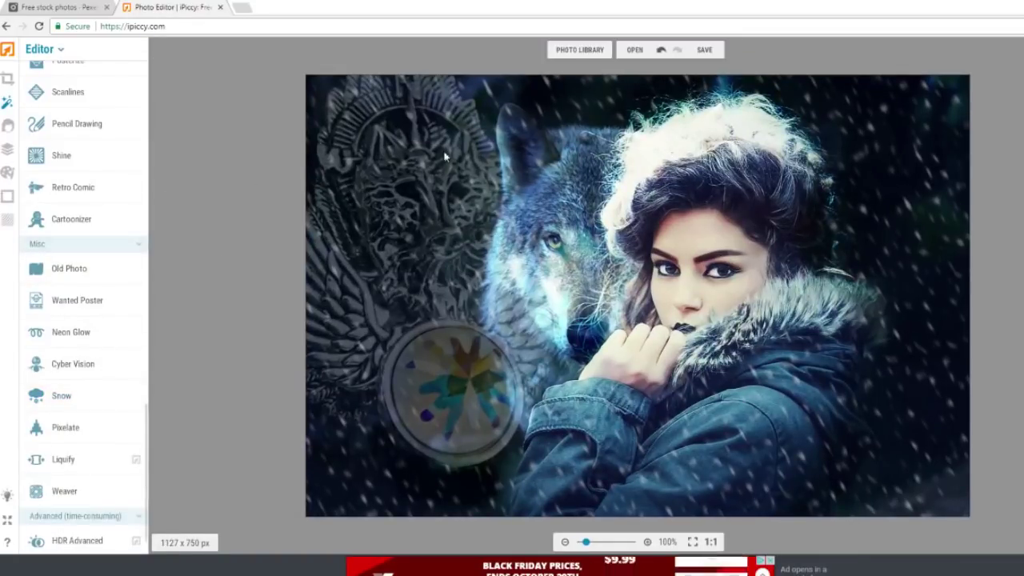
Undo the snow effect on the composite and open the texture effects
click(661, 51)
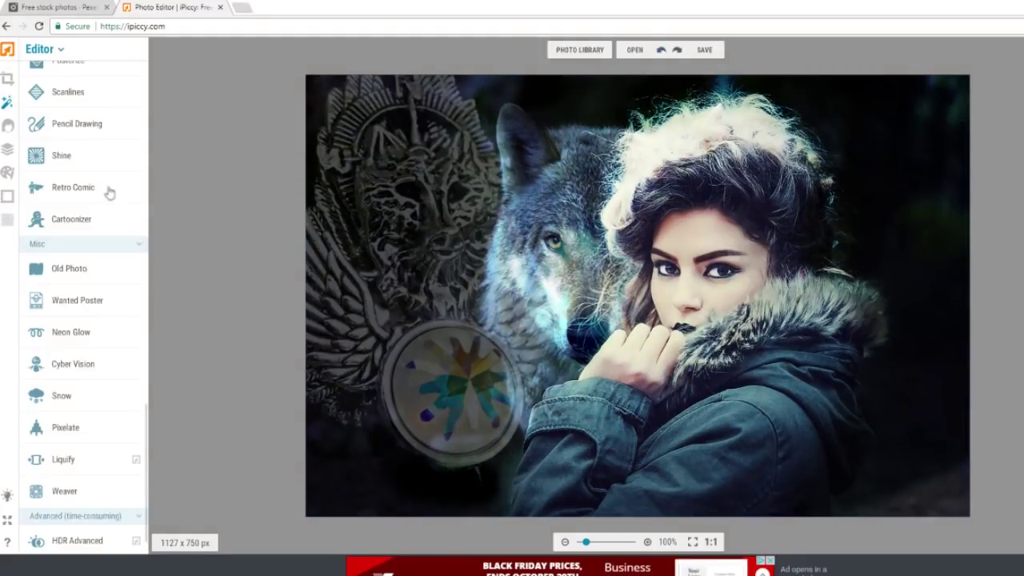
click(7, 220)
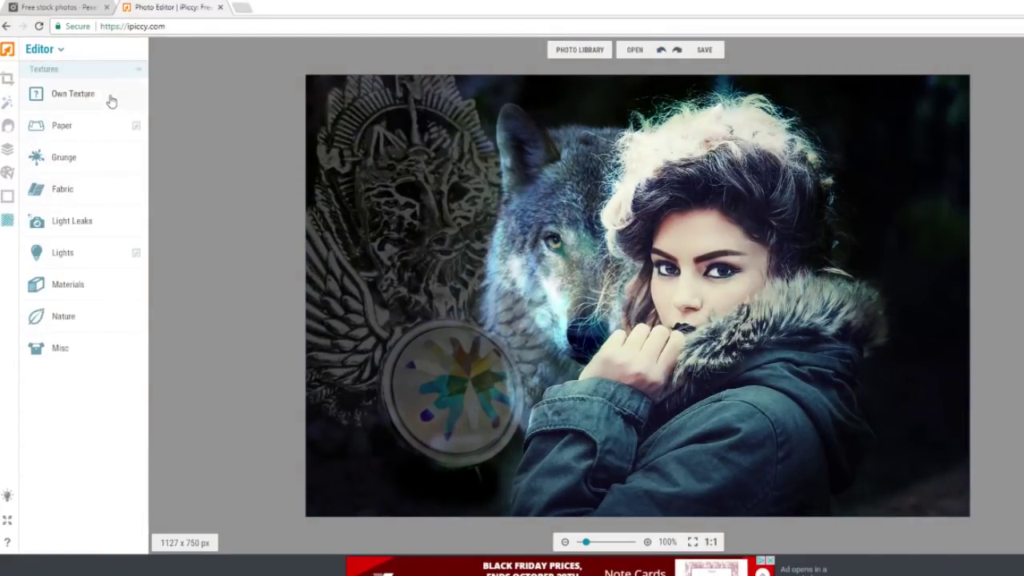
Try pexels-photo-459468 as an own texture over the composite in Screen blend mode, cancelling it
click(96, 96)
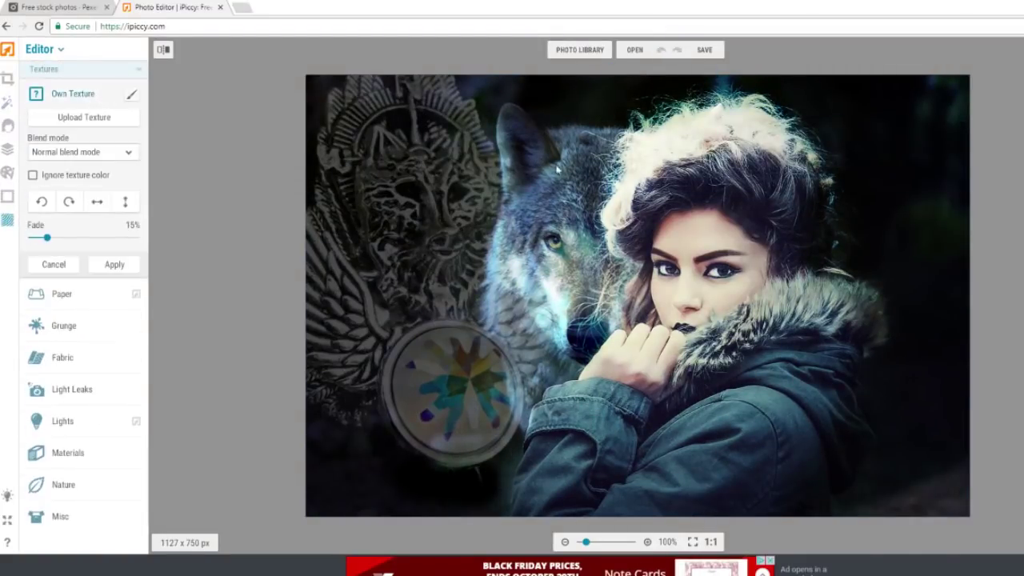
click(78, 117)
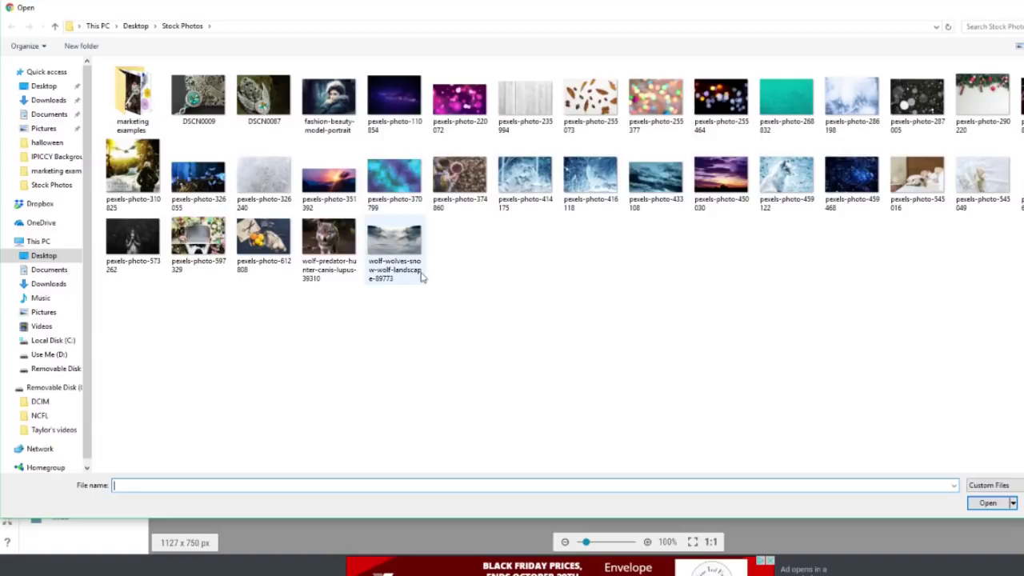
double_click(824, 192)
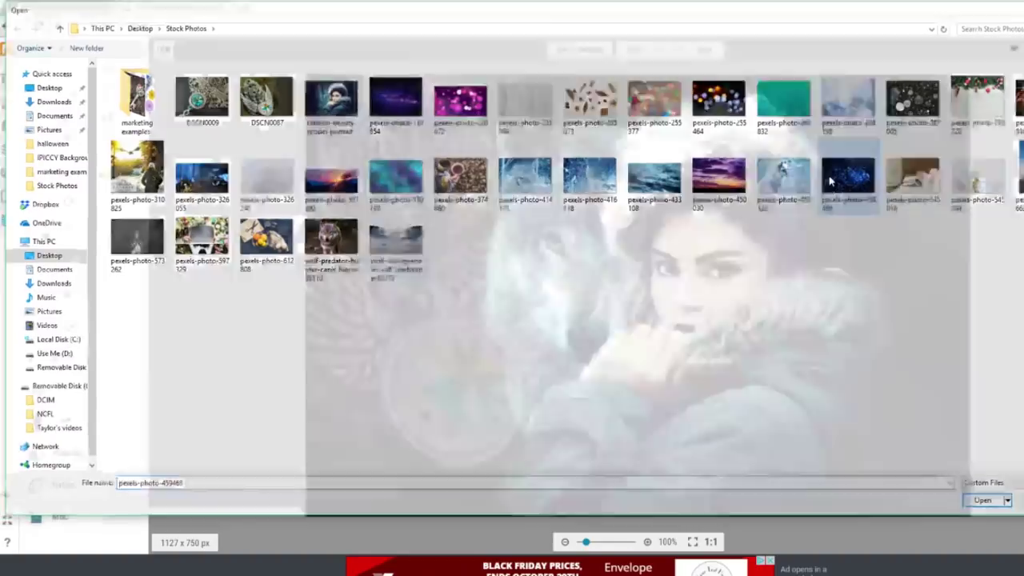
click(78, 160)
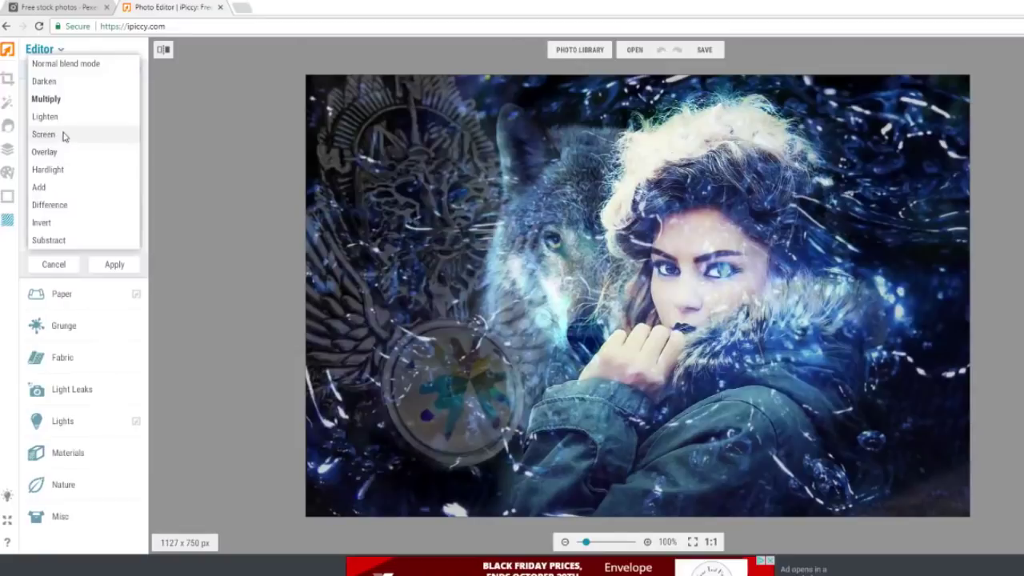
click(56, 134)
click(48, 267)
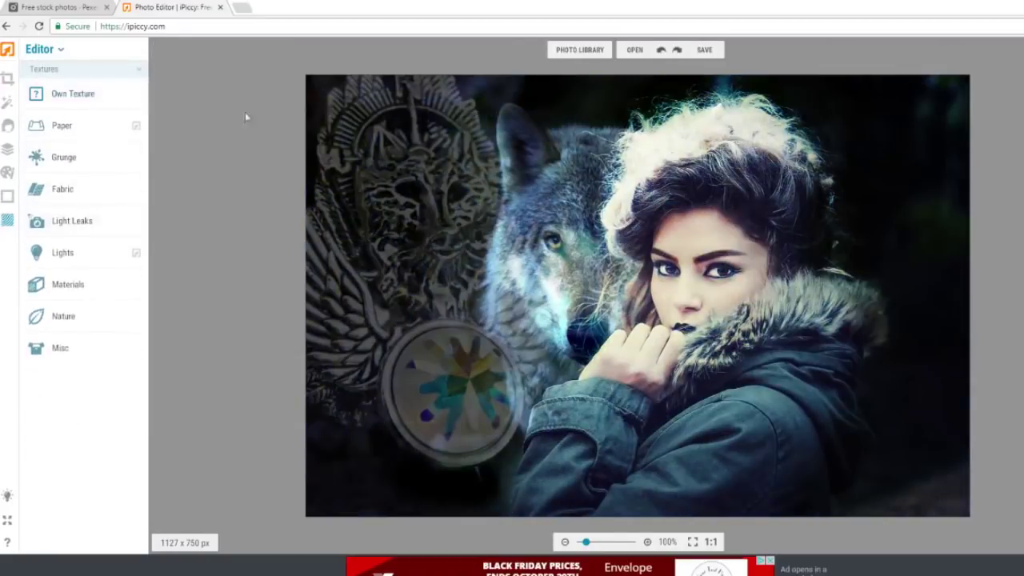
Upload the bokeh photo pexels-photo-255464 as an own texture and set its blend mode to Add
click(80, 92)
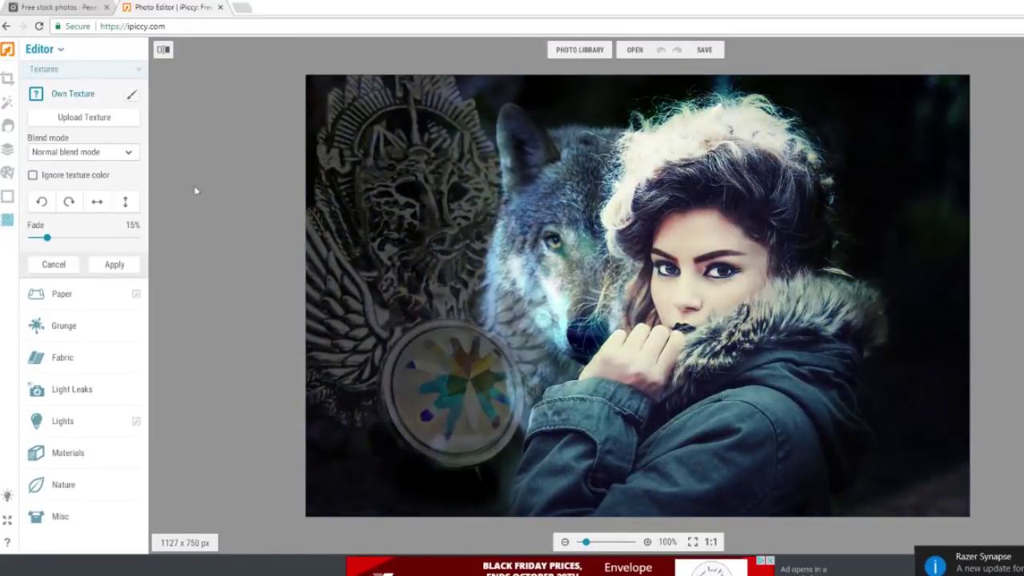
click(88, 118)
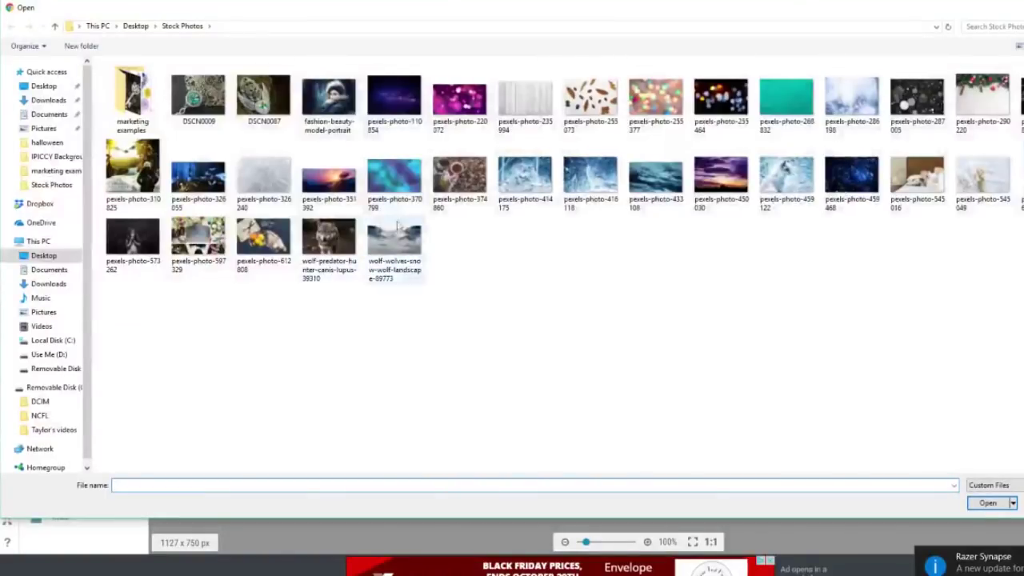
double_click(704, 96)
click(80, 152)
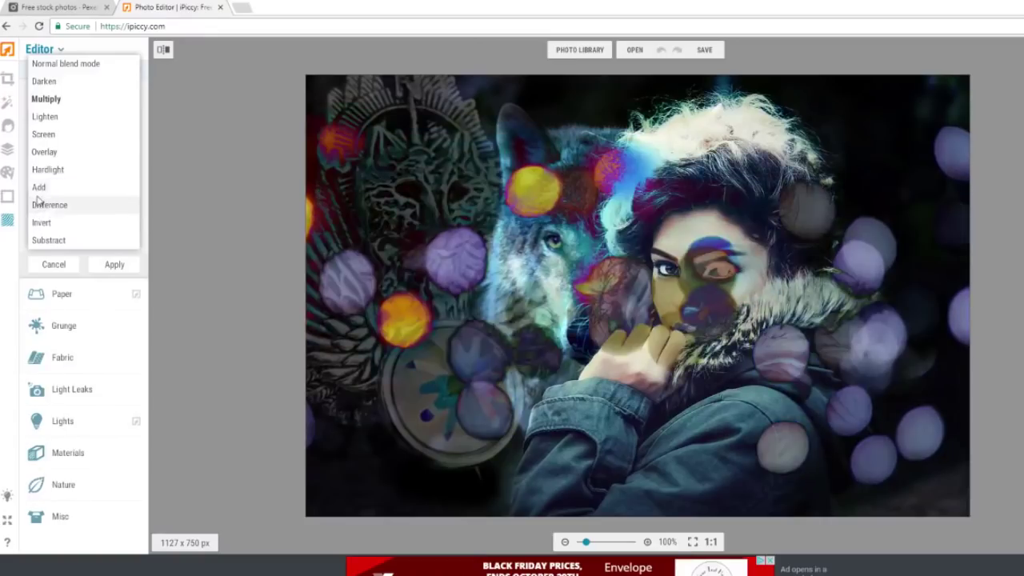
click(40, 187)
Brush the bokeh texture off the woman's face, the wolf and the pendant's crystal, and cancel the texture
click(131, 94)
mouse_move(604, 320)
mouse_down()
mouse_move(640, 264)
mouse_move(744, 336)
mouse_move(696, 372)
mouse_move(764, 370)
mouse_move(778, 359)
mouse_up()
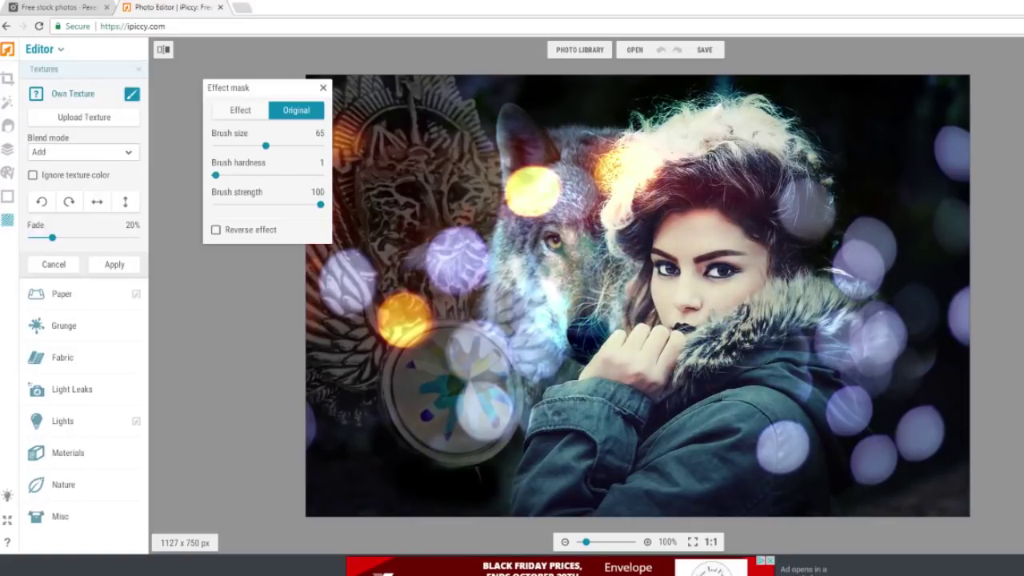
mouse_move(500, 224)
mouse_down()
mouse_move(524, 206)
mouse_move(644, 194)
mouse_up()
mouse_move(552, 328)
mouse_down()
mouse_move(470, 344)
mouse_move(476, 448)
mouse_up()
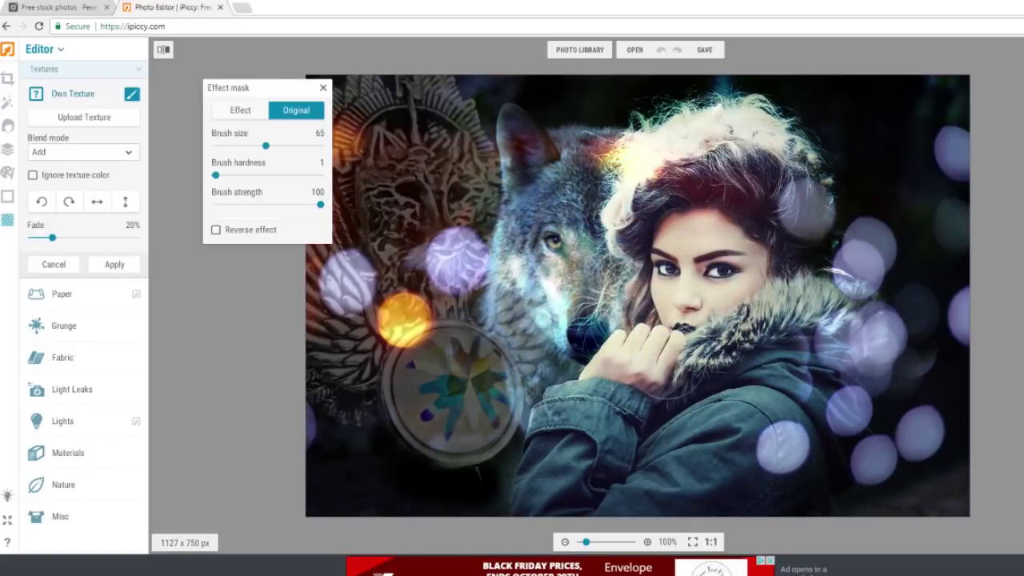
click(53, 264)
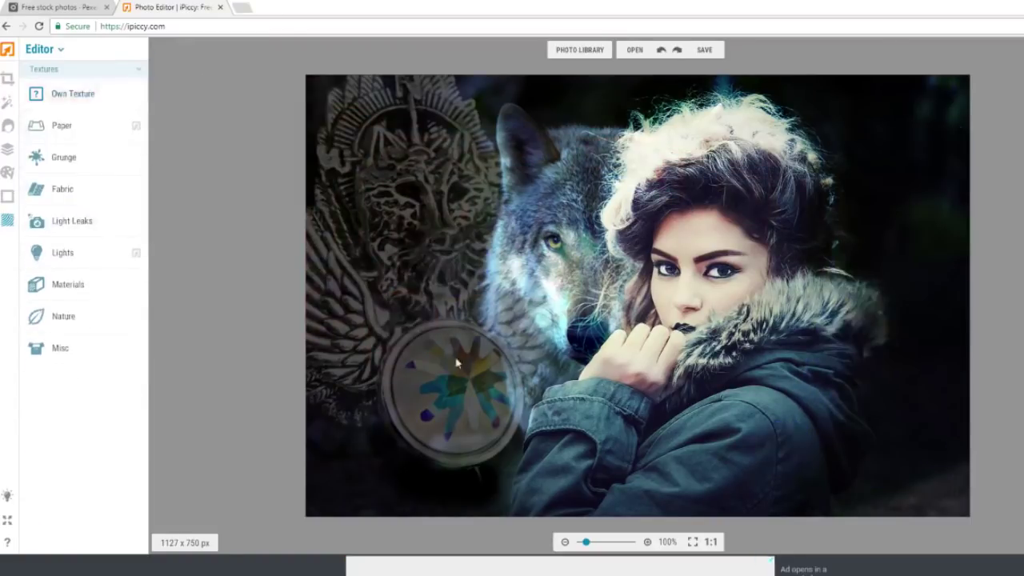
Overlay a falling-snow photo as an own texture in Screen blend mode, masking it off the woman's face and the pendant's crystal
click(78, 96)
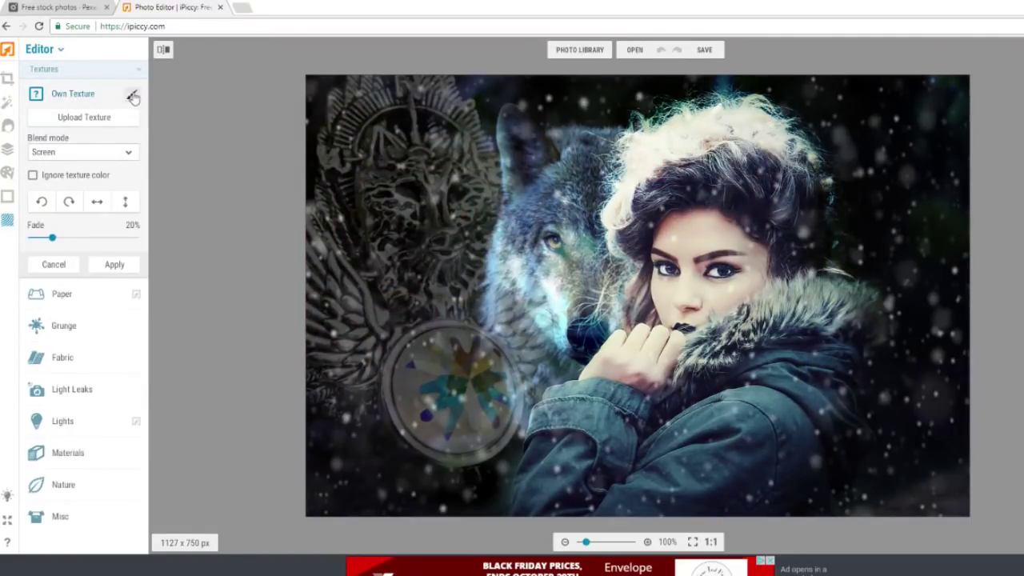
click(132, 94)
mouse_move(675, 254)
mouse_down()
mouse_move(642, 212)
mouse_move(657, 260)
mouse_move(750, 261)
mouse_move(662, 314)
mouse_up()
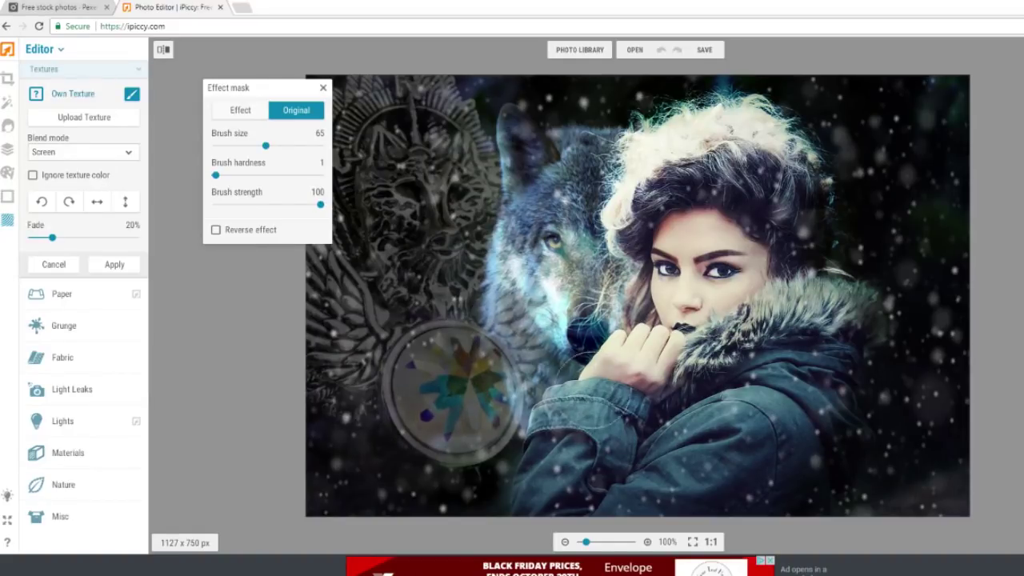
scroll(820, 392, down, 3)
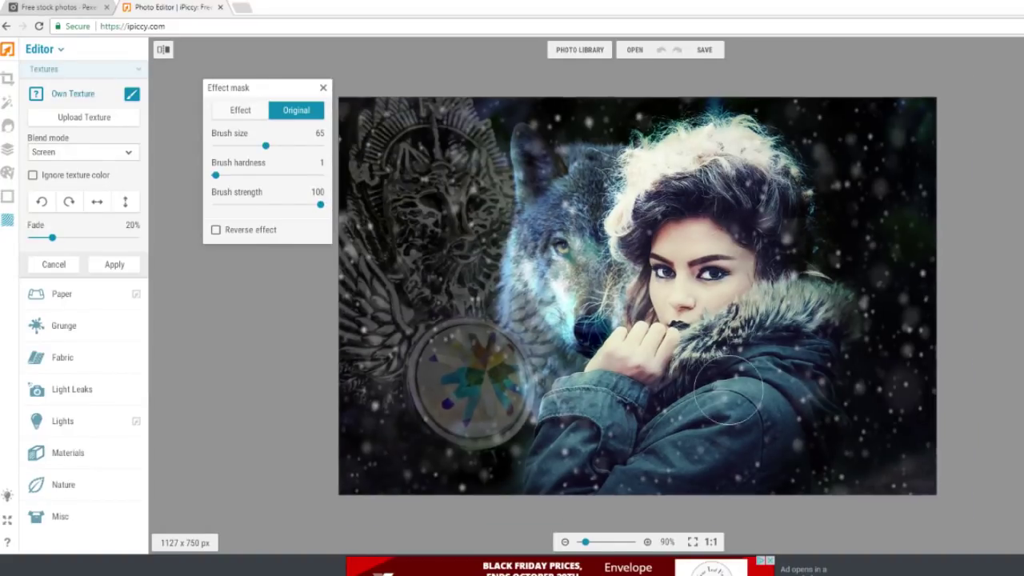
click(116, 265)
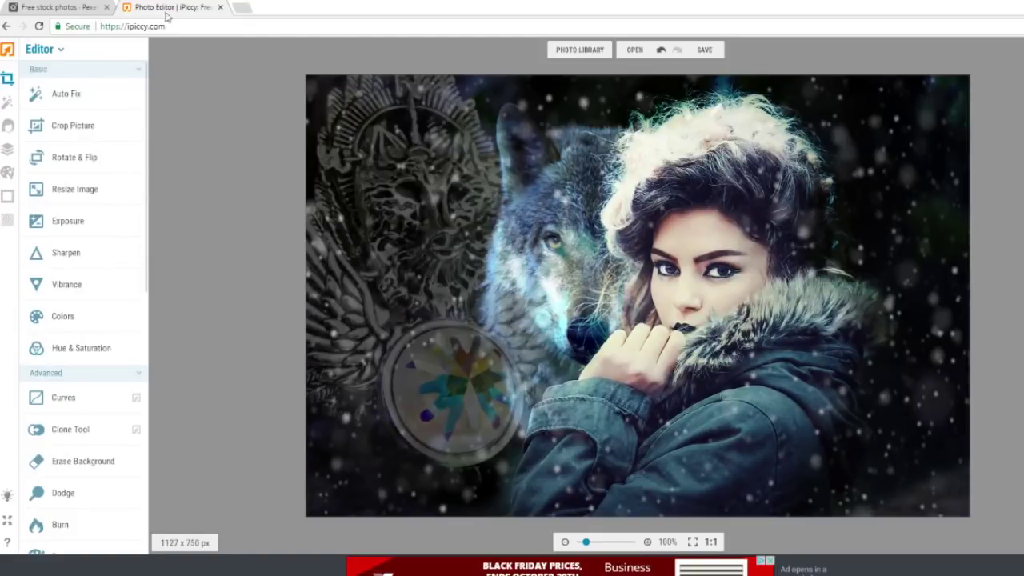
Crop the composite to a 750 x 750 px square around the pendant, wolf and woman, and open the layers editor
click(73, 128)
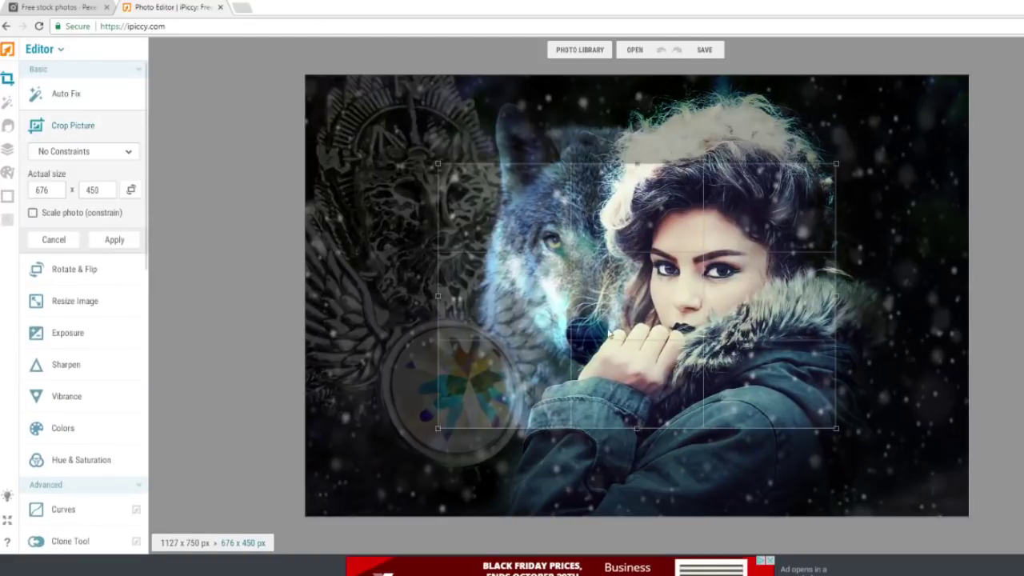
drag(639, 408, 552, 517)
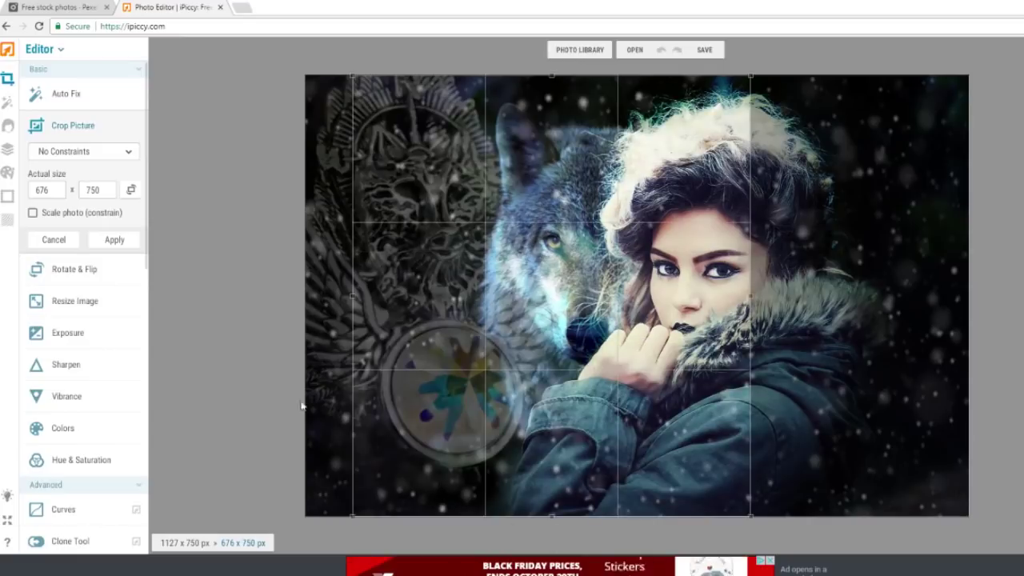
double_click(42, 192)
text(750)
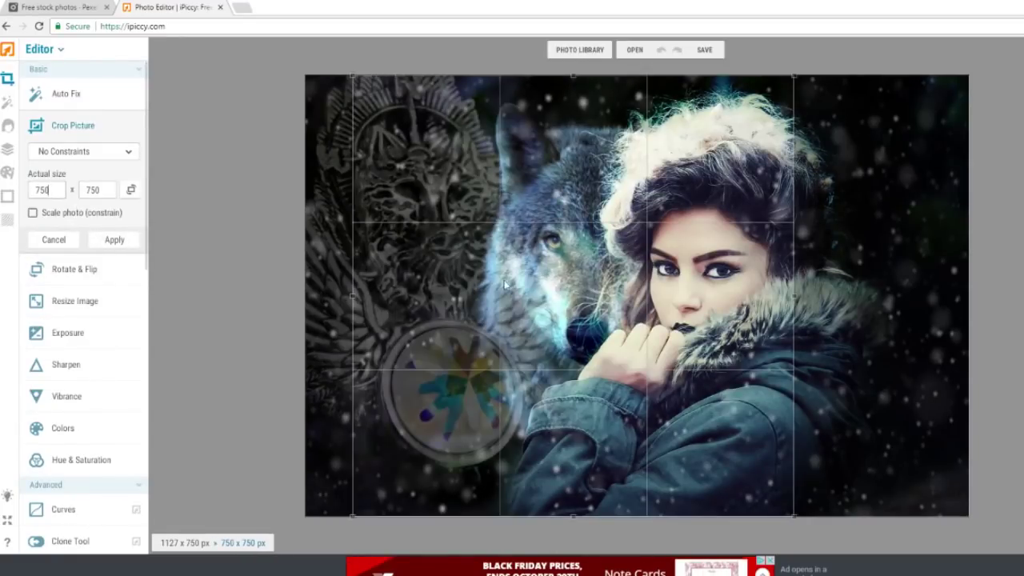
drag(506, 286, 495, 312)
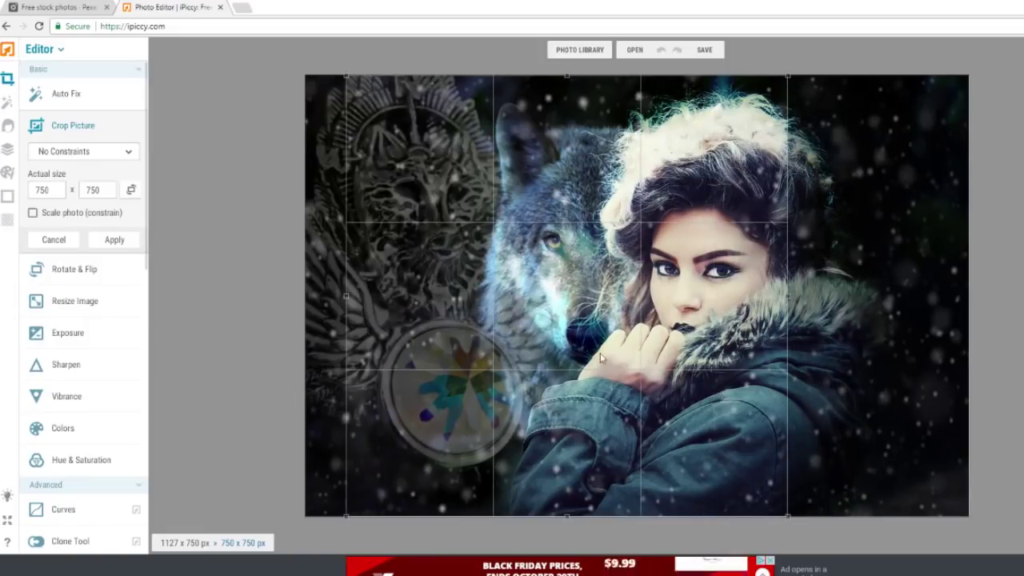
drag(652, 344, 660, 360)
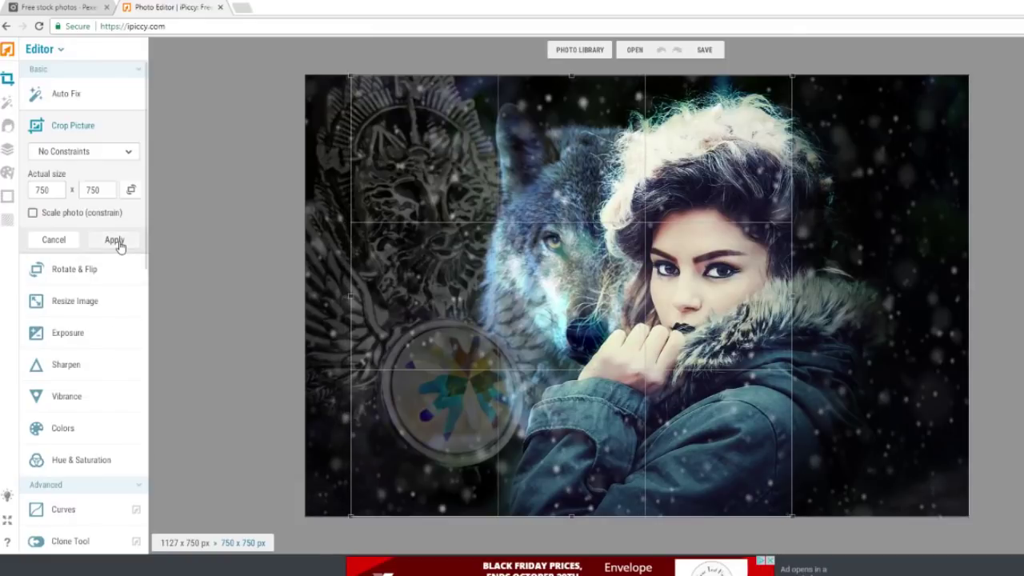
drag(719, 373, 715, 373)
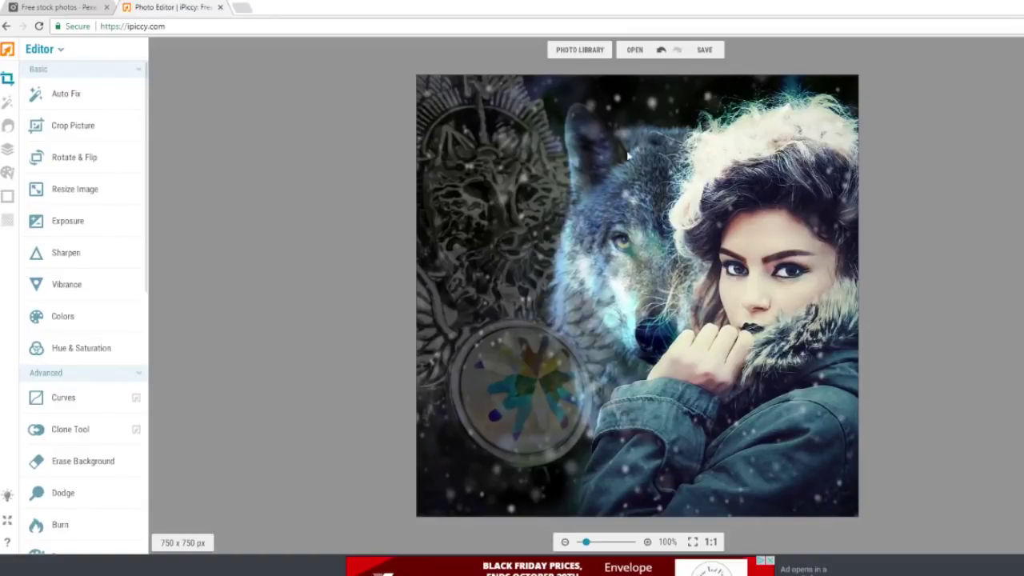
click(8, 149)
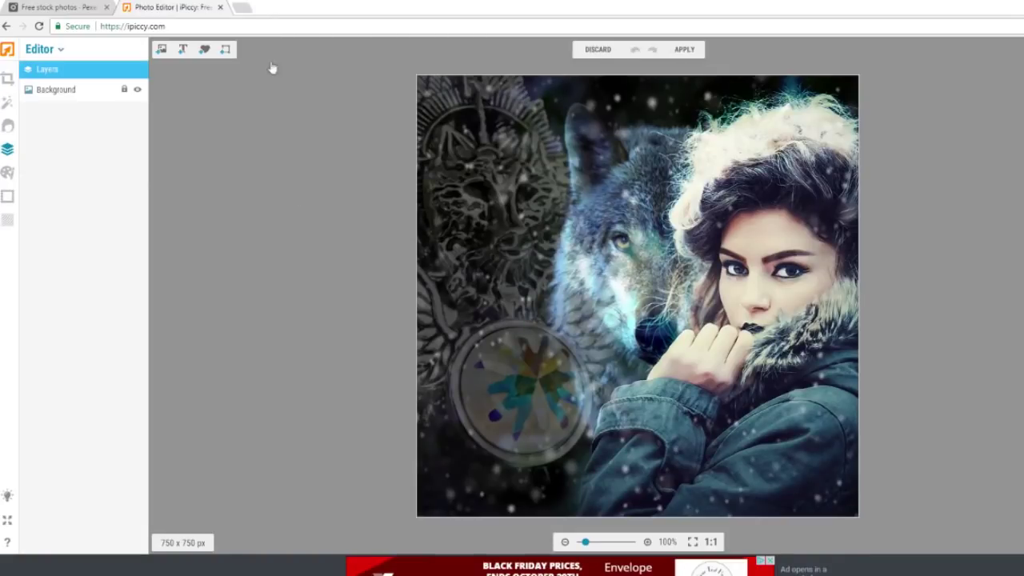
click(180, 53)
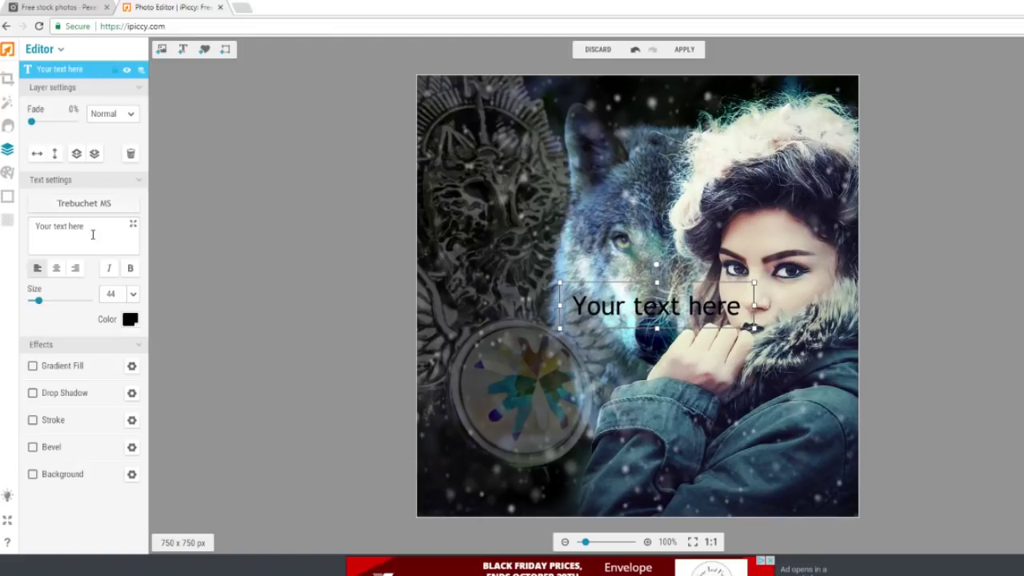
right_click(646, 310)
click(680, 319)
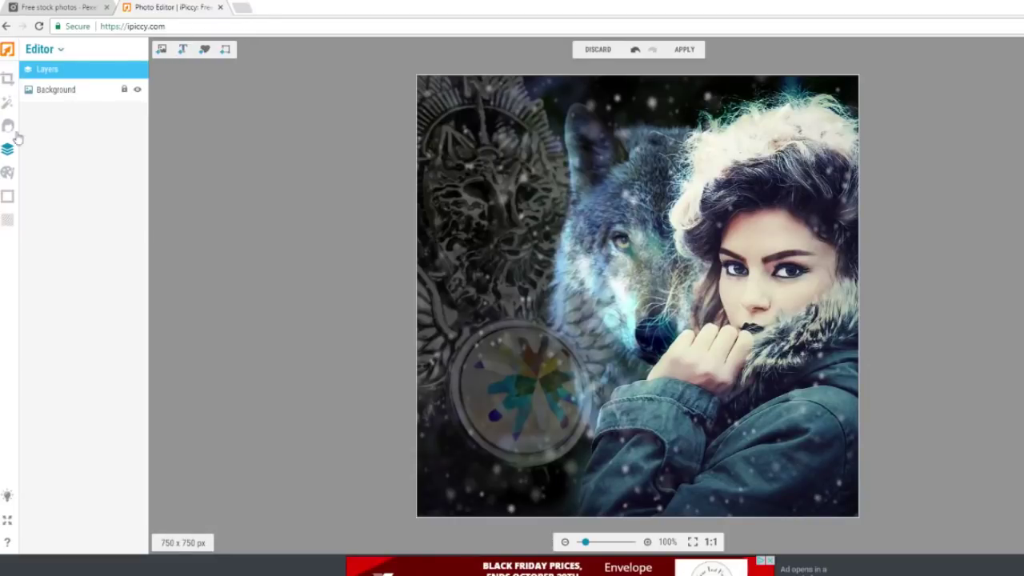
Add a text layer, move it towards the picture's left side and set its font to Times New Roman
click(182, 49)
click(84, 205)
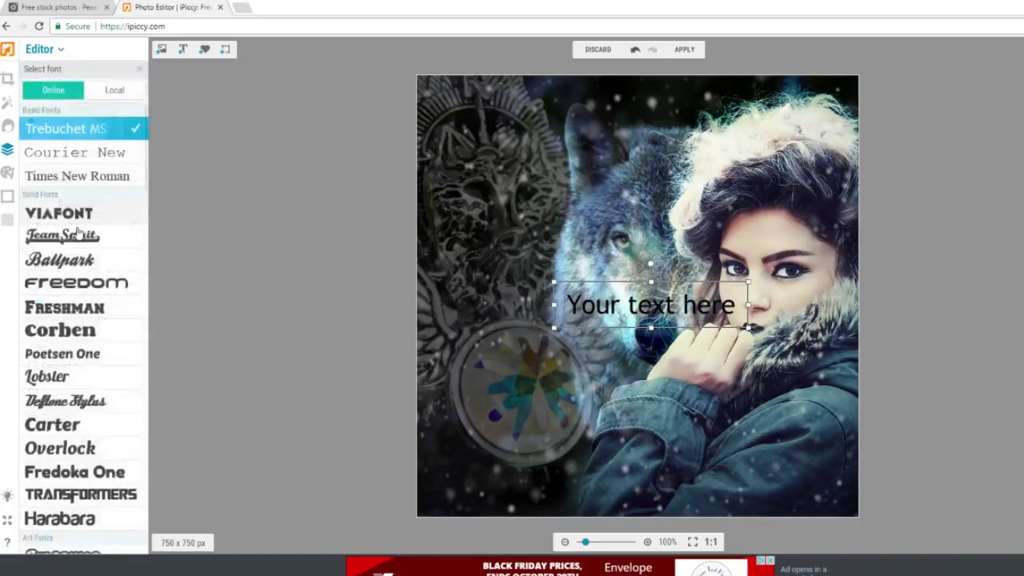
scroll(76, 232, down, 2)
scroll(77, 232, down, 5)
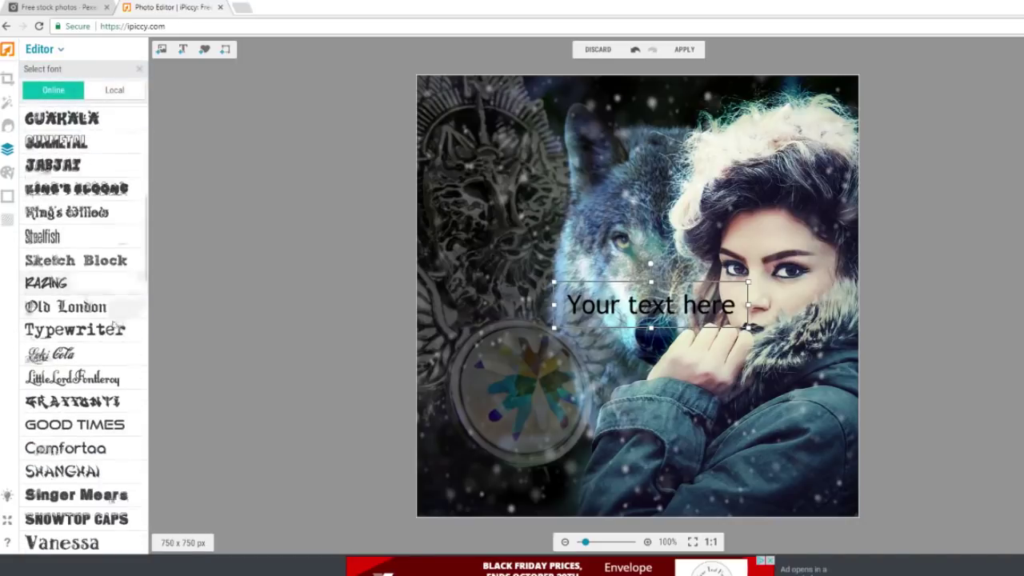
scroll(120, 324, down, 2)
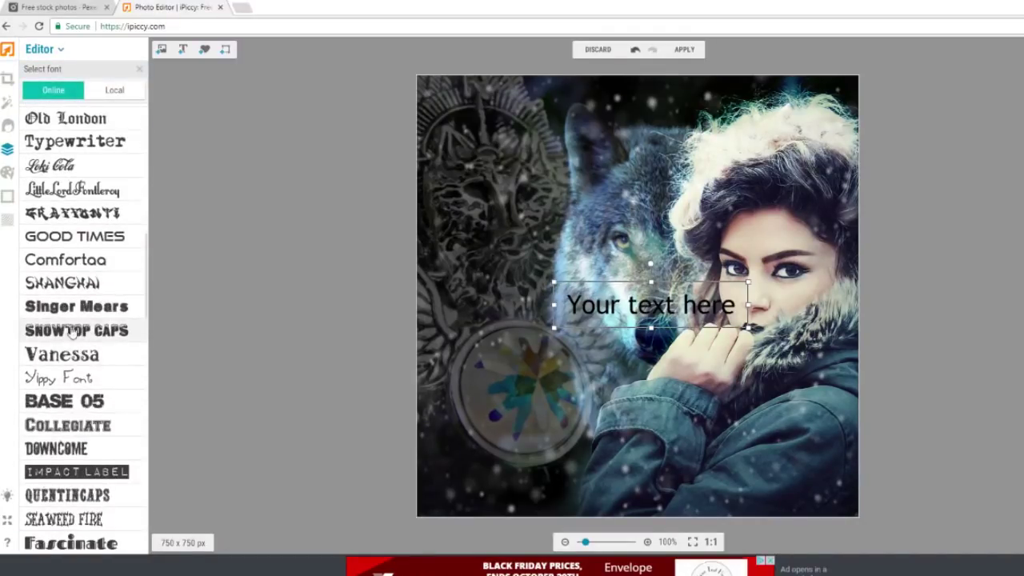
drag(602, 315, 352, 255)
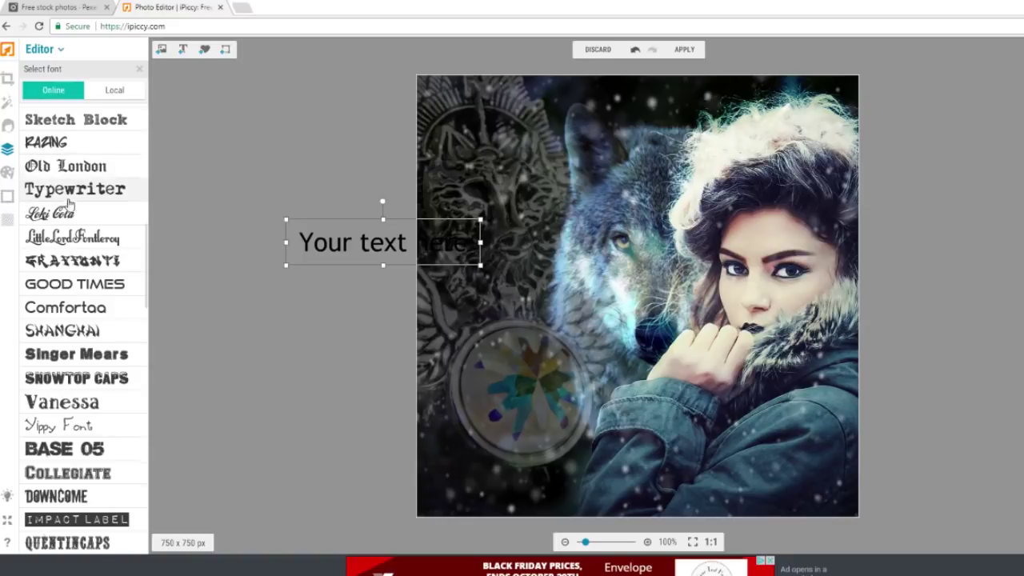
scroll(139, 238, down, 1)
scroll(132, 238, up, 7)
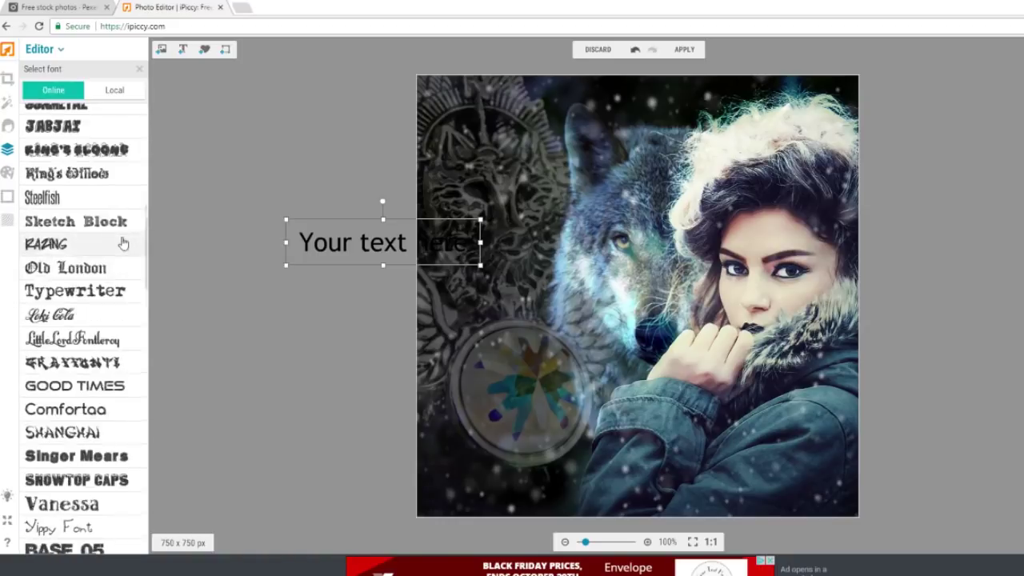
scroll(123, 237, up, 9)
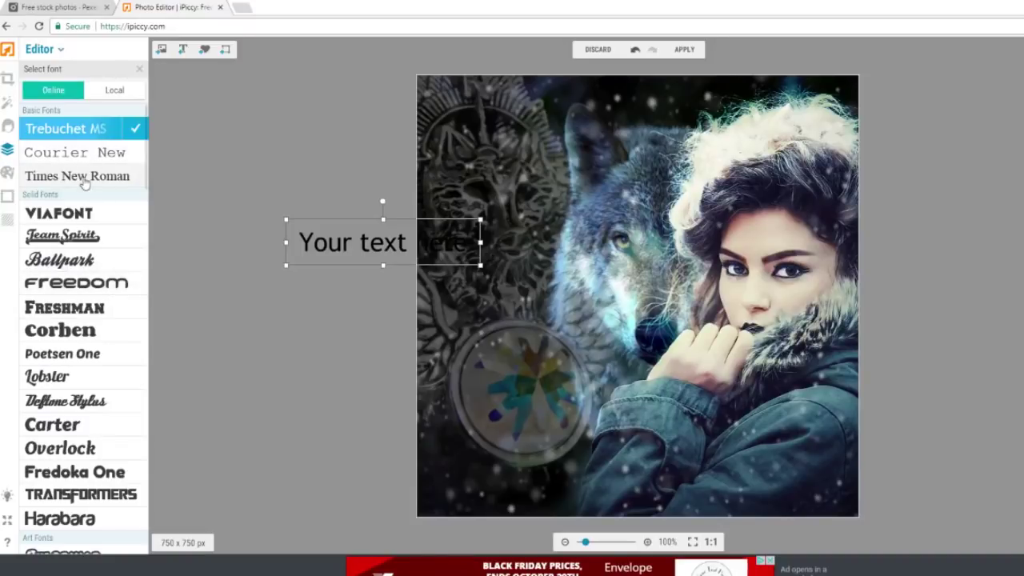
click(84, 183)
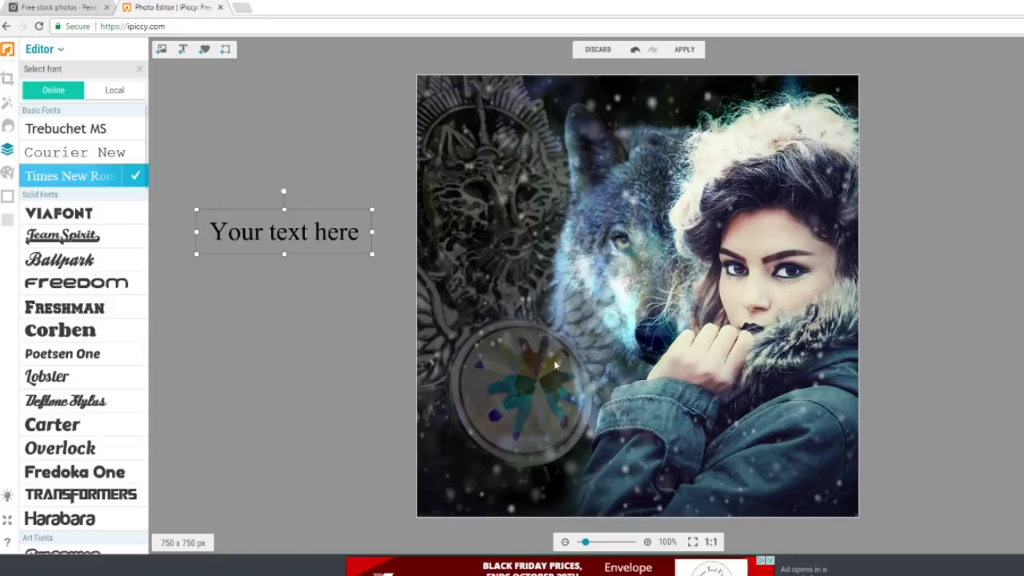
Replace the placeholder text with "Too", enlarge it to size 65 and place it in the empty area beside the picture
click(463, 360)
click(284, 232)
drag(286, 235, 355, 250)
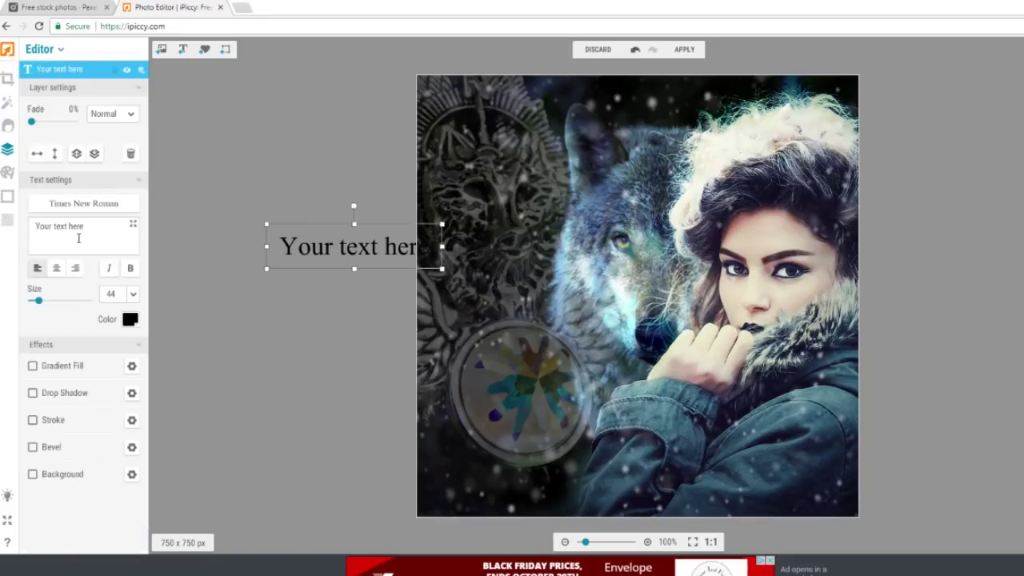
drag(101, 230, 22, 229)
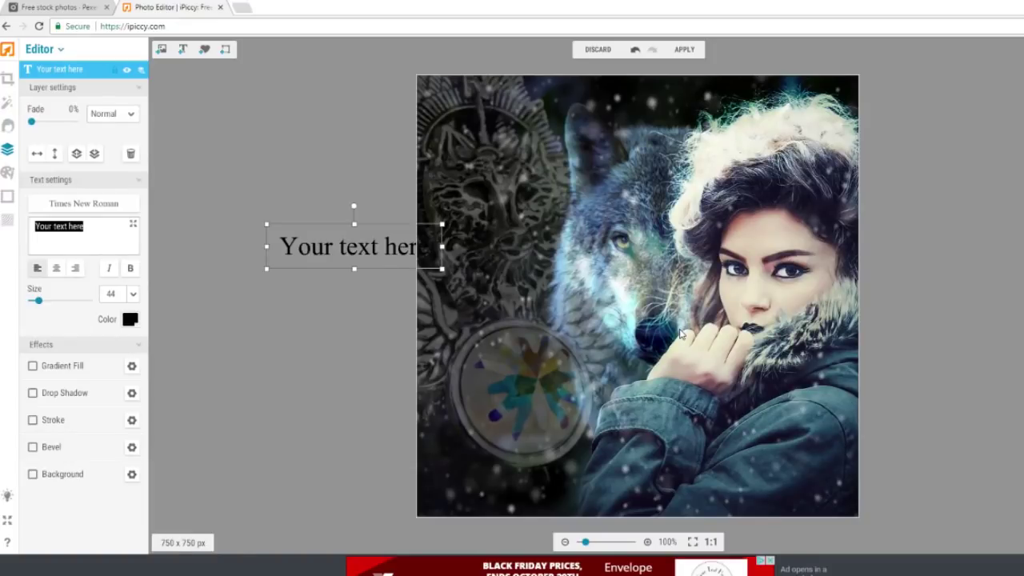
key(BackSpace)
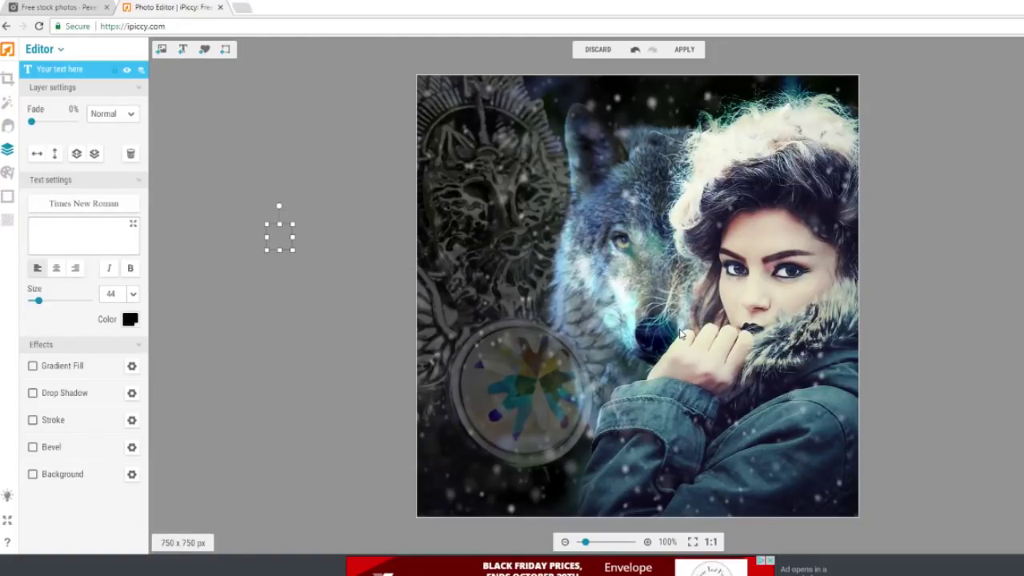
text(Too)
drag(322, 285, 356, 306)
drag(322, 279, 299, 222)
Duplicate the "Too" text layer and change the copy's wording to "FIERCE"
right_click(299, 222)
click(329, 414)
triple_click(43, 226)
text(FIERCE)
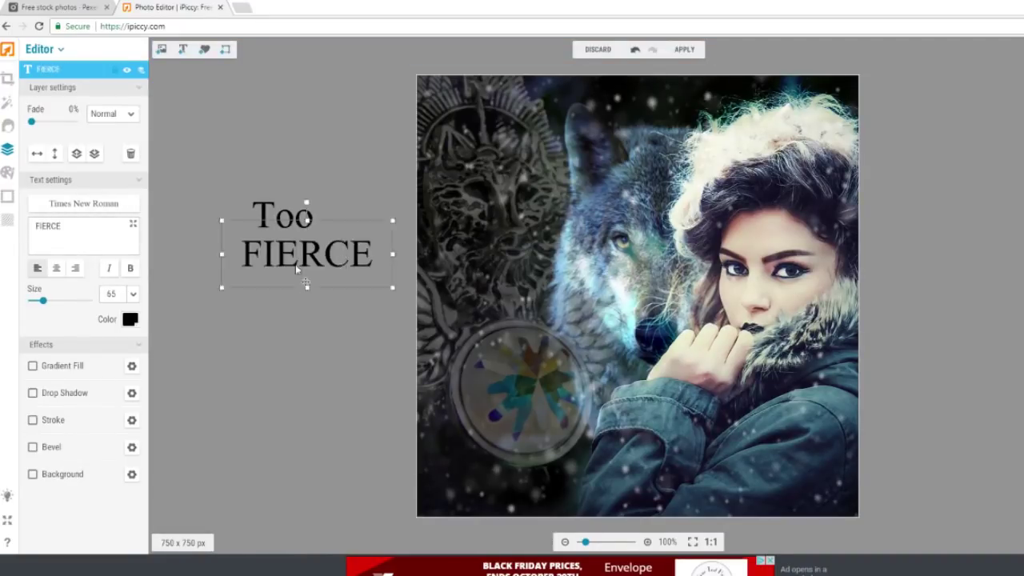
right_click(274, 220)
click(304, 412)
key(ctrl+a)
text(for)
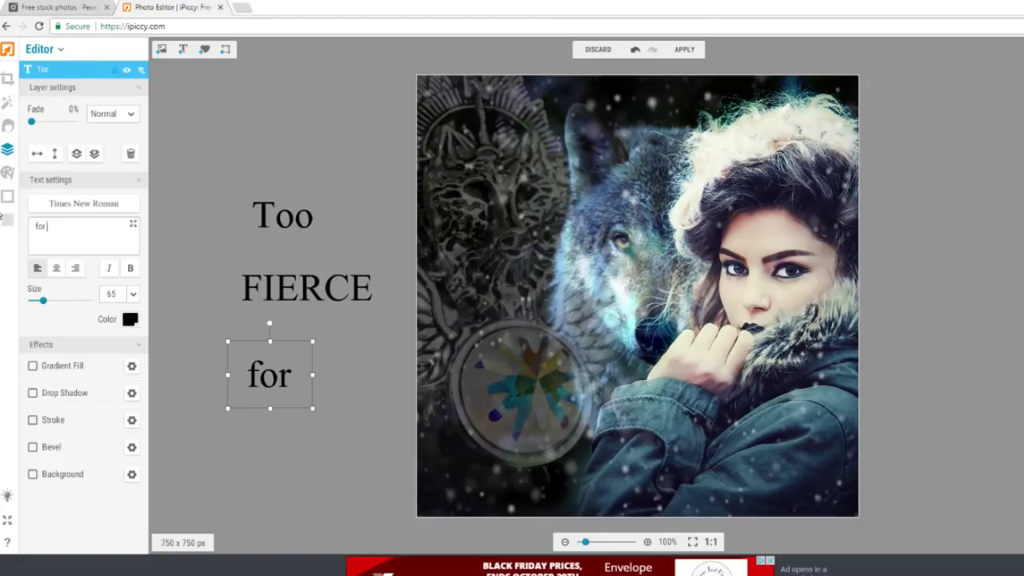
text( an)
key(BackSpace)
key(BackSpace)
key(BackSpace)
key(BackSpace)
key(BackSpace)
key(BackSpace)
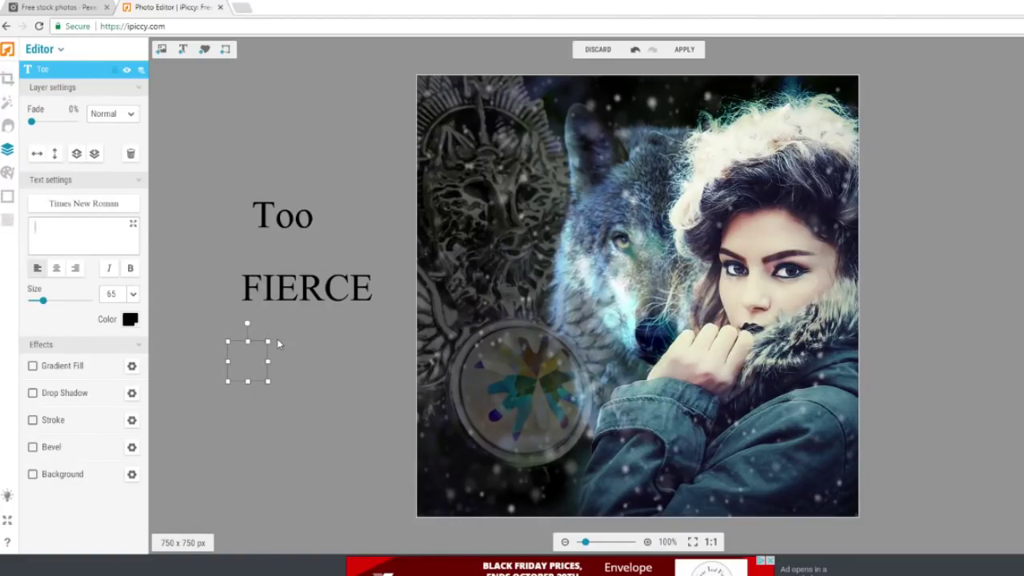
Change the "Too" text to "When she's" at size 47
click(282, 215)
key(ctrl+a)
text(When she's)
Make and remove a trial copy of "When she's", and respace the "When she's" and "FIERCE" lines
key(ctrl+d)
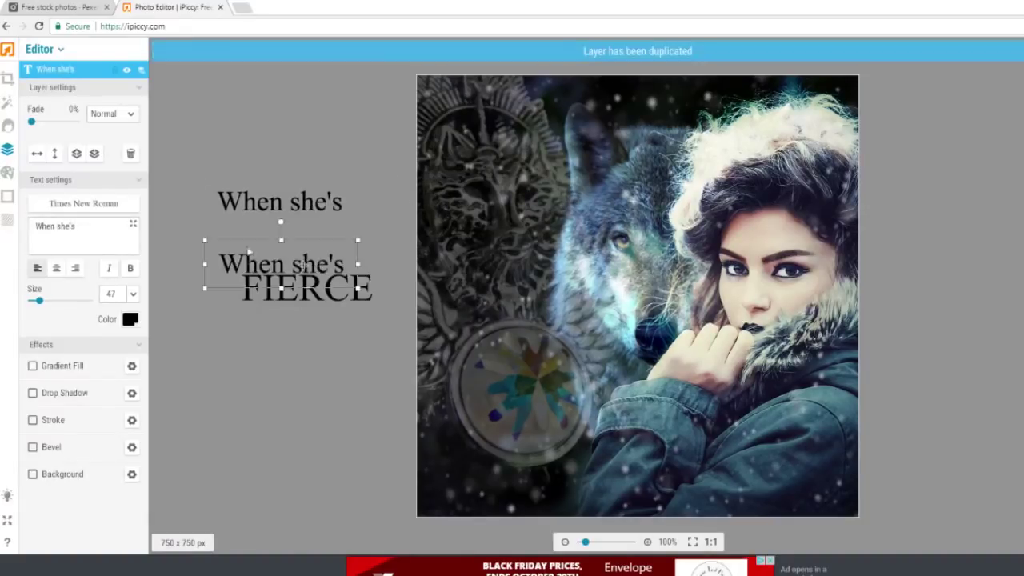
drag(312, 294, 289, 331)
drag(281, 264, 281, 249)
drag(76, 227, 8, 219)
right_click(291, 256)
click(320, 290)
drag(281, 201, 293, 226)
Try "Holiday gifts" and "Holiday gift" as the first line's wording, and change it back to "When she's"
drag(76, 232, 55, 181)
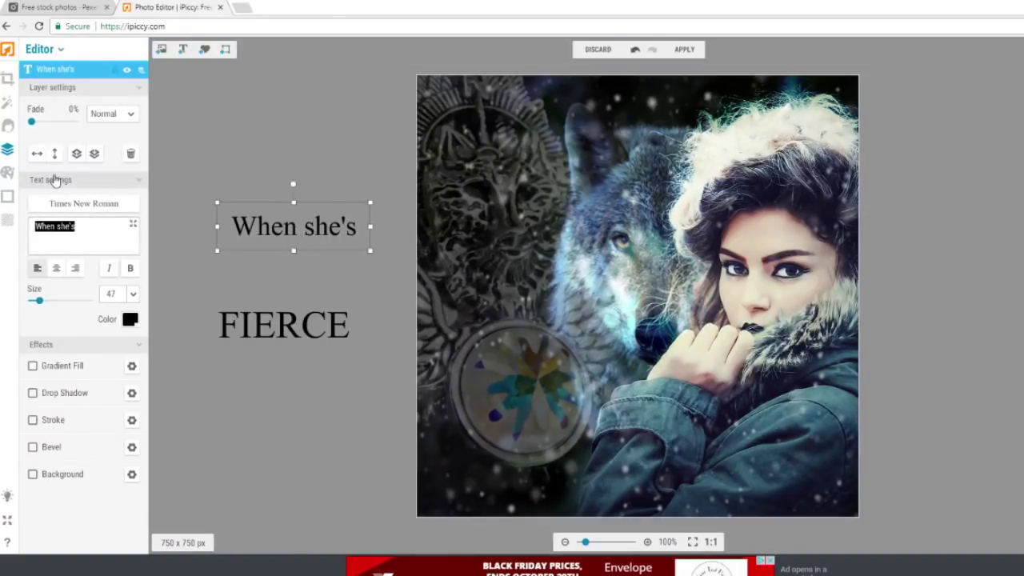
text(Holiday gifts)
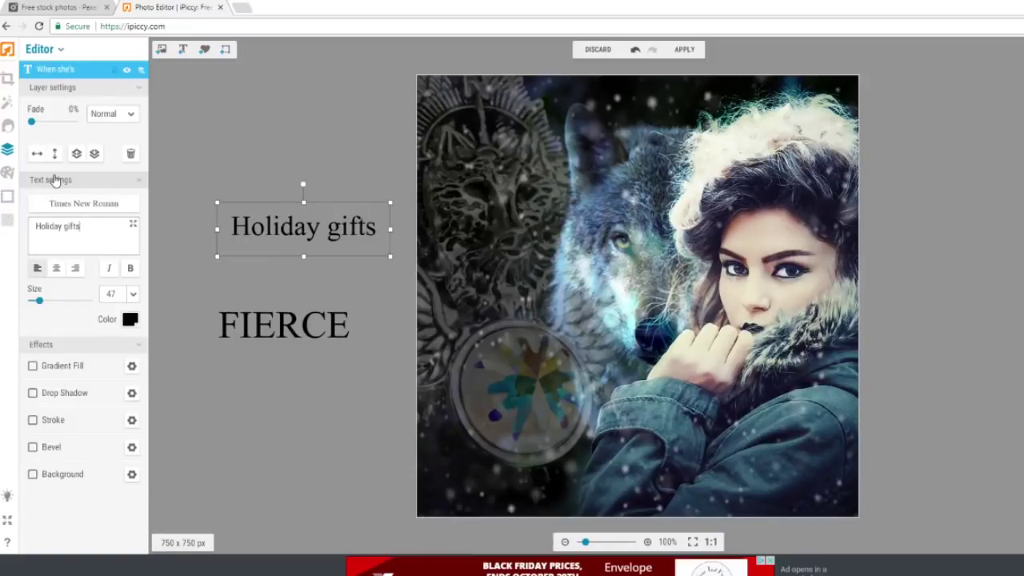
key(BackSpace)
key(ctrl+a)
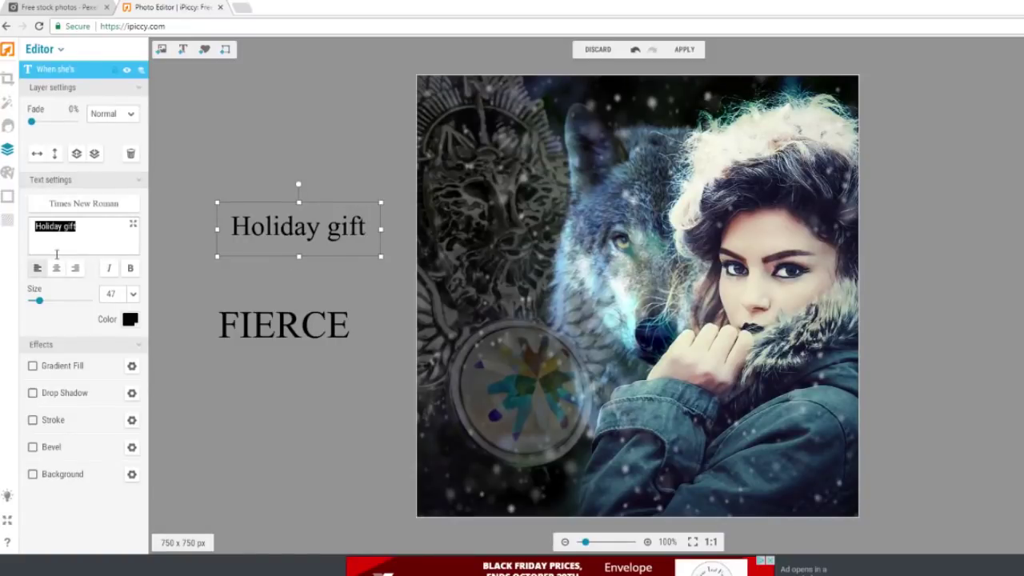
text(When she's)
Duplicate "When she's" and change the copy's wording to "too", between the first line and "FIERCE"
right_click(297, 230)
click(328, 423)
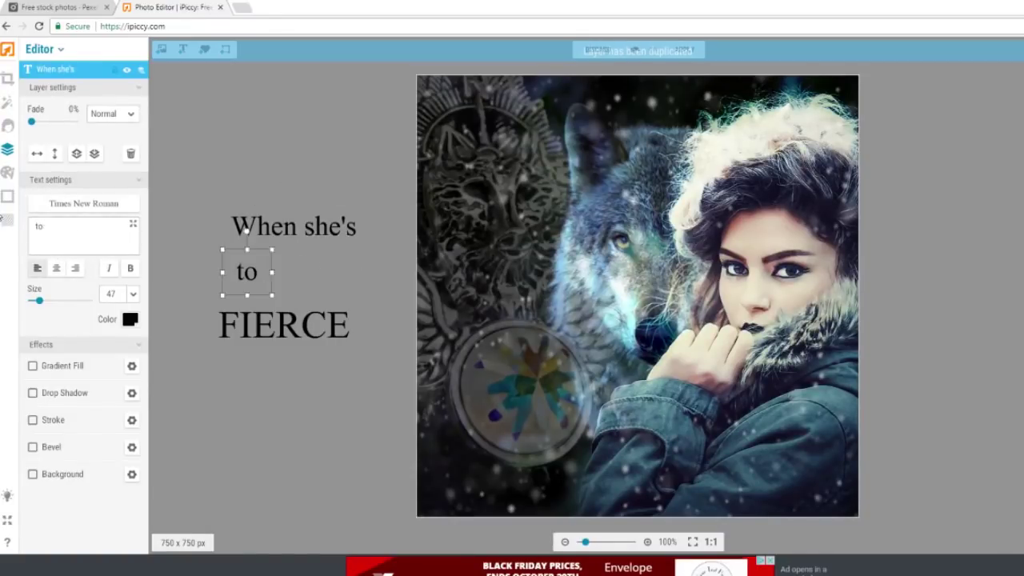
text(o)
Duplicate "too", place the copy beneath "FIERCE" and change its wording to "for the average"
right_click(253, 264)
click(276, 452)
text(for "average)
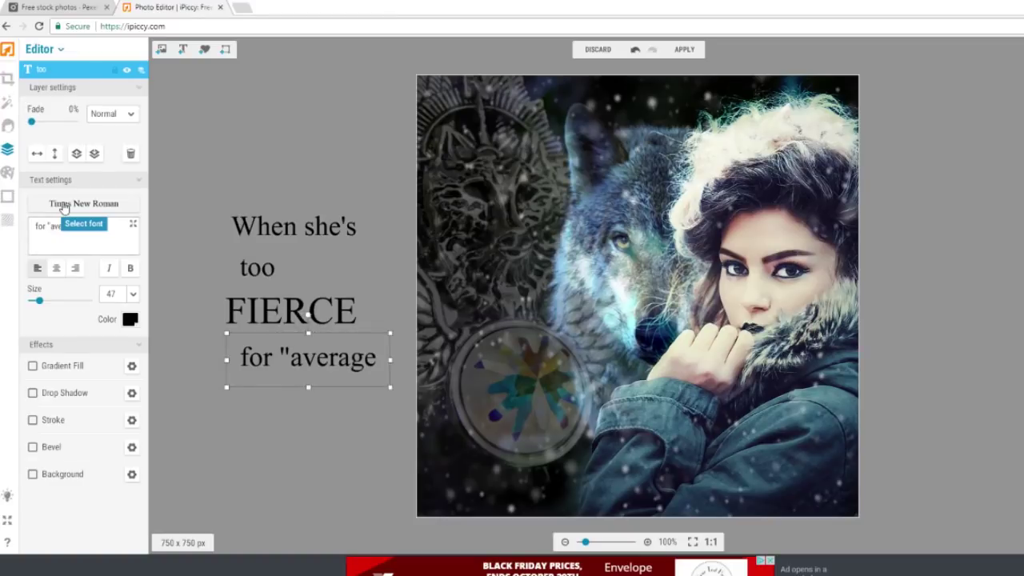
text(")
key(BackSpace)
text(jewelry")
drag(336, 360, 318, 355)
drag(103, 230, 47, 230)
text(a)
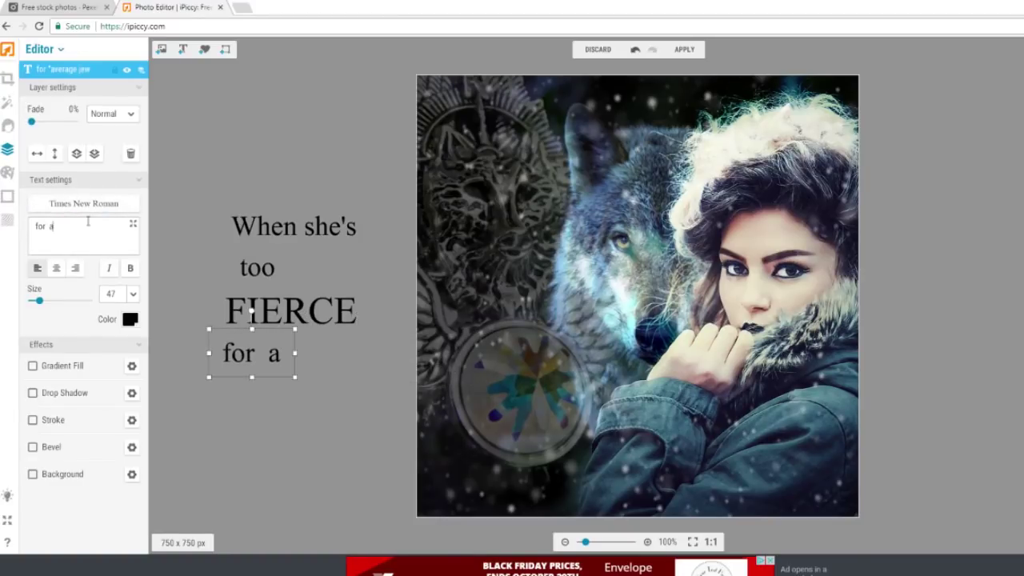
key(BackSpace)
text(the average)
Duplicate the "for the average" layer and make the copy below it read "gift"
right_click(316, 355)
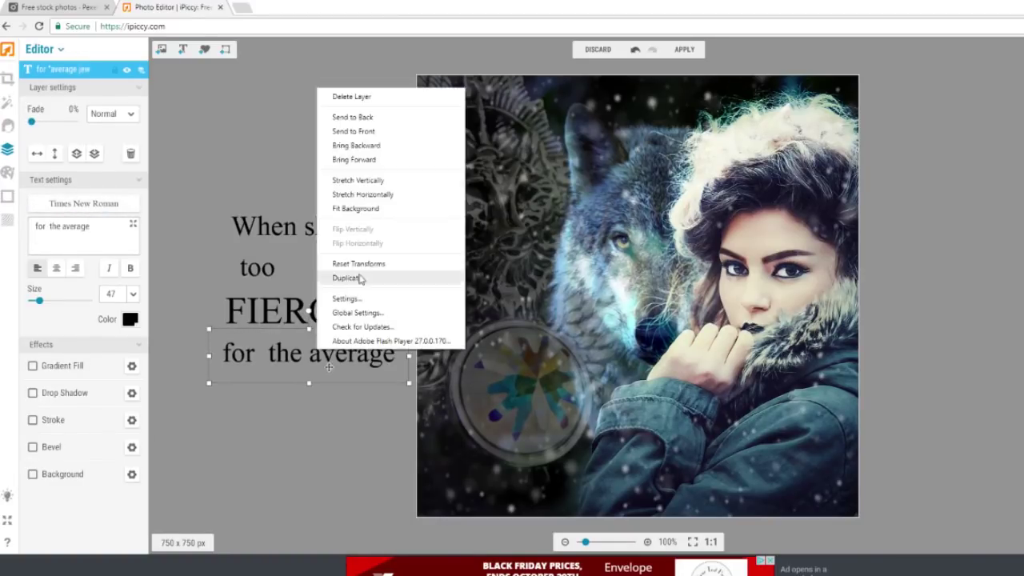
click(360, 278)
text(gift)
Move "When she's" well above the other text lines and shift "FIERCE" slightly away from the picture
click(314, 238)
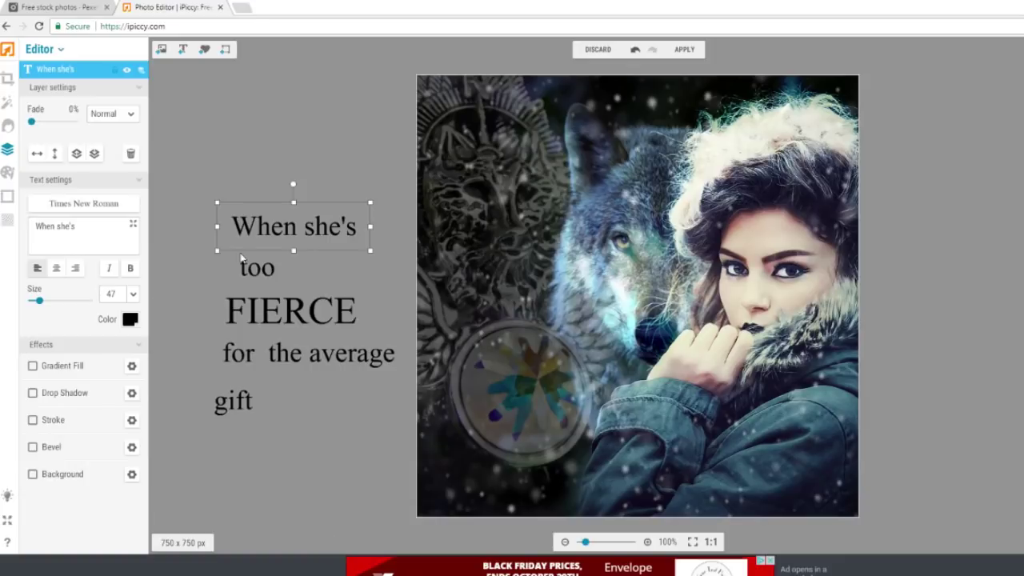
drag(301, 237, 283, 244)
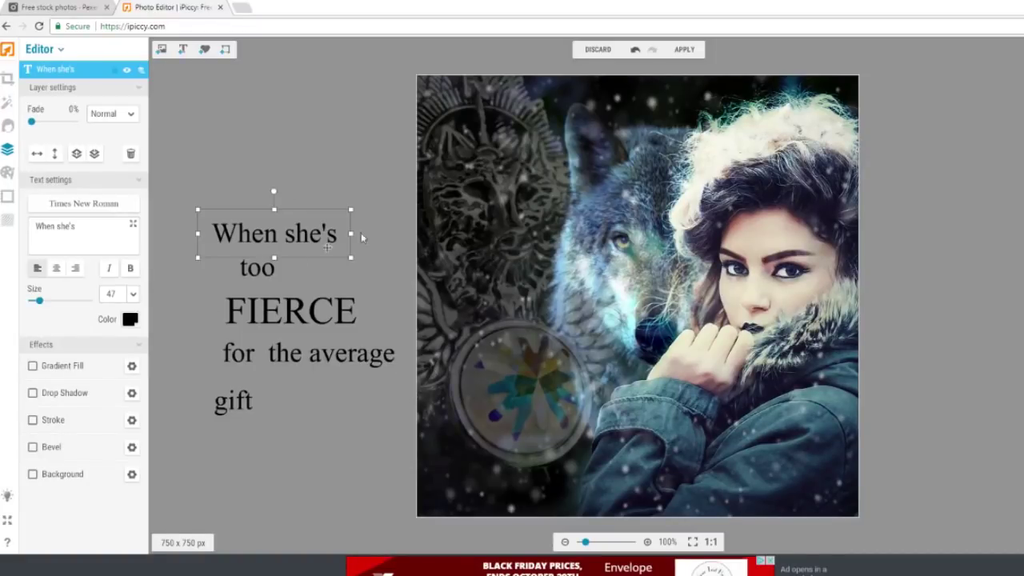
mouse_move(282, 240)
mouse_down()
mouse_move(288, 228)
mouse_move(271, 230)
mouse_up()
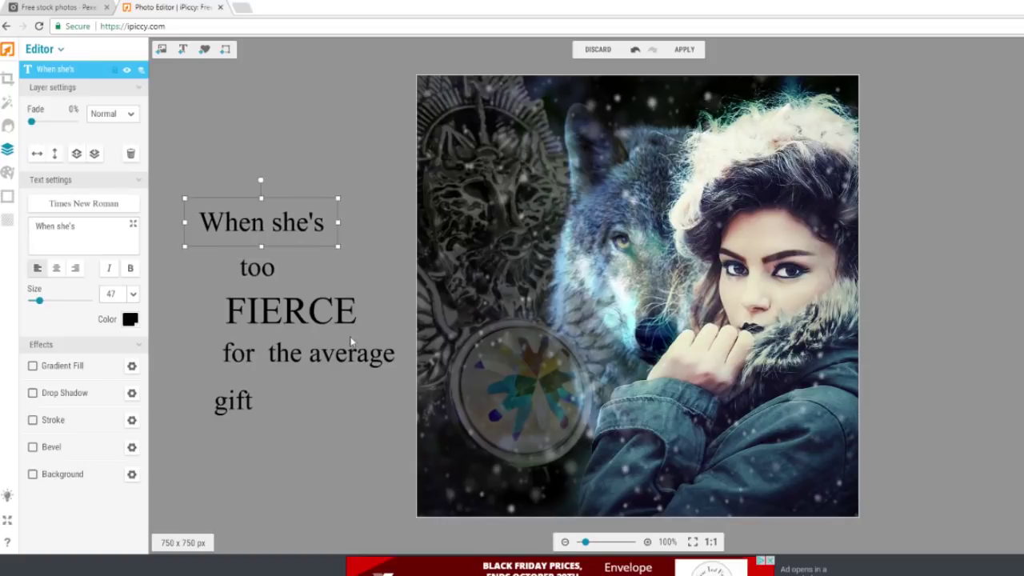
drag(259, 320, 237, 321)
drag(271, 211, 298, 133)
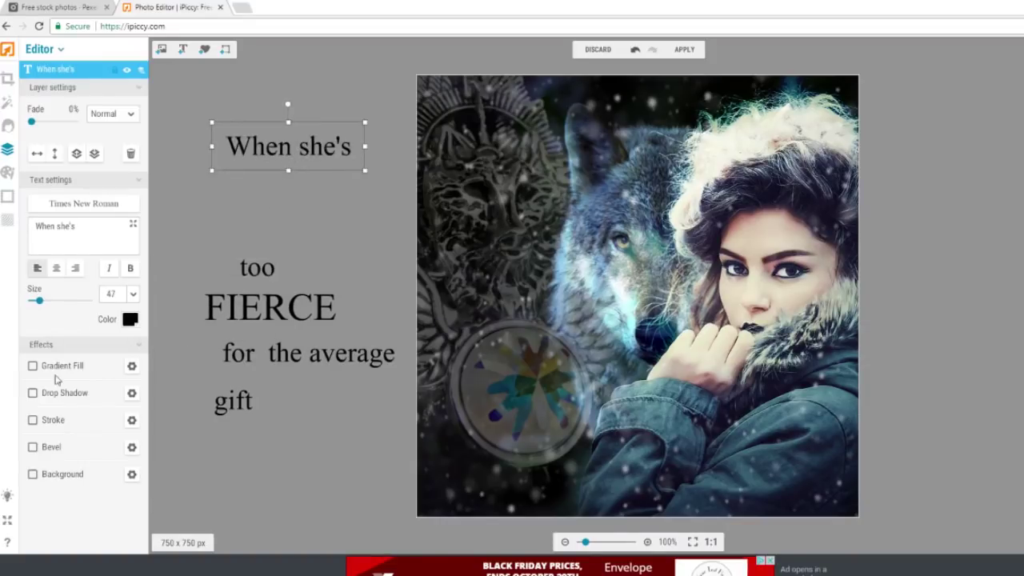
Give "When she's" a linear gradient fill running from white to grey 8B8B8B
click(132, 367)
click(196, 156)
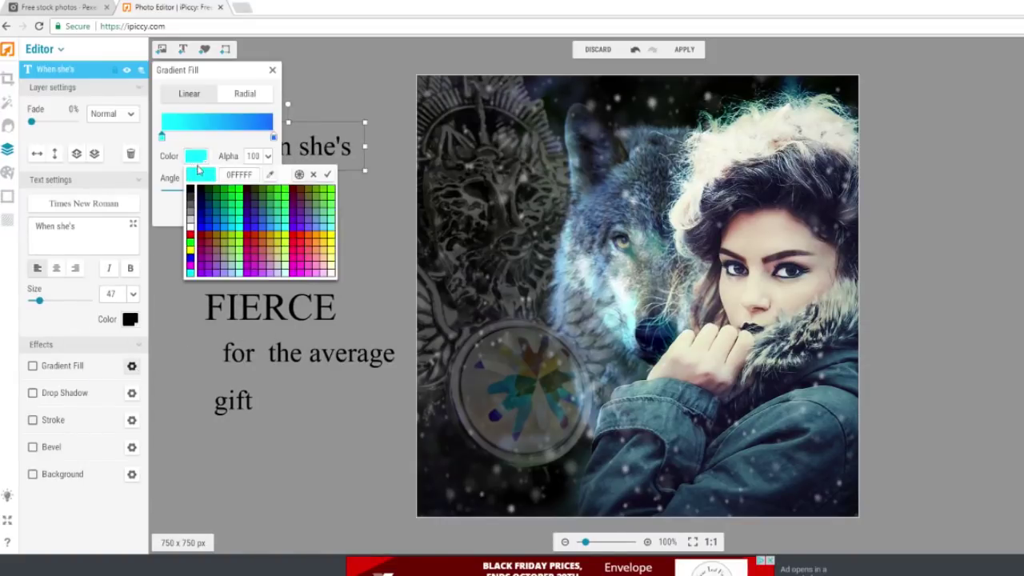
click(190, 196)
click(190, 221)
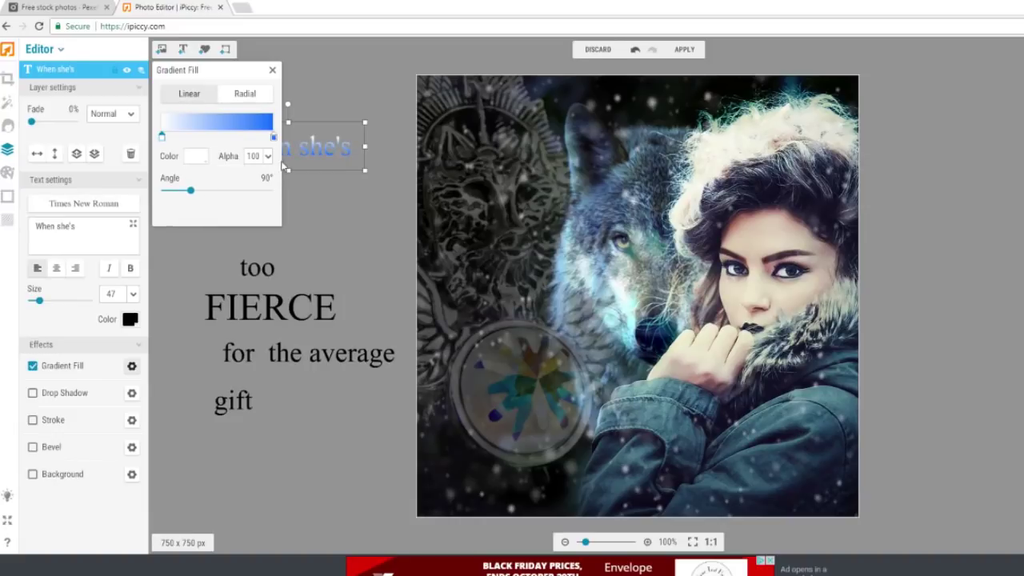
click(273, 137)
click(196, 156)
click(190, 208)
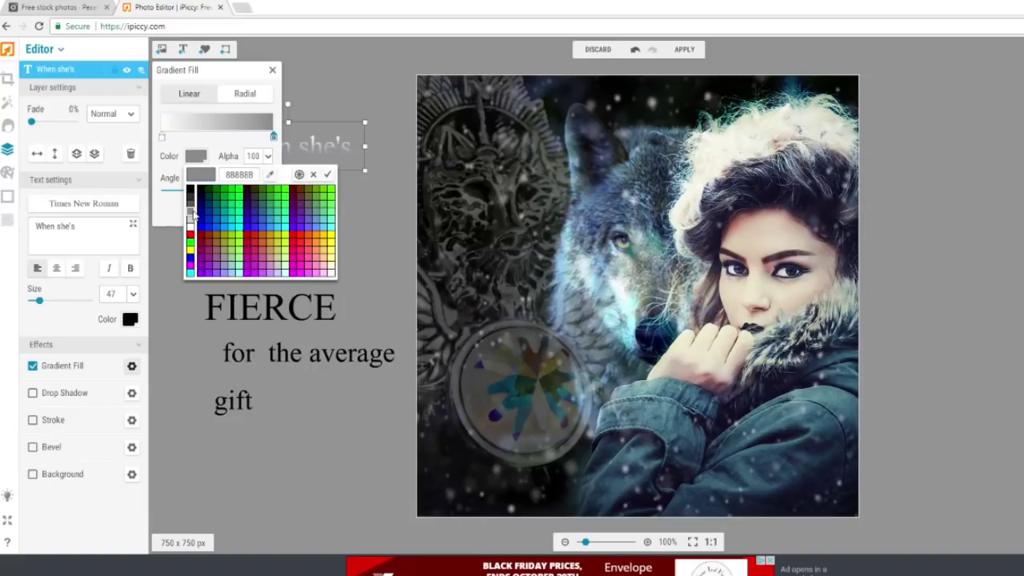
Move "When she's" onto the picture over the pendant's crystal and change the gradient's end colour to light grey
click(336, 169)
drag(336, 169, 535, 391)
click(274, 137)
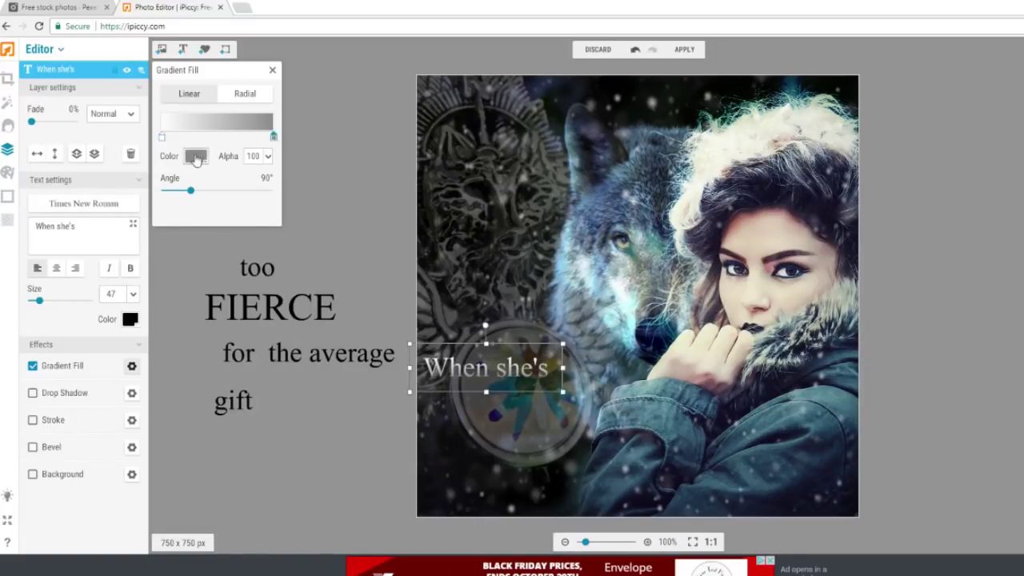
click(196, 156)
click(192, 222)
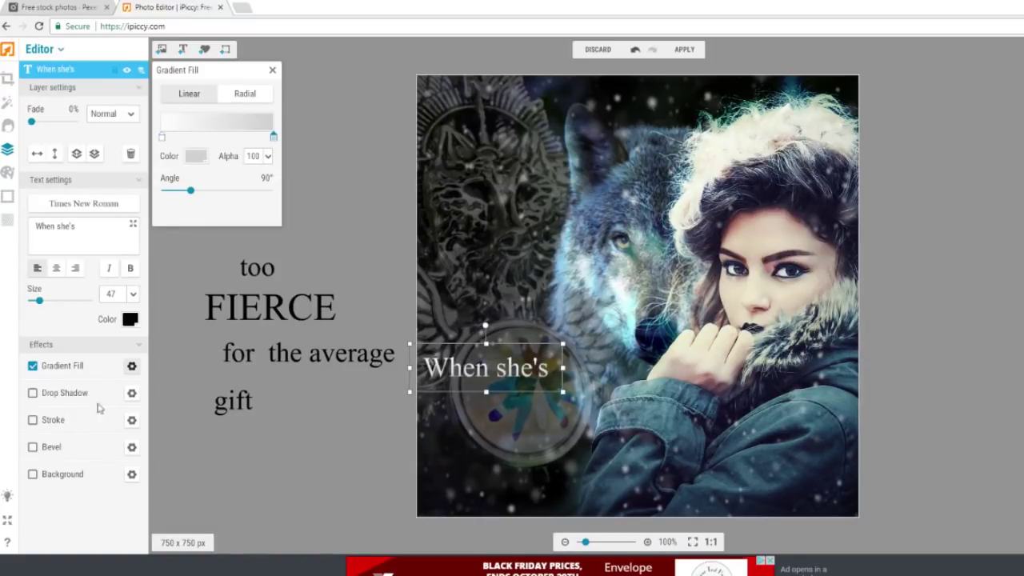
click(336, 187)
Shift "When she's" up to the crystal's upper edge and set its fade to 18%
drag(496, 379, 517, 356)
click(520, 508)
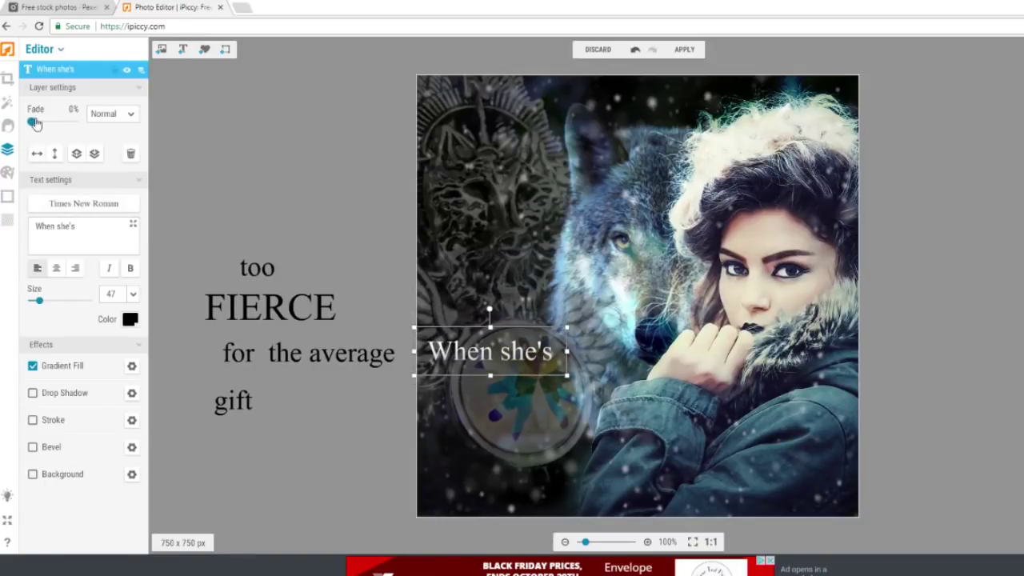
mouse_move(33, 124)
mouse_down()
mouse_move(46, 131)
mouse_move(38, 130)
mouse_up()
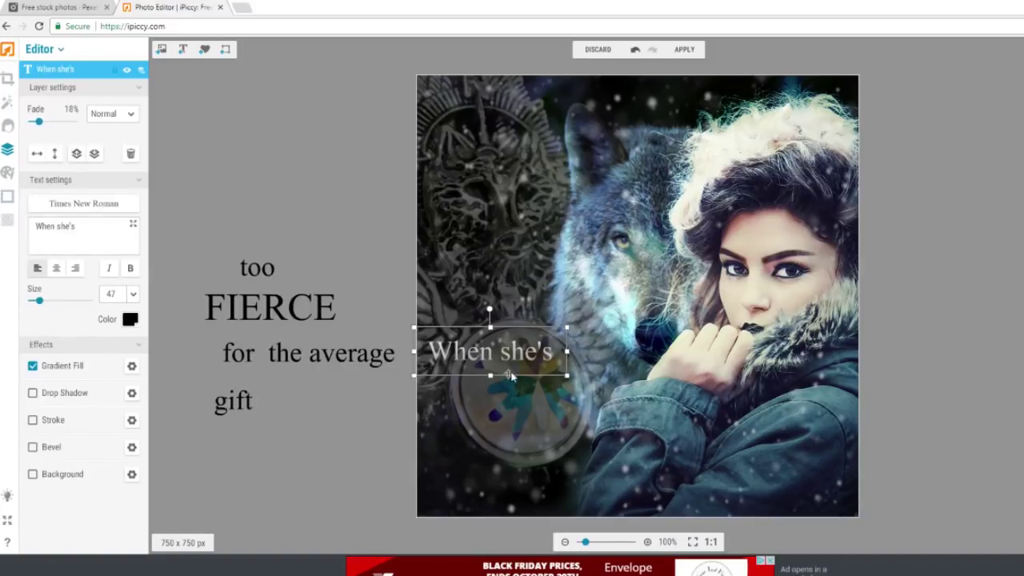
Duplicate the faded "When she's" layer, change the copy to "too" and position it just beneath
right_click(493, 366)
click(513, 281)
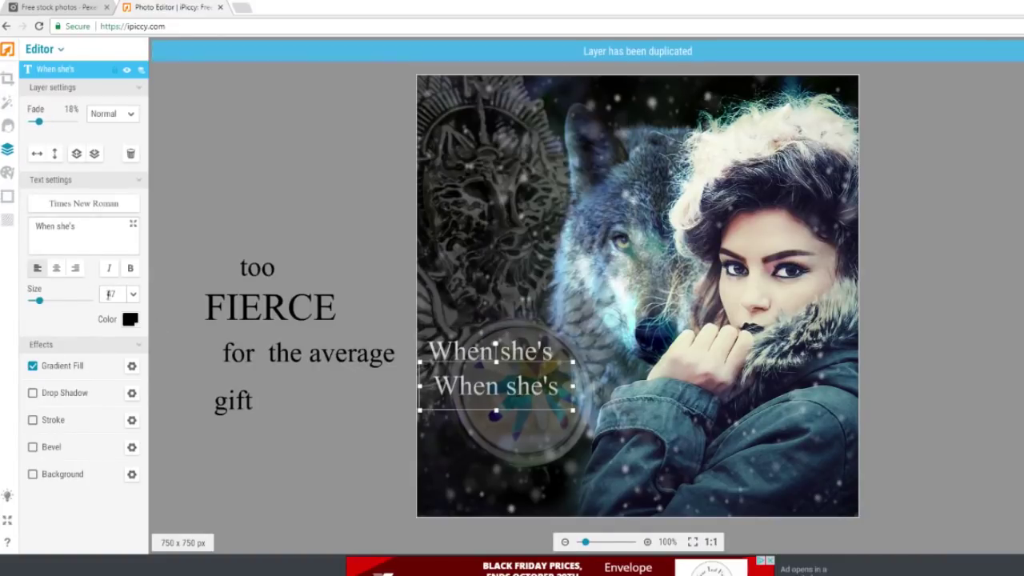
text(too)
drag(460, 388, 483, 383)
Duplicate the faded "too" as "FIERCE" below it, enlarge the copy to size 84 and set its fade to 0%
right_click(480, 385)
click(506, 310)
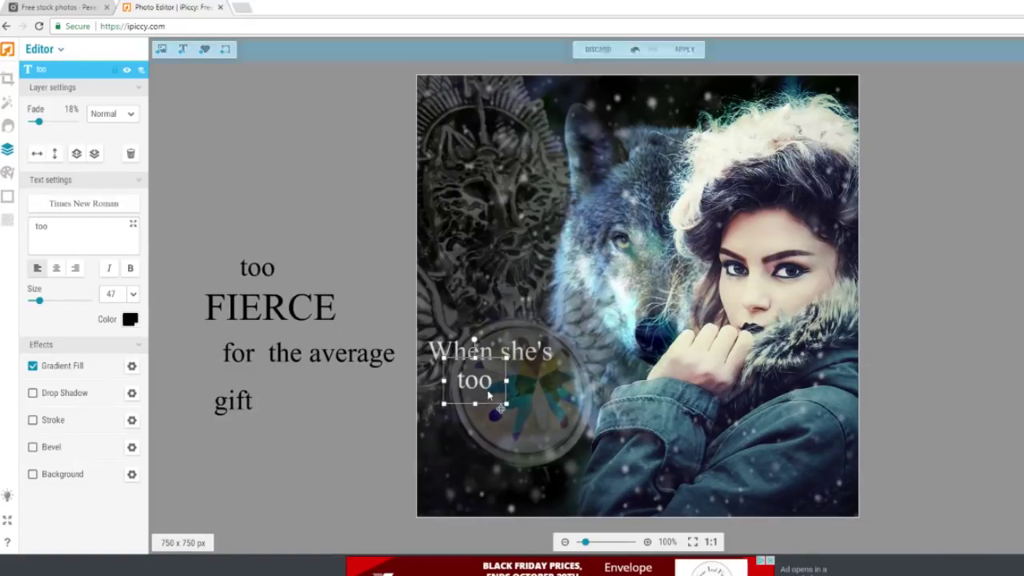
drag(52, 227, 11, 197)
key(BackSpace)
text(FIERCE)
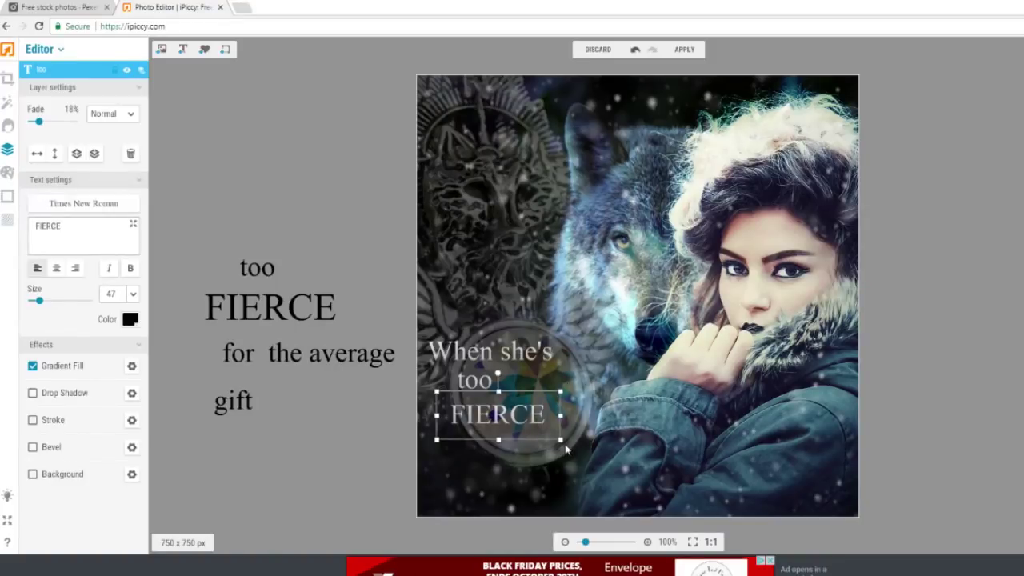
drag(561, 441, 528, 433)
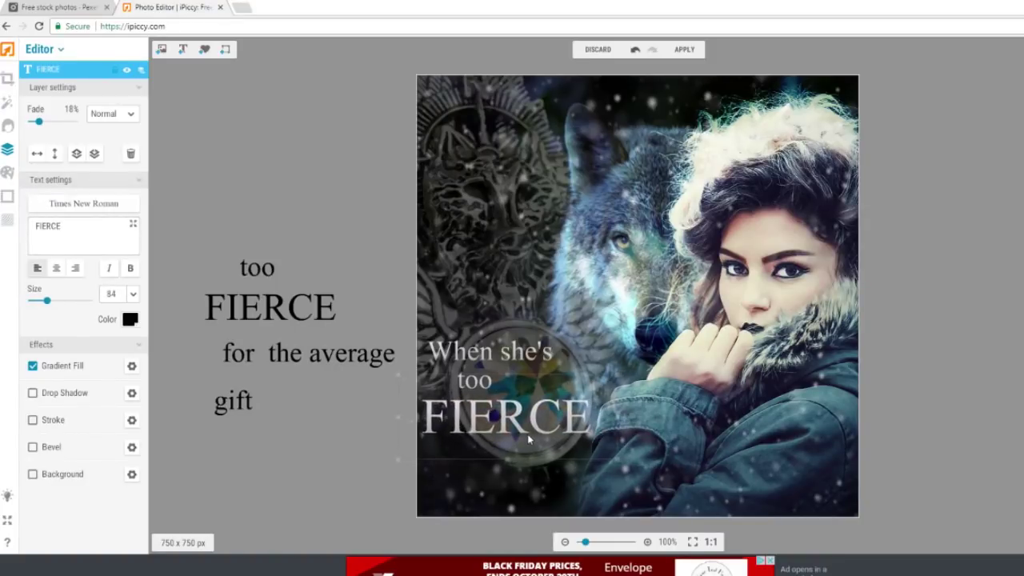
drag(37, 119, 29, 122)
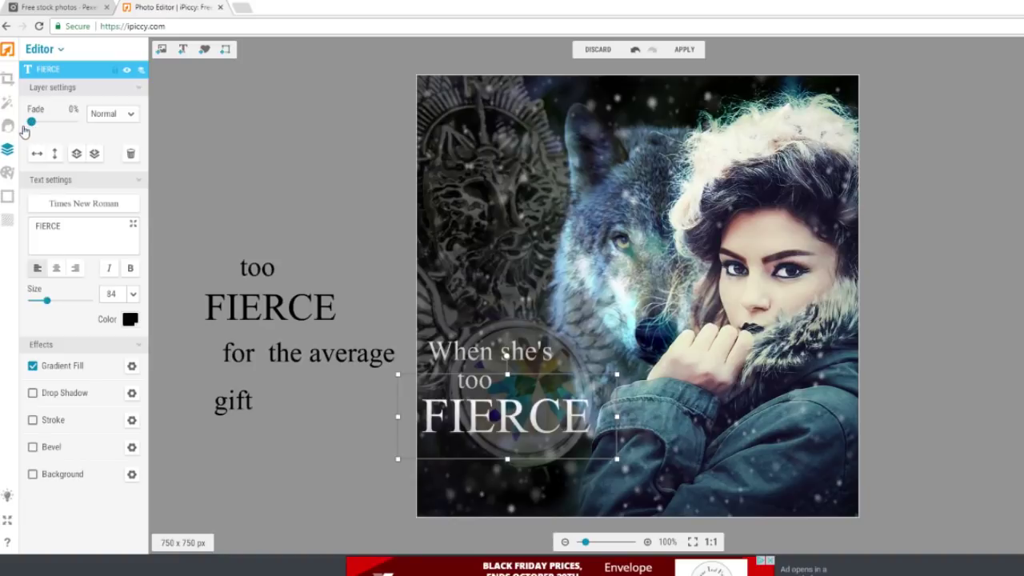
Duplicate the faded "When she's", change the copy to "for the average" and place it below the large "FIERCE"
click(464, 298)
click(479, 380)
right_click(481, 366)
click(519, 282)
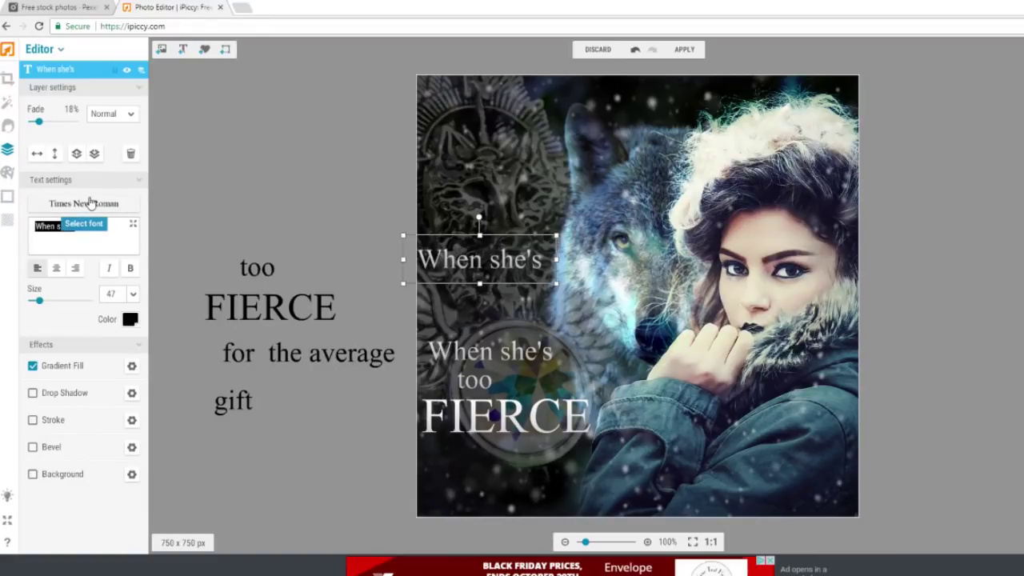
text(FOR)
key(BackSpace)
key(BackSpace)
key(BackSpace)
text(for)
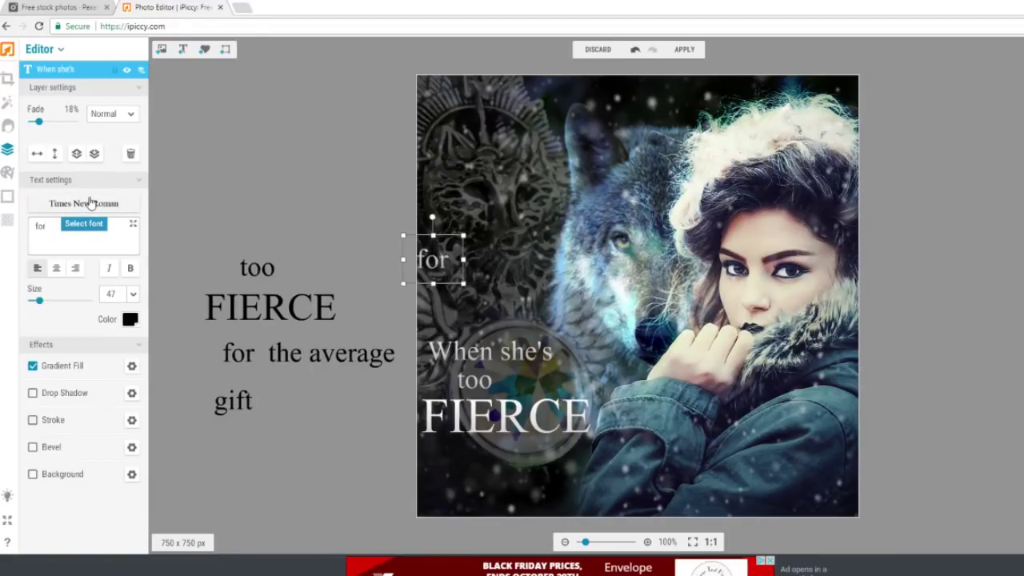
text( the average)
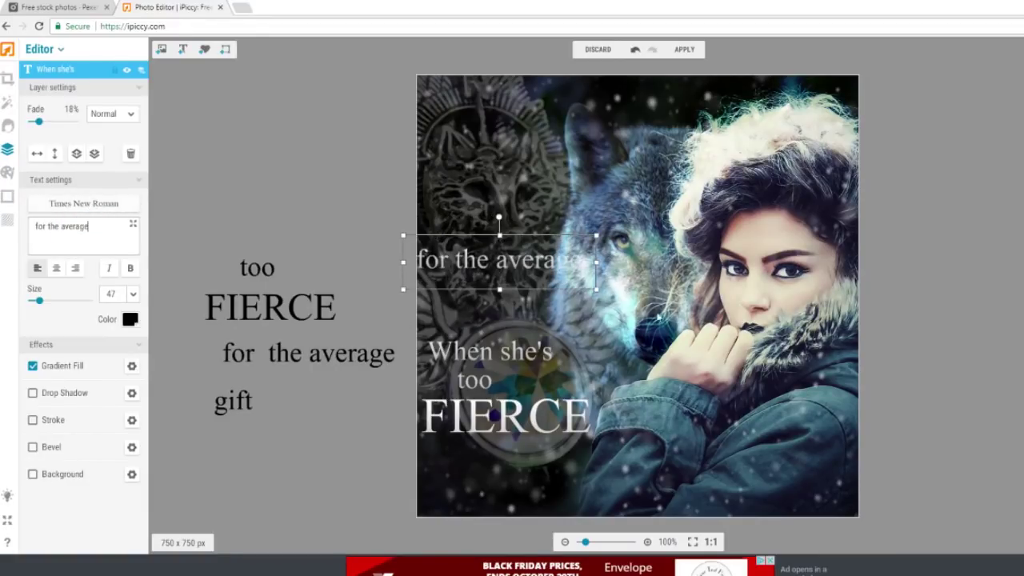
drag(552, 270, 594, 470)
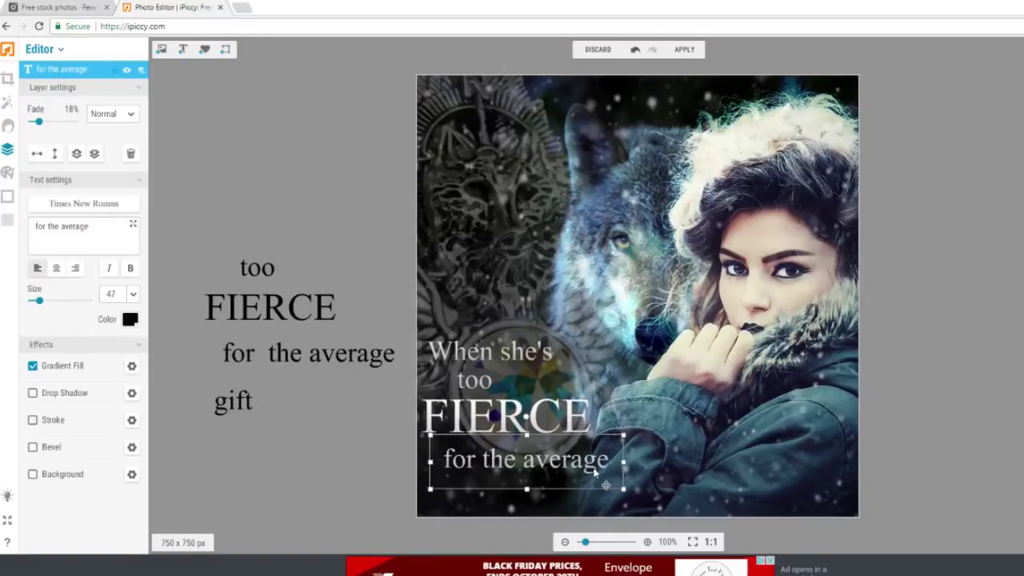
Duplicate the faded "for the average", change the copy to "Gift...", enlarge it to size 77 and place it beneath
right_click(591, 472)
click(628, 405)
drag(628, 406, 624, 234)
click(519, 445)
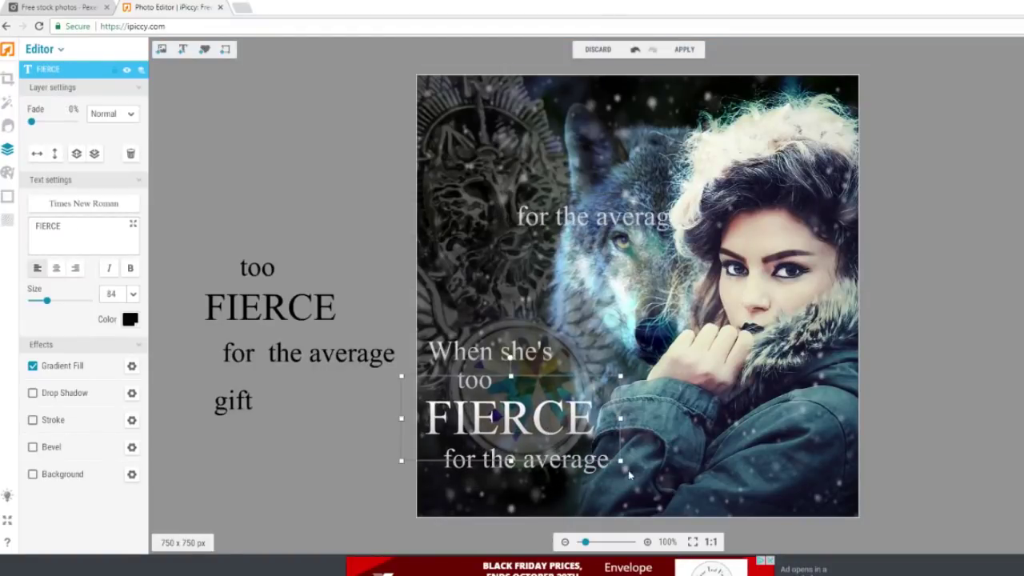
click(603, 212)
drag(104, 226, 76, 205)
text(G)
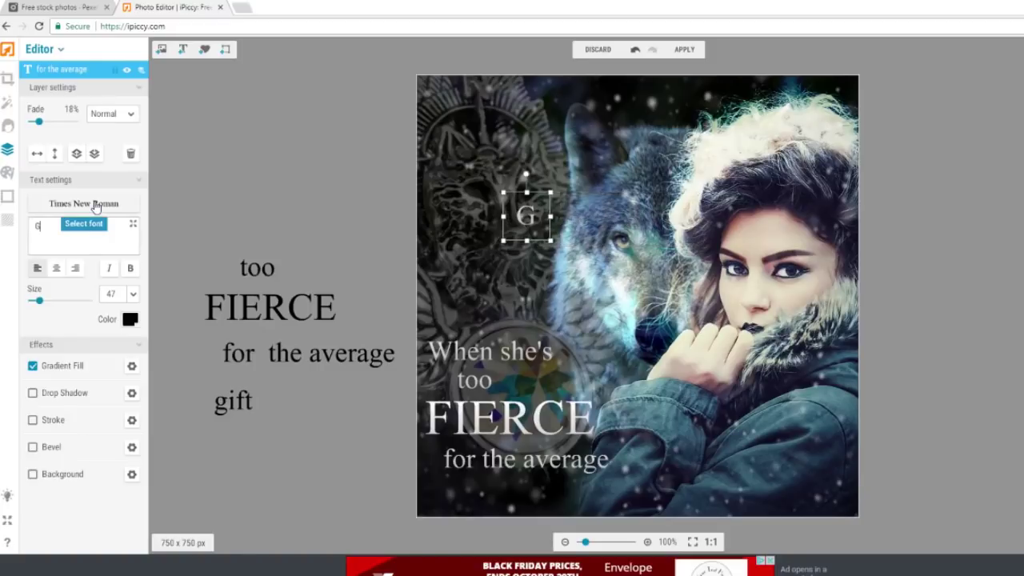
text(ift...)
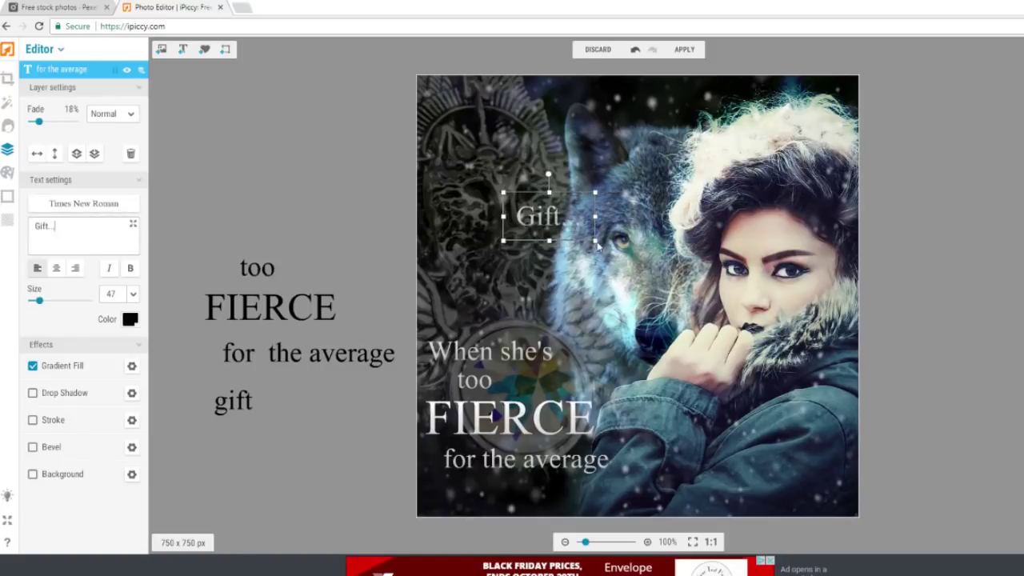
scroll(583, 253, up, 3)
drag(582, 253, 534, 513)
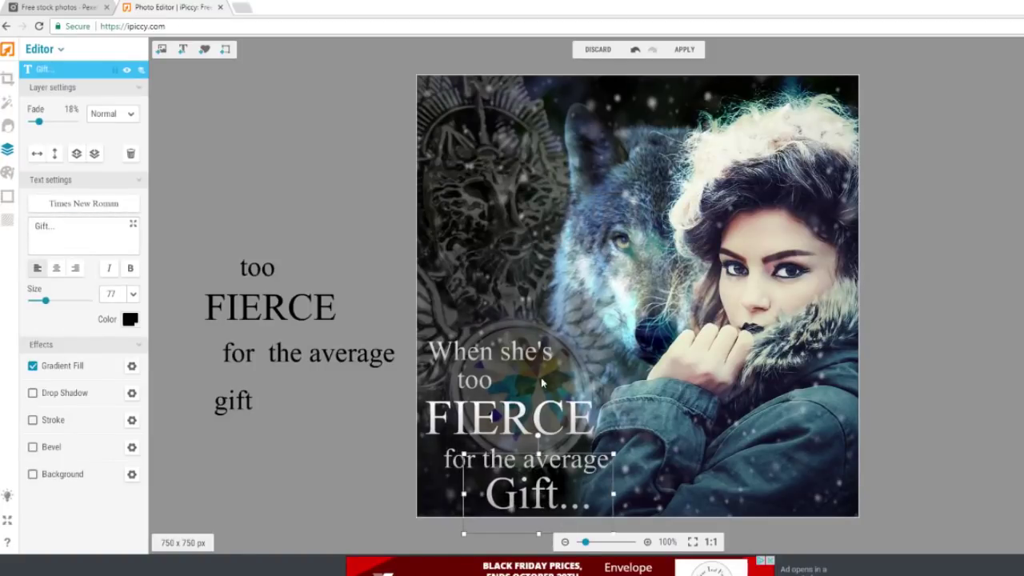
Delete the leftover black "too", "FIERCE", "for the average" and "gift" text layers outside the image
click(485, 307)
click(278, 280)
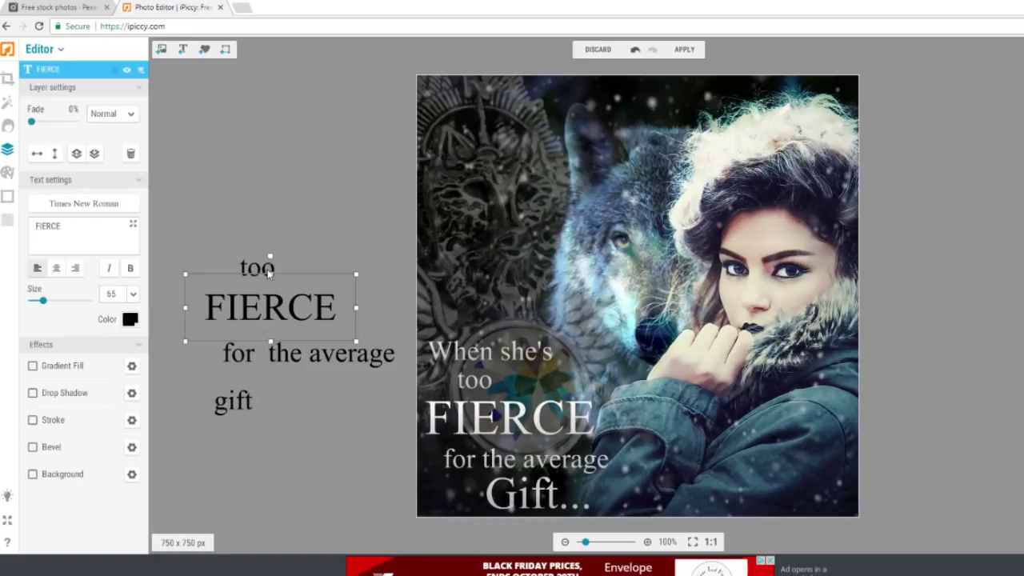
right_click(267, 269)
click(301, 278)
right_click(253, 308)
click(288, 318)
right_click(293, 352)
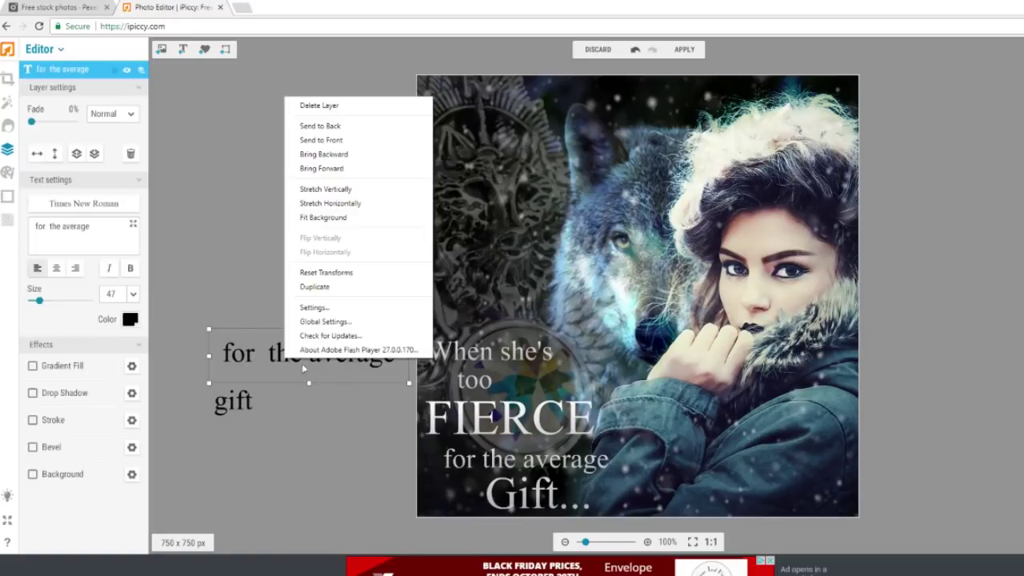
click(320, 107)
right_click(259, 408)
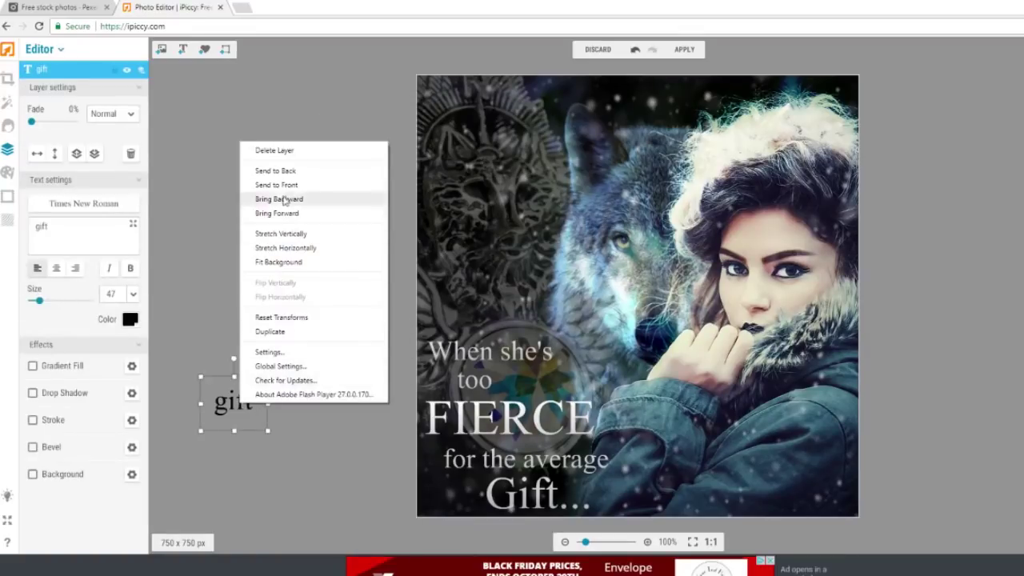
click(274, 150)
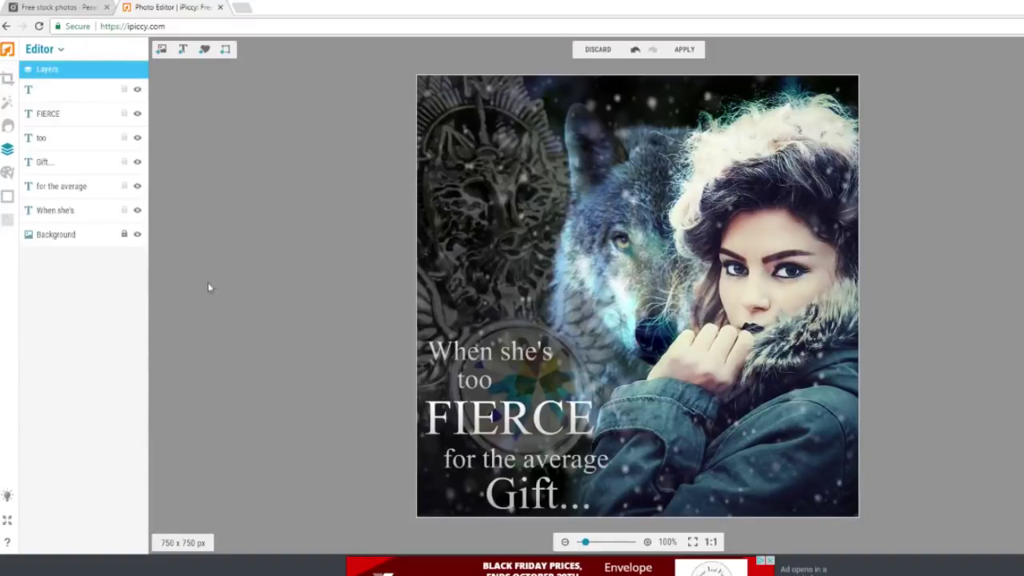
Move "When she's" slightly up toward the image's left edge and enlarge it to size 52
click(493, 366)
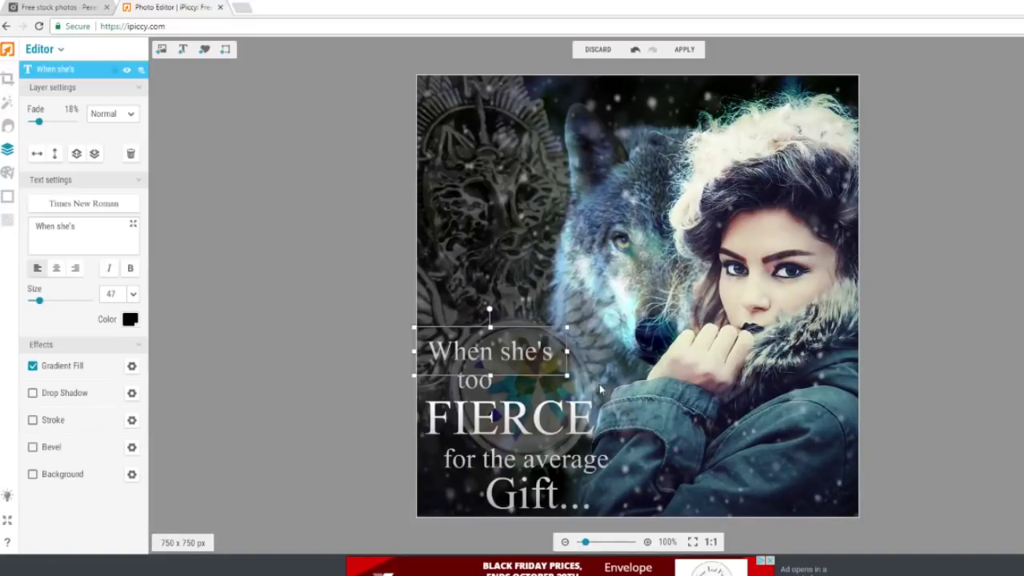
drag(529, 359, 499, 340)
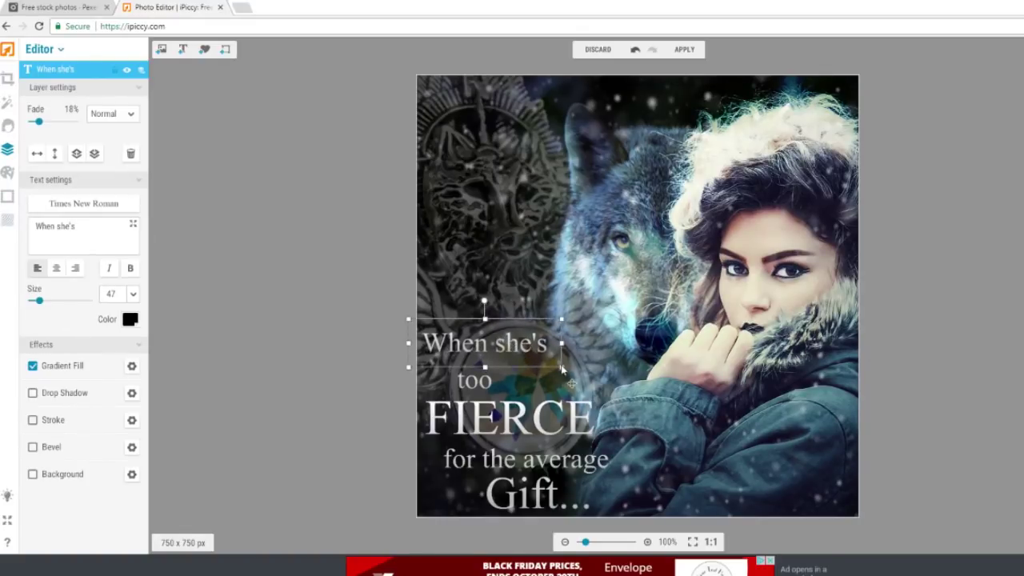
drag(563, 368, 576, 372)
drag(535, 358, 530, 355)
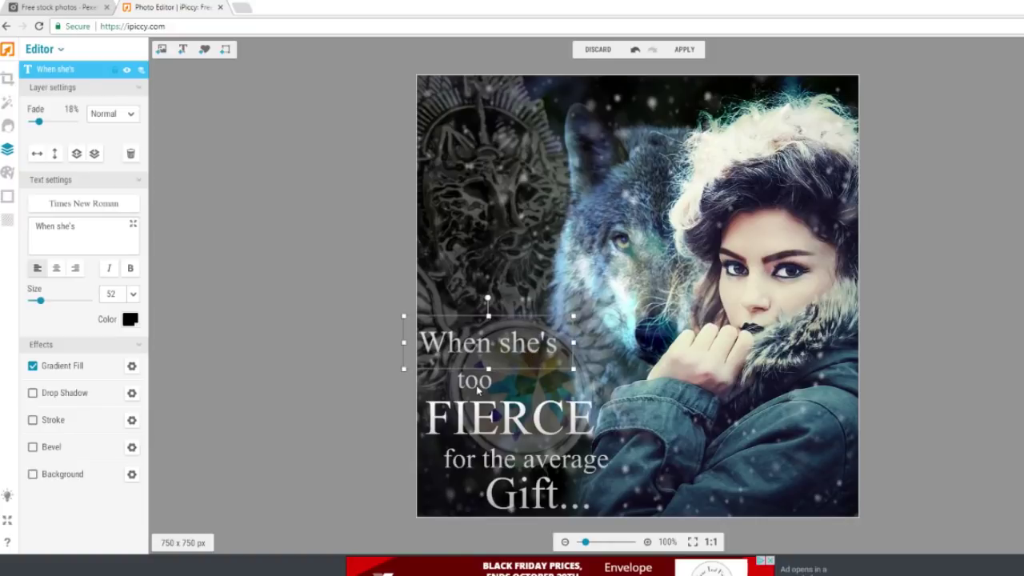
Shift "Gift..." to the right so it sits under the word "average"
click(478, 387)
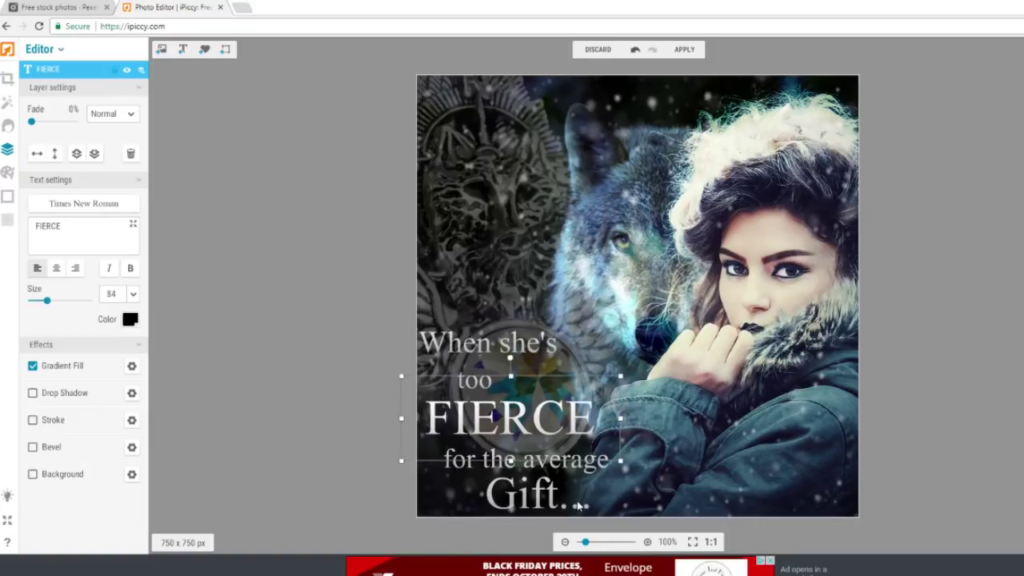
drag(528, 497, 551, 500)
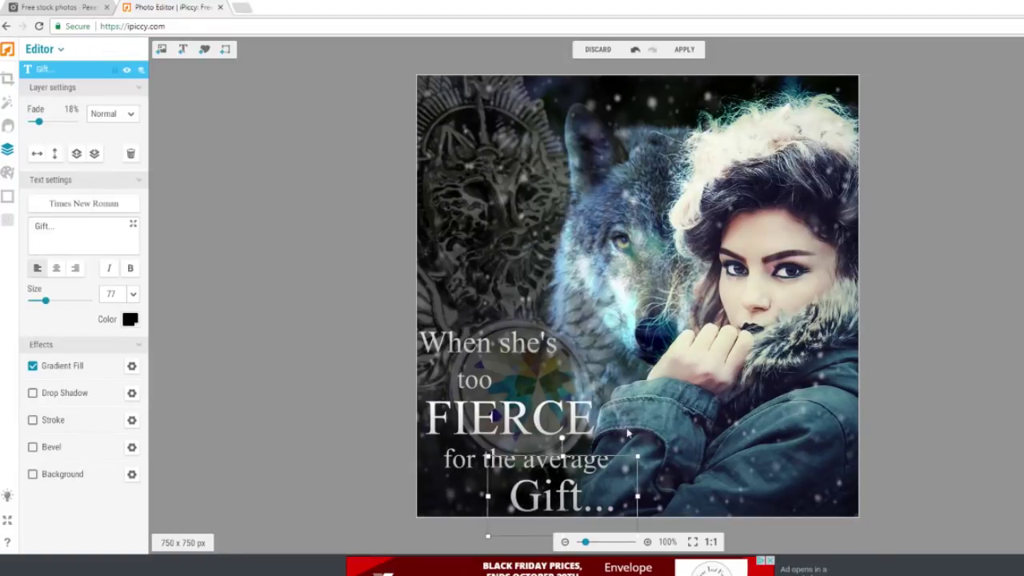
click(388, 326)
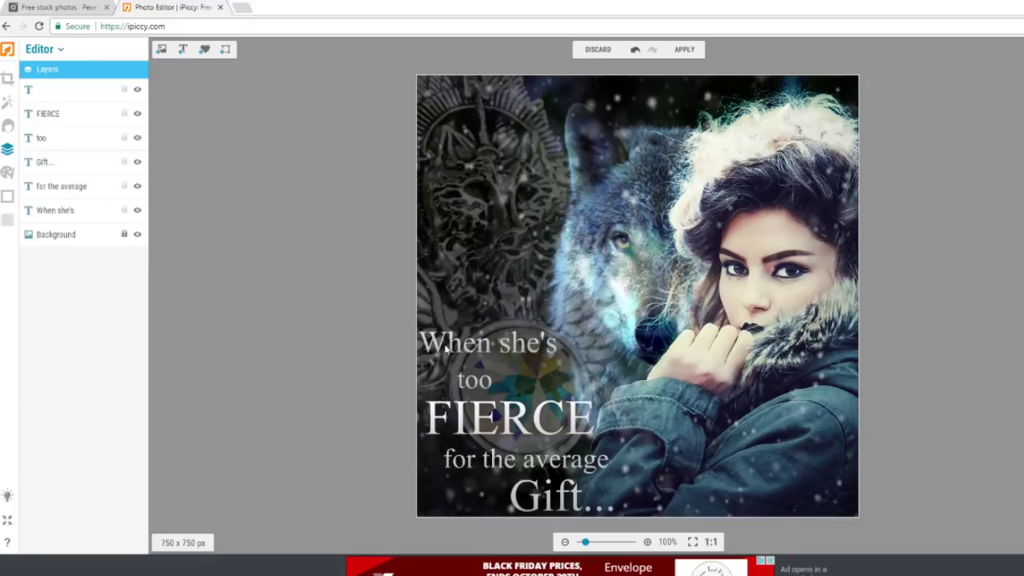
click(564, 470)
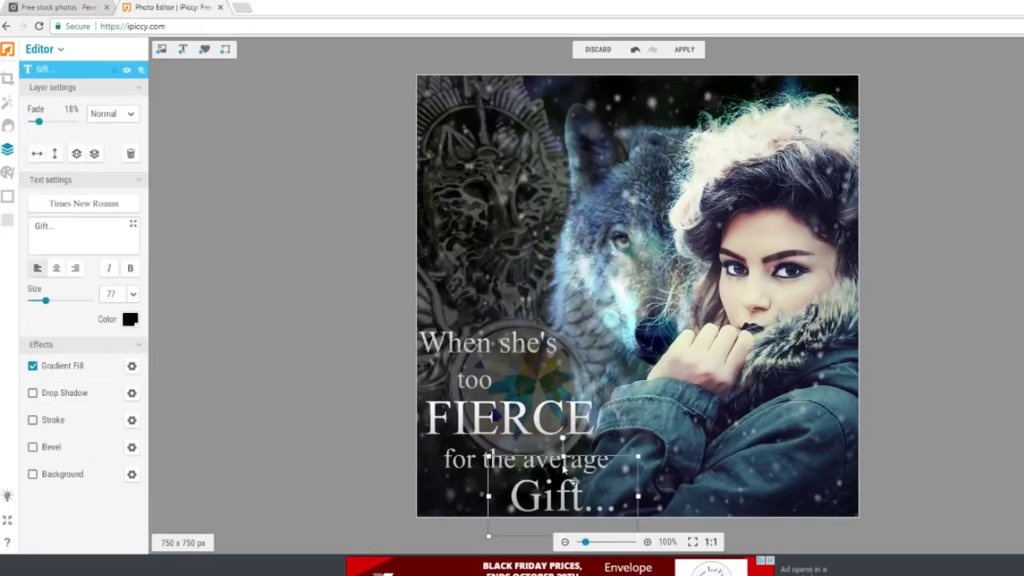
Nudge and lock "FIERCE", and enlarge "too" to size 54 and shift it right between its neighbouring lines
click(473, 383)
drag(472, 380, 474, 379)
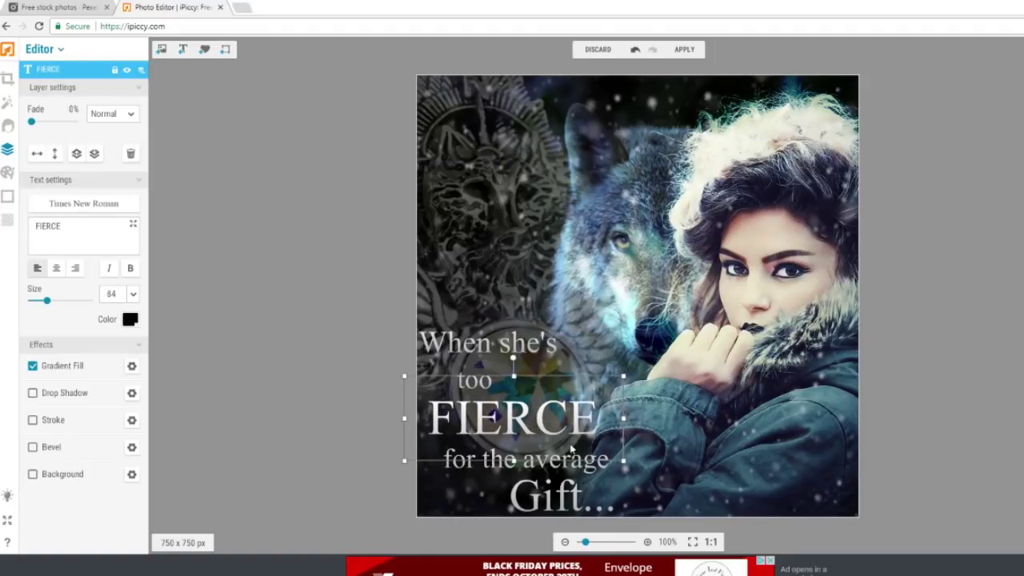
click(476, 389)
click(492, 350)
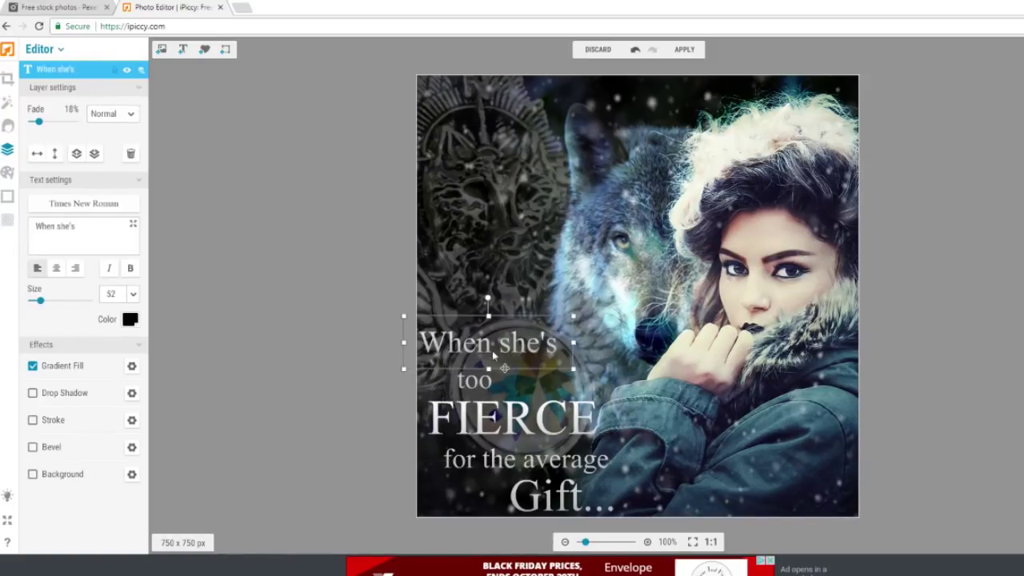
click(479, 384)
drag(485, 393, 525, 413)
drag(481, 391, 480, 384)
click(525, 252)
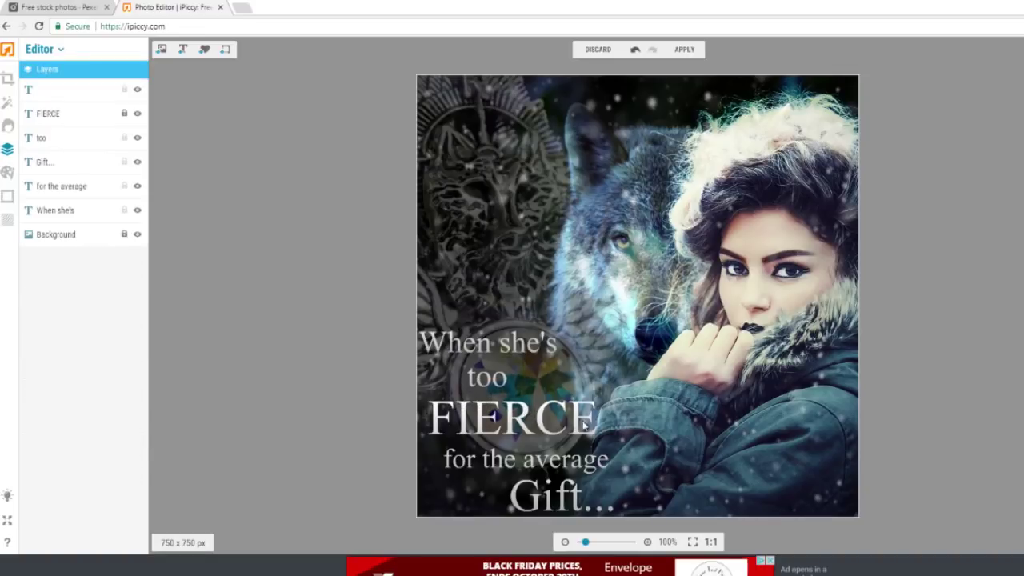
click(503, 385)
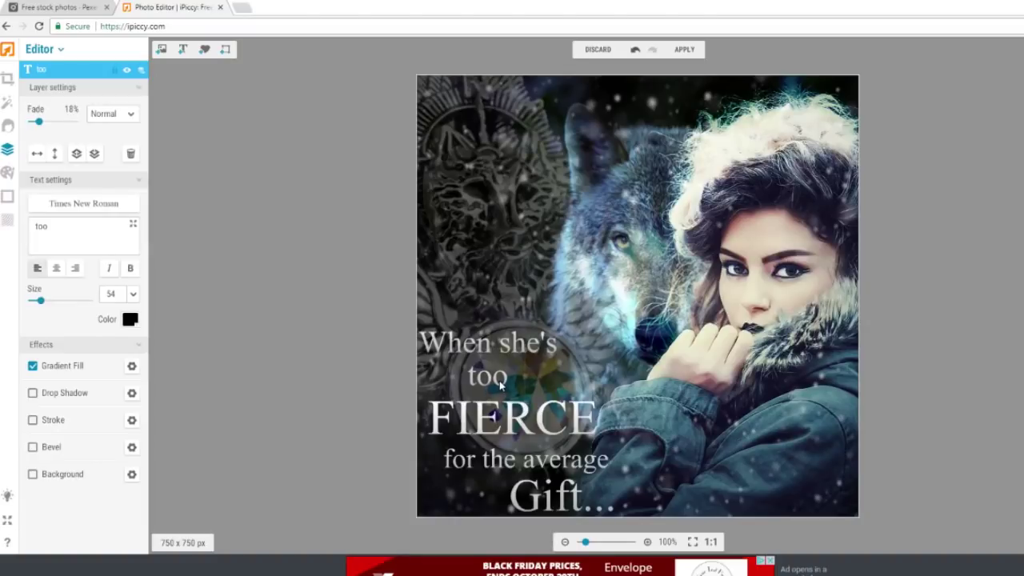
click(508, 273)
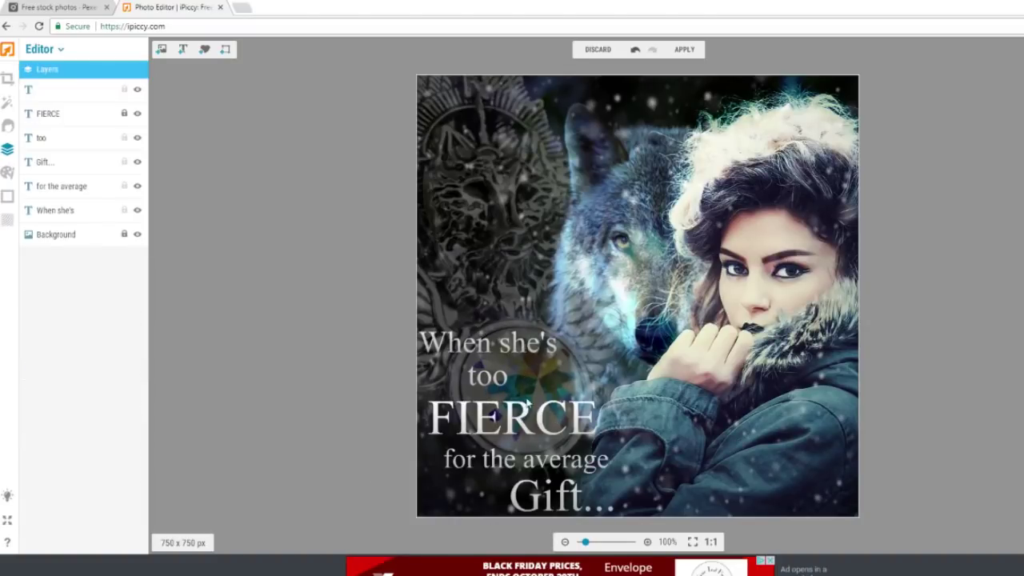
Add the thin divider line from the uploaded images to the canvas over the wolf
click(161, 48)
scroll(121, 475, down, 10)
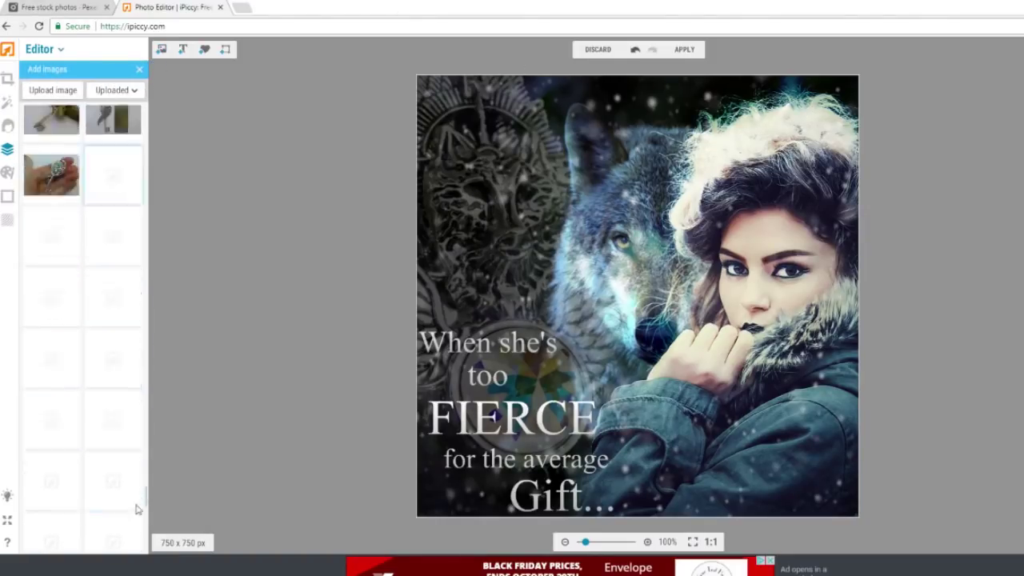
drag(52, 282, 576, 301)
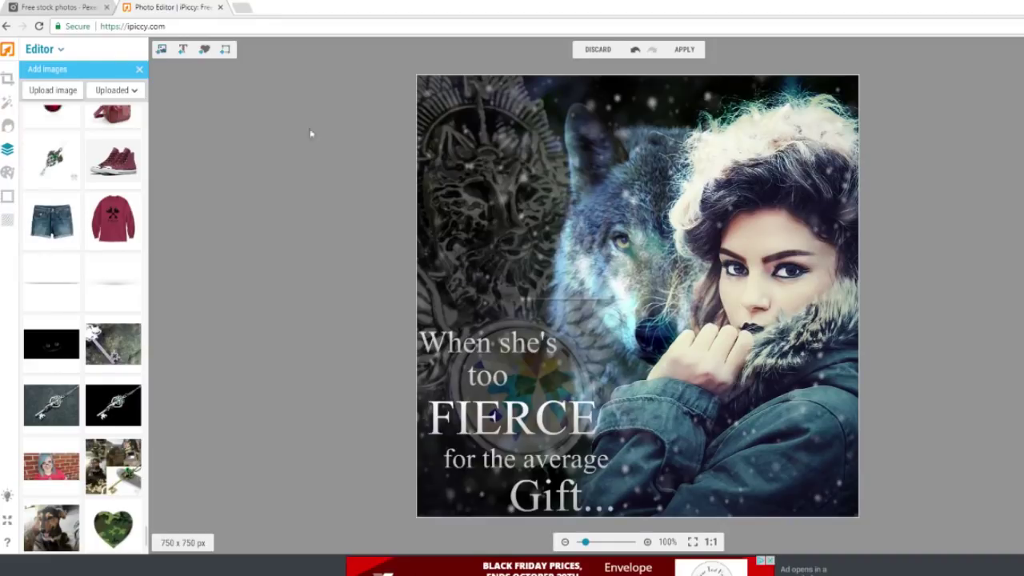
drag(147, 532, 148, 68)
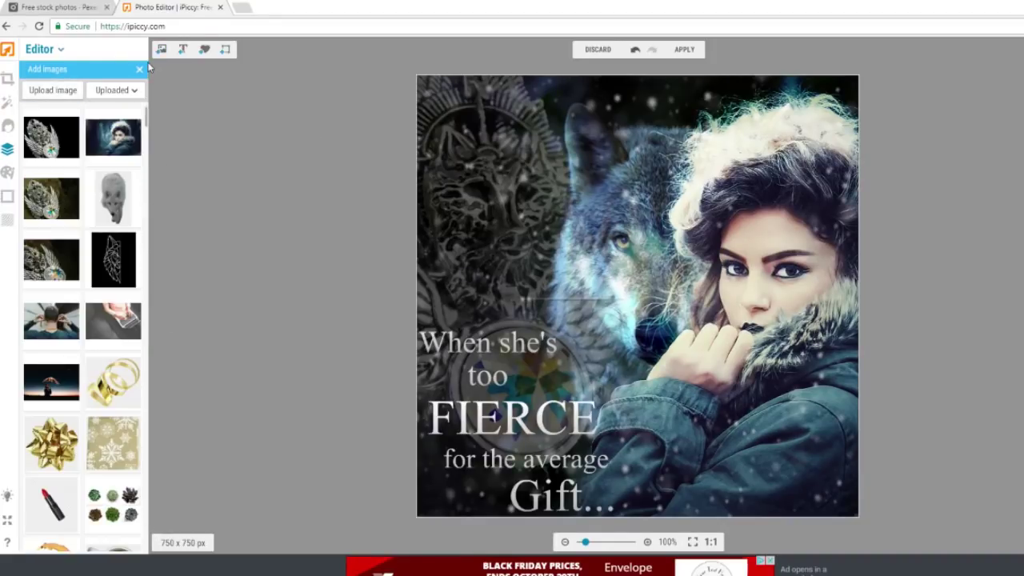
click(625, 309)
Shrink the divider line to the width of "FIERCE", place it directly beneath that word and flip it vertically
drag(629, 314, 770, 315)
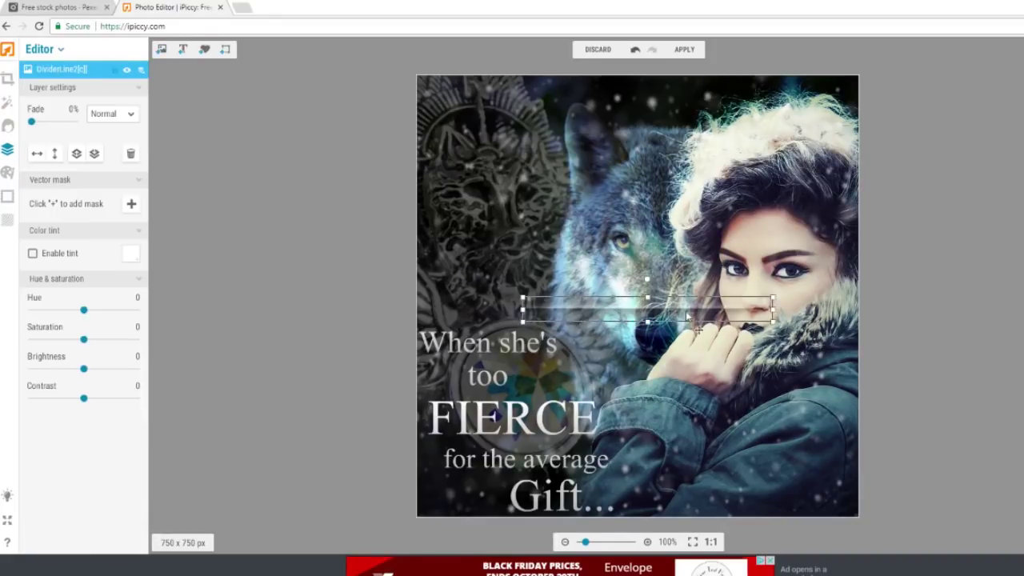
drag(685, 319, 589, 449)
drag(675, 446, 627, 444)
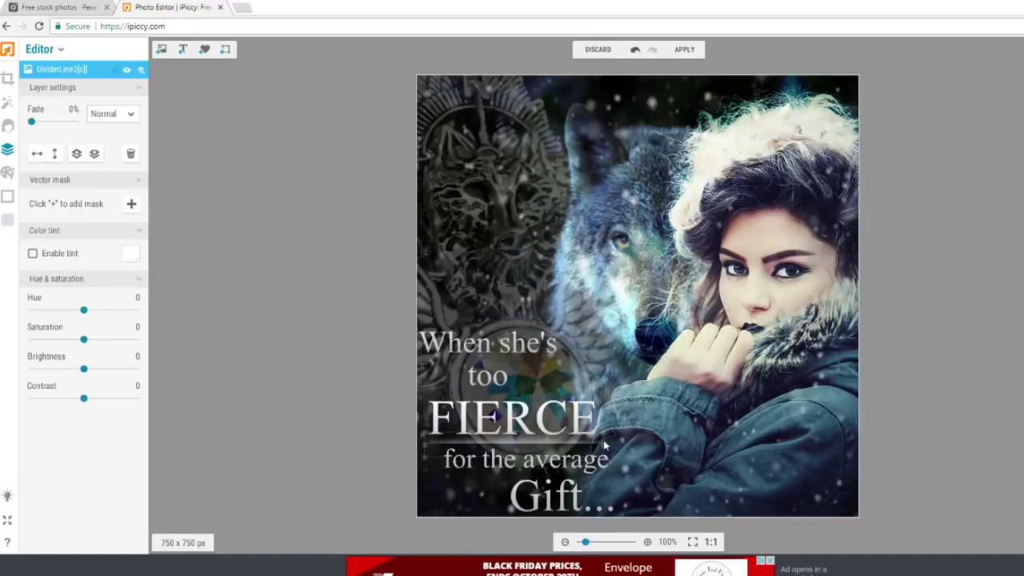
drag(552, 446, 497, 439)
click(54, 154)
click(402, 397)
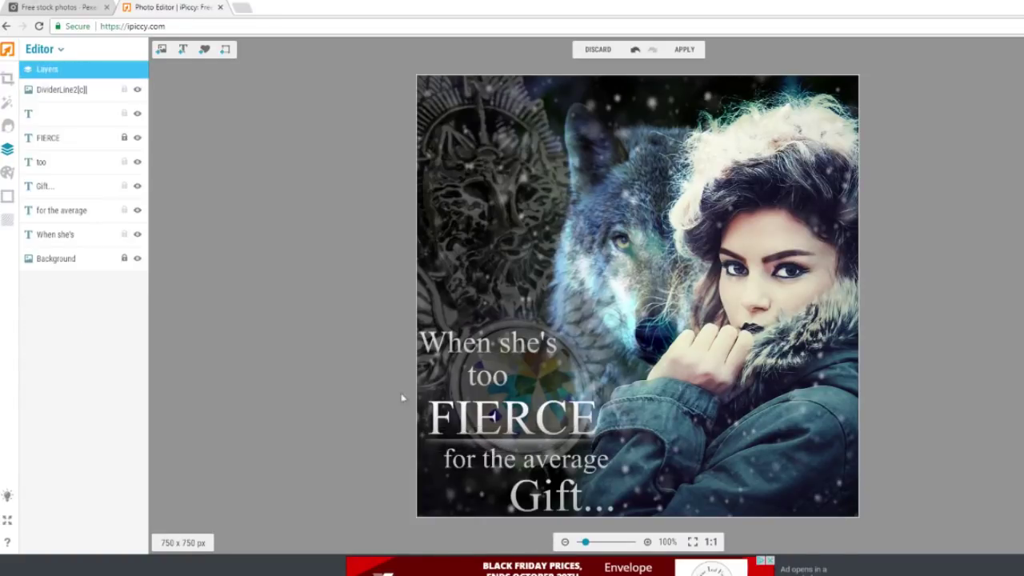
click(161, 50)
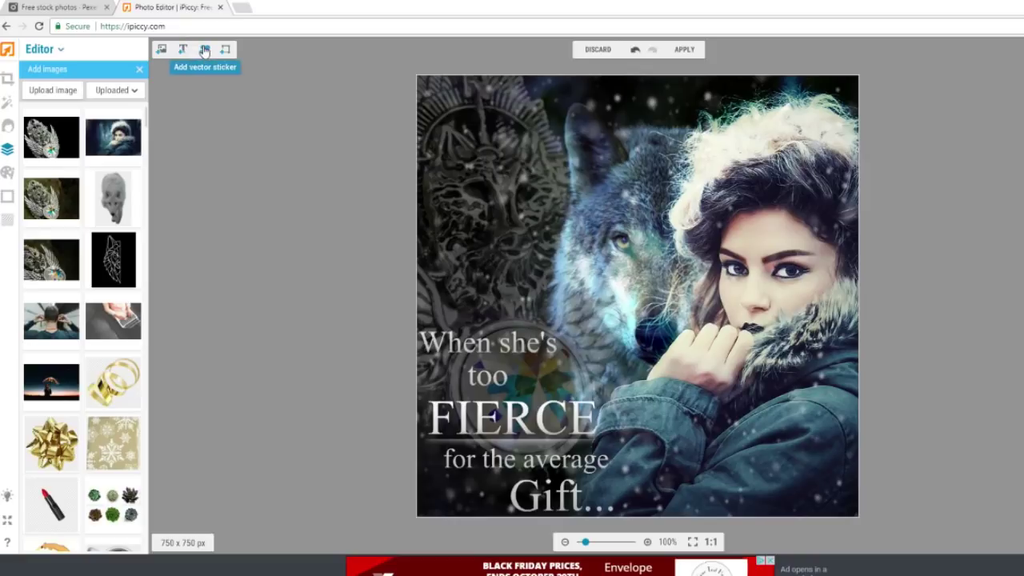
click(204, 49)
scroll(75, 343, down, 1)
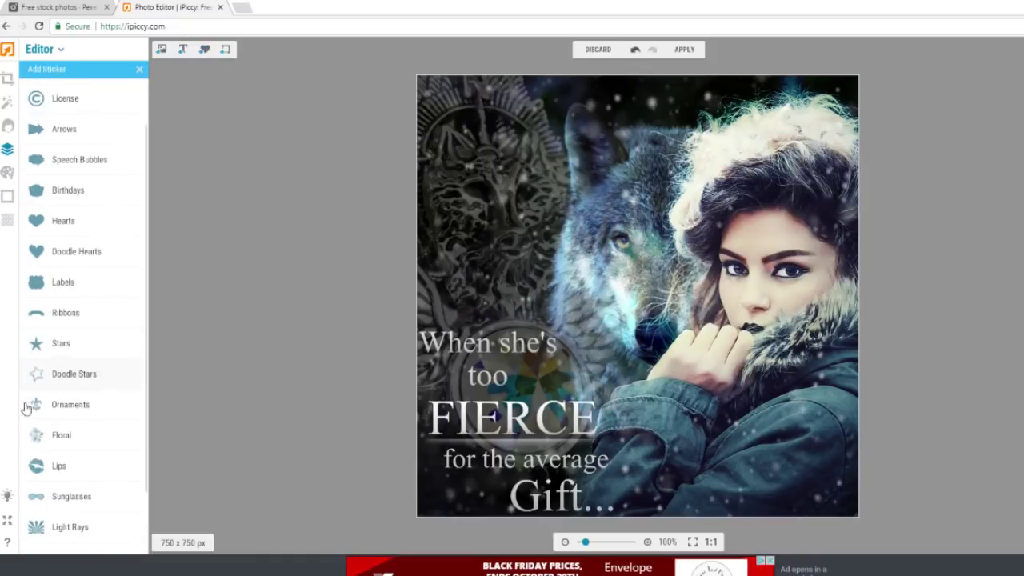
click(77, 413)
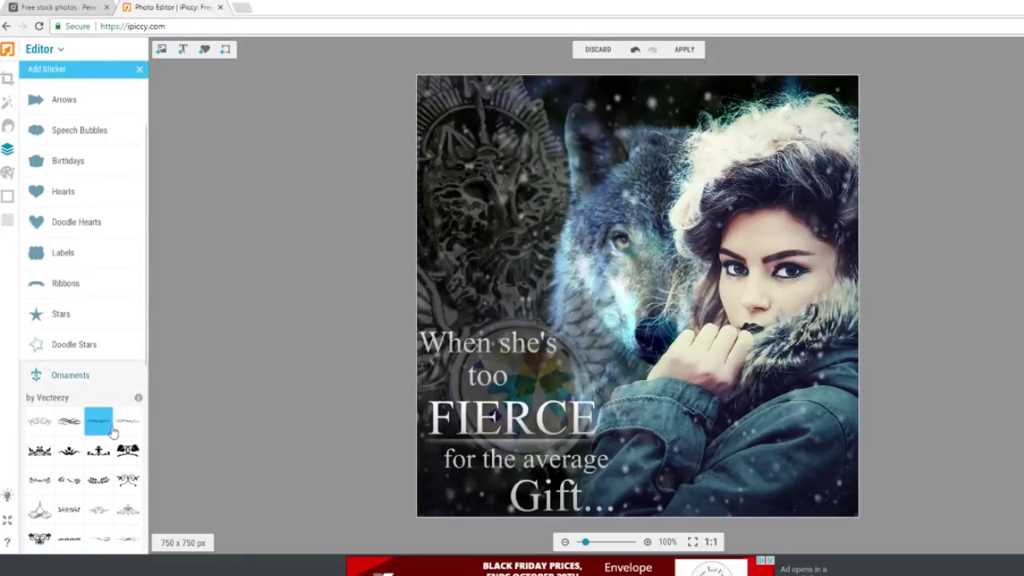
scroll(96, 432, down, 2)
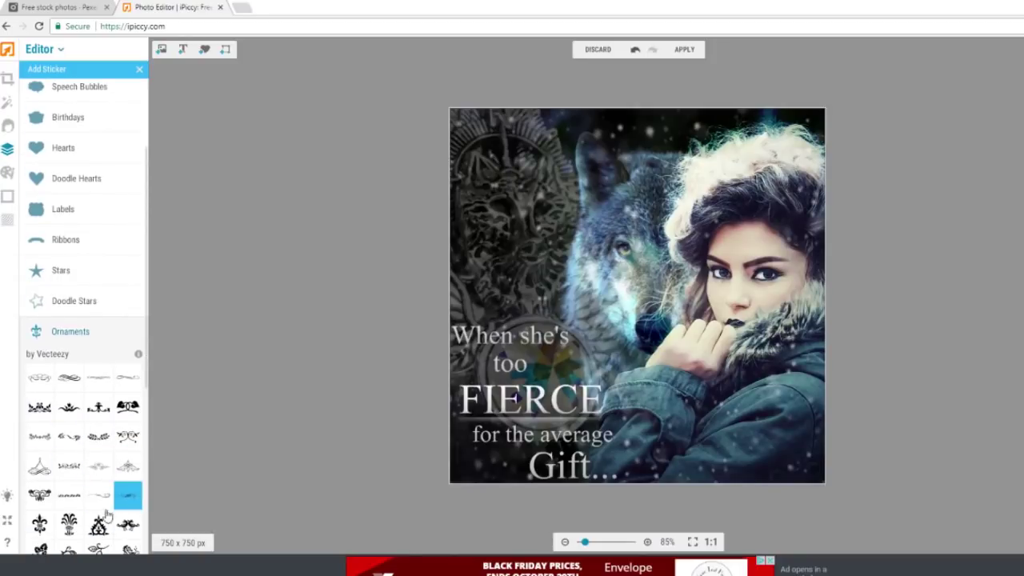
drag(100, 498, 305, 233)
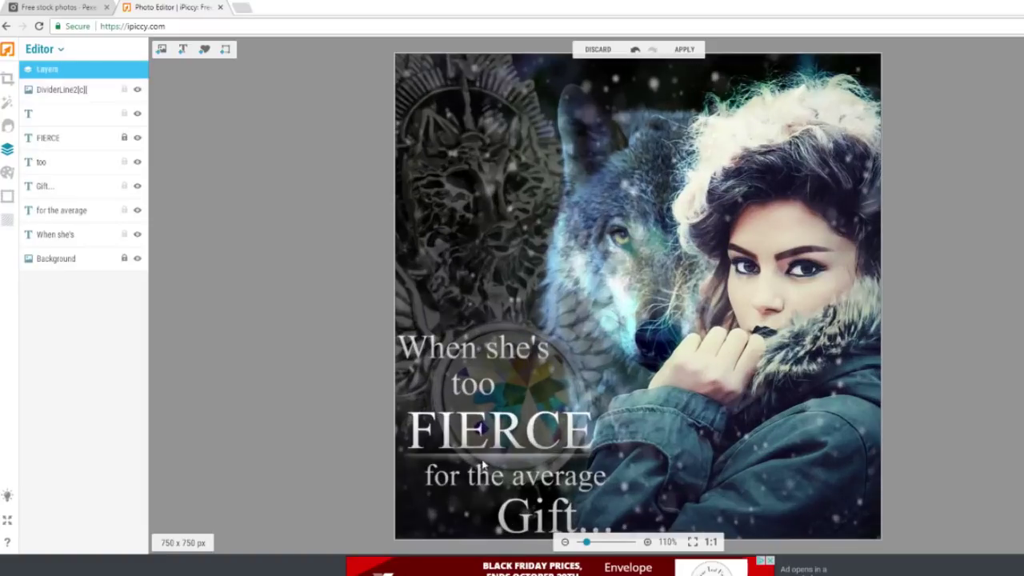
Fine-tune the divider line's position under "FIERCE" and apply the changes to flatten all layers into one image
drag(509, 452, 507, 455)
click(738, 464)
click(710, 542)
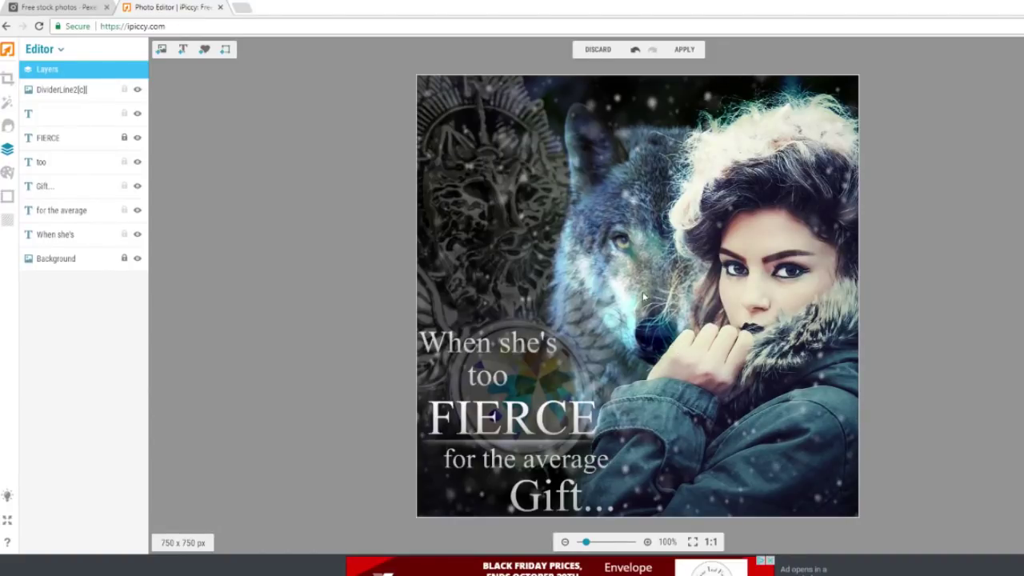
click(694, 54)
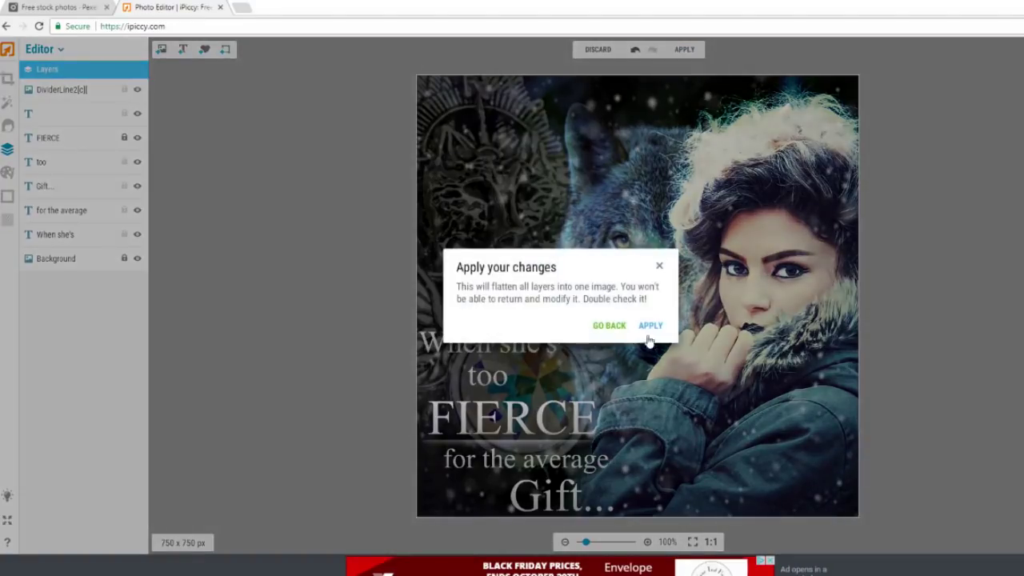
click(649, 326)
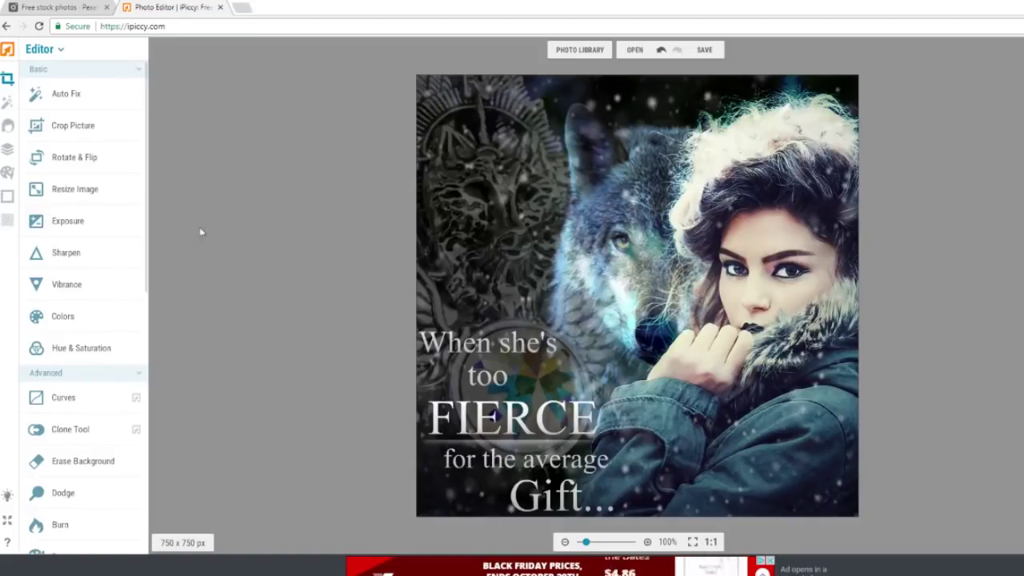
Start the Eye Bright tool with a brush size of 3 on the woman's eyes
scroll(716, 340, up, 1)
scroll(889, 344, up, 3)
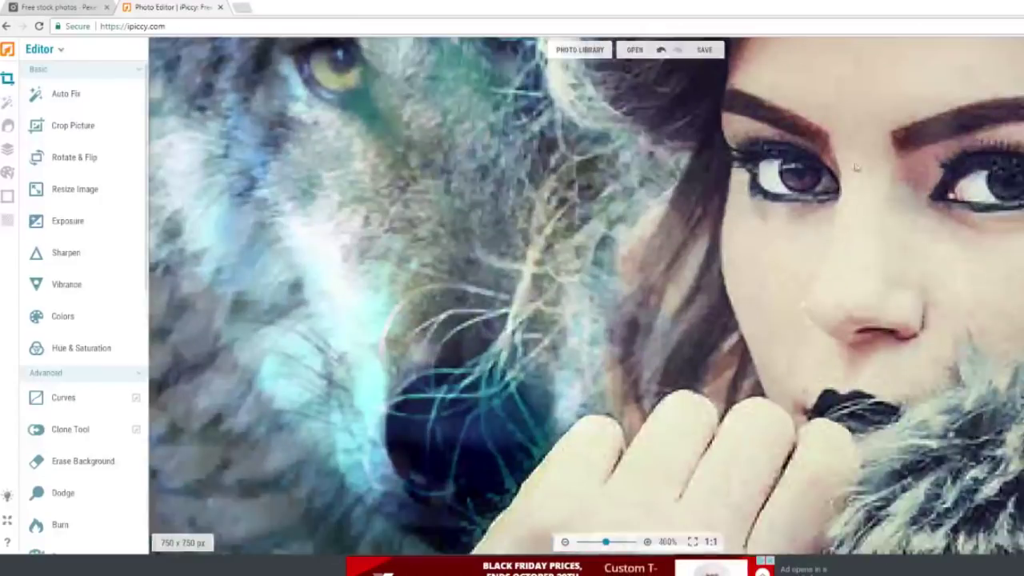
scroll(888, 344, down, 4)
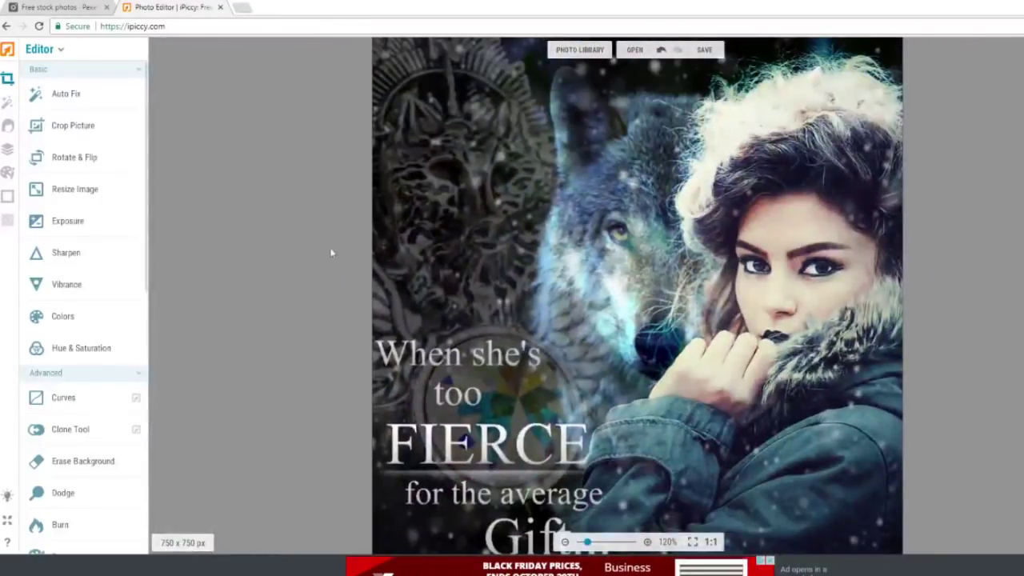
scroll(530, 303, down, 1)
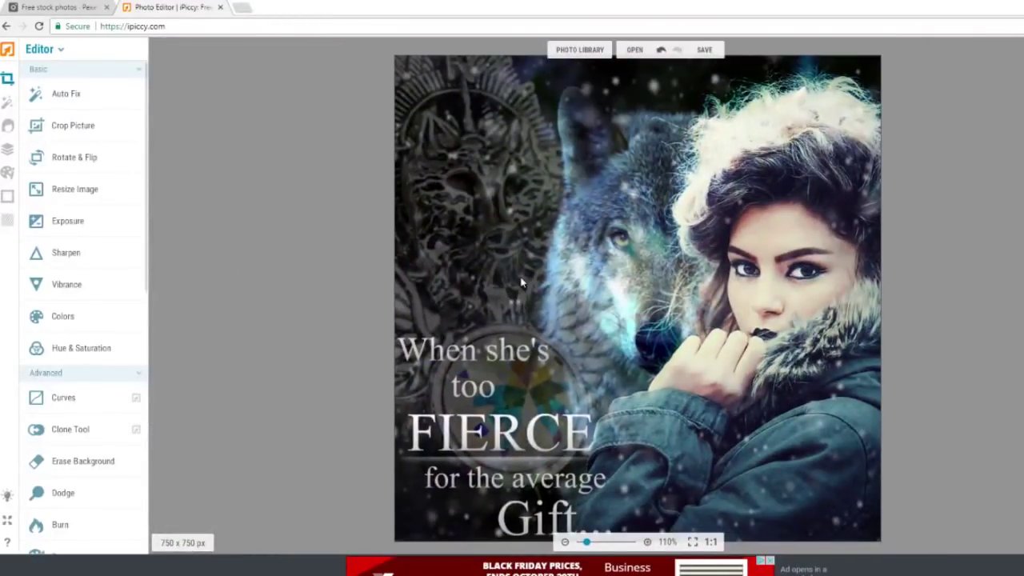
click(8, 128)
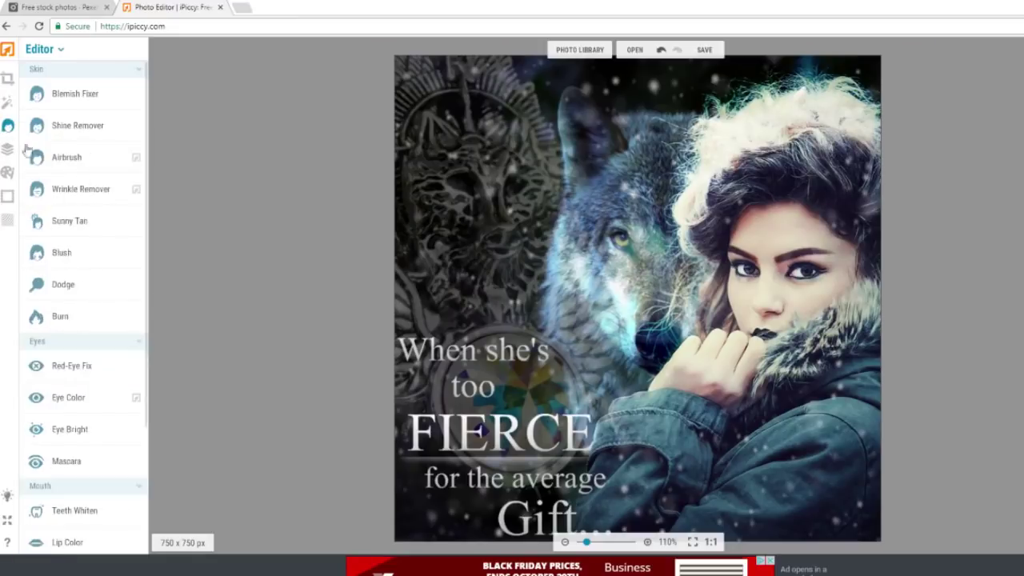
click(70, 430)
mouse_move(39, 456)
mouse_down()
mouse_move(60, 460)
mouse_move(33, 465)
mouse_up()
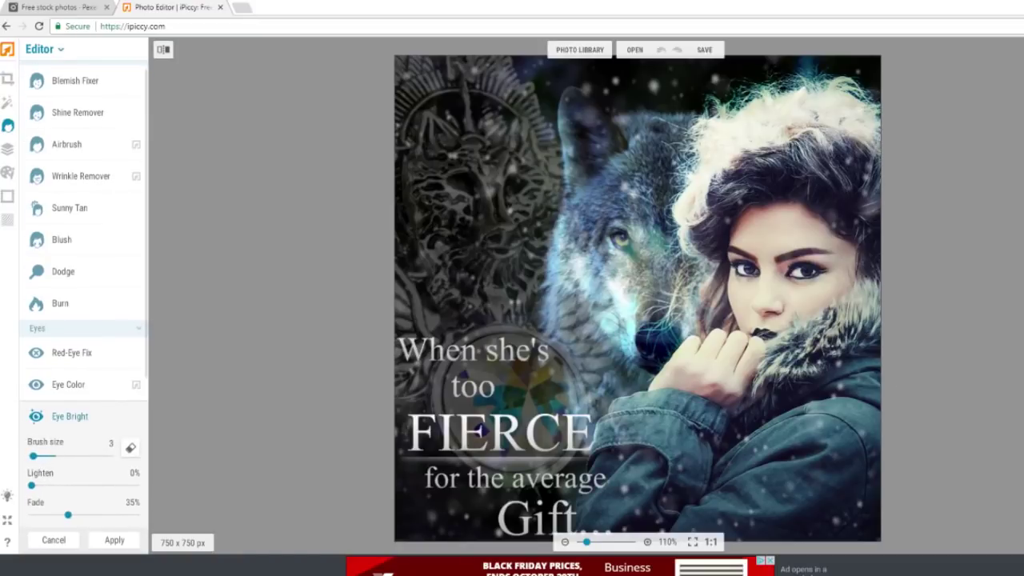
scroll(804, 262, up, 10)
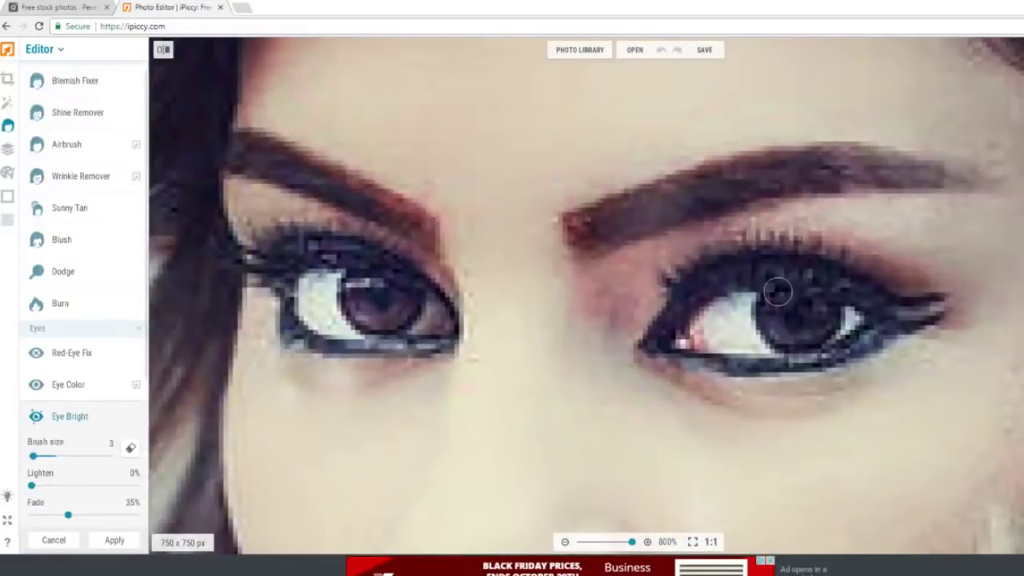
Brighten the iris of the woman's eye using the Eye Bright brush at size 3 with 35% fade, and save the picture
mouse_move(777, 292)
mouse_down()
mouse_move(774, 331)
mouse_move(820, 304)
mouse_up()
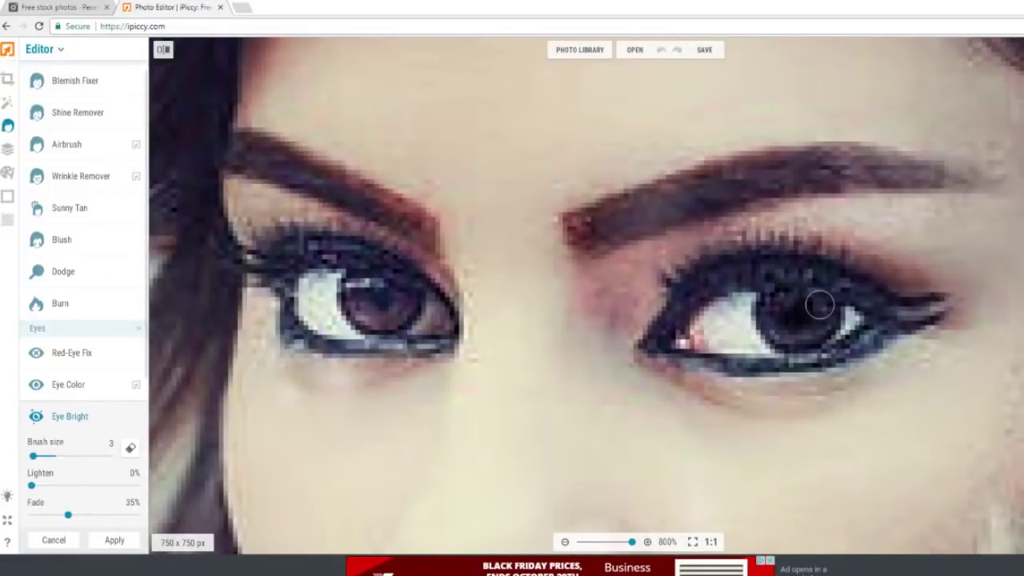
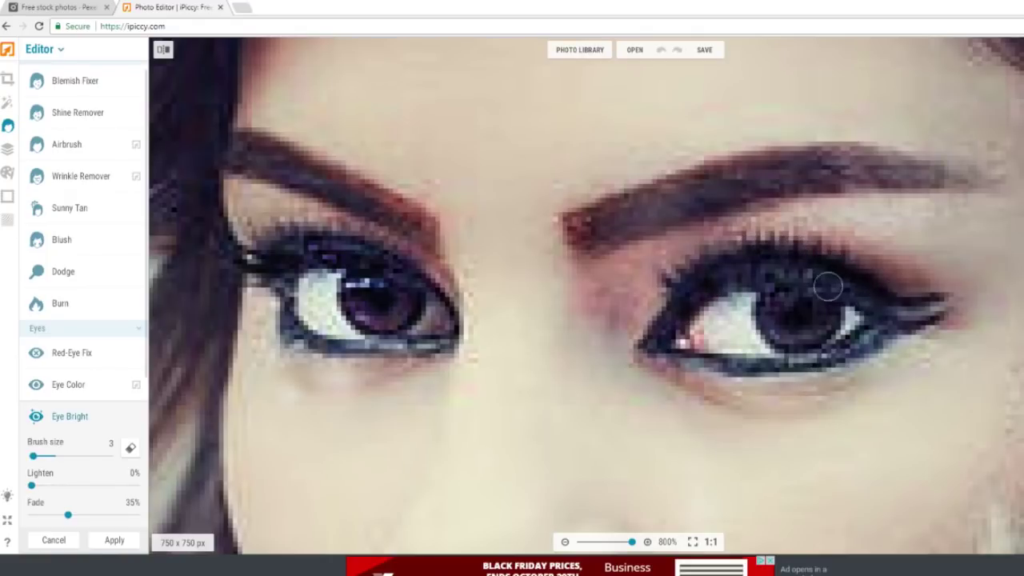
scroll(829, 287, down, 6)
scroll(637, 296, down, 3)
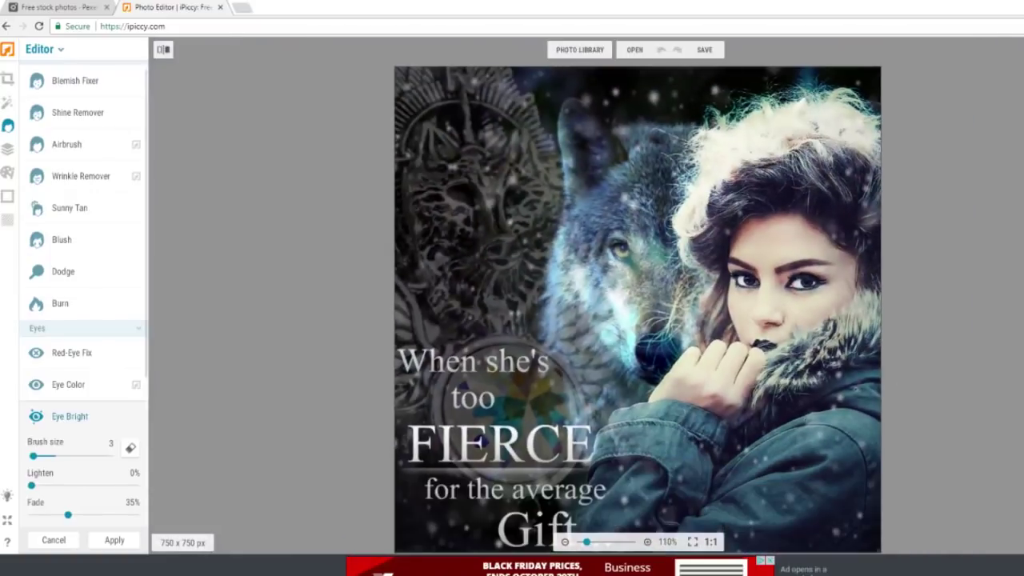
scroll(632, 244, up, 5)
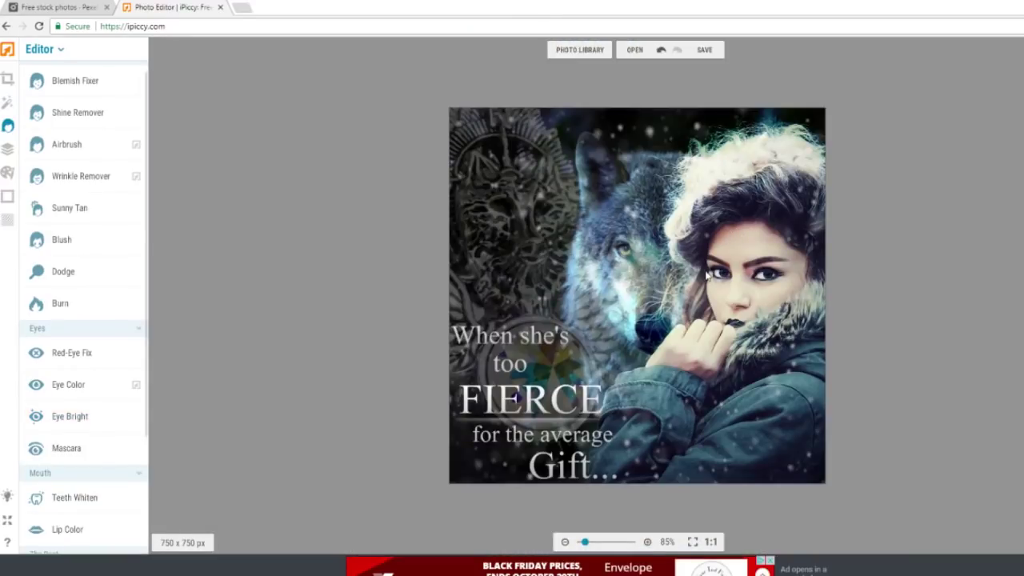
click(712, 51)
click(716, 81)
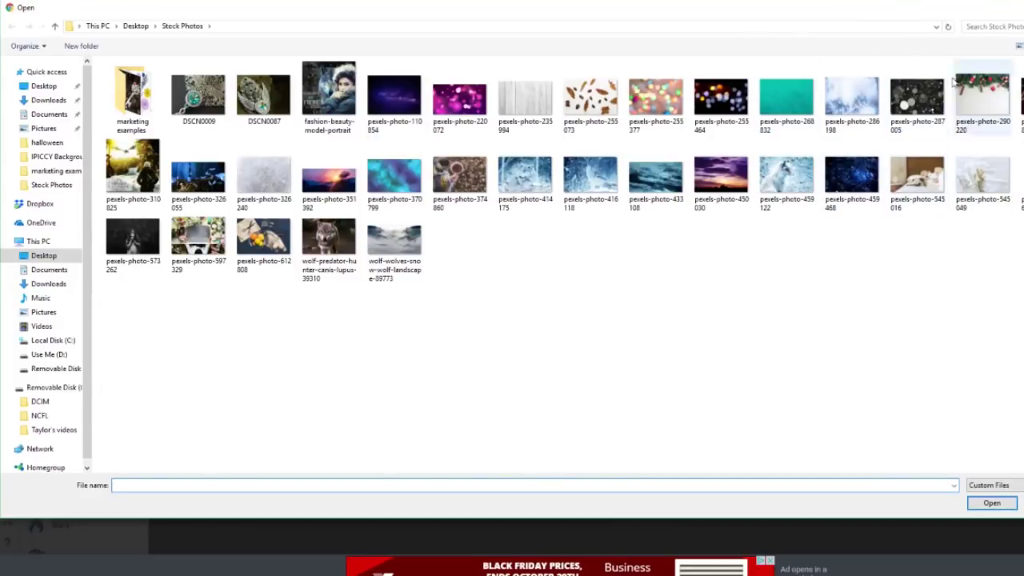
Add the stock photo pexels-photo-290220 to the photo library and open it for editing
double_click(981, 97)
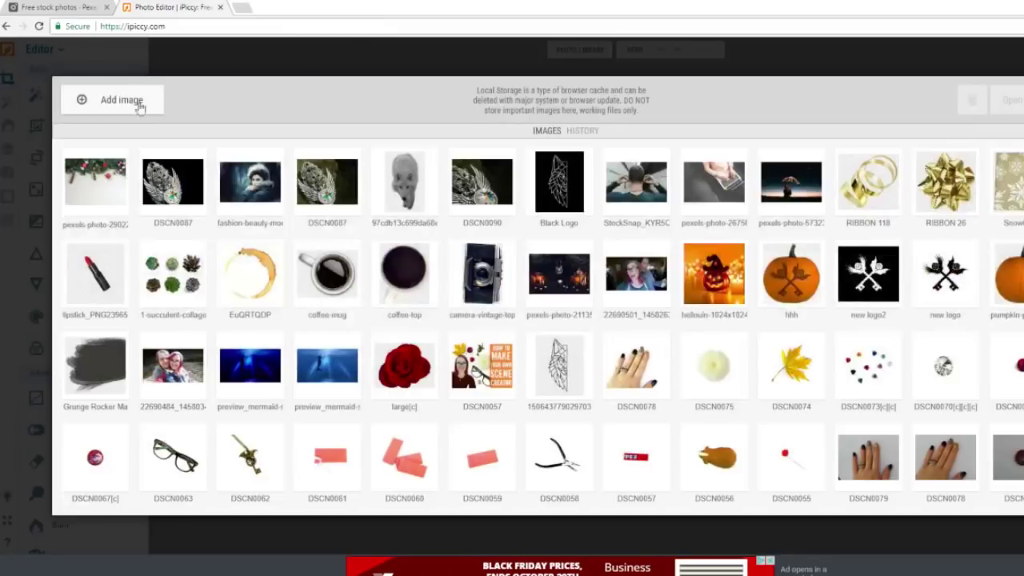
click(113, 165)
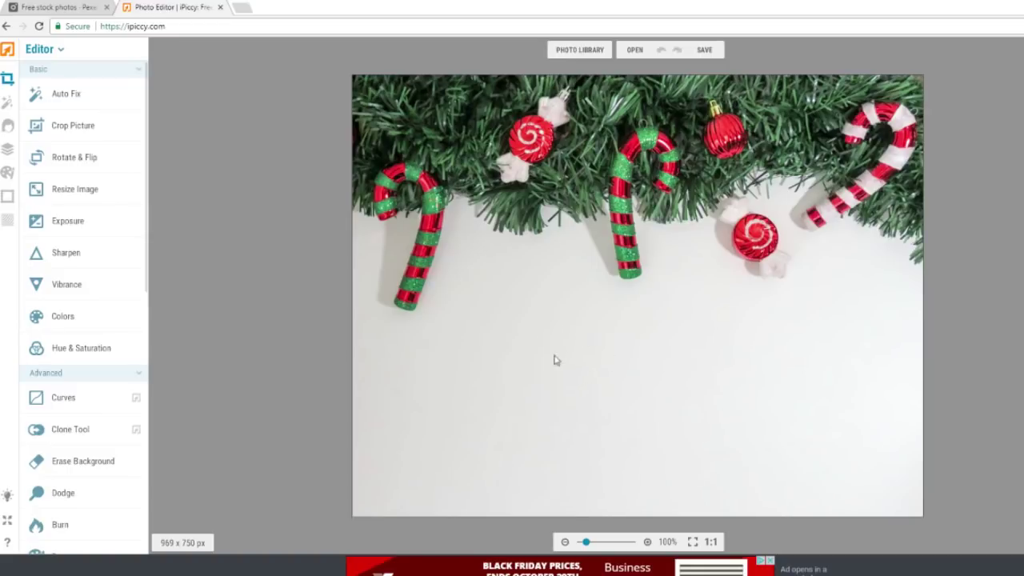
scroll(646, 357, up, 5)
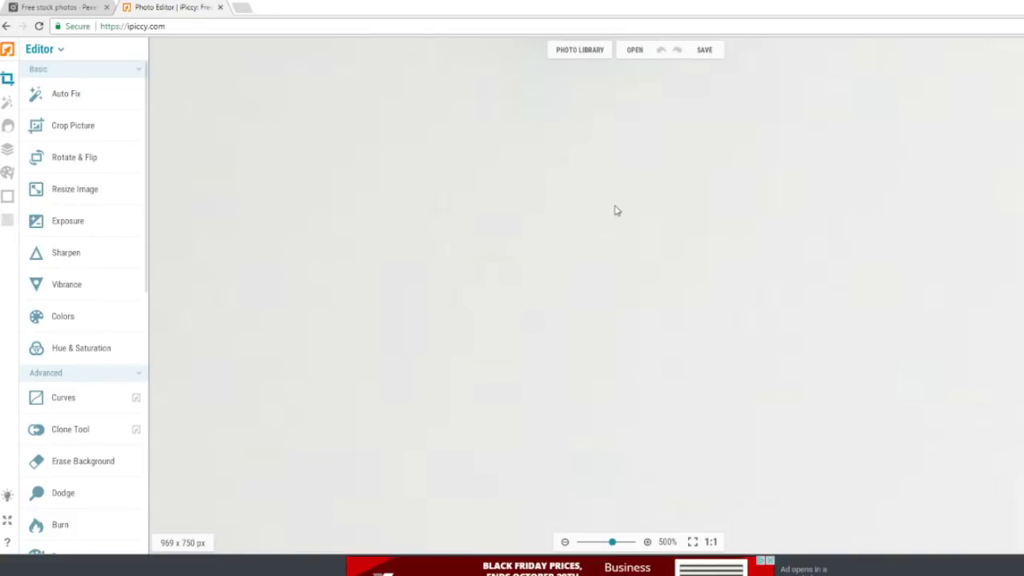
scroll(616, 210, down, 5)
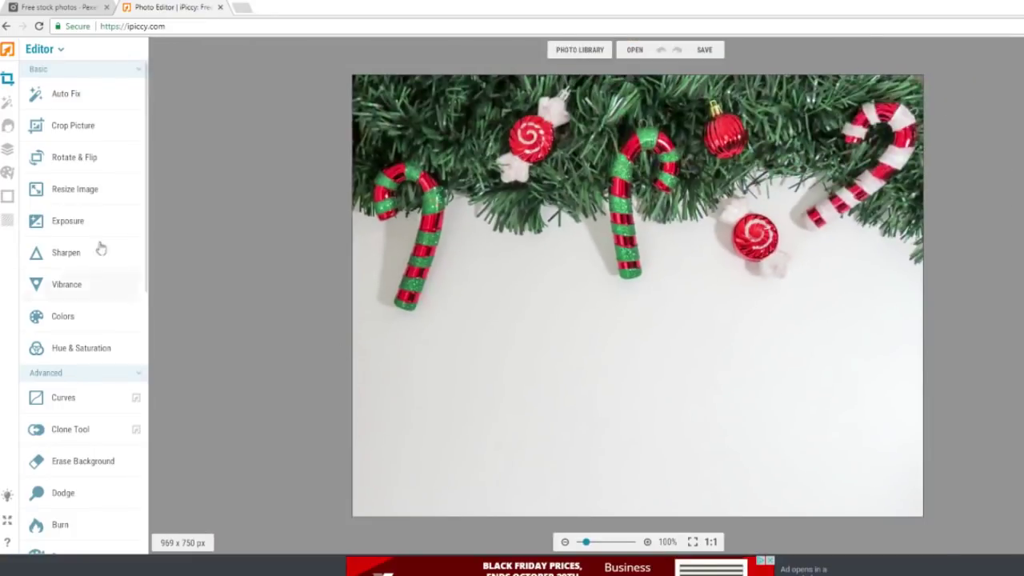
click(57, 220)
drag(31, 282, 73, 303)
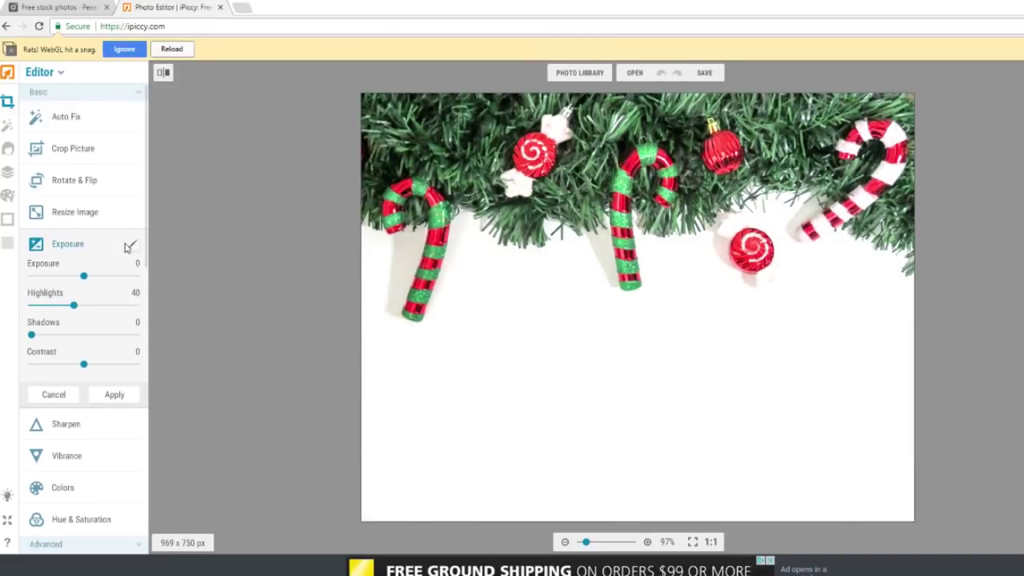
click(54, 395)
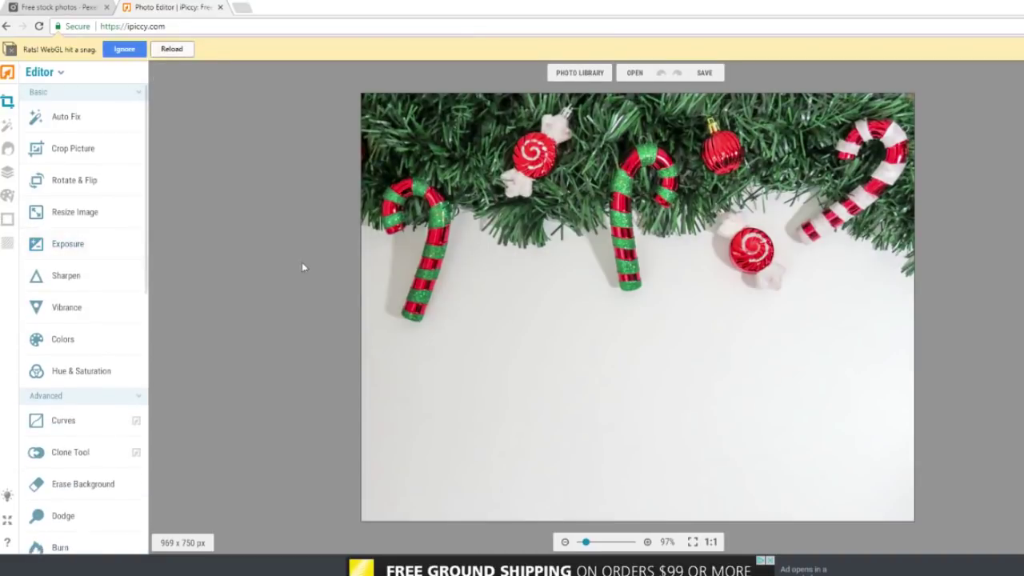
Raise the garland photo's exposure highlights to 71 to whiten the background
click(68, 212)
click(68, 361)
drag(32, 305, 109, 308)
Reverse the effect mask and paint the highlights over only the background below the garland with a size 60 brush, and apply it
click(132, 244)
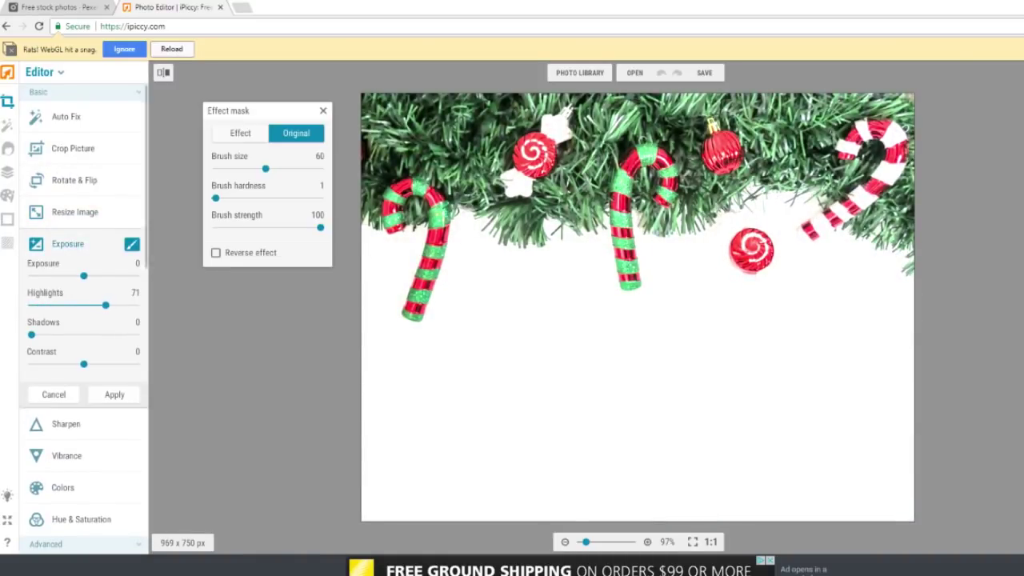
mouse_move(384, 276)
mouse_down()
mouse_move(405, 248)
mouse_move(476, 264)
mouse_move(567, 263)
mouse_move(600, 365)
mouse_move(423, 454)
mouse_move(429, 494)
mouse_move(783, 440)
mouse_move(892, 371)
mouse_move(830, 310)
mouse_move(844, 272)
mouse_move(682, 315)
mouse_move(669, 253)
mouse_move(717, 298)
mouse_move(786, 336)
mouse_move(817, 265)
mouse_move(803, 227)
mouse_move(810, 207)
mouse_move(886, 256)
mouse_up()
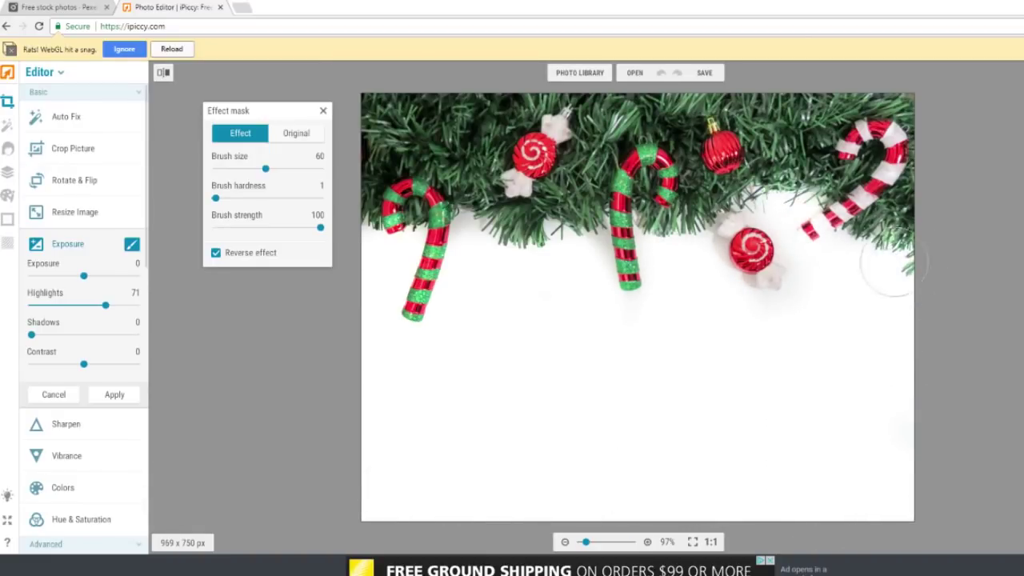
click(579, 236)
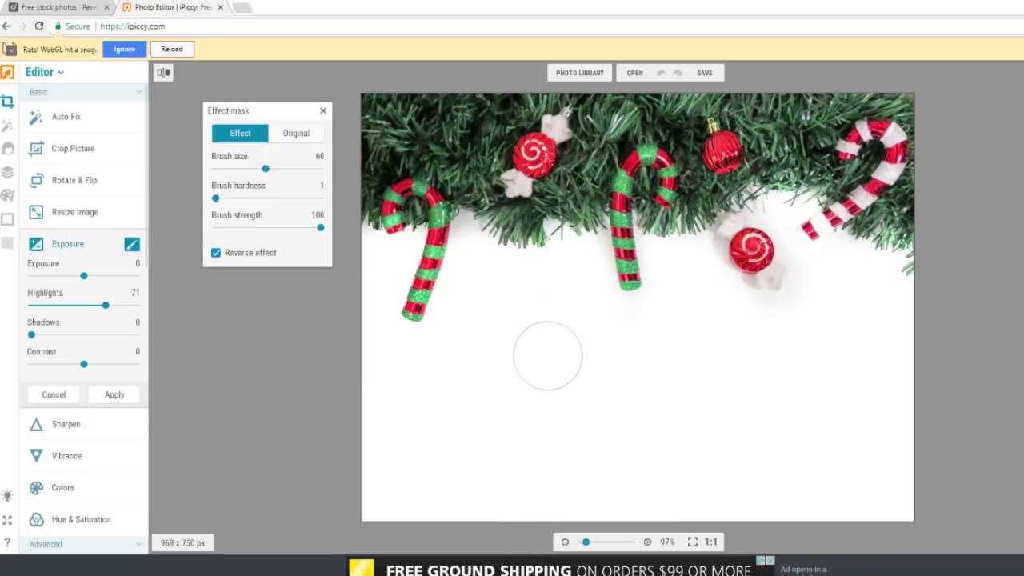
click(115, 394)
scroll(848, 249, up, 2)
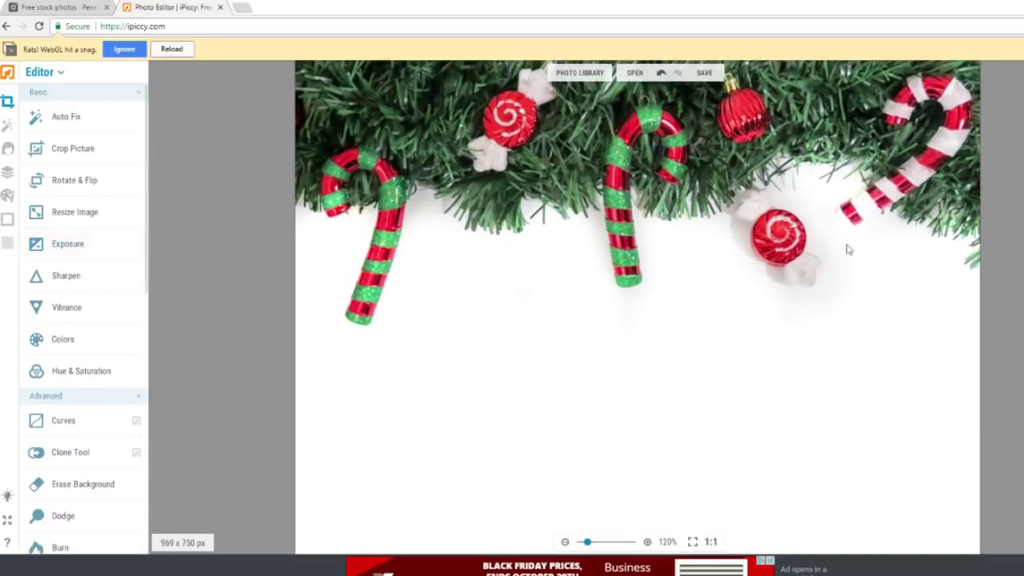
scroll(760, 320, down, 3)
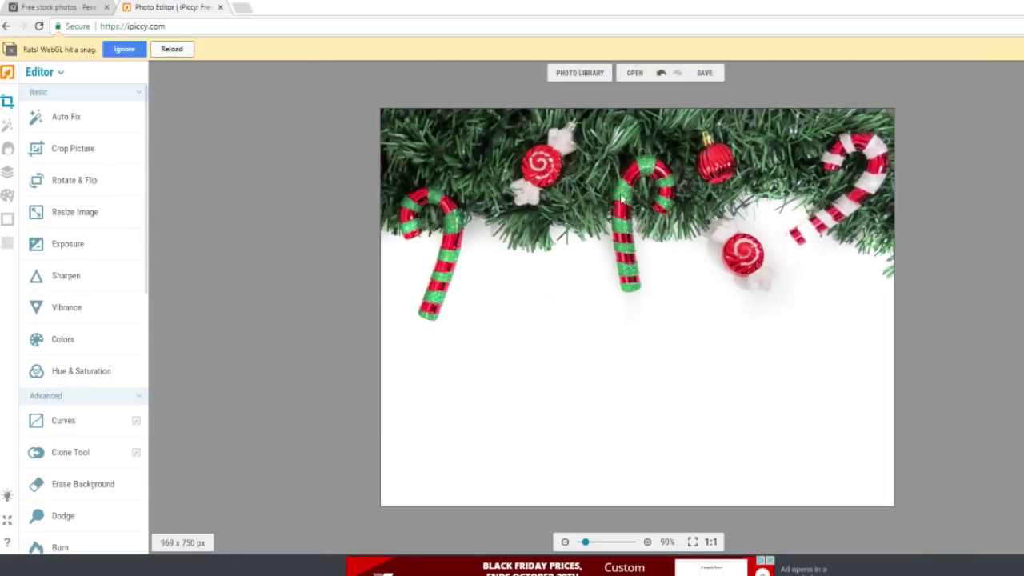
Crop the photo to a 750 x 750 px square that starts at its left edge and keeps both green-striped candy canes
click(58, 152)
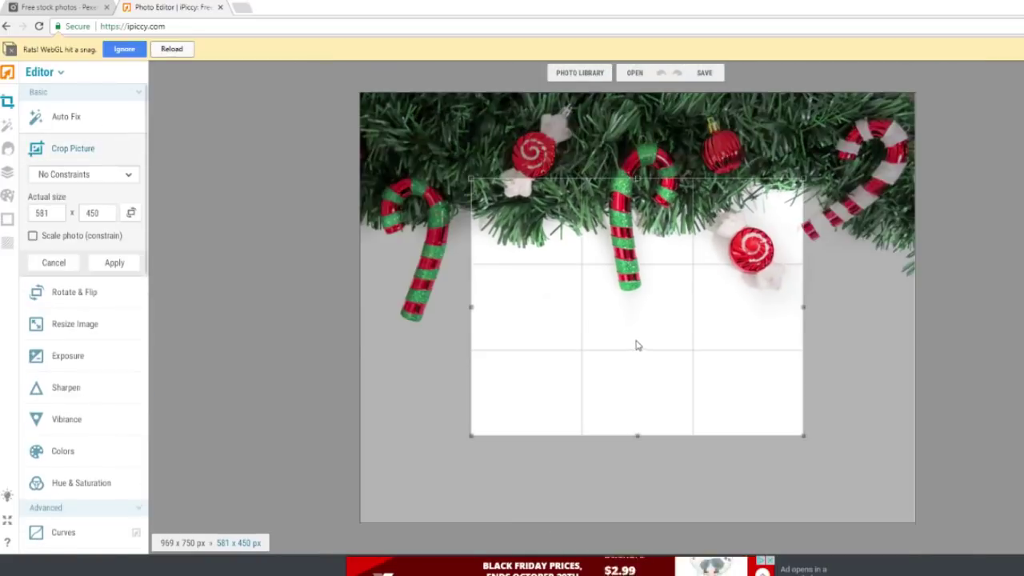
drag(521, 344, 524, 522)
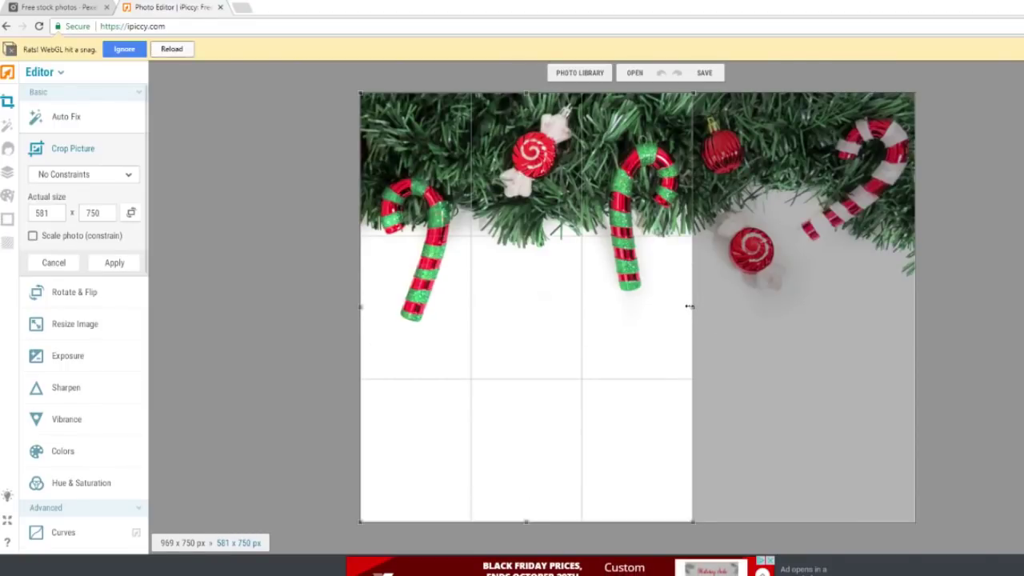
drag(692, 306, 788, 296)
click(114, 263)
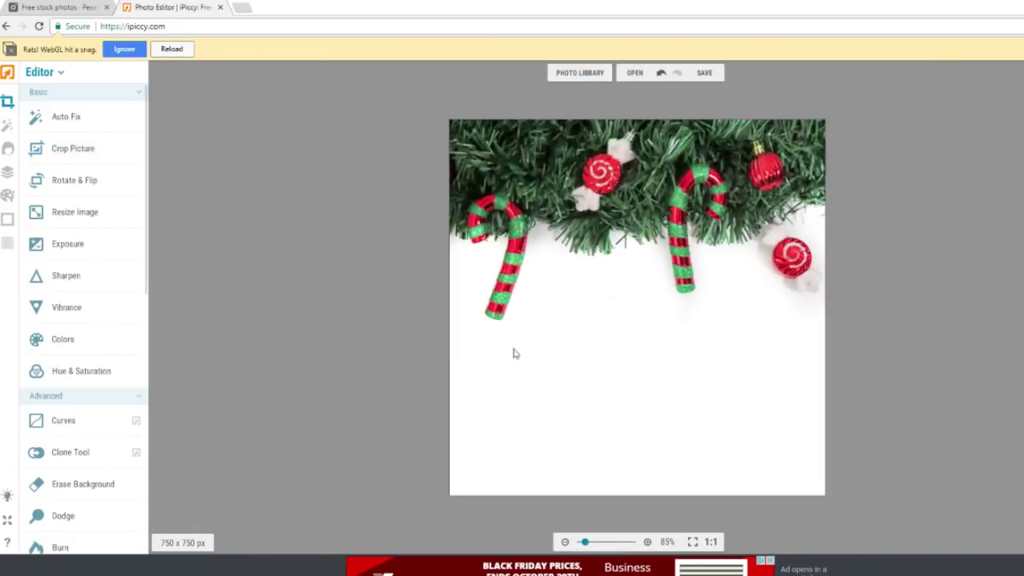
Try the picture in every 90-degree orientation by rotating it right repeatedly, and apply it with the garland back along the upper edge
click(64, 184)
click(70, 209)
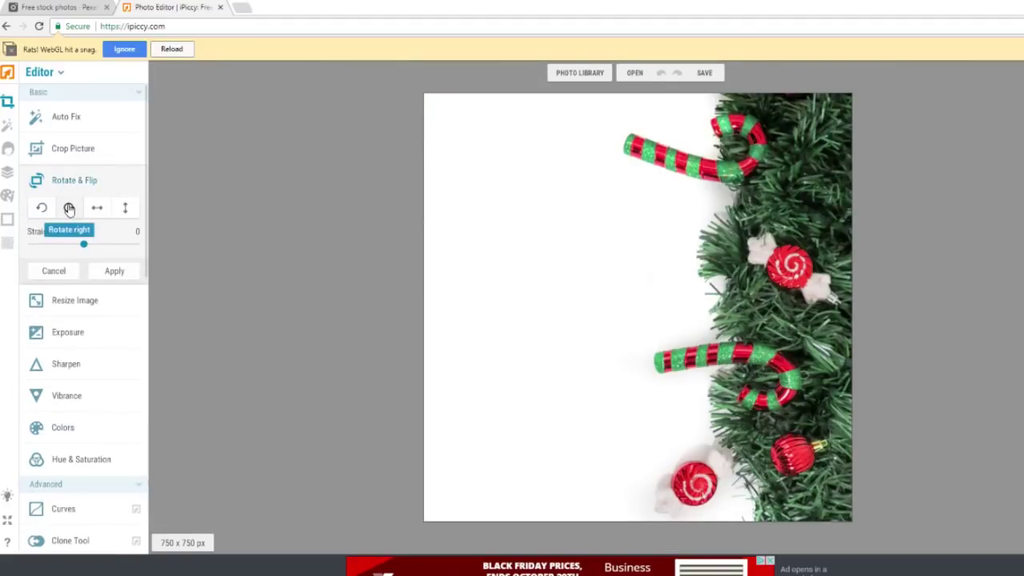
click(70, 208)
click(70, 209)
click(70, 209)
click(70, 209)
click(70, 209)
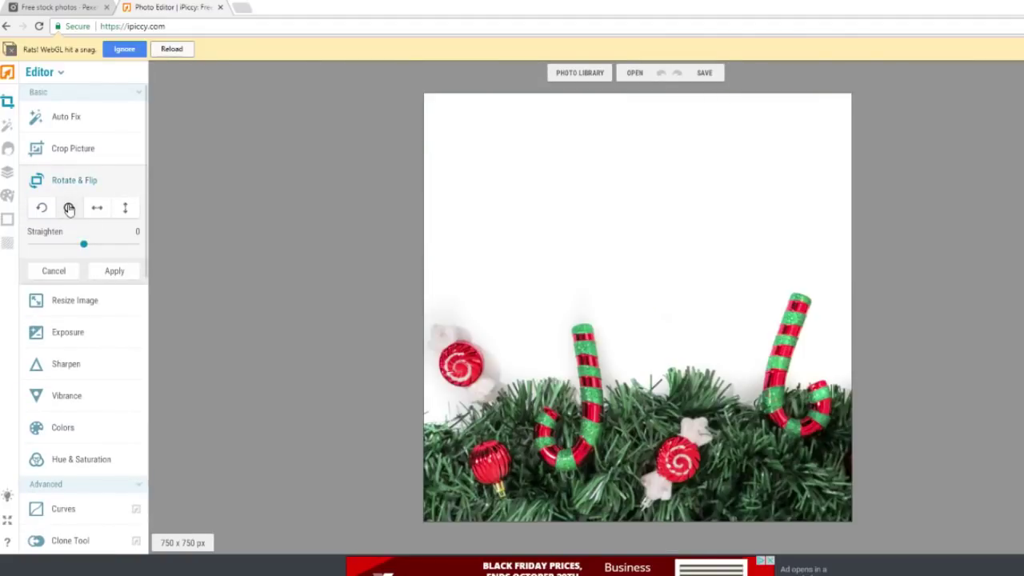
click(69, 209)
click(70, 209)
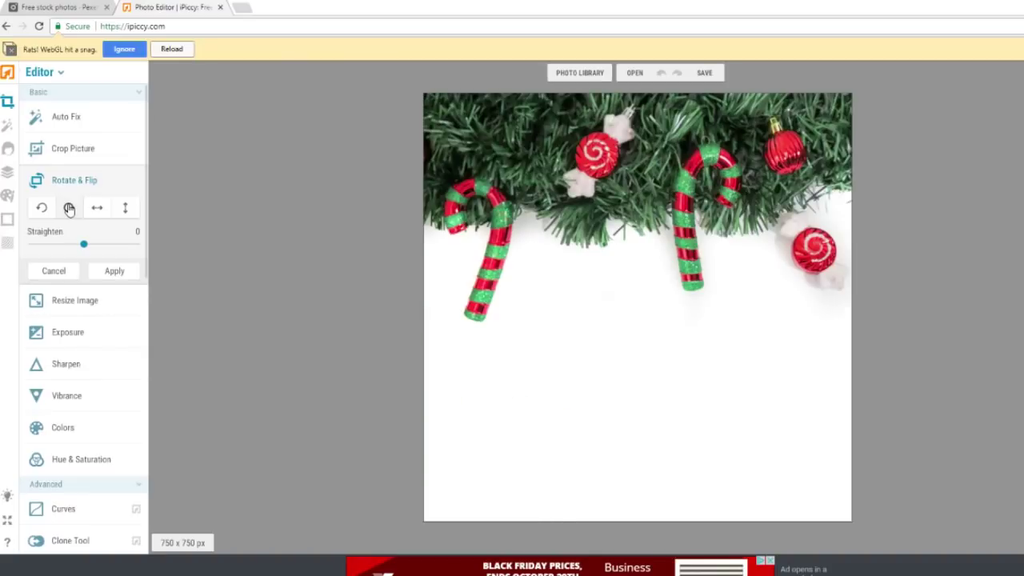
click(69, 209)
click(70, 209)
click(70, 209)
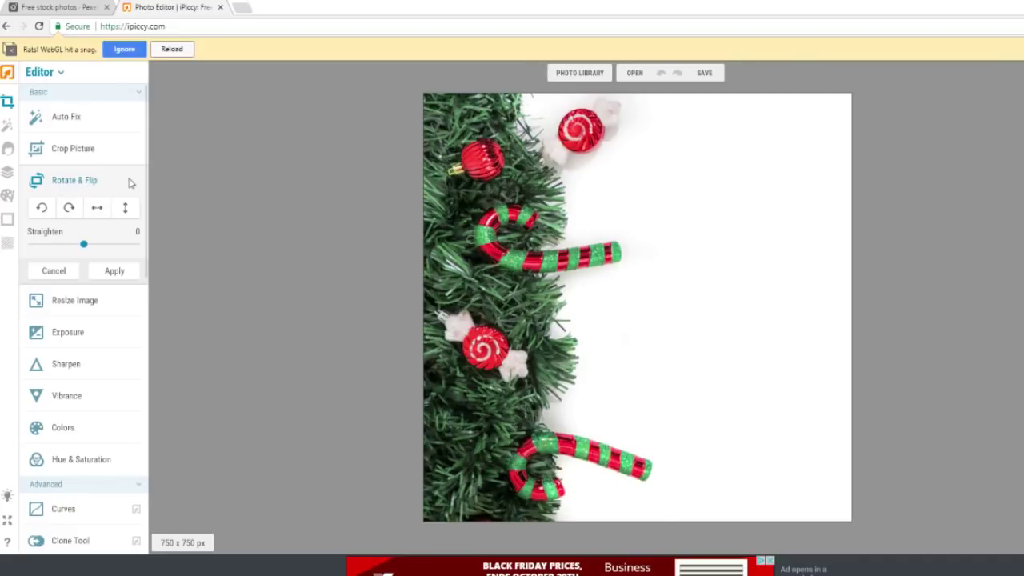
click(69, 207)
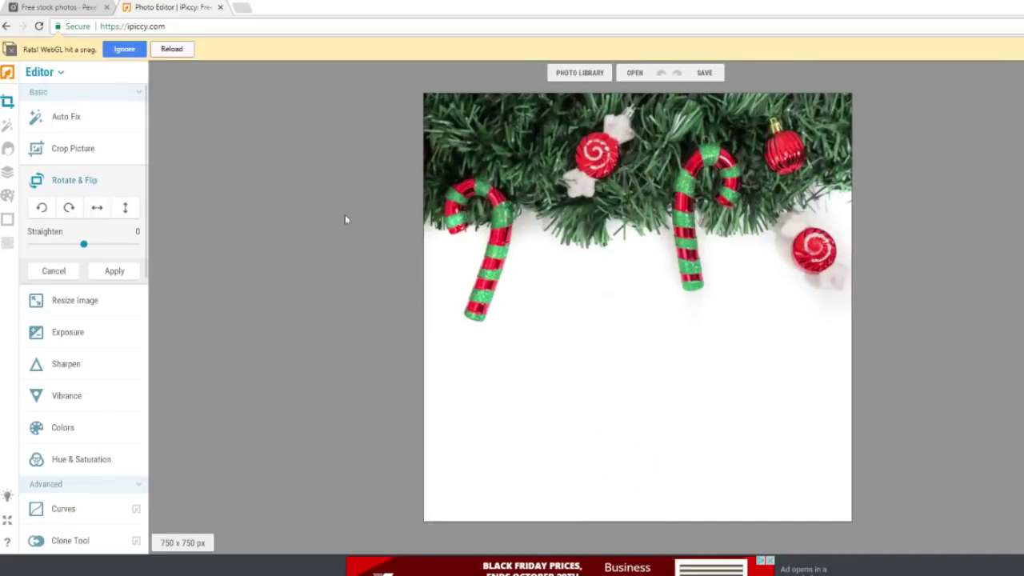
click(114, 271)
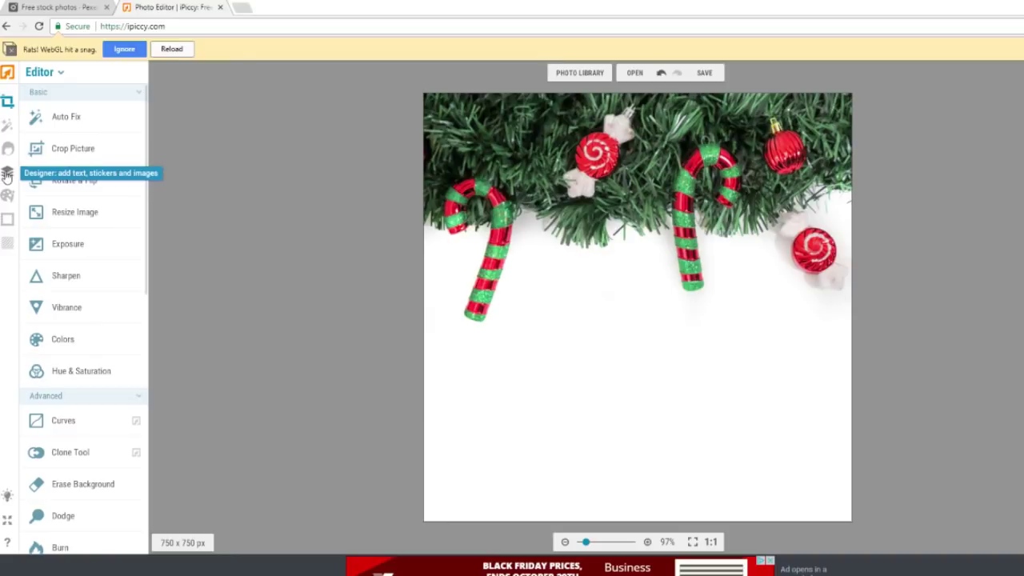
Add the key necklace photo DSCN9826 as a layer and enlarge it to cover most of the canvas width
click(7, 174)
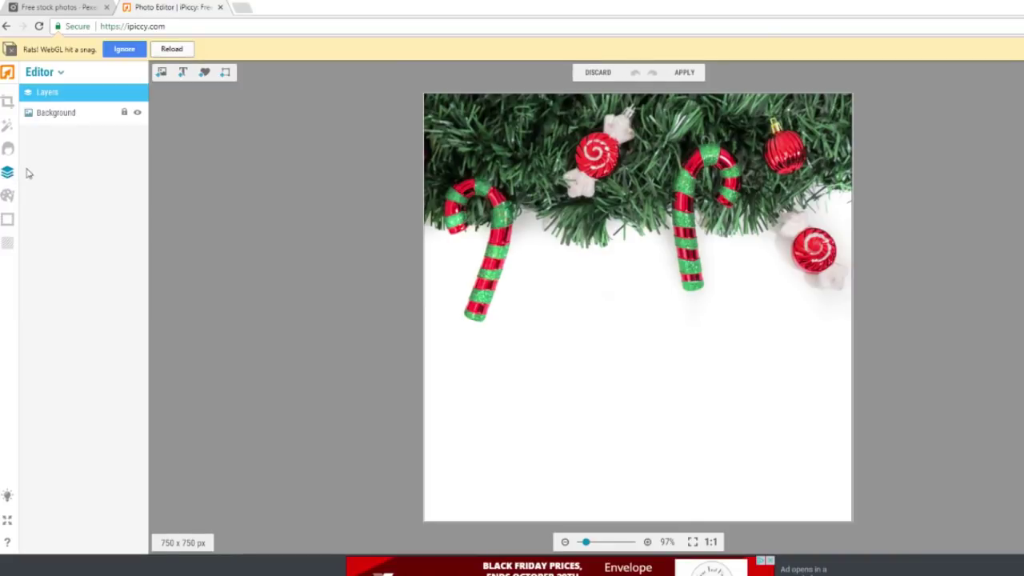
click(161, 73)
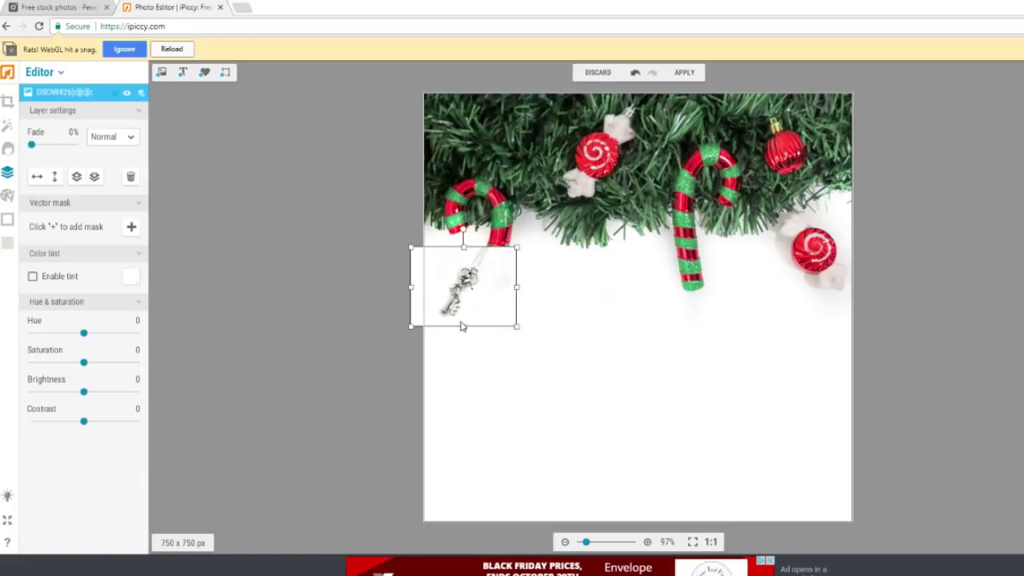
drag(462, 327, 832, 524)
drag(764, 480, 700, 444)
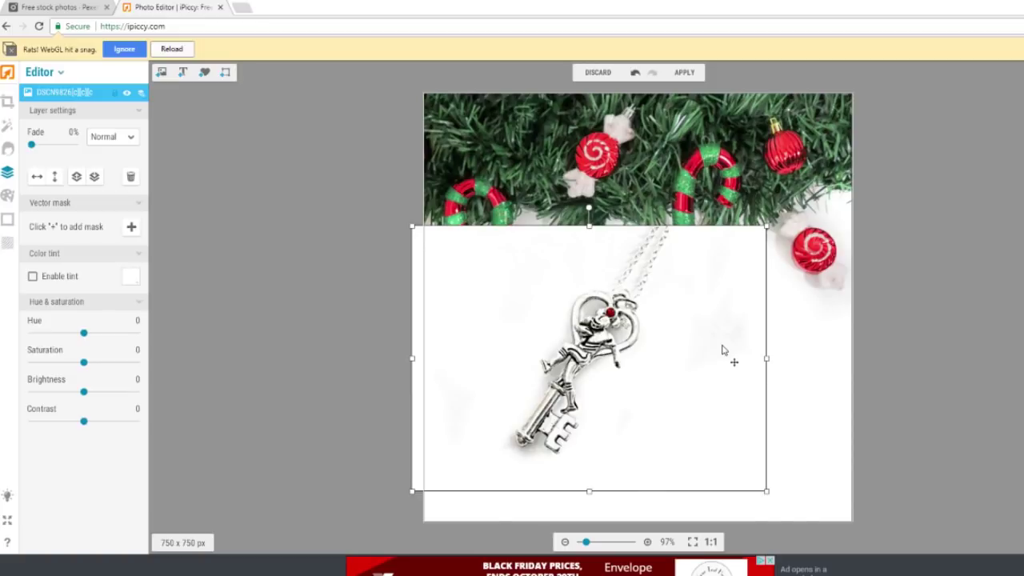
Reposition the necklace photo over the white area so its upper edge sits below the garland
mouse_move(637, 326)
mouse_down()
mouse_move(660, 361)
mouse_move(644, 324)
mouse_up()
drag(562, 337, 507, 326)
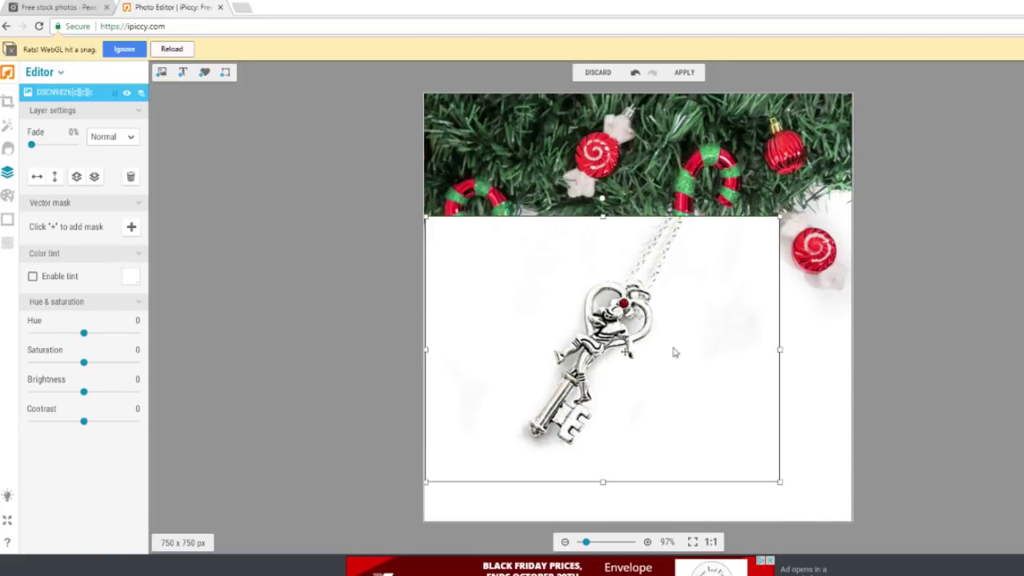
drag(674, 352, 677, 400)
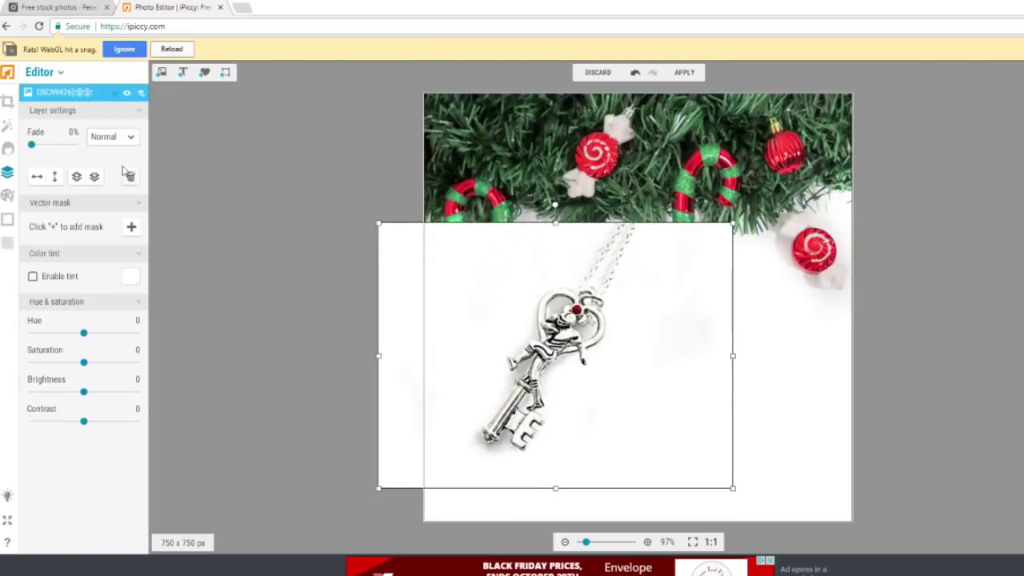
drag(511, 356, 410, 371)
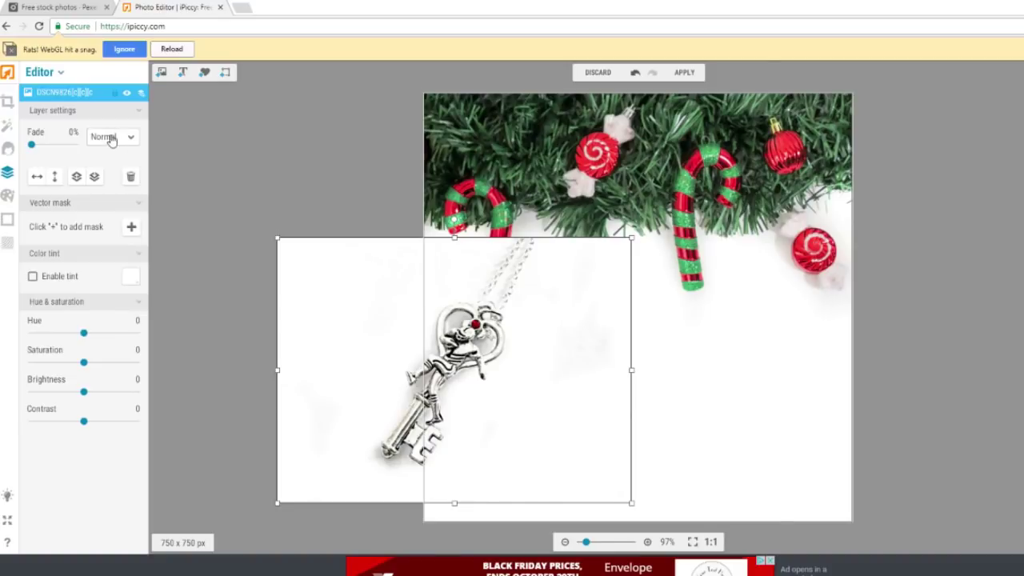
drag(530, 362, 650, 391)
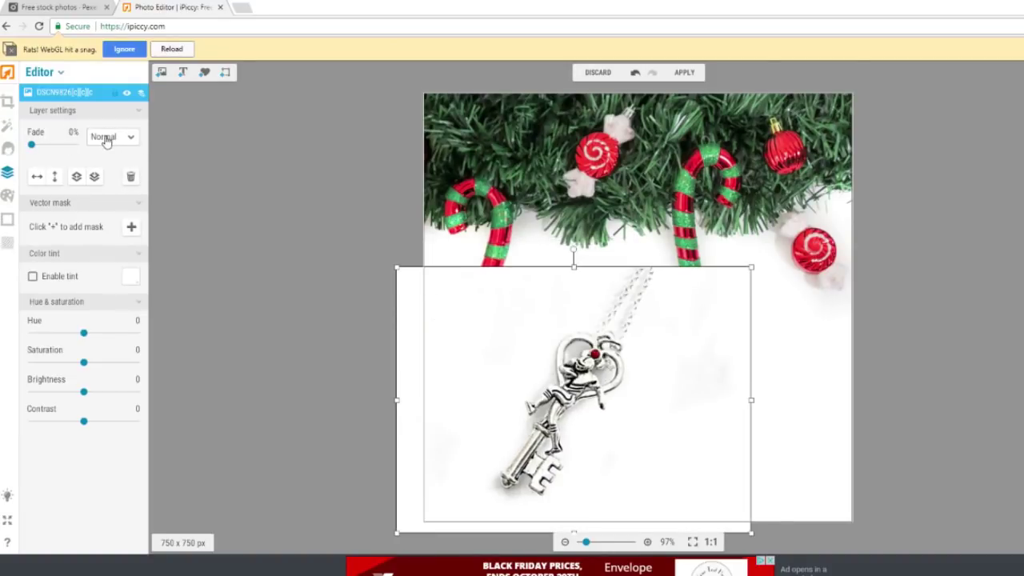
Set the necklace layer's blend mode to Multiply and rotate and position it so the key hangs upright from the garland
click(106, 140)
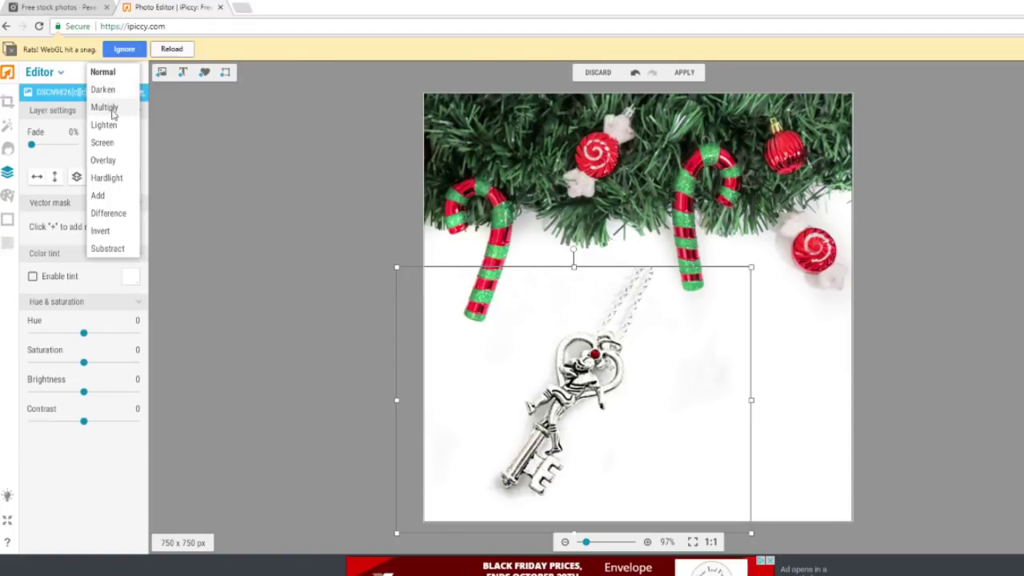
click(112, 114)
drag(688, 396, 652, 388)
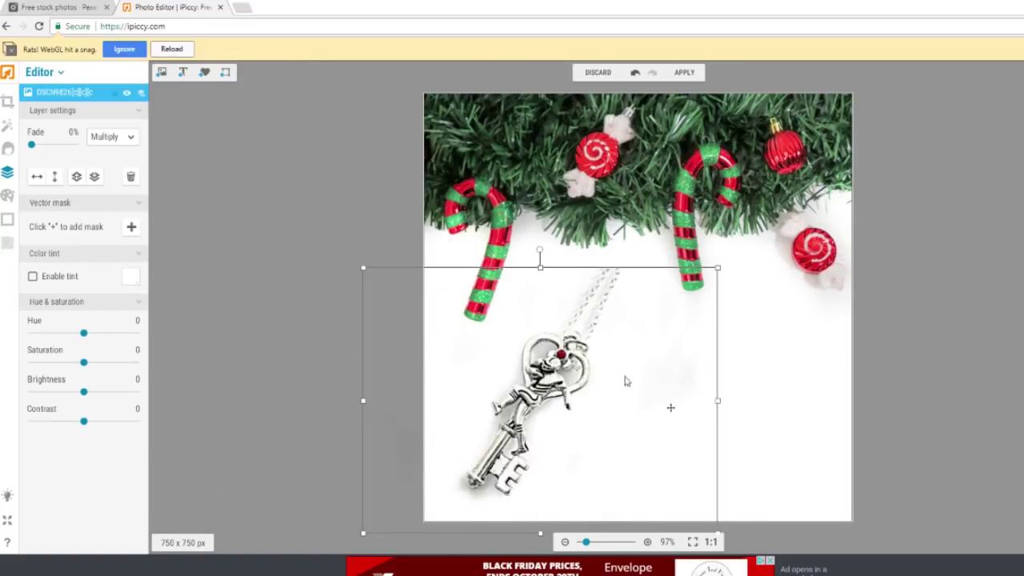
drag(543, 254, 636, 268)
click(920, 426)
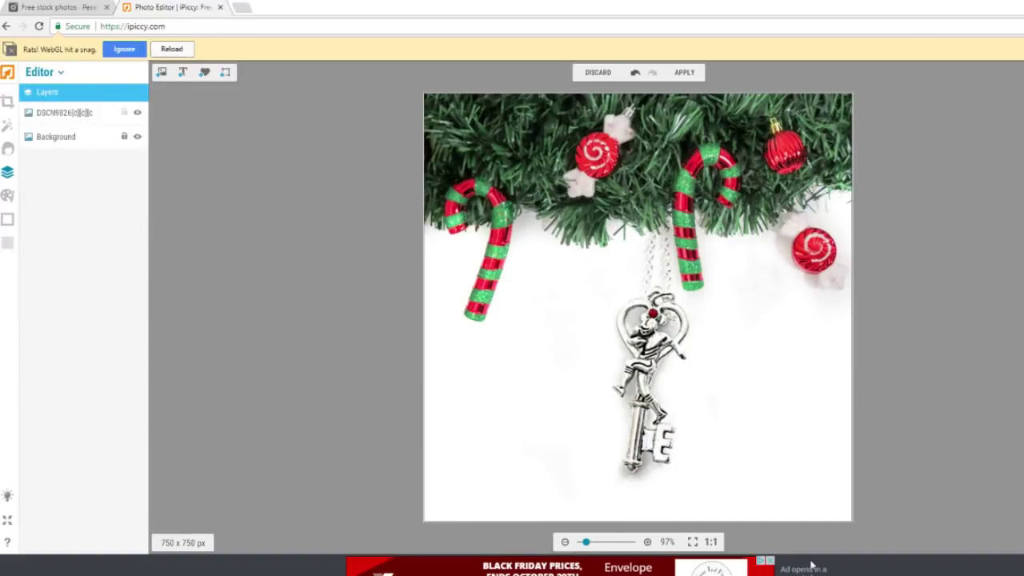
Try the key necklace layer larger and at different tilts below the garland, beside the candy cane
drag(636, 368, 681, 366)
drag(804, 163, 928, 66)
drag(693, 306, 664, 327)
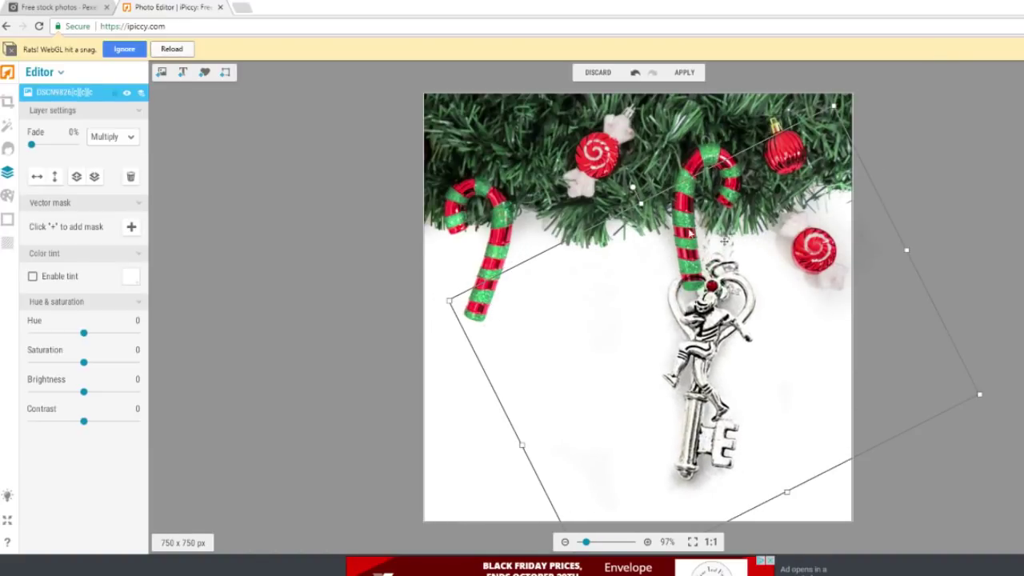
drag(633, 187, 682, 200)
drag(716, 341, 725, 374)
Delete the key necklace layer from the garland picture
right_click(718, 369)
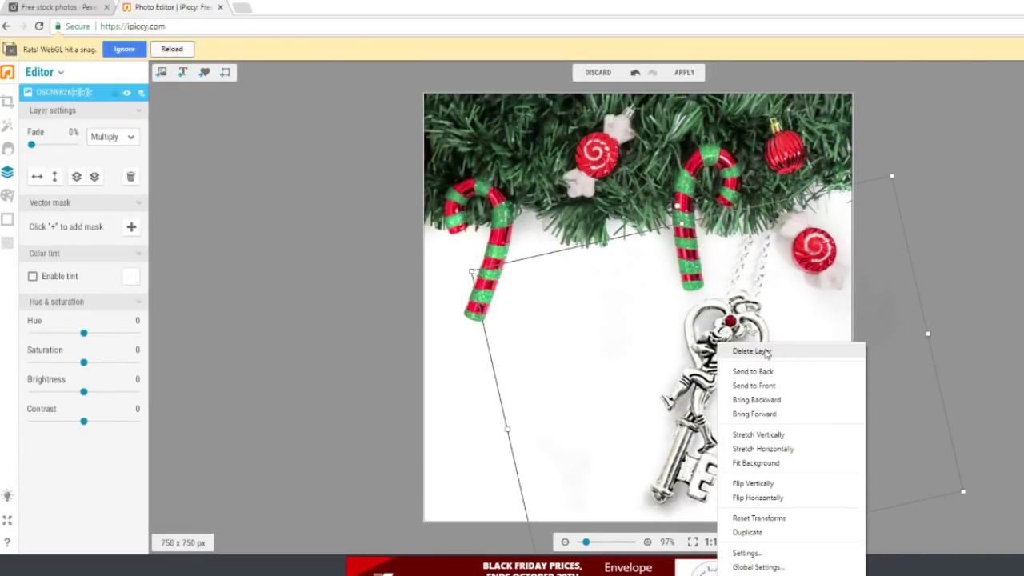
click(760, 351)
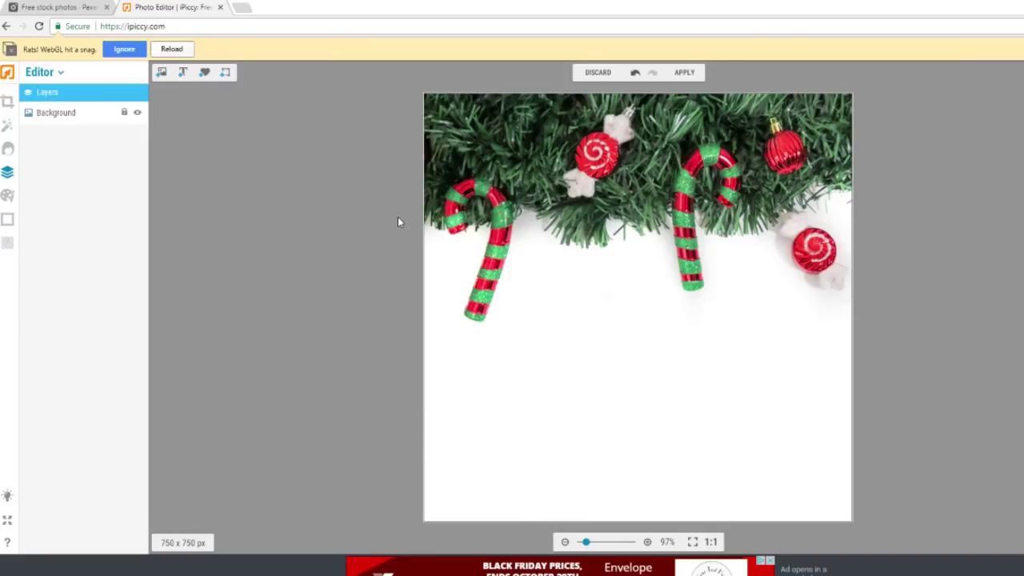
Search the web for a handmade ornament image, upload the dreamcatcher picture, and add it to the garland canvas as a layer
click(242, 12)
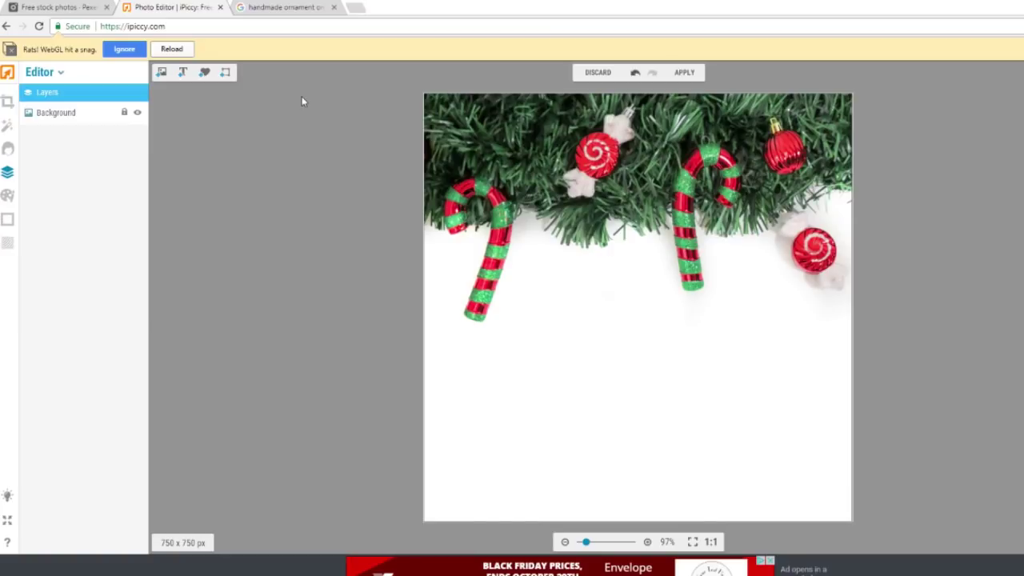
click(161, 73)
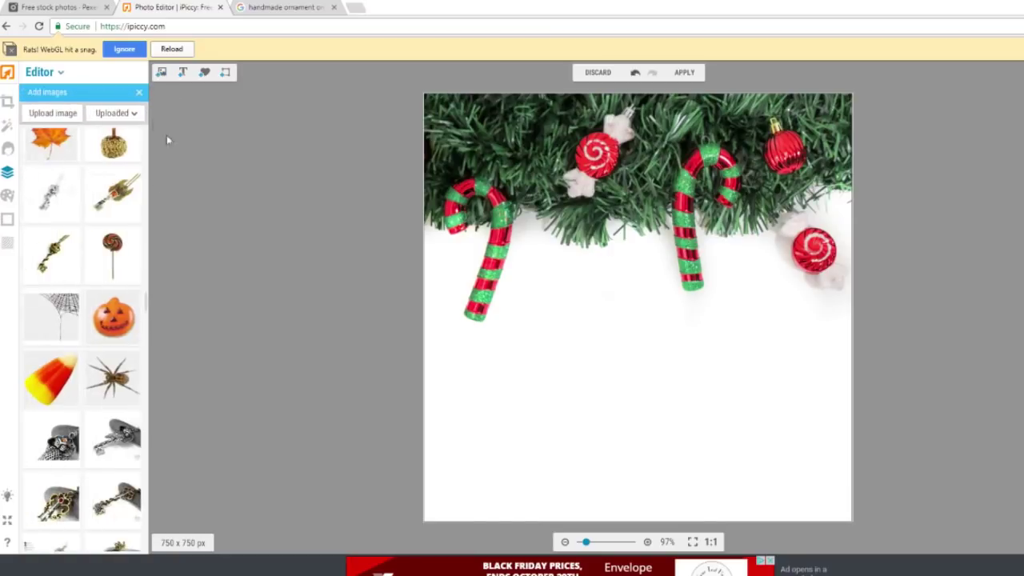
click(53, 113)
key(Escape)
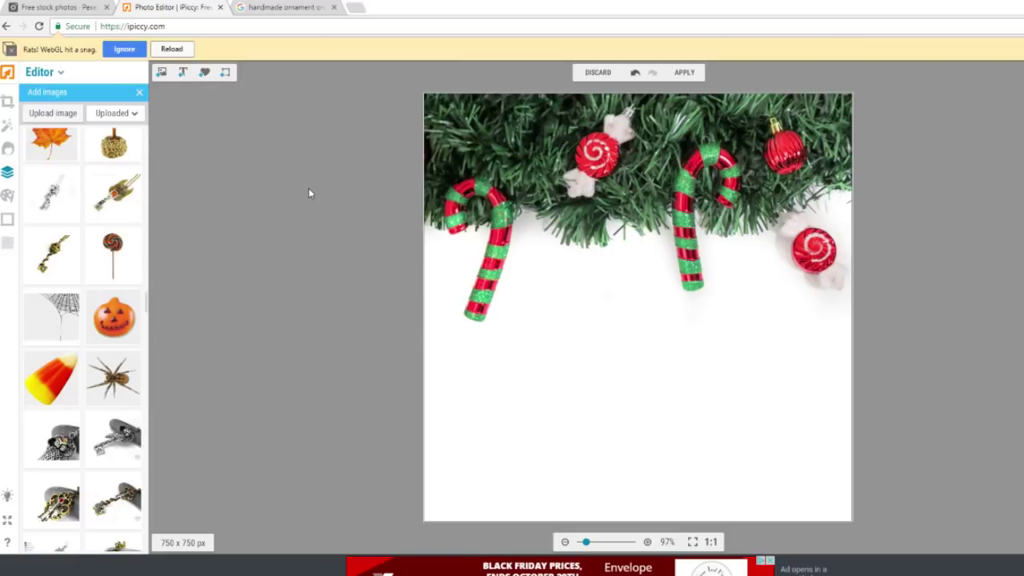
click(51, 160)
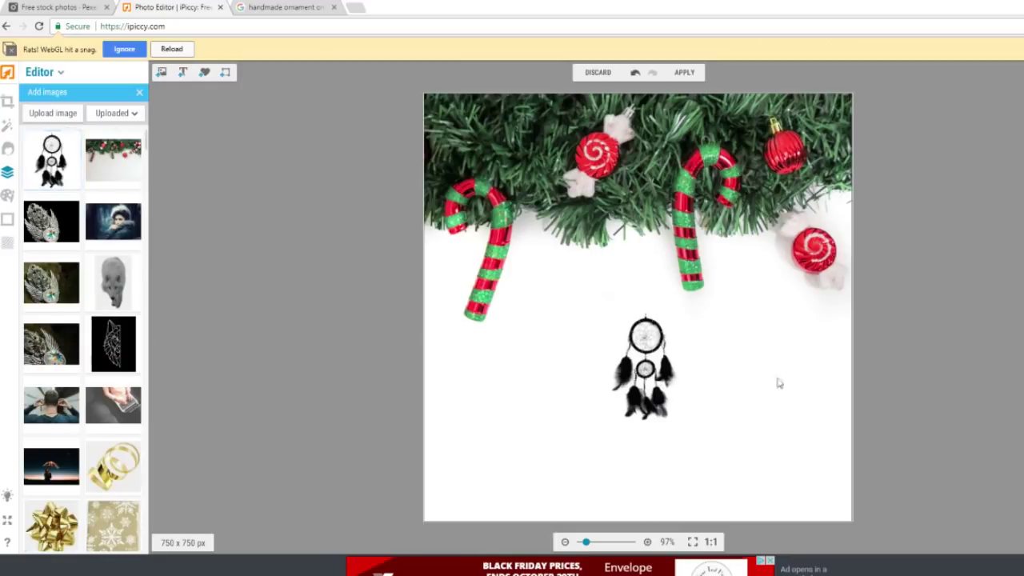
Set the dreamcatcher layer's blend mode to Multiply and enlarge it so it hangs from the garland over the white area
drag(656, 406, 402, 361)
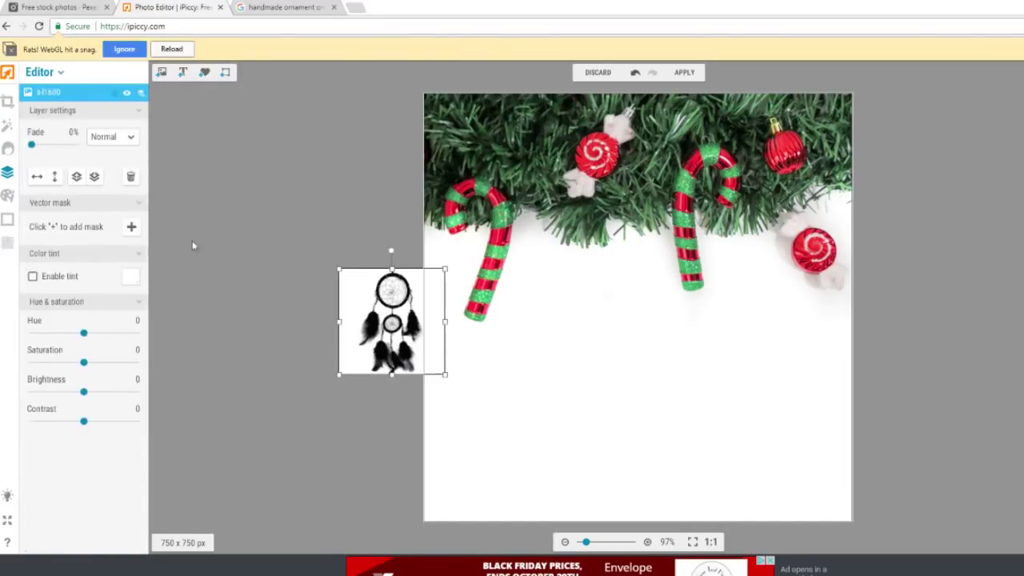
click(104, 137)
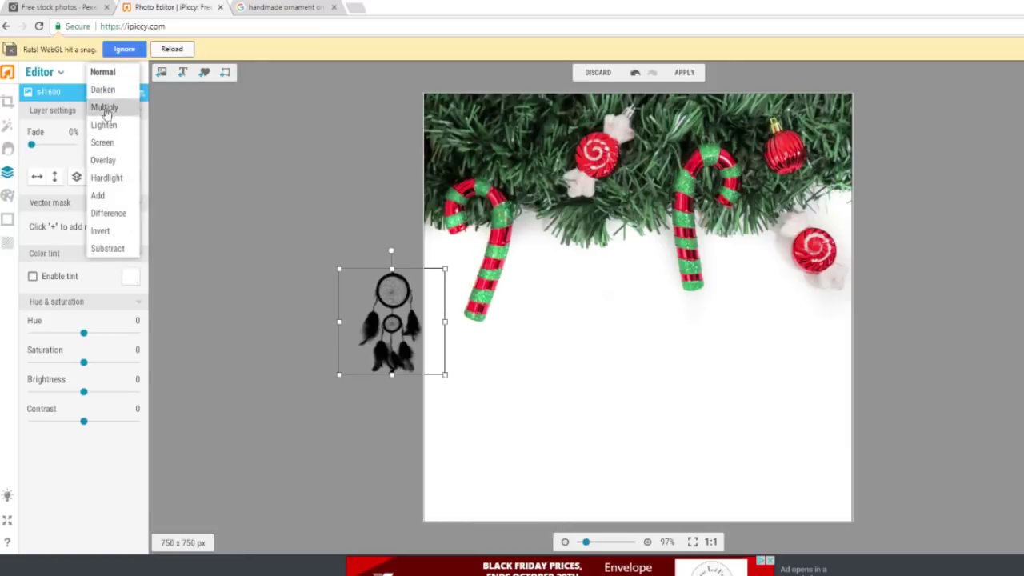
click(102, 103)
drag(463, 349, 459, 568)
drag(317, 478, 411, 416)
drag(562, 426, 618, 443)
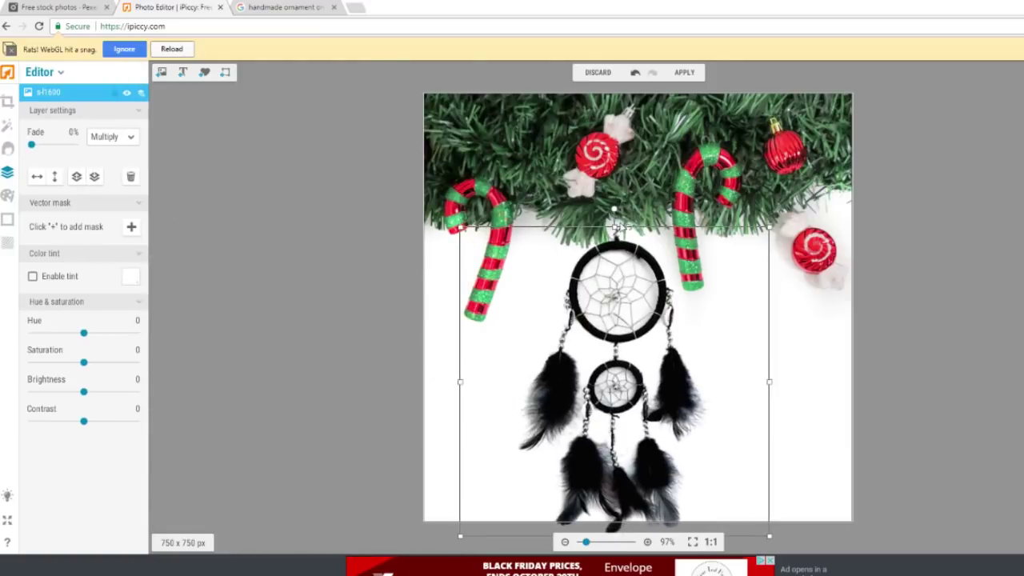
Tilt the dreamcatcher diagonally and try it at several positions beneath the garland, ending over the candy cane near the canvas's edge
drag(619, 211, 663, 296)
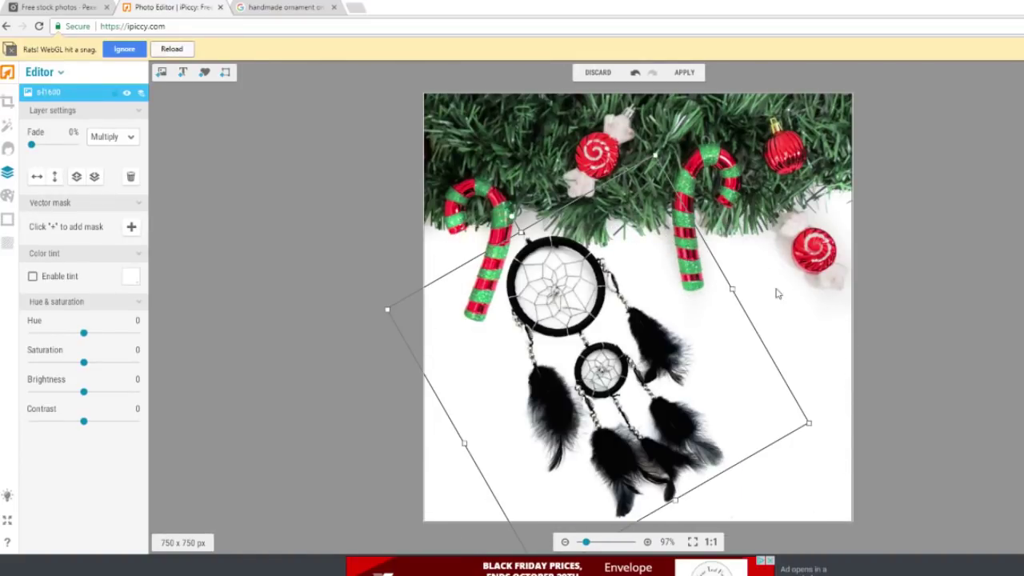
drag(629, 401, 874, 460)
click(524, 272)
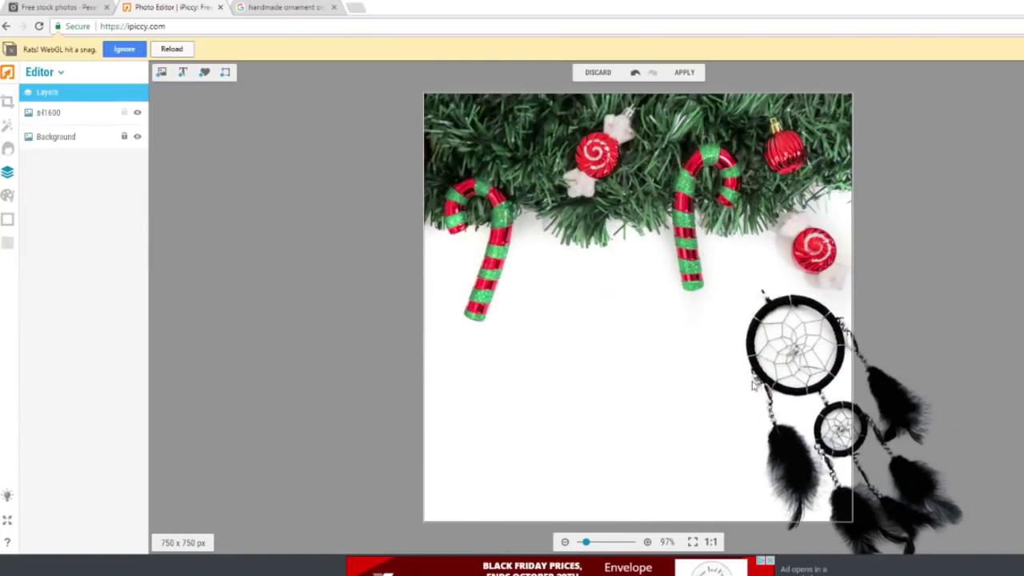
drag(909, 410, 645, 306)
drag(580, 304, 551, 332)
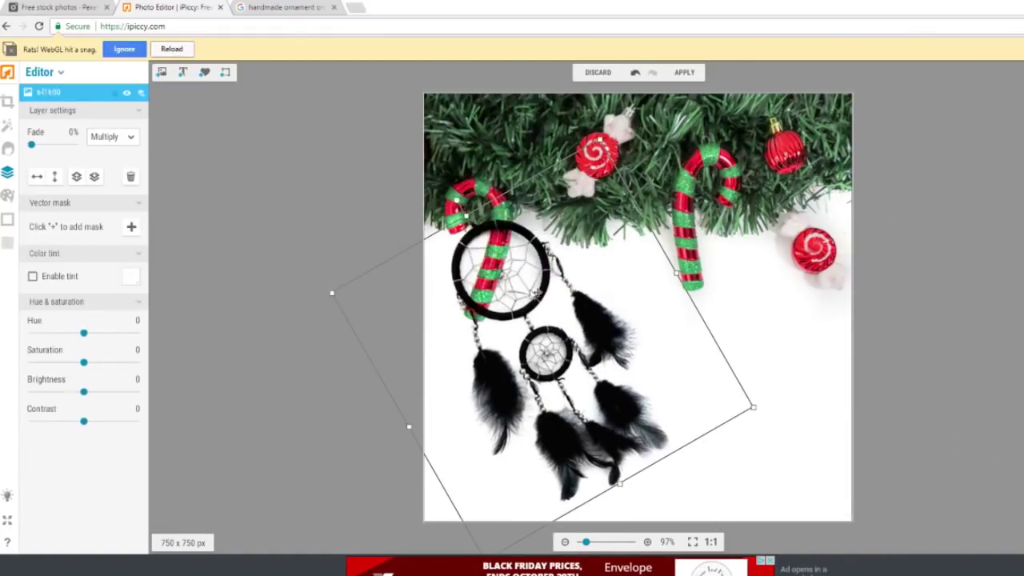
drag(537, 293, 690, 340)
drag(784, 396, 573, 379)
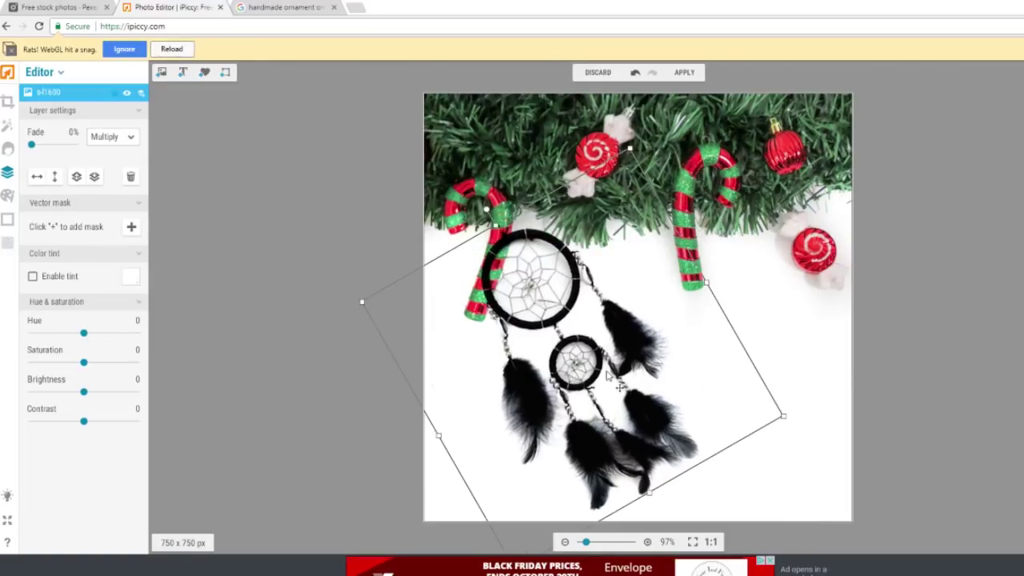
drag(508, 377, 756, 353)
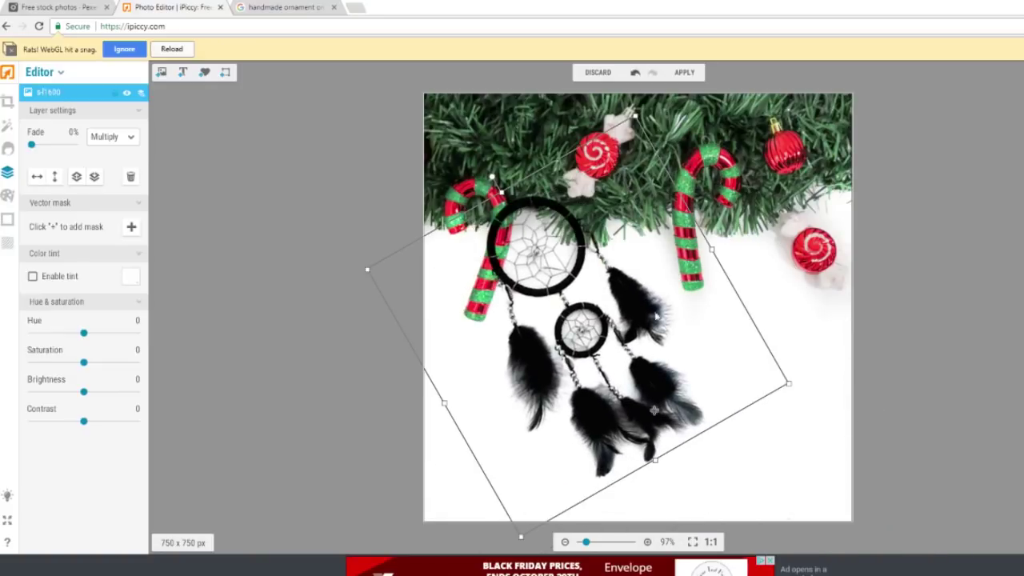
drag(656, 316, 637, 338)
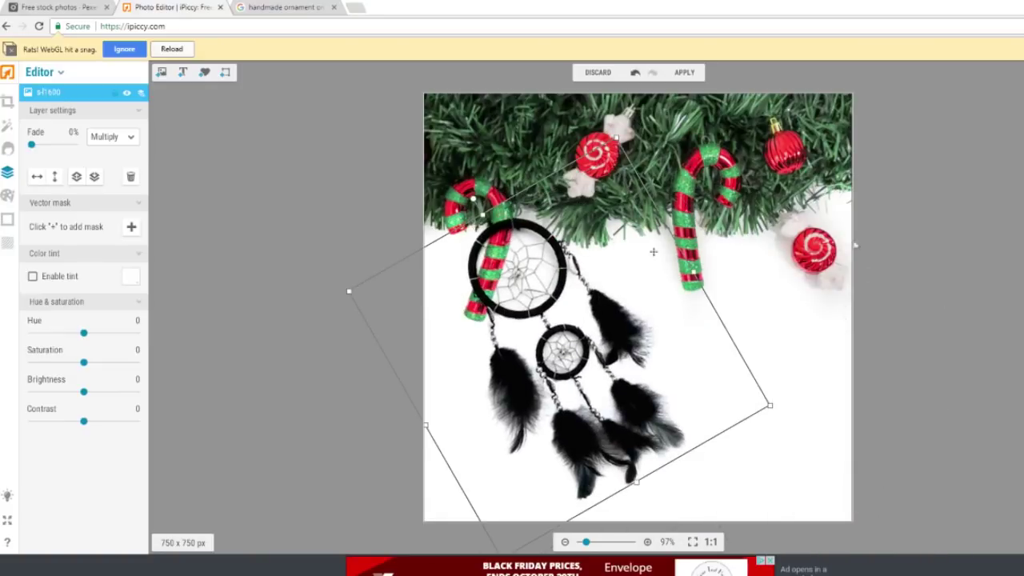
Open pexels-photo-545049 from the Stock Photos folder as the new base picture, then view the photo library and close it
right_click(573, 286)
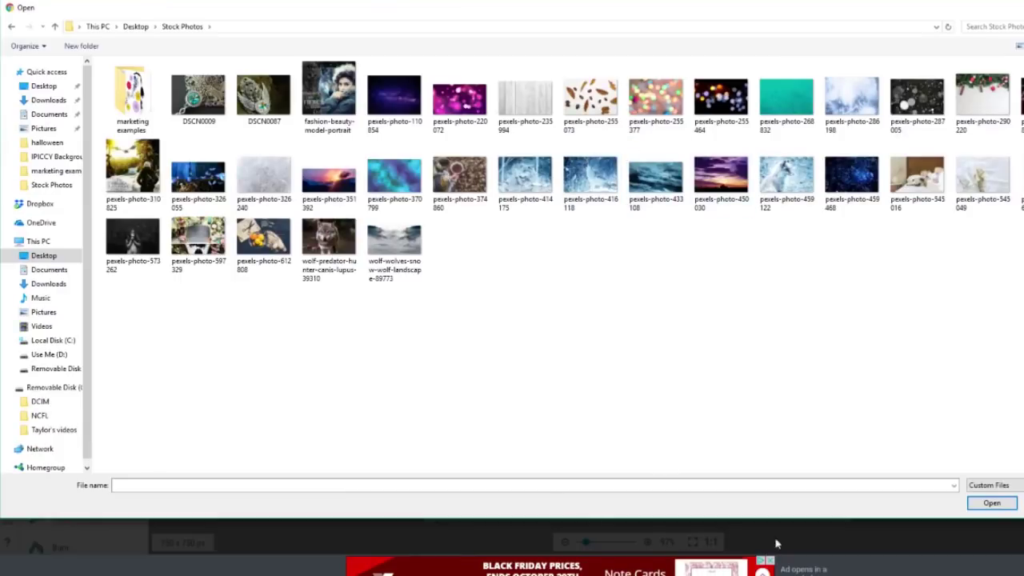
double_click(994, 174)
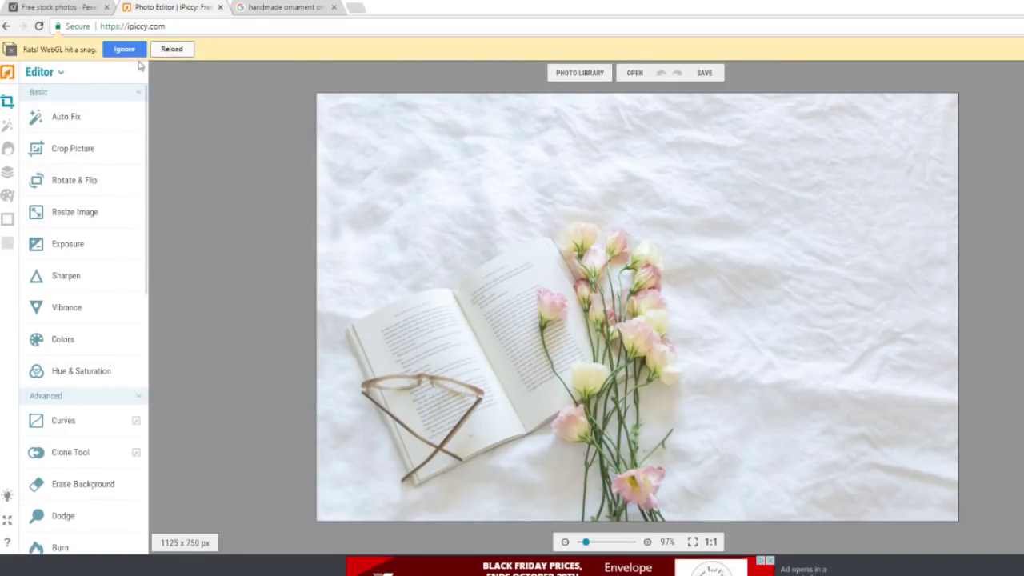
click(574, 75)
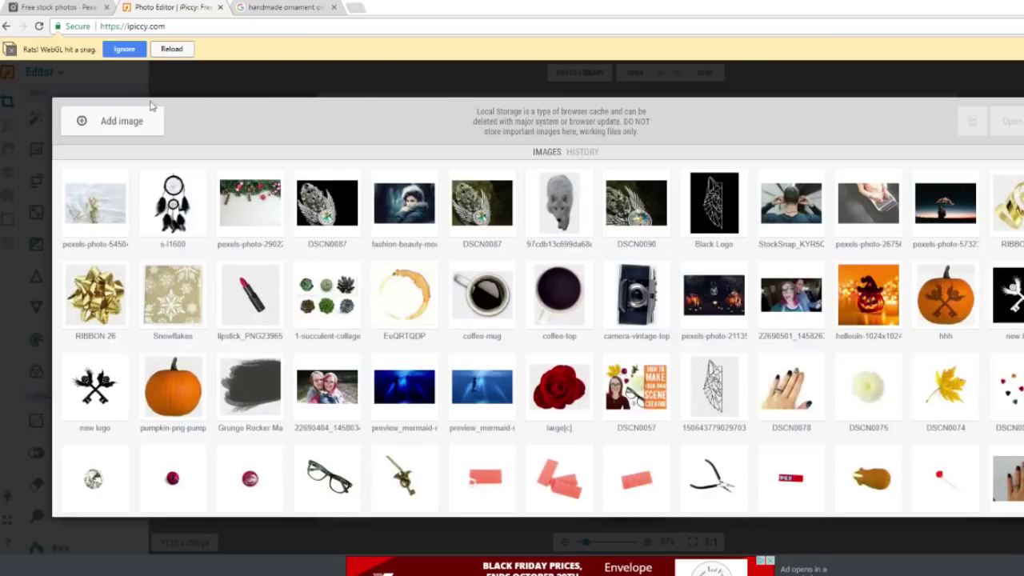
key(Escape)
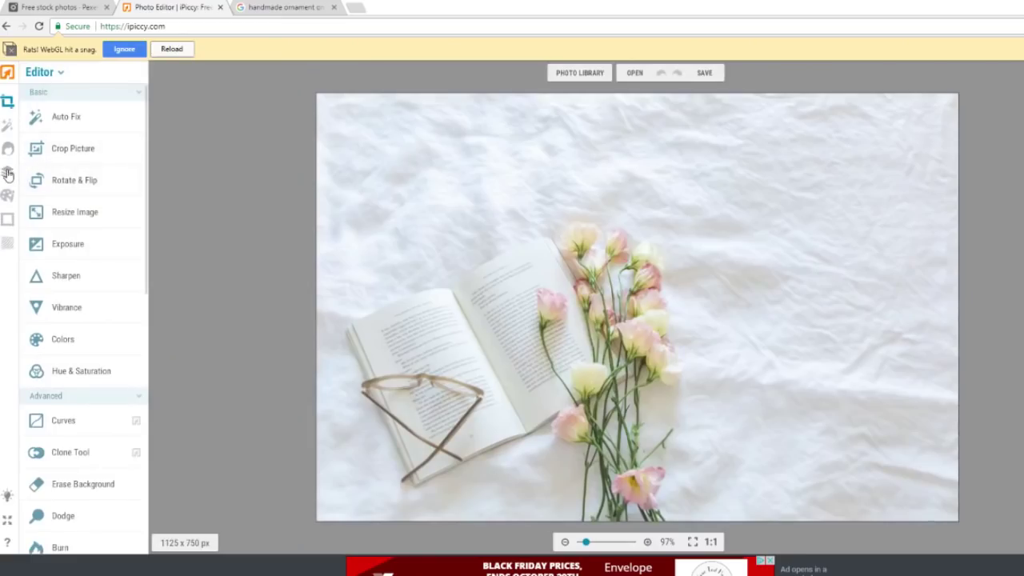
Add the dreamcatcher image as a layer above the open book and set its blend mode to Multiply
click(8, 173)
click(162, 72)
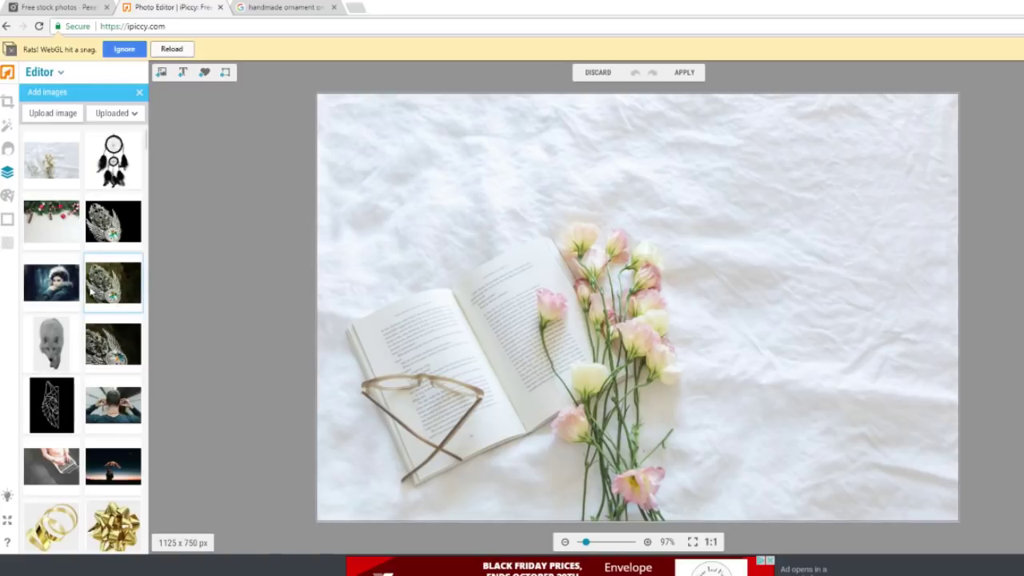
click(113, 160)
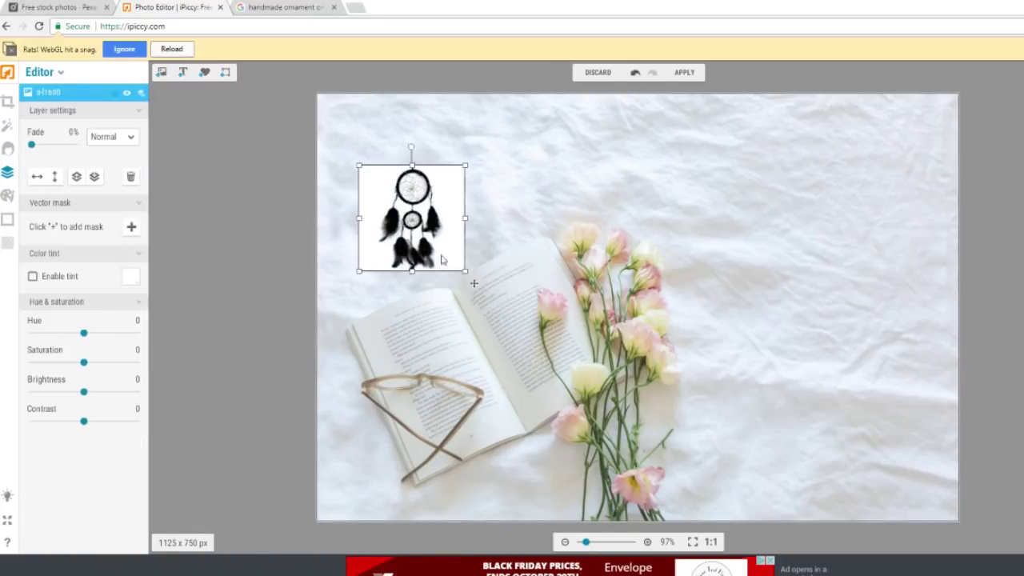
click(104, 137)
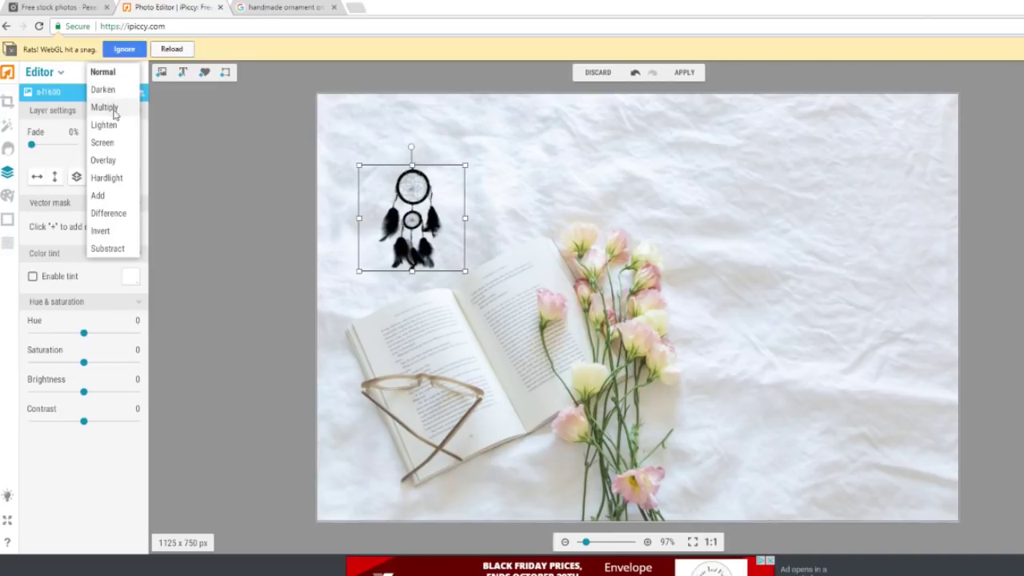
click(112, 108)
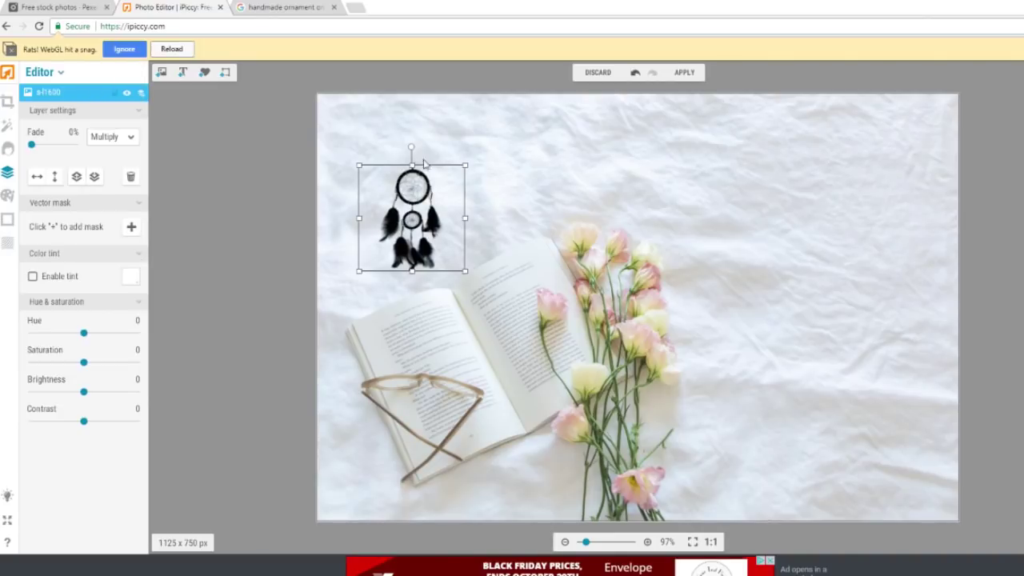
Tilt and enlarge the dreamcatcher on the white sheet, then delete its layer
drag(412, 152, 490, 181)
right_click(463, 160)
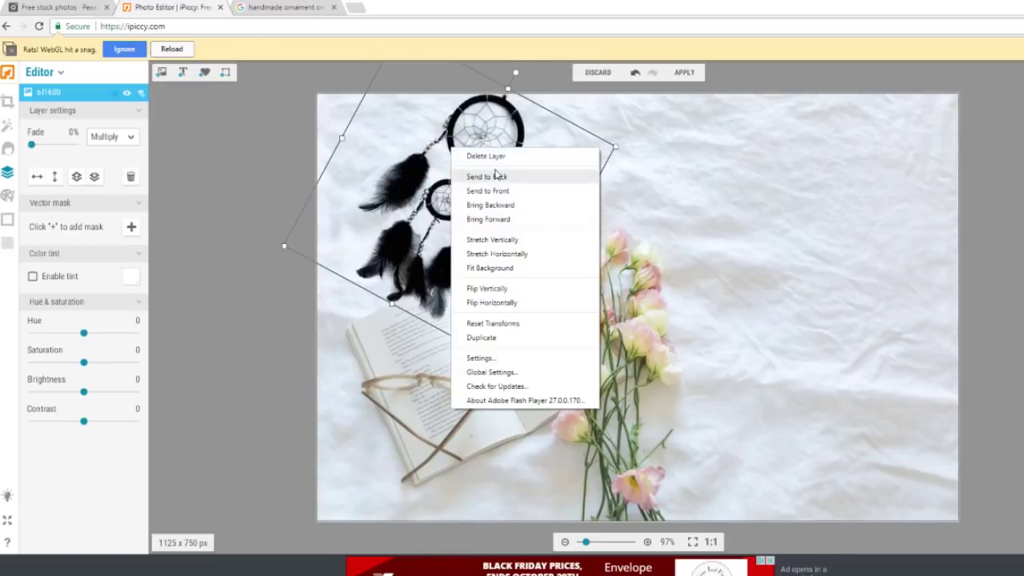
click(484, 155)
Add the black eyeglasses photo DSCN0063 as an enlarged layer over the book and set its blend mode to Multiply
click(159, 73)
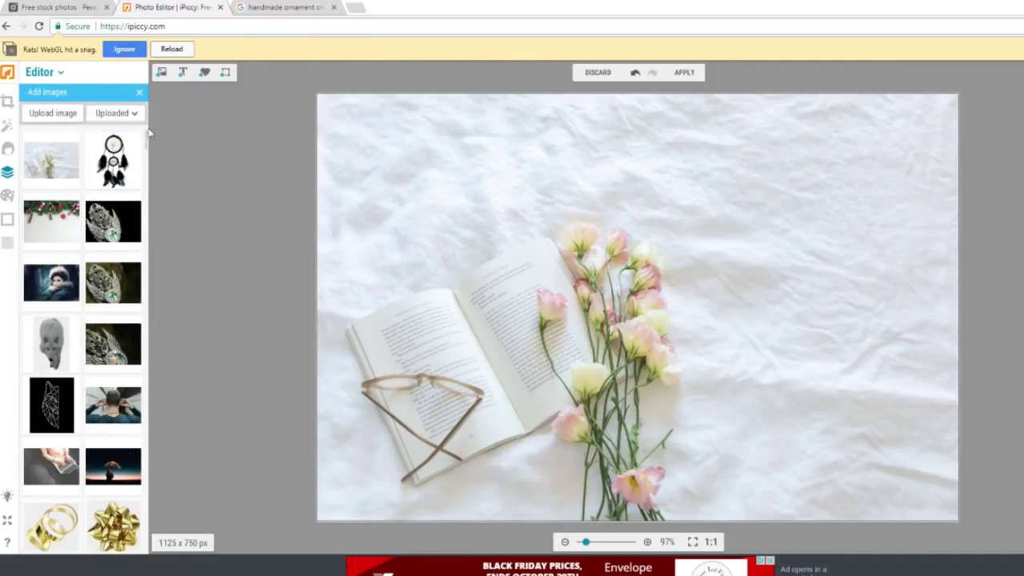
drag(145, 139, 151, 151)
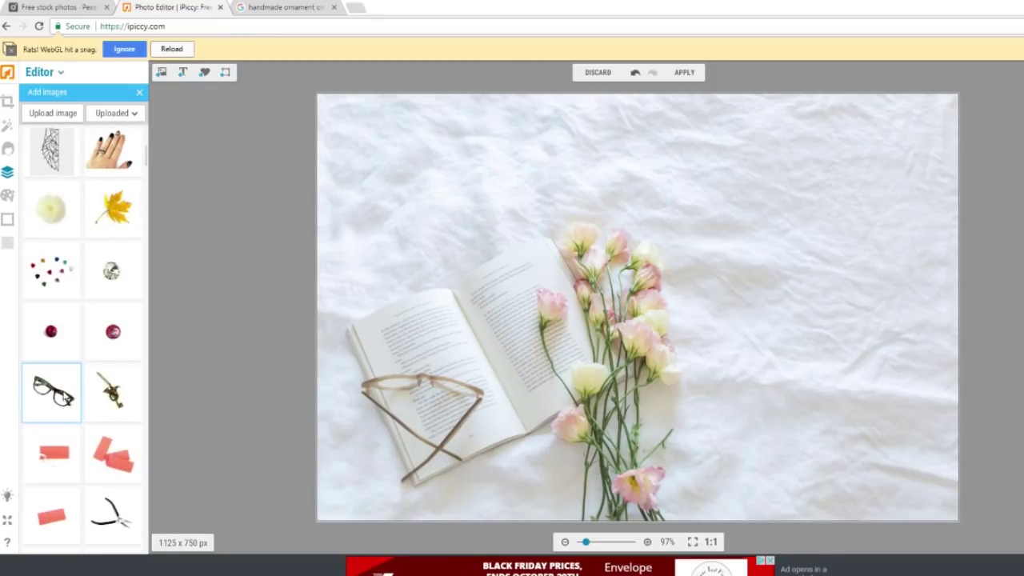
drag(58, 394, 822, 385)
drag(656, 308, 565, 302)
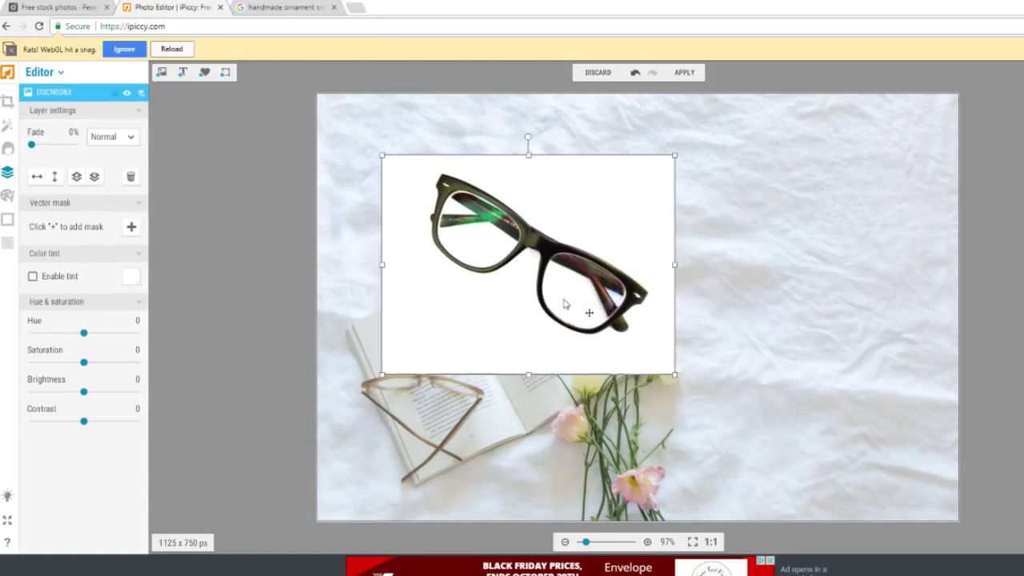
click(129, 146)
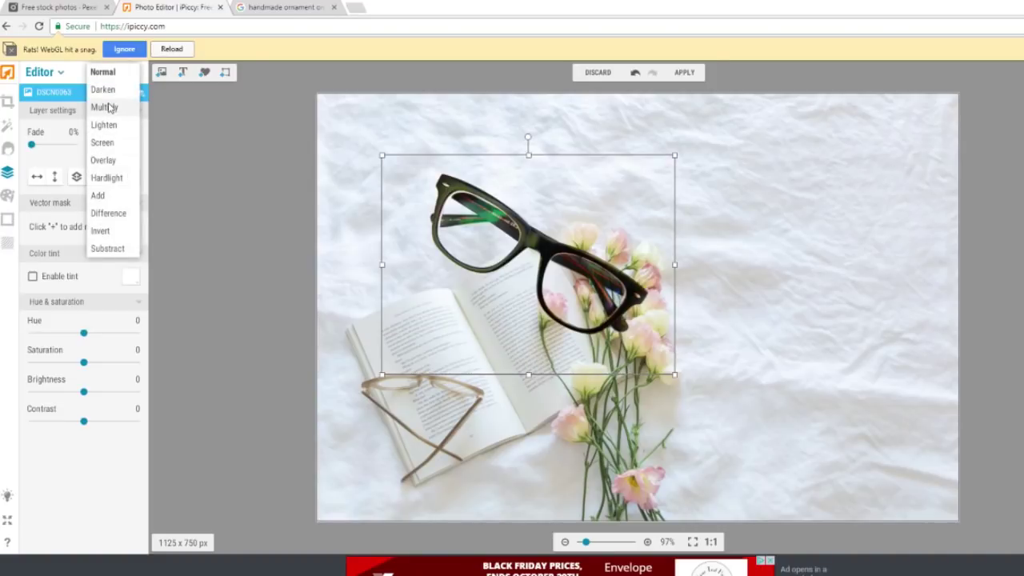
click(110, 108)
Shrink the eyeglasses, move them onto the white sheet above the book, and rotate them to slant upward
drag(540, 169, 507, 107)
drag(648, 254, 455, 209)
drag(368, 169, 413, 192)
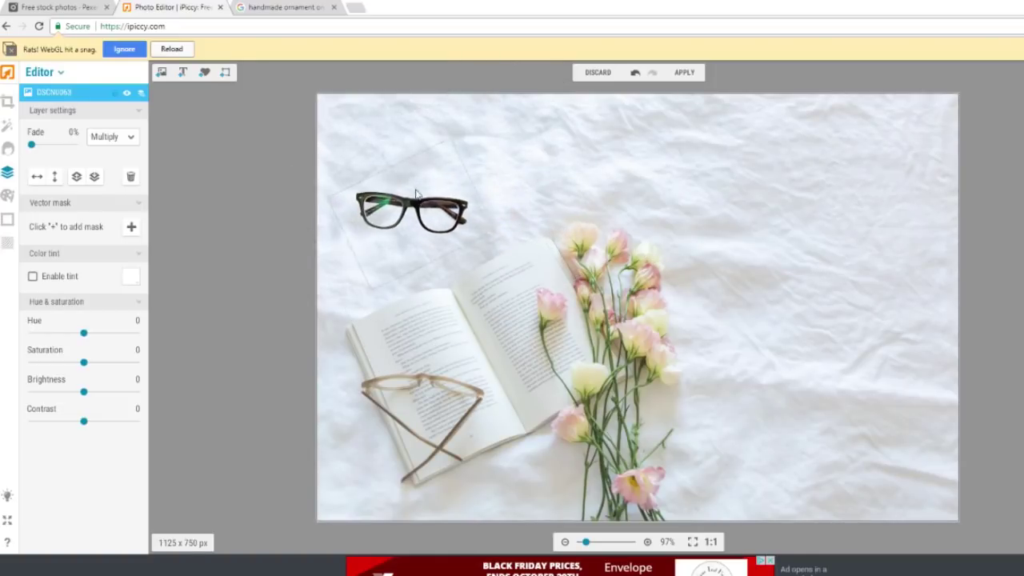
drag(388, 158, 365, 182)
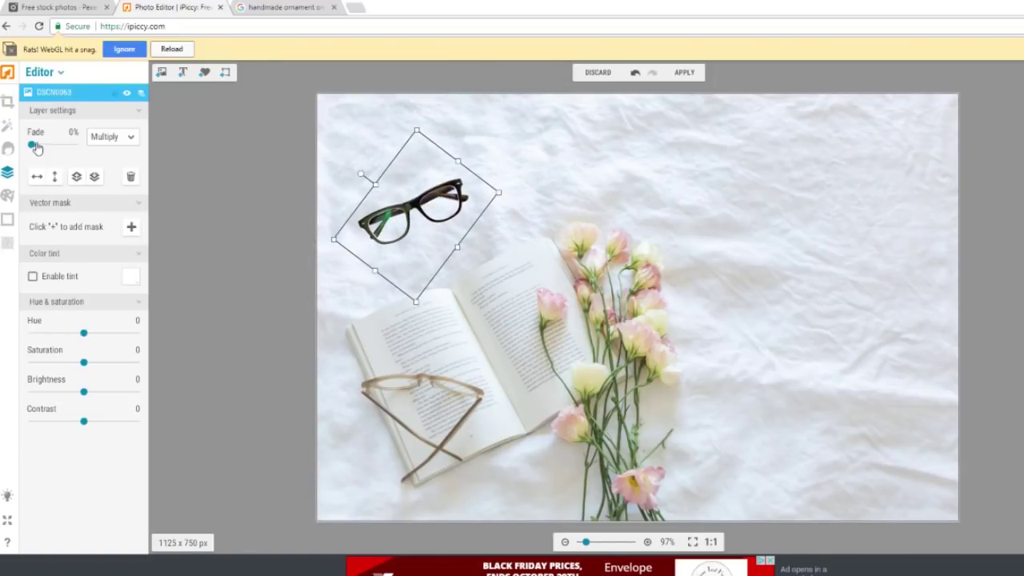
Set the eyeglasses layer's fade to 19% and shift it farther up from the book
mouse_move(35, 148)
mouse_down()
mouse_move(50, 148)
mouse_move(41, 149)
mouse_up()
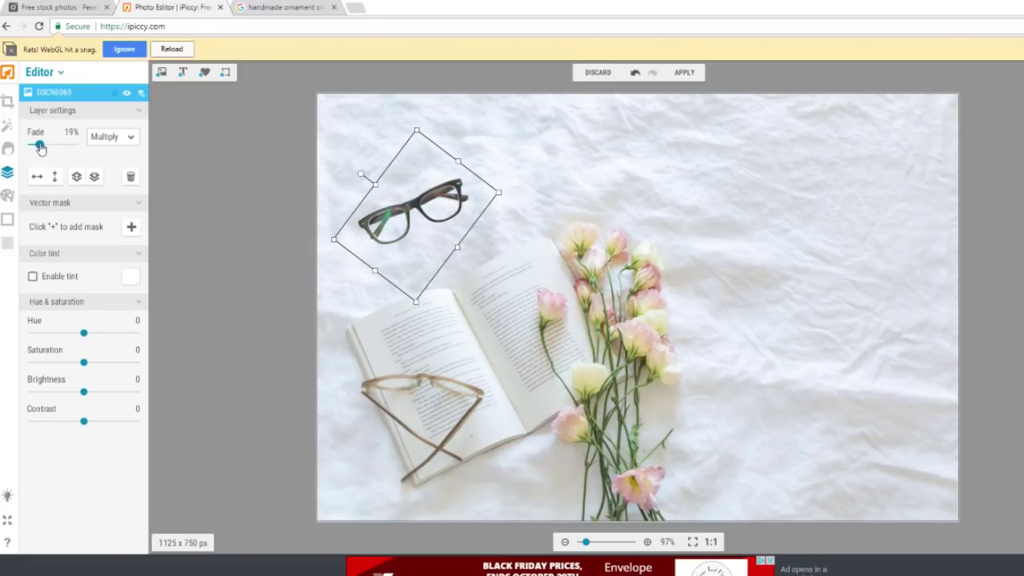
drag(451, 234, 439, 208)
click(752, 428)
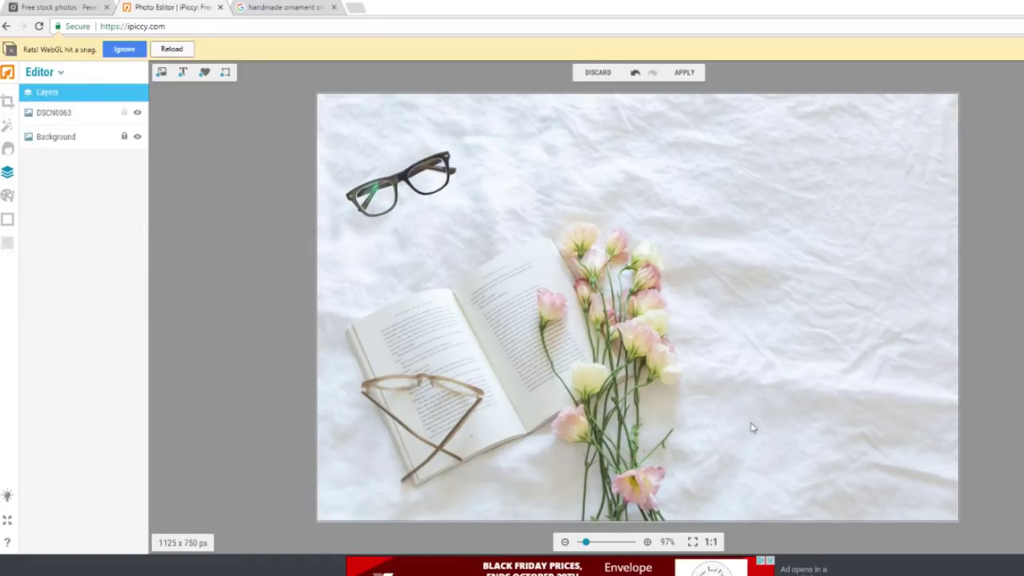
Replace the eyeglasses layer with the yellow maple leaf photo DSCN0074, placed above the book
click(448, 186)
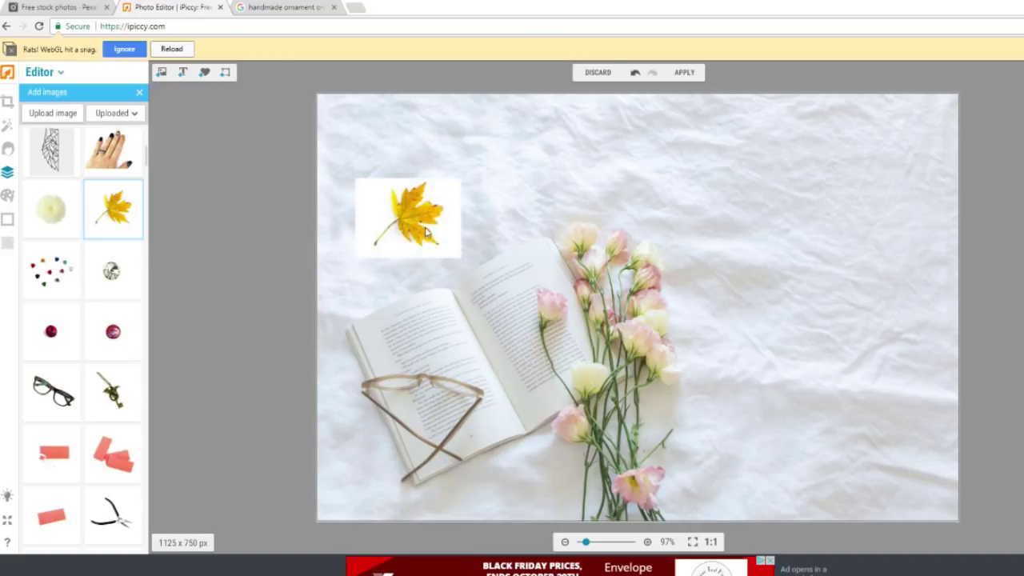
click(112, 113)
click(448, 190)
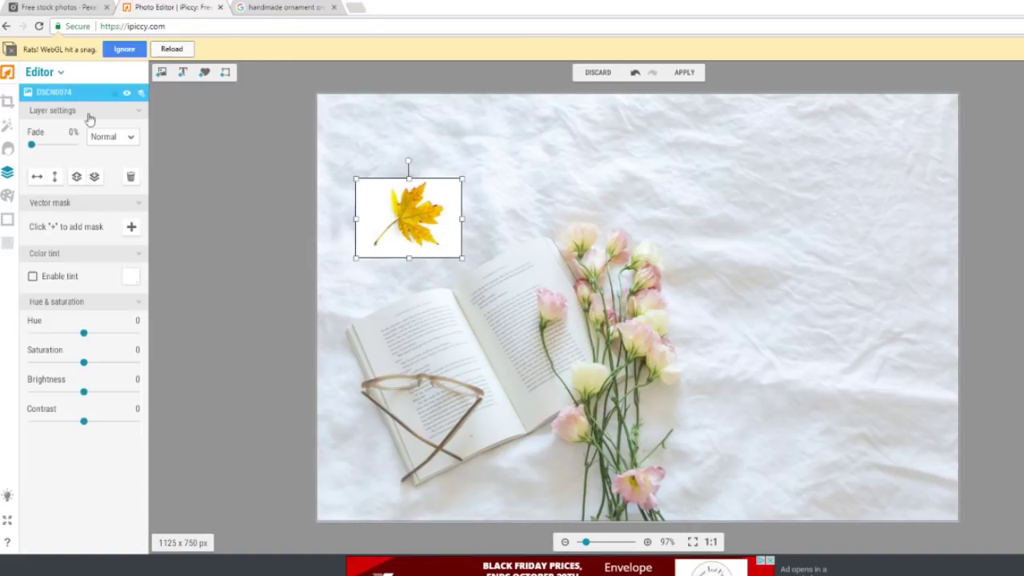
Set the yellow maple leaf layer's blend mode to Multiply and adjust its size and position above the book
click(112, 136)
click(107, 104)
drag(460, 257, 472, 267)
drag(450, 258, 417, 293)
click(935, 193)
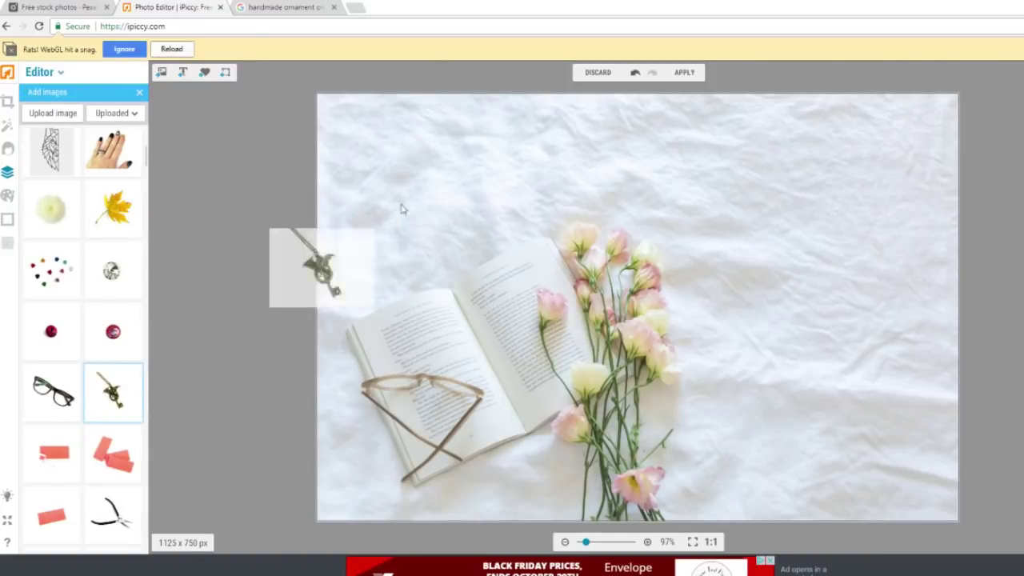
Place the dragon key photo DSCN0062 above the book, set it to Darken, enlarge it, and rotate it toward horizontal
drag(372, 305, 472, 201)
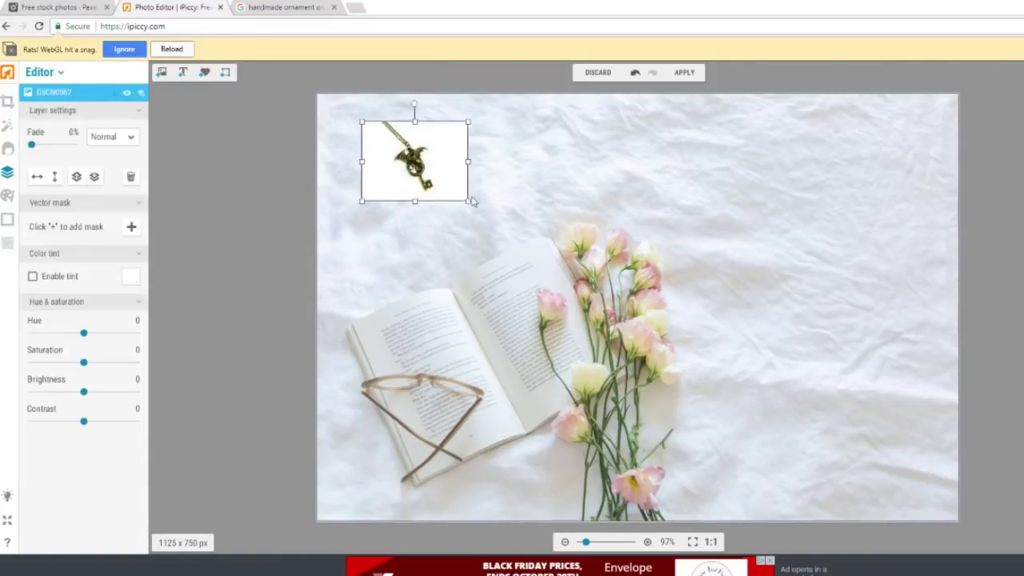
click(129, 138)
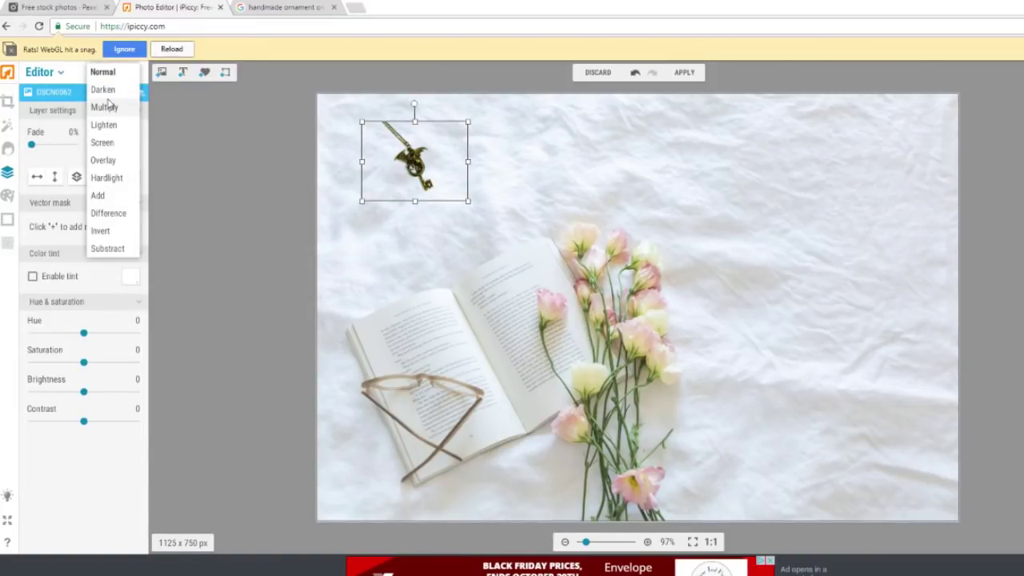
click(106, 89)
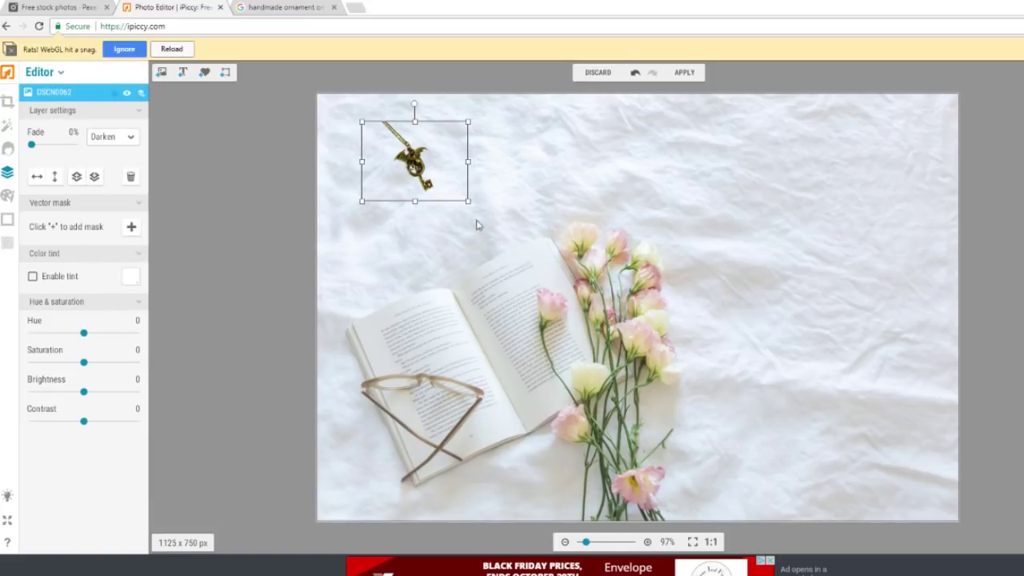
drag(468, 203, 608, 303)
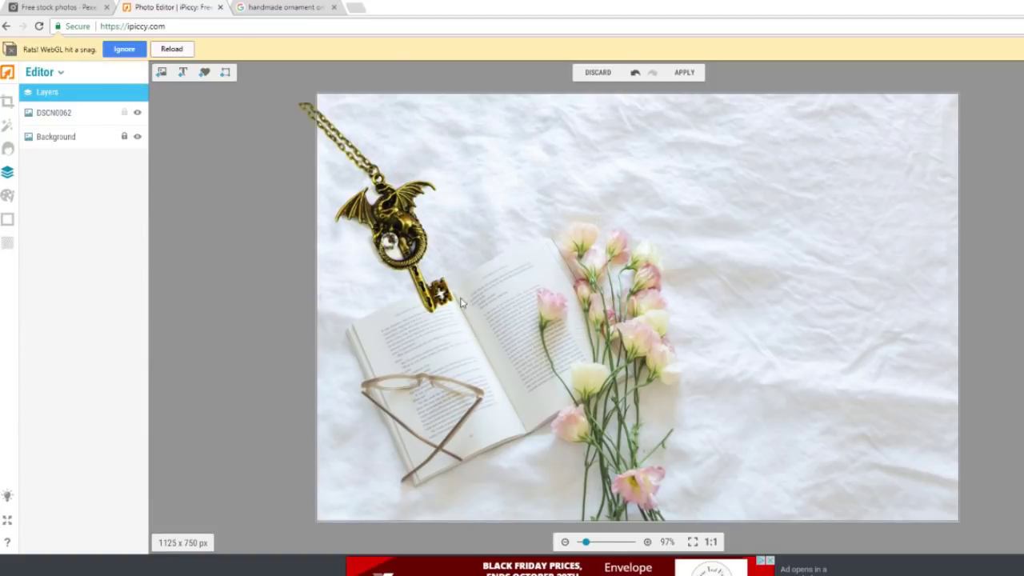
click(432, 238)
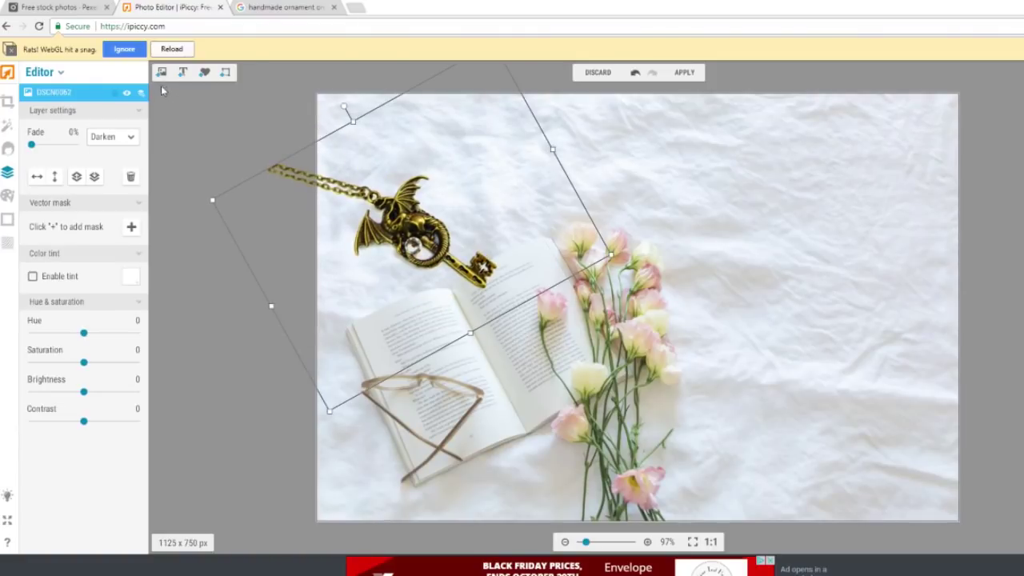
Add the uploaded images owls, DSCN9509, Waffle Cookie 3, DSCN9480 and il_fullxfull.125 as layers over the flat lay
click(161, 74)
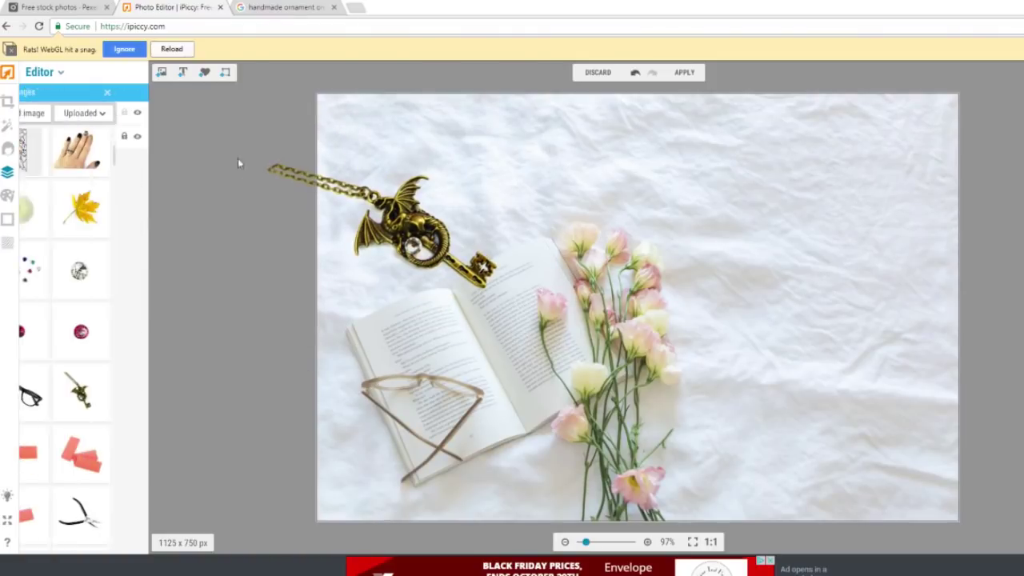
scroll(147, 161, down, 10)
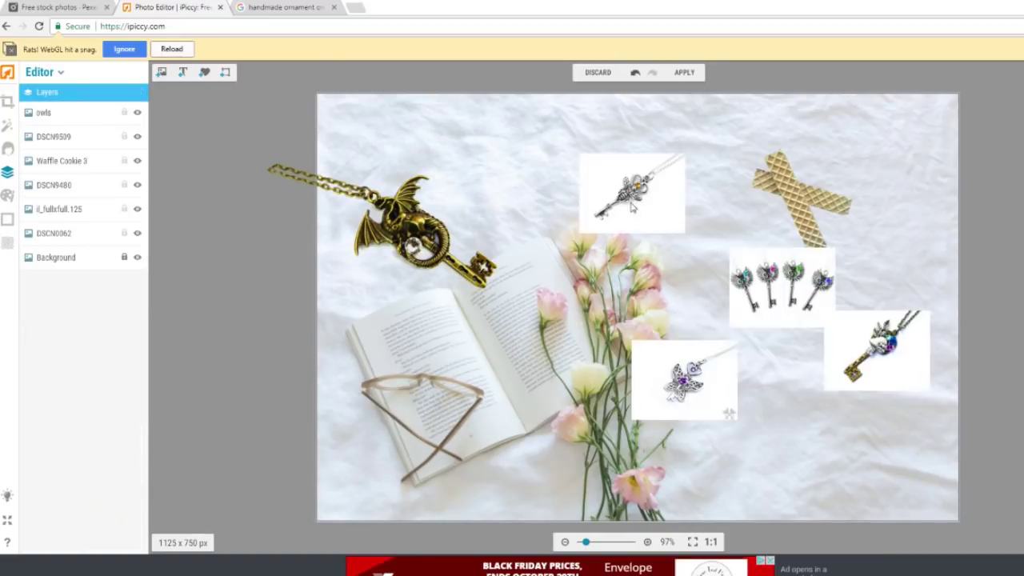
Shrink the dragon key and position it just above the book's left page
drag(439, 227, 433, 241)
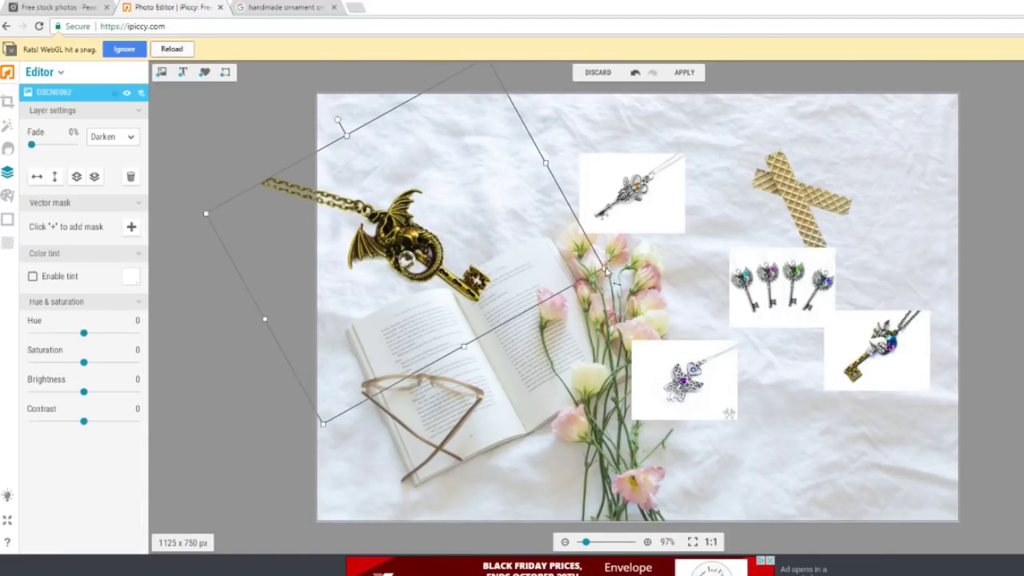
drag(605, 269, 533, 263)
drag(435, 237, 444, 239)
click(695, 367)
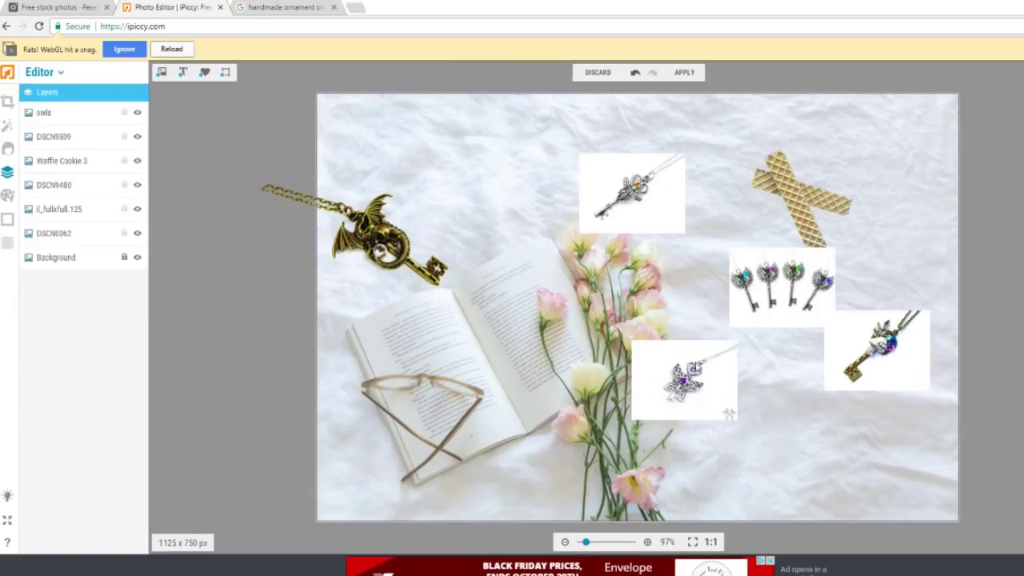
Move the owl keys photo, the silver bee key and the waffle cookie onto the empty sheet right of the flowers
click(718, 407)
drag(774, 276, 870, 264)
drag(616, 198, 792, 355)
click(806, 206)
drag(807, 207, 528, 472)
drag(528, 398, 837, 160)
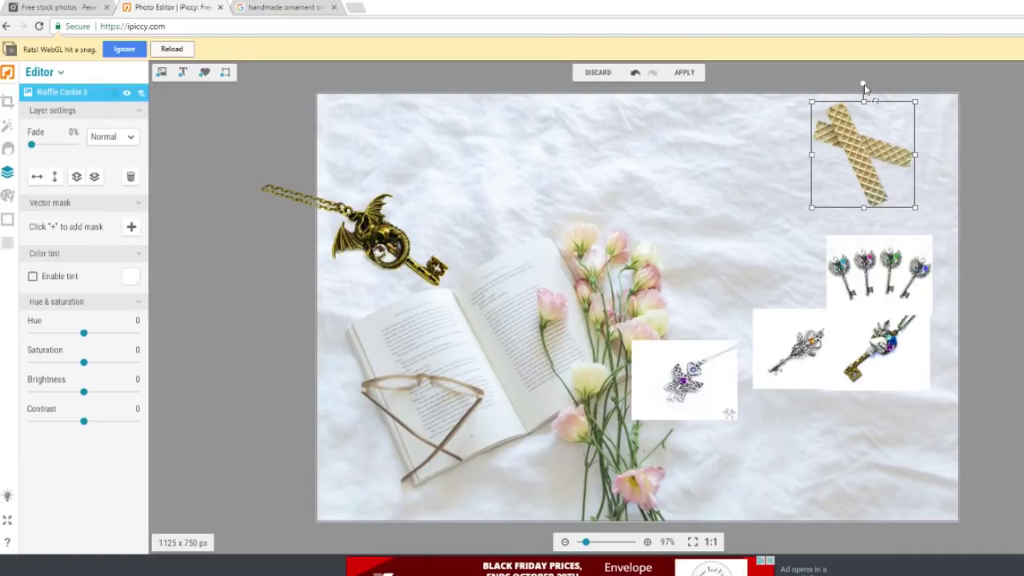
Rotate the waffle cookie and position it near the picture's upper-right corner, with the owl keys photo below it
drag(863, 87, 791, 128)
drag(810, 173, 839, 181)
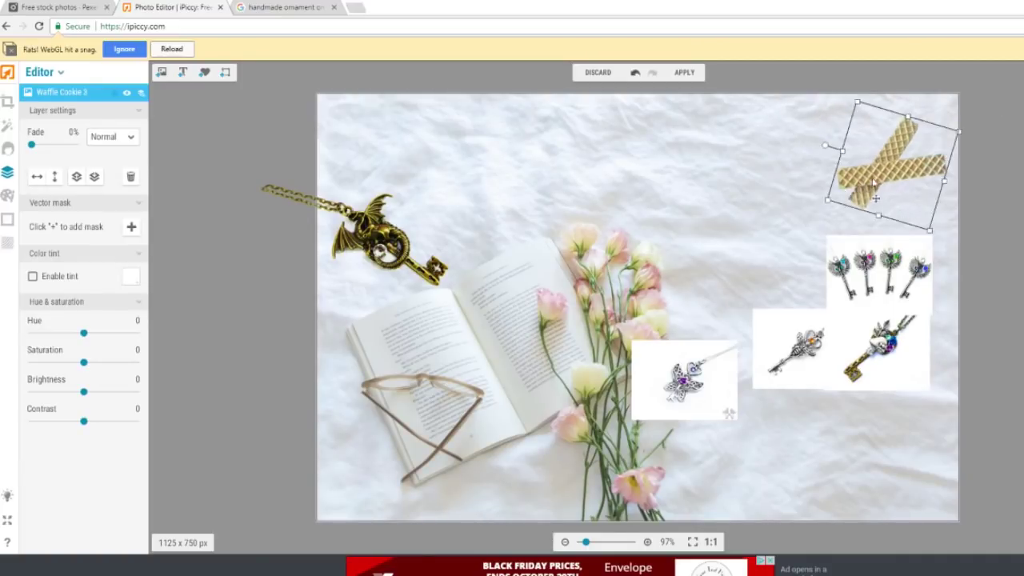
drag(932, 158, 869, 154)
click(902, 255)
drag(892, 291, 886, 271)
Move the silver bee key photo DSCN9480 above the flowers and rotate it so the key stands upright
drag(800, 336, 672, 189)
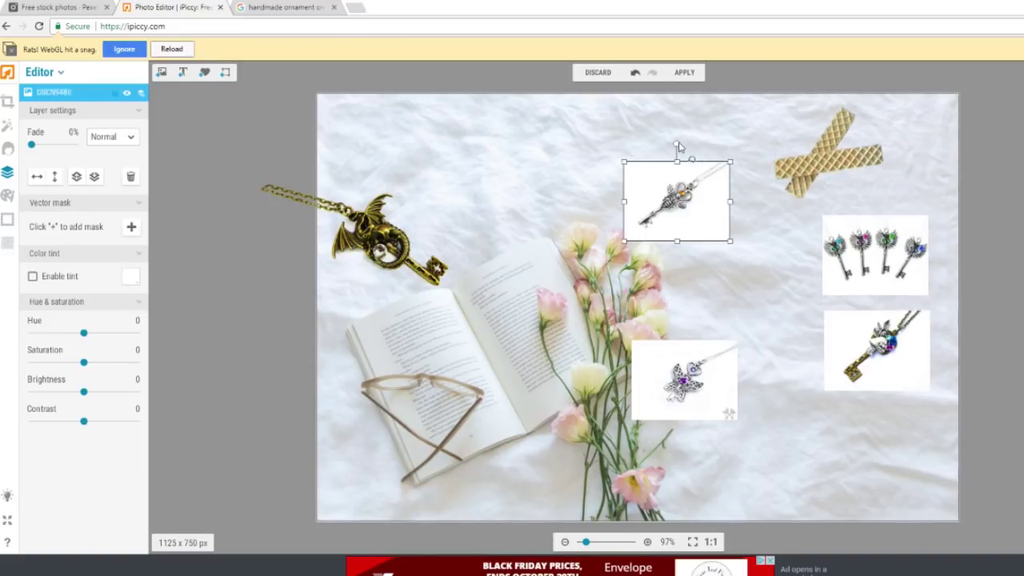
drag(677, 145, 608, 142)
click(668, 279)
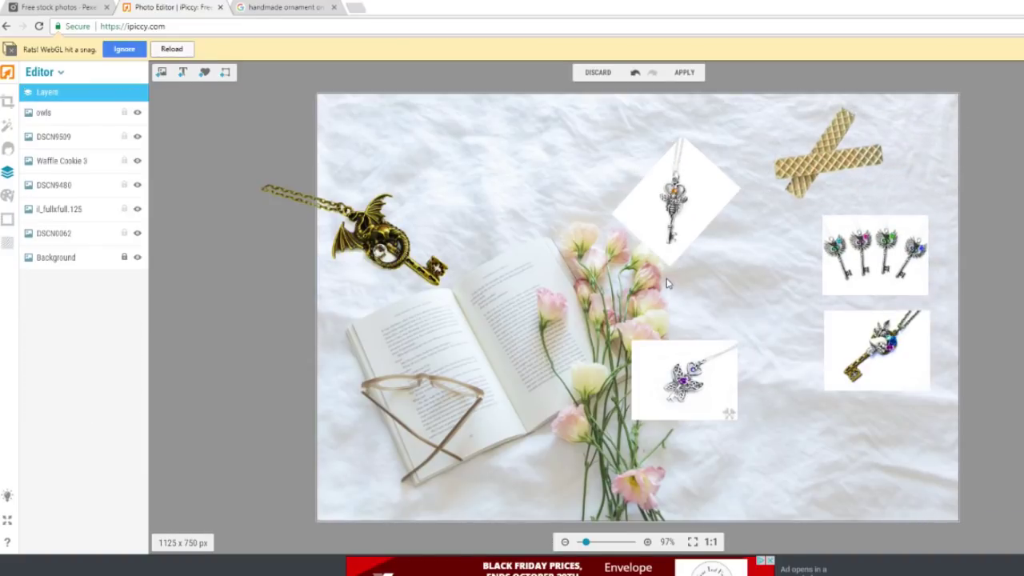
click(673, 221)
click(668, 271)
click(678, 246)
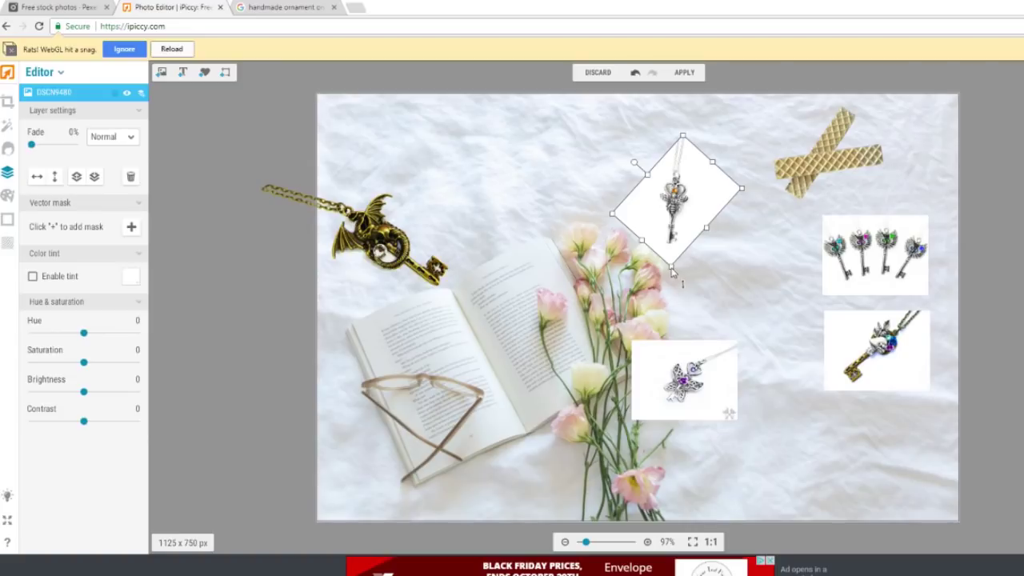
Enlarge the bee key, set its blend mode to Darken, and move it above the book
drag(671, 267, 659, 376)
drag(688, 259, 688, 238)
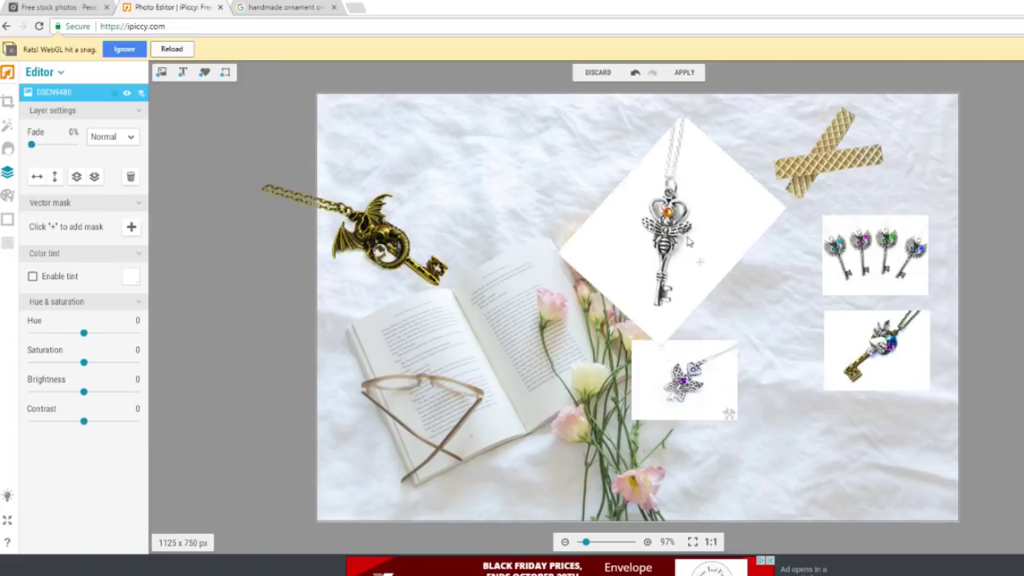
click(108, 138)
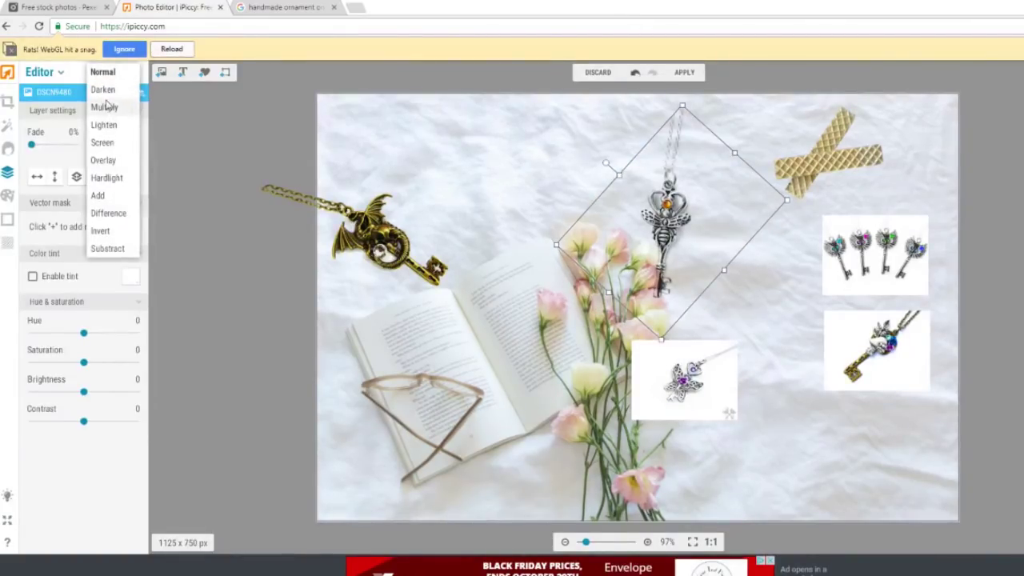
click(104, 91)
drag(685, 230, 530, 189)
Set the mushroom key layer DSCN9509 to Darken, move it beside the bee key, and rotate it to slant downward
click(875, 254)
click(924, 384)
click(112, 136)
click(104, 90)
drag(876, 350, 560, 178)
drag(560, 121, 502, 169)
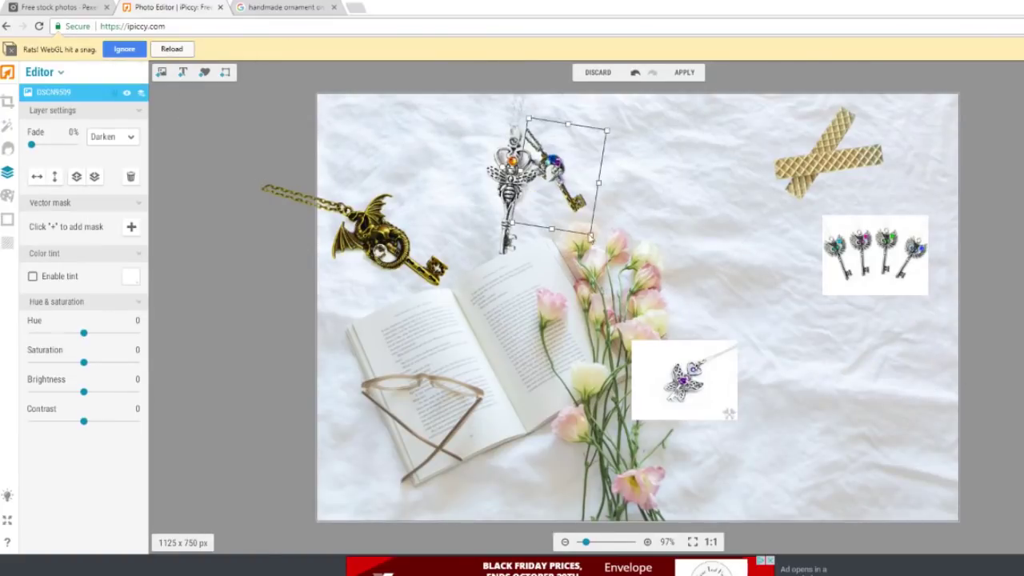
Enlarge the mushroom key and park it together with the bee key beyond the picture's left edge
drag(590, 237, 705, 452)
drag(607, 280, 272, 324)
drag(510, 189, 236, 165)
Set the butterfly key layer il_fullxfull.125 to Darken, enlarge it, and rotate it so the pendant hangs upright
click(684, 379)
click(112, 137)
click(104, 90)
drag(685, 325, 643, 345)
drag(688, 314, 699, 107)
Add a vector mask around the butterfly pendant and move the layer beyond the picture's right edge
click(131, 226)
click(720, 185)
click(595, 257)
click(539, 315)
click(683, 72)
mouse_move(625, 279)
mouse_down()
mouse_move(371, 151)
mouse_move(964, 272)
mouse_up()
Move the owl keys photo over the flowers and enlarge it to cover most of the picture's middle
drag(875, 254, 632, 207)
drag(686, 247, 959, 451)
drag(769, 308, 693, 279)
Add a vector mask to the owls layer that outlines only the owl key with the light blue rose
click(131, 226)
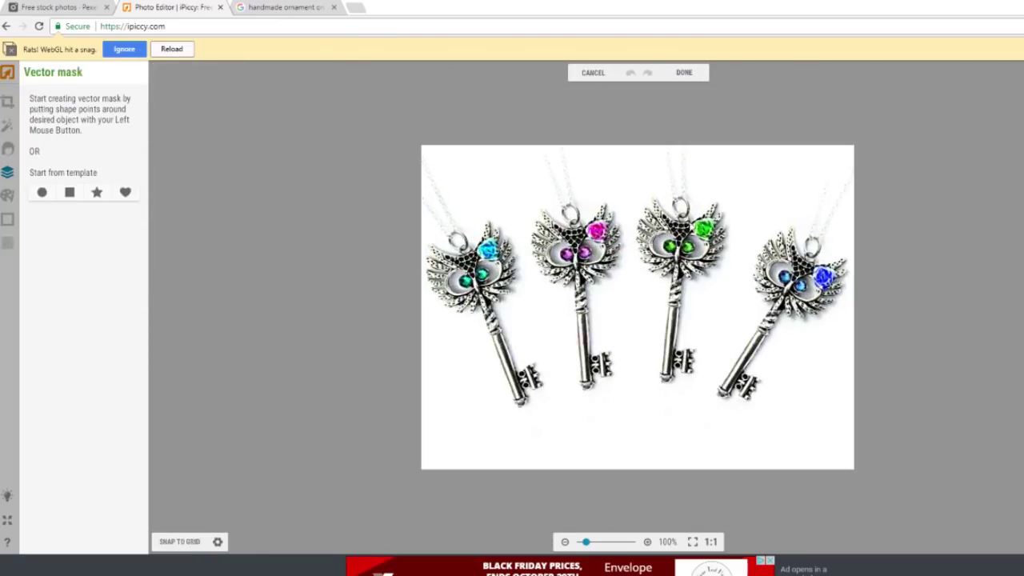
click(462, 140)
click(520, 256)
click(562, 370)
click(552, 425)
click(491, 432)
click(373, 244)
click(683, 72)
Set the owls layer's blend mode to Multiply and move the key to the picture's lower-right edge
click(113, 136)
click(108, 178)
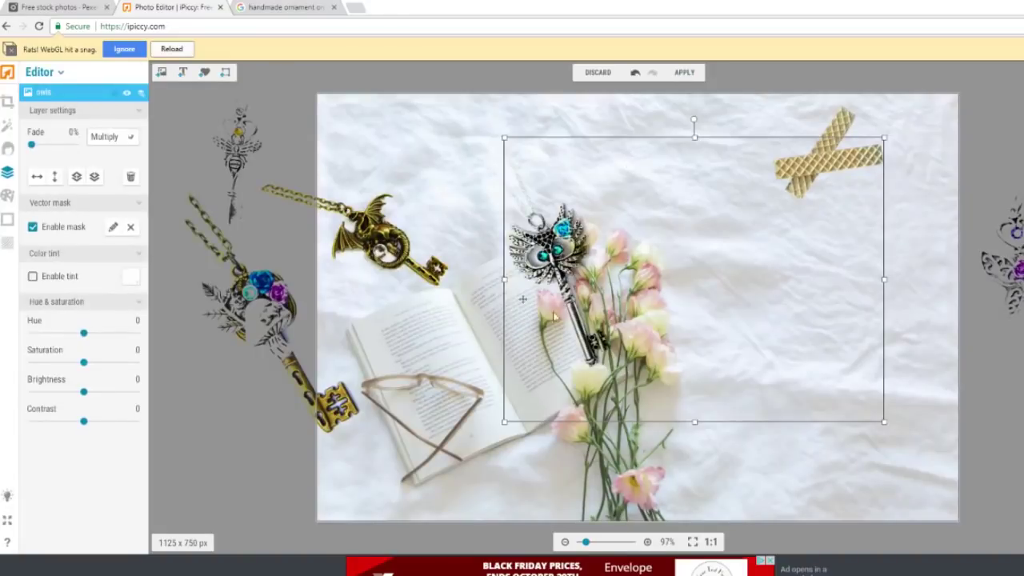
drag(523, 298, 926, 445)
Move the mushroom key back onto the picture, rotate it upright, shrink it, and place it beside the glasses
click(241, 339)
drag(242, 339, 509, 261)
drag(423, 237, 471, 162)
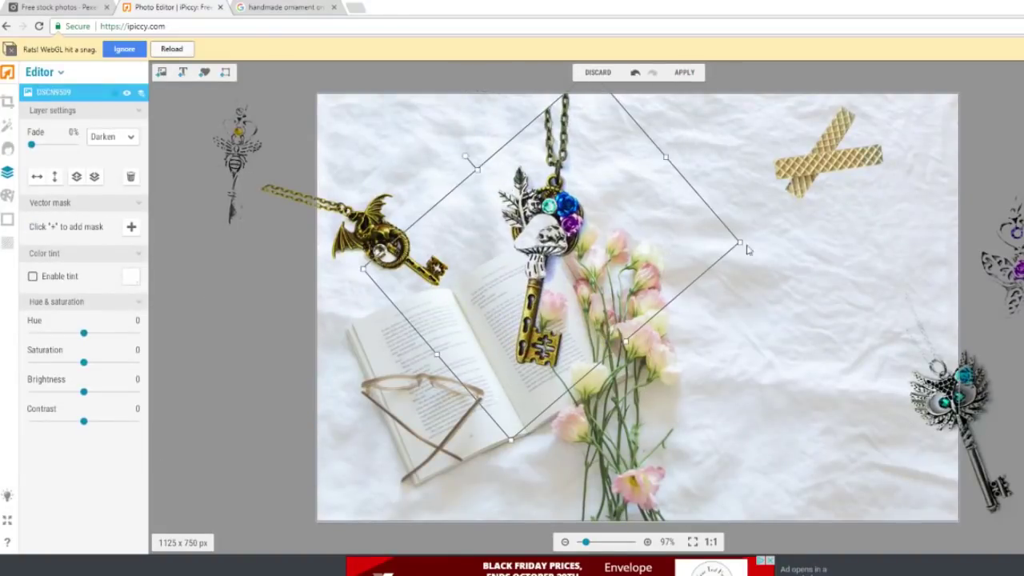
drag(743, 246, 608, 262)
drag(535, 258, 407, 433)
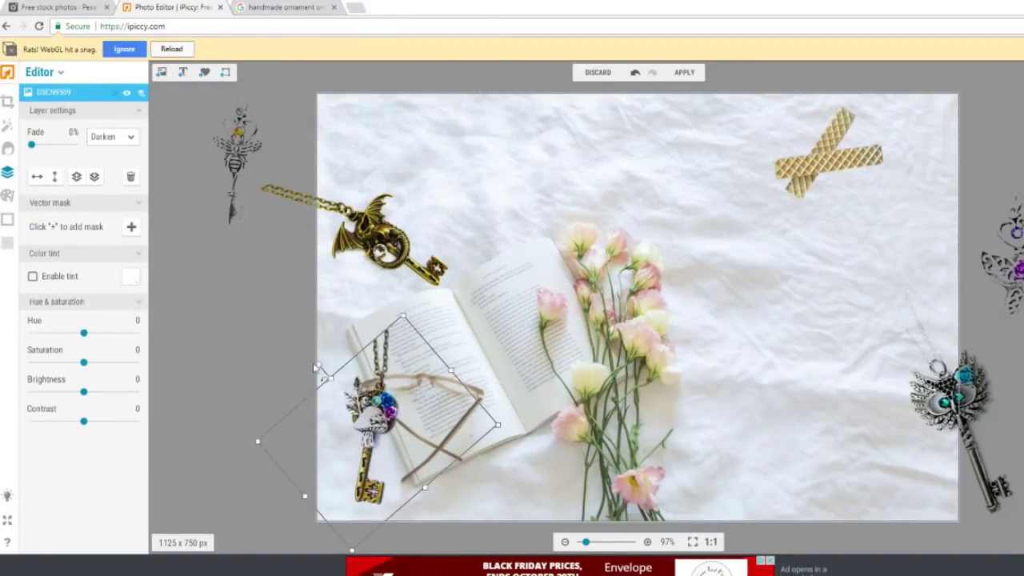
Rotate the mushroom key to slant downward, shrink it slightly, and fit it into the picture's lower-left corner
drag(309, 360, 283, 432)
drag(467, 371, 443, 392)
drag(283, 438, 280, 466)
drag(356, 453, 370, 466)
click(649, 355)
Move the bee key below the book, shrink it, and tilt it to the right
drag(253, 138, 565, 428)
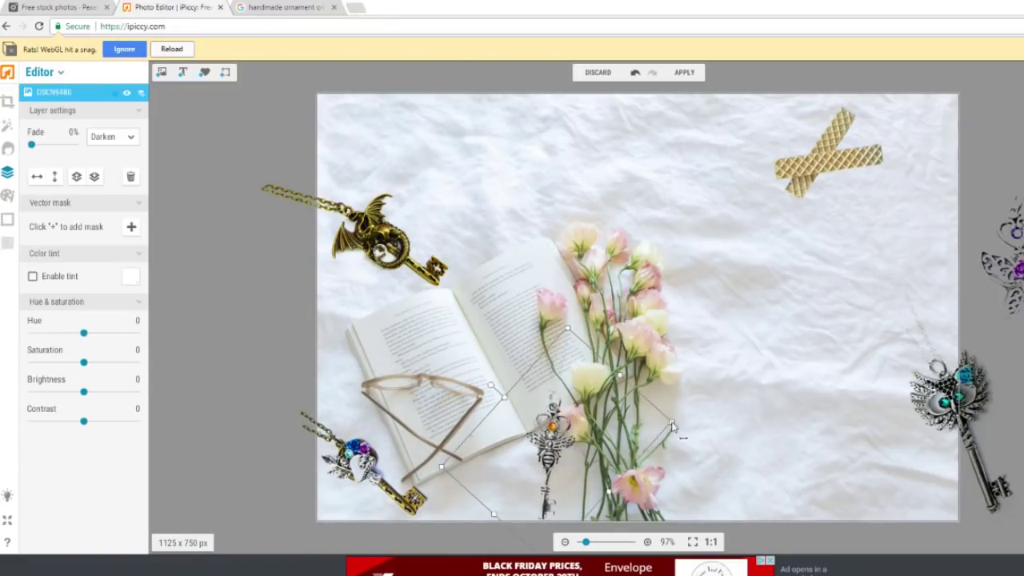
drag(671, 428, 560, 419)
drag(541, 456, 533, 472)
Move the waffle cookie above the book and delete its layer
click(782, 369)
drag(820, 160, 537, 160)
key(Delete)
click(525, 475)
Move the butterfly key onto the picture, shrink it, and place it above the dragon key near the upper edge
drag(1009, 263, 510, 233)
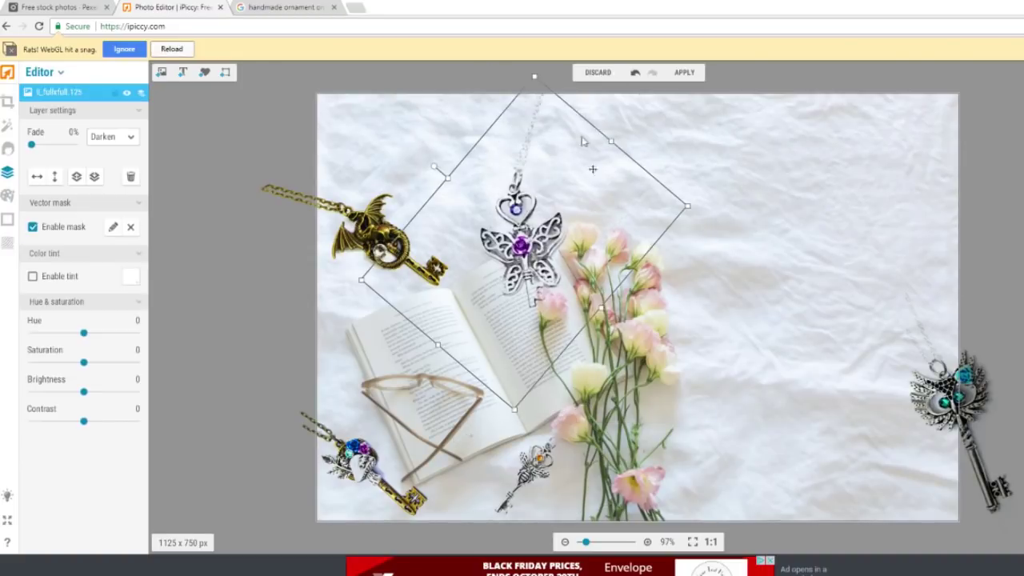
drag(536, 80, 527, 187)
drag(521, 287, 454, 155)
Move the owl key onto the picture, shrink and rotate it, and place it below the book beside the stems
drag(1022, 380, 916, 377)
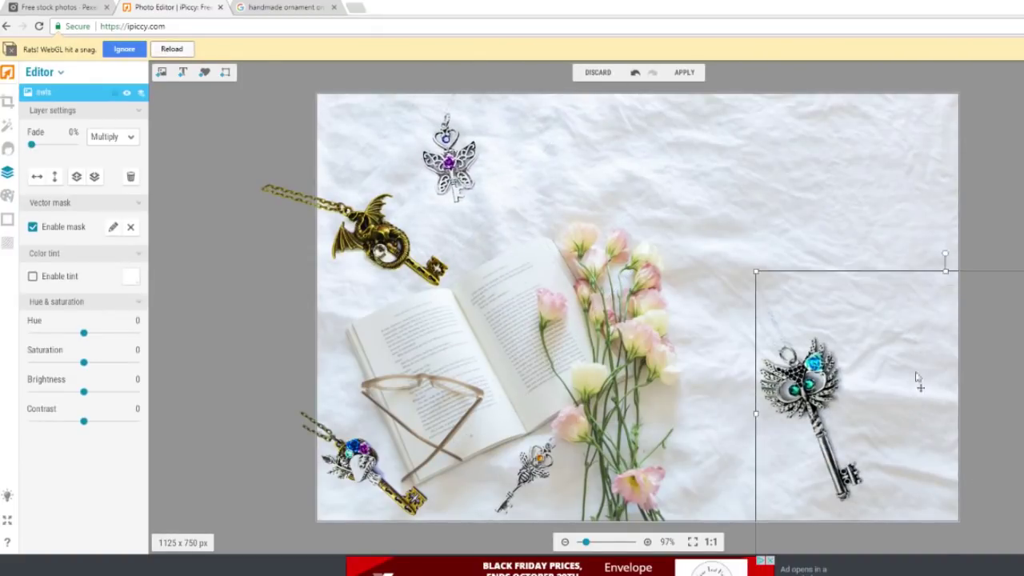
drag(754, 269, 681, 260)
drag(729, 349, 592, 148)
drag(640, 96, 696, 151)
drag(592, 144, 582, 478)
Move the bee key onto the upper flowers, and shift the owl key closer under the book with a slight tilt
drag(525, 475, 590, 273)
drag(583, 478, 546, 460)
mouse_move(564, 404)
mouse_down()
mouse_move(580, 408)
mouse_move(571, 401)
mouse_up()
Fine-tune the owl key's slant and position between the book's lower edge and the flower stems
click(360, 464)
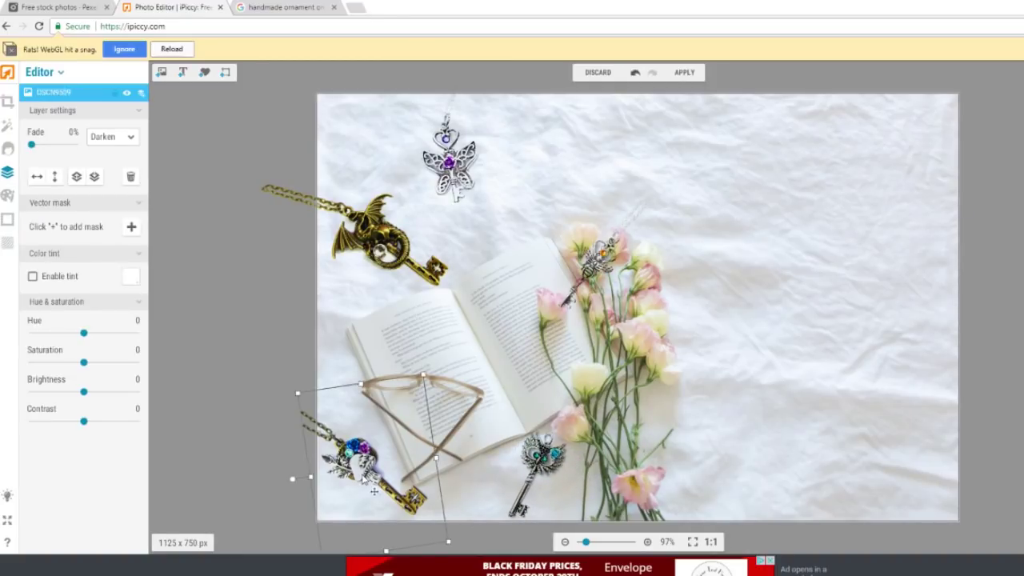
click(545, 464)
click(569, 456)
drag(570, 456, 566, 459)
drag(654, 464, 659, 475)
drag(569, 456, 553, 460)
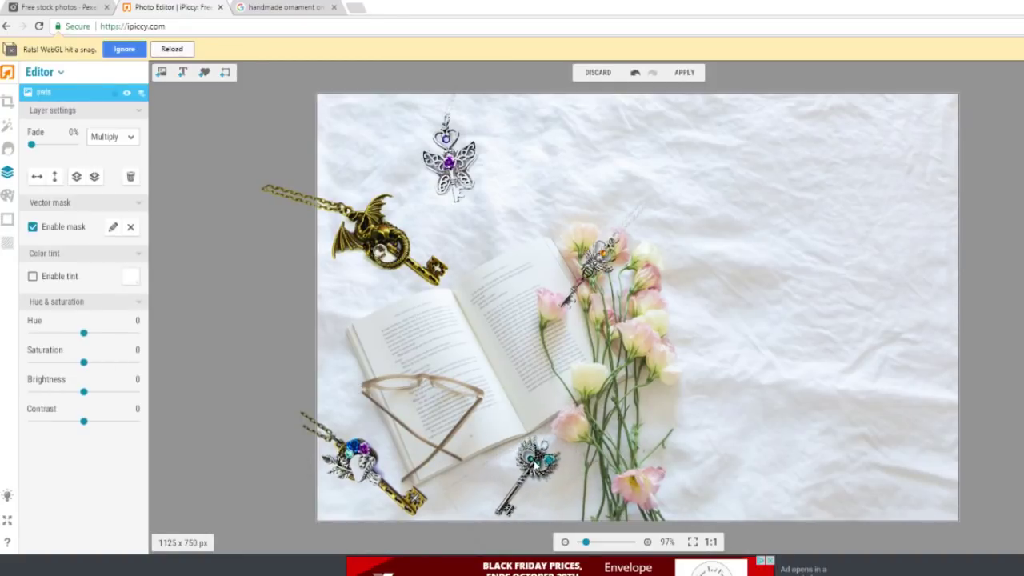
Move the bee key off the flowers and delete its layer DSCN9480
click(530, 210)
drag(613, 252, 644, 200)
right_click(643, 200)
click(673, 209)
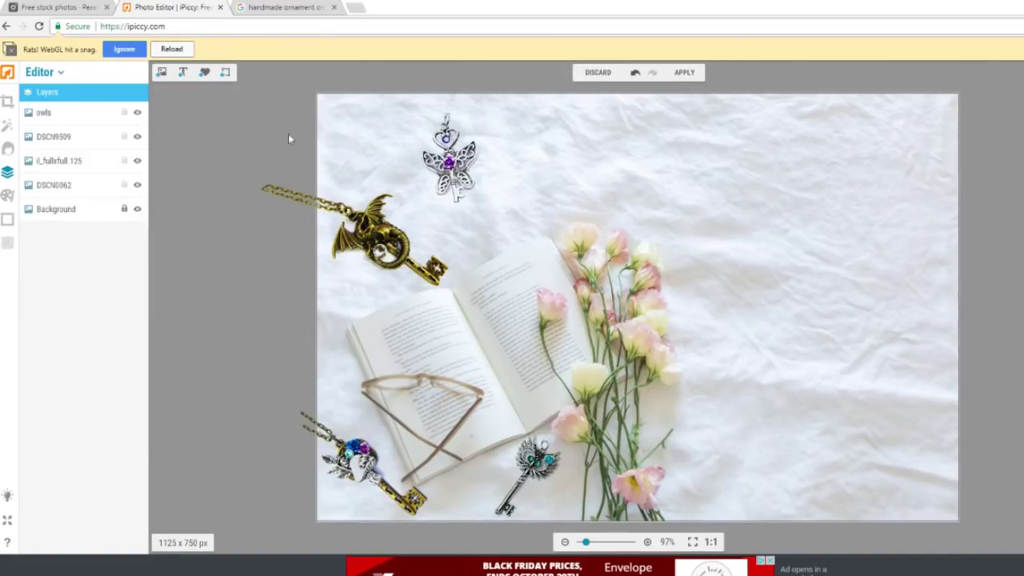
Apply the layers and crop the picture to a 750 x 750 px square containing the book, flowers and keys
click(8, 101)
click(626, 338)
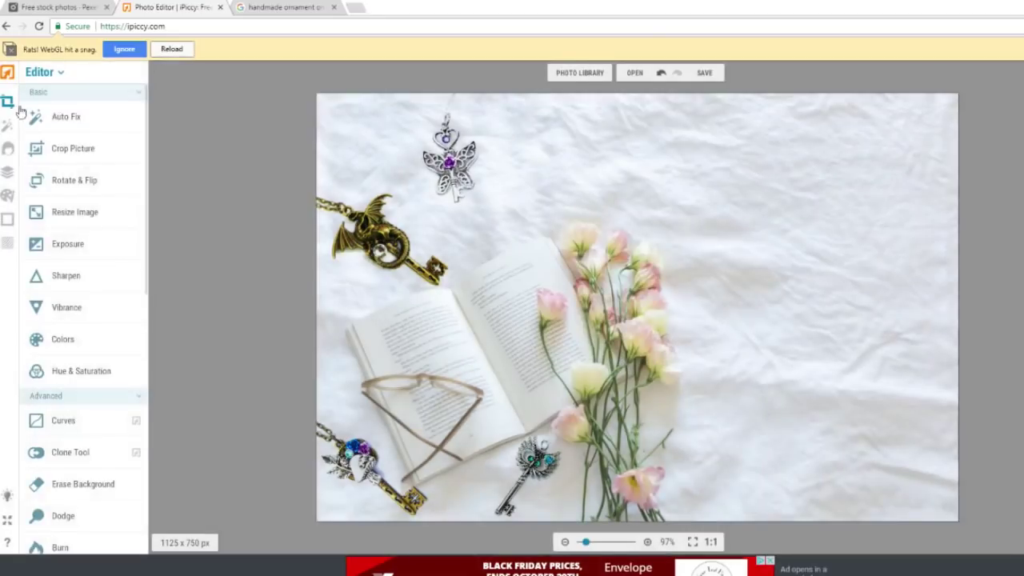
click(71, 150)
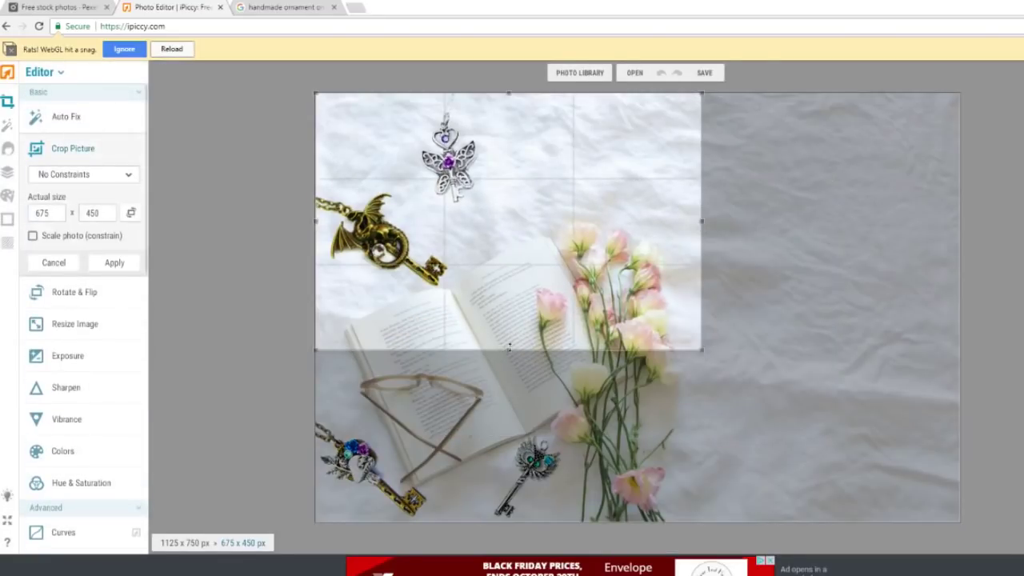
drag(509, 348, 510, 522)
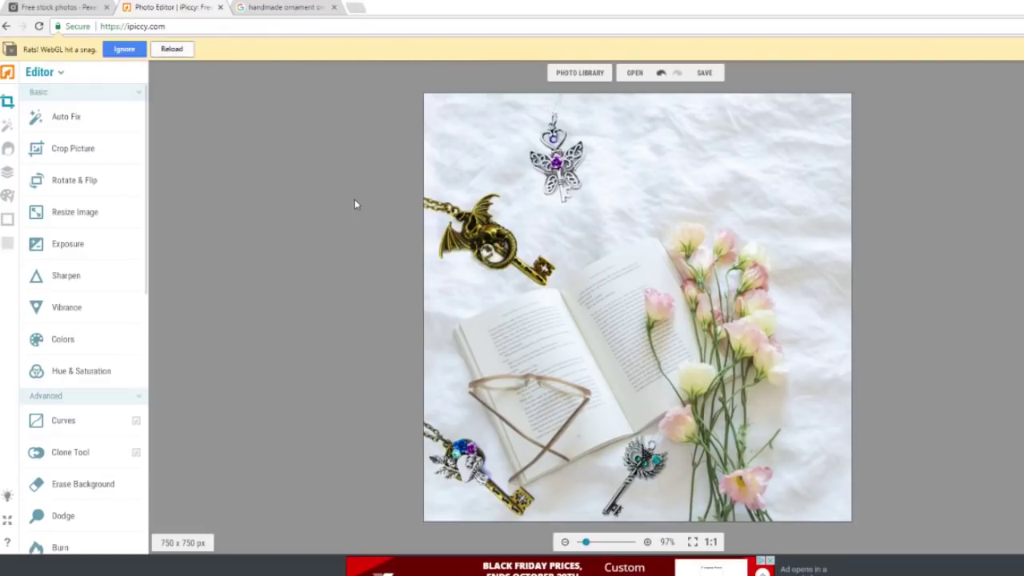
Add a text layer, set its font to Times New Roman, and move it to the empty area left of the picture
click(7, 174)
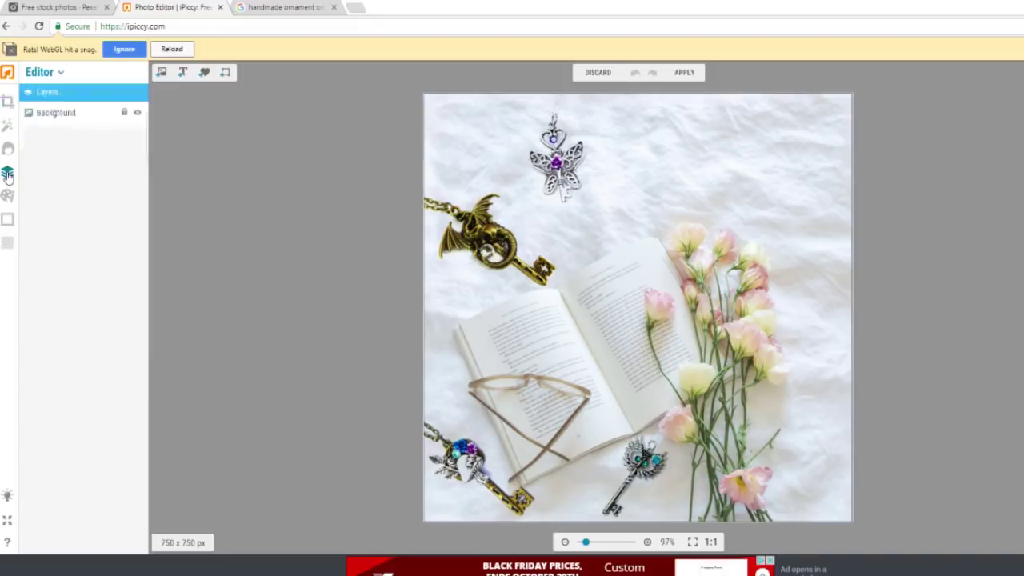
click(183, 74)
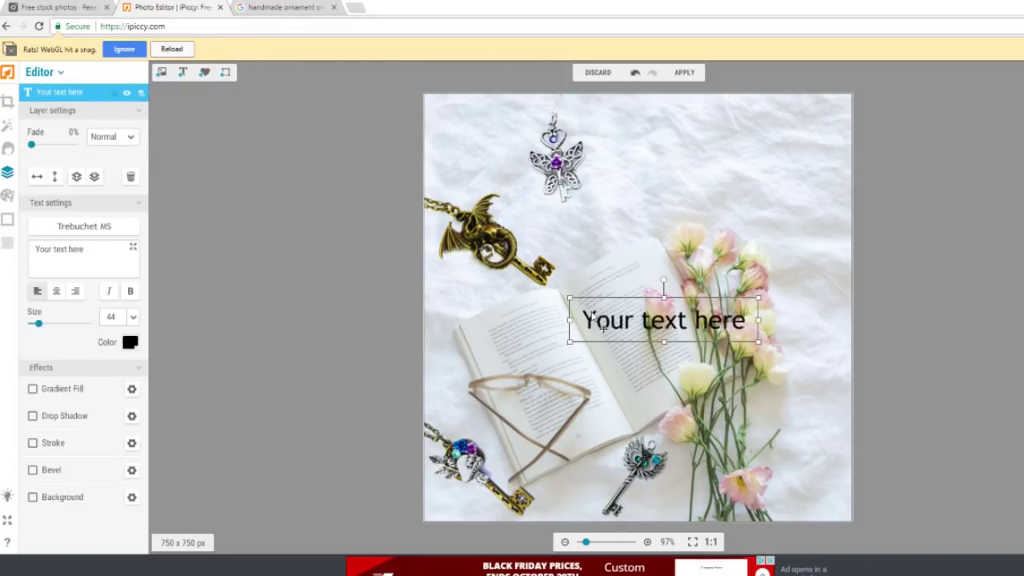
click(90, 228)
click(75, 198)
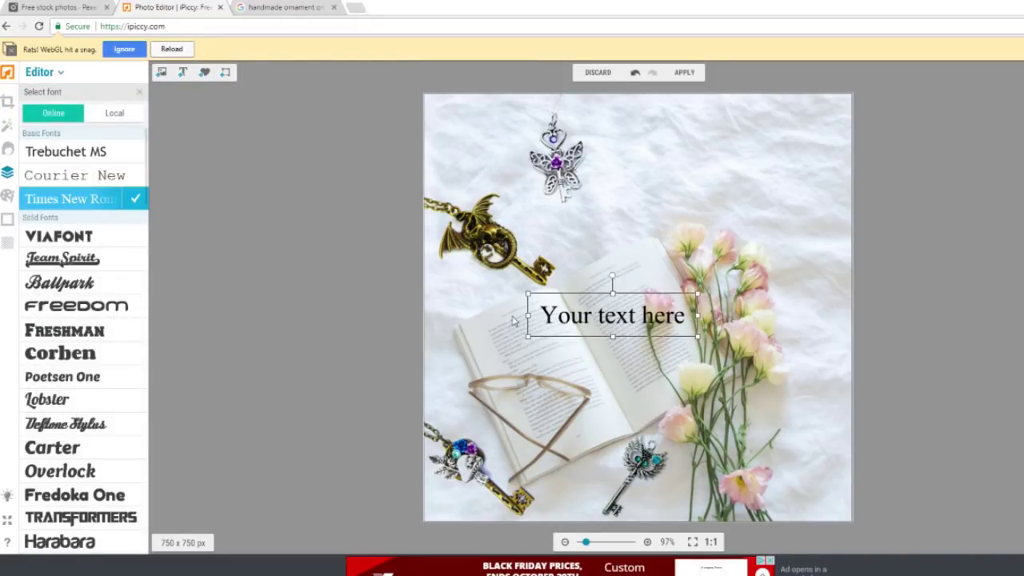
drag(532, 314, 333, 239)
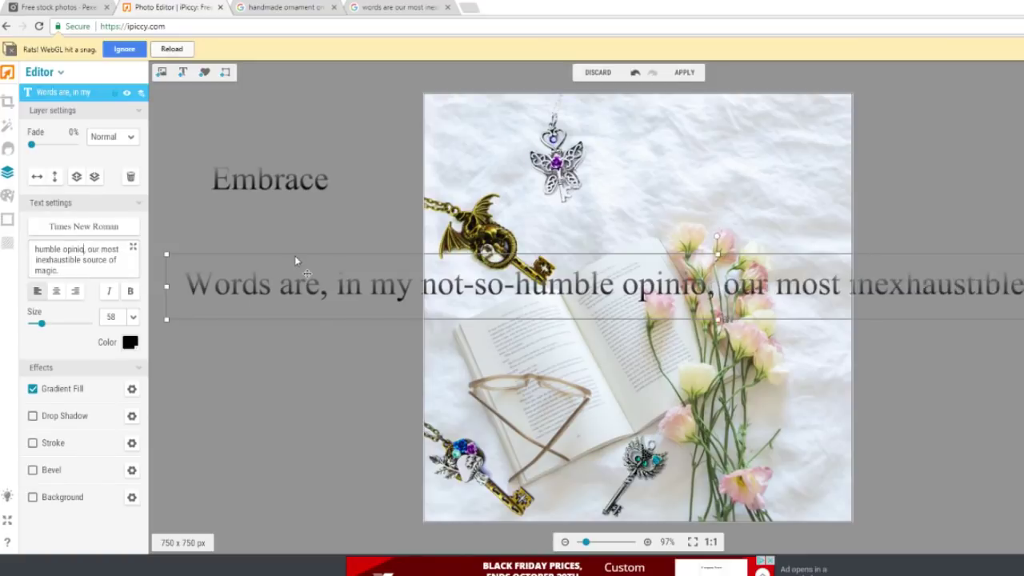
Trim the quote text layer to "Words are our", removing "my not-so-humble opinion" and cutting out the rest of the sentence
key(BackSpace)
key(BackSpace)
key(BackSpace)
key(BackSpace)
key(BackSpace)
key(BackSpace)
key(BackSpace)
key(BackSpace)
key(BackSpace)
key(BackSpace)
key(BackSpace)
key(BackSpace)
key(BackSpace)
key(BackSpace)
key(BackSpace)
key(BackSpace)
key(BackSpace)
key(BackSpace)
key(BackSpace)
key(BackSpace)
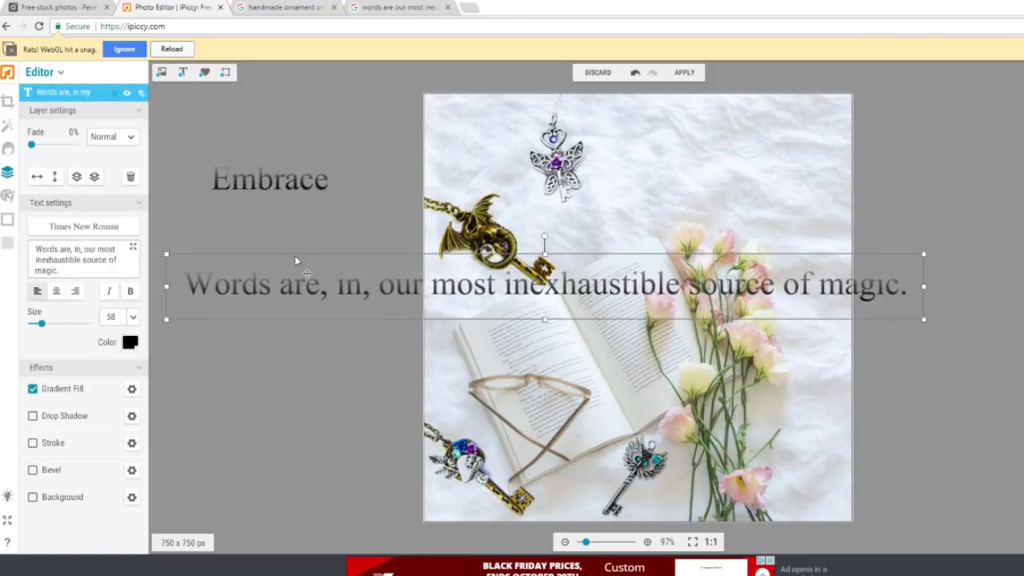
key(BackSpace)
key(BackSpace)
key(BackSpace)
key(BackSpace)
key(BackSpace)
drag(294, 260, 302, 248)
drag(86, 248, 144, 313)
key(ctrl+c)
key(BackSpace)
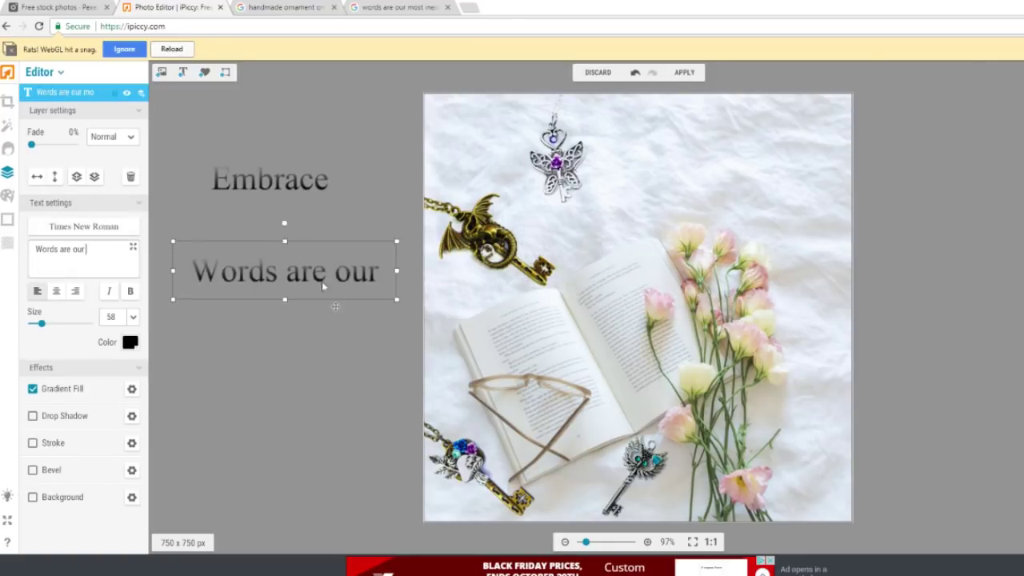
Move the "Words are our" text to the picture's upper edge, add an opening quotation mark and shrink it to size 42
drag(321, 281, 729, 135)
click(35, 248)
text(")
drag(821, 152, 752, 138)
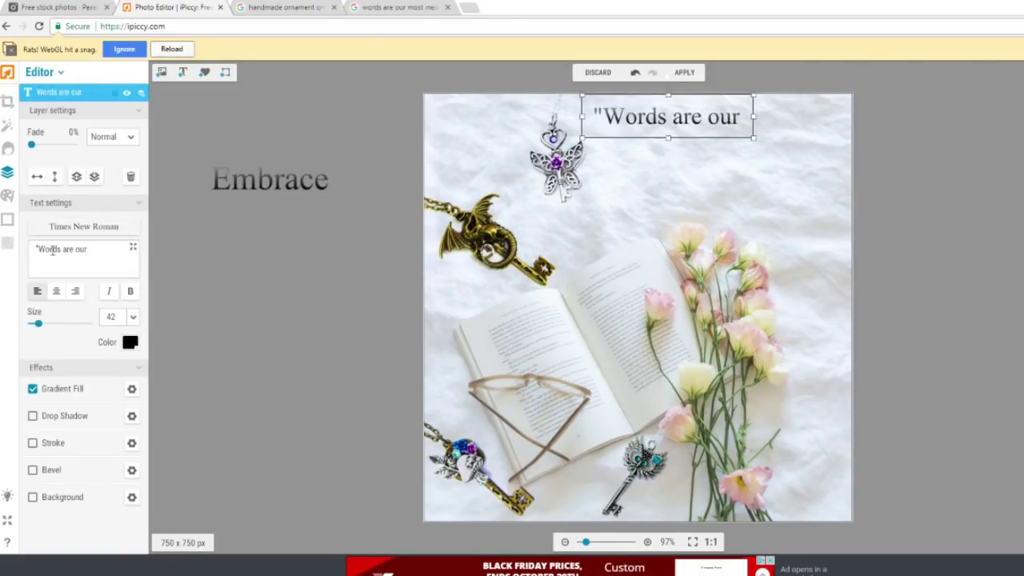
Fade the first quote line to 33% and duplicate it as a second line reading "inexhaustible source of magic."
drag(31, 144, 46, 144)
right_click(639, 103)
click(669, 293)
key(ctrl+v)
key(ctrl+Home)
key(Delete)
key(Delete)
key(Delete)
key(Delete)
key(Delete)
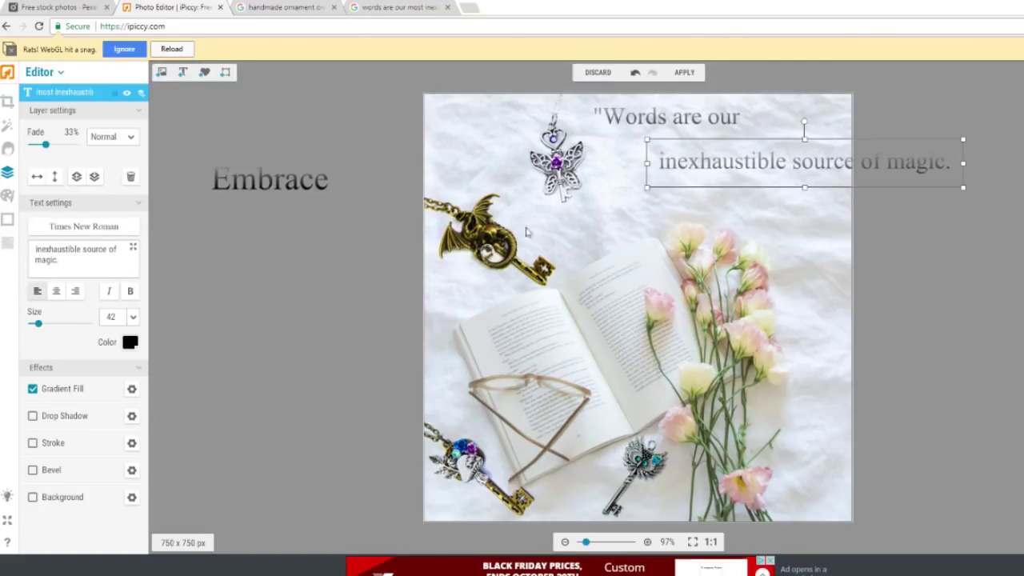
Add "most" to the first line, cut the second line to "inexhaustible" and enlarge it to about size 61
drag(81, 249, 128, 270)
key(ctrl+c)
key(BackSpace)
click(714, 118)
click(102, 248)
text(most)
click(754, 166)
drag(799, 186, 848, 230)
drag(816, 192, 802, 176)
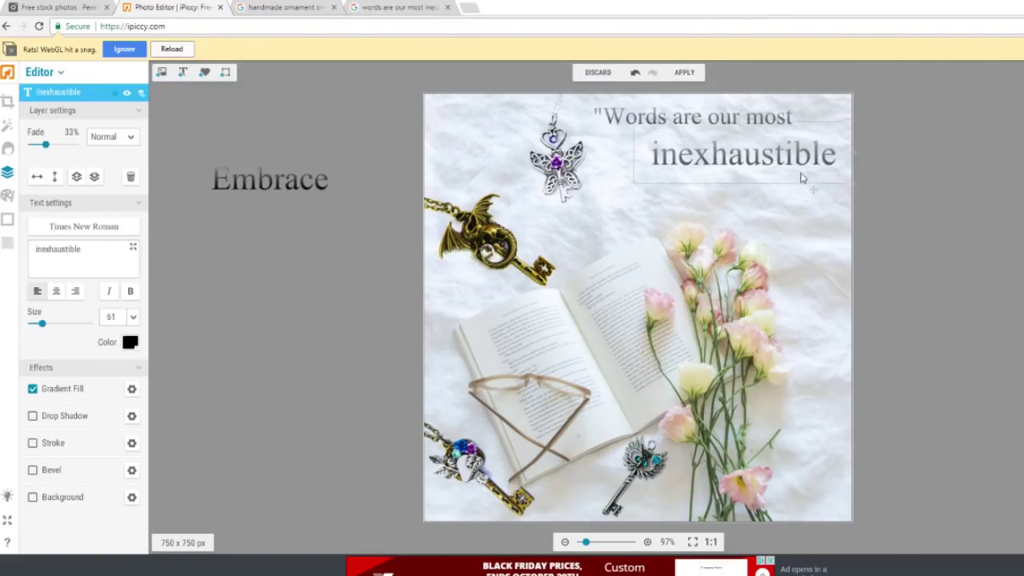
Duplicate the "inexhaustible" line as a smaller third line reading "source of" and tighten the spacing of the lines above
key(ctrl+d)
key(ctrl+v)
drag(735, 119, 712, 116)
drag(743, 155, 748, 148)
drag(744, 217, 716, 183)
drag(104, 252, 74, 250)
key(ctrl+x)
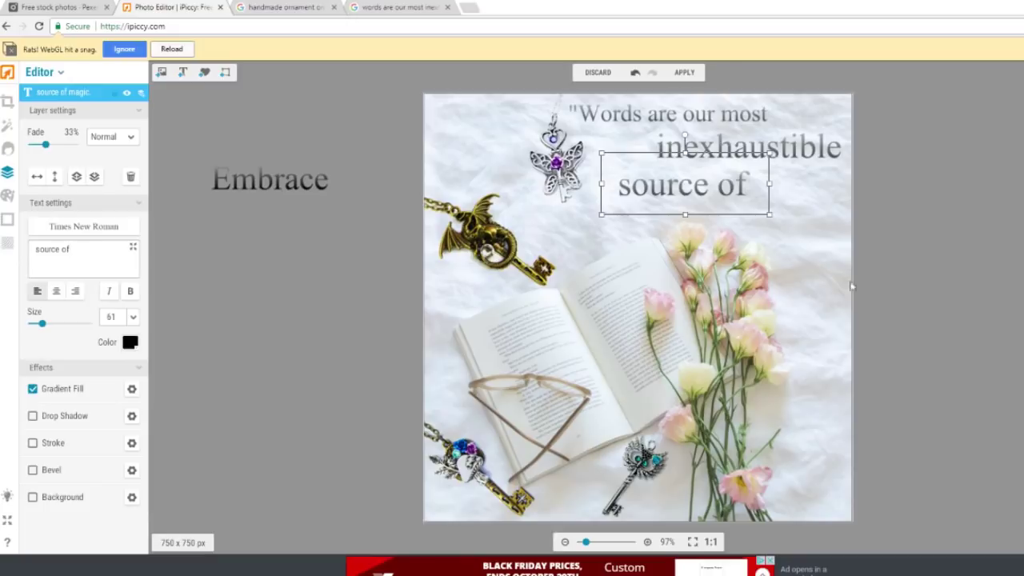
drag(771, 213, 755, 208)
drag(714, 192, 710, 208)
Delete the stray "Embrace" text layer and duplicate the third line as a fourth line reading MAGIC." in capitals
key(ctrl+d)
click(656, 276)
right_click(265, 173)
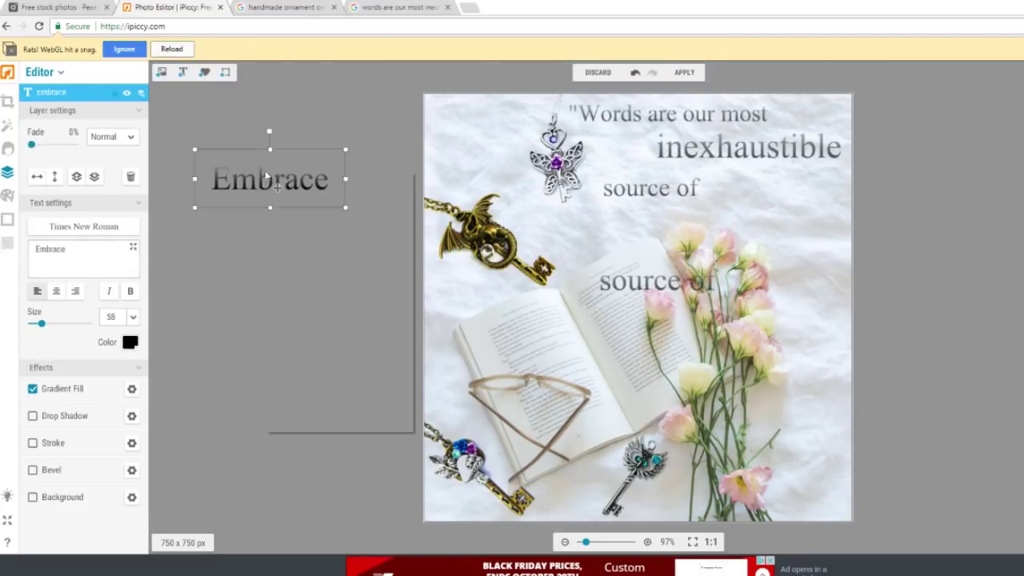
key(Delete)
key(BackSpace)
text(MAGIC.")
Enlarge the MAGIC." line and stagger the four quote lines diagonally above the flowers
drag(743, 309, 780, 322)
drag(651, 188, 634, 189)
drag(684, 296, 773, 204)
click(635, 191)
drag(724, 151, 696, 150)
click(770, 194)
drag(863, 223, 852, 221)
drag(768, 195, 771, 211)
drag(644, 191, 709, 181)
drag(724, 147, 705, 146)
drag(710, 182, 718, 178)
drag(722, 210, 720, 205)
Add a new text layer in Courier New reading "JK Rowling"
click(183, 72)
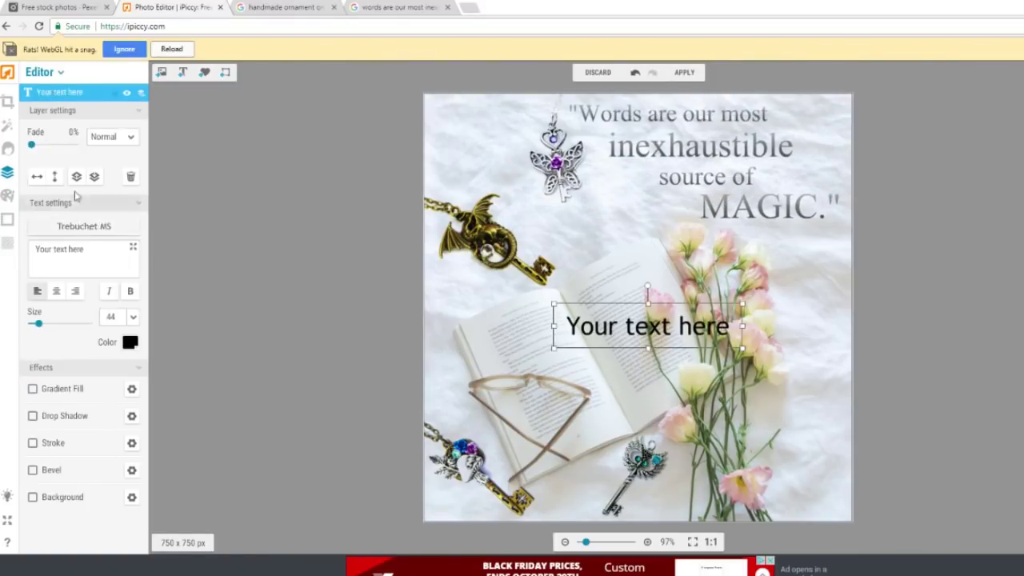
click(84, 226)
click(83, 292)
triple_click(80, 249)
text(JK Rowling)
Prefix the attribution with a dash, shrink it and place it just below the MAGIC." line
drag(712, 345, 685, 340)
drag(620, 323, 775, 243)
click(36, 249)
text(-)
drag(850, 263, 843, 267)
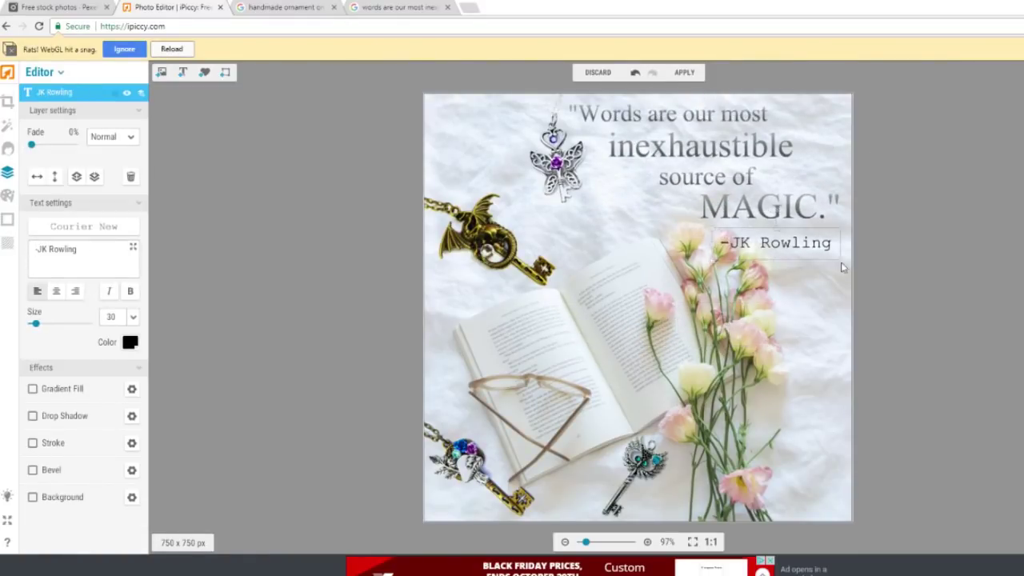
drag(780, 240, 797, 238)
click(805, 391)
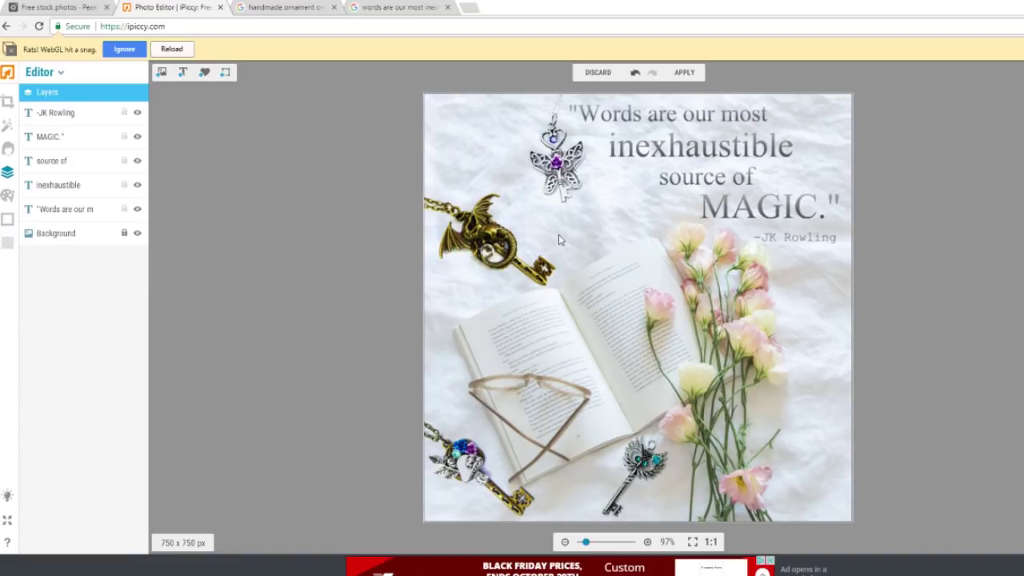
Flatten all layers and save the picture as the high-quality JPG pexels-photo-545049 in the Stock Photos folder, then continue editing
click(684, 72)
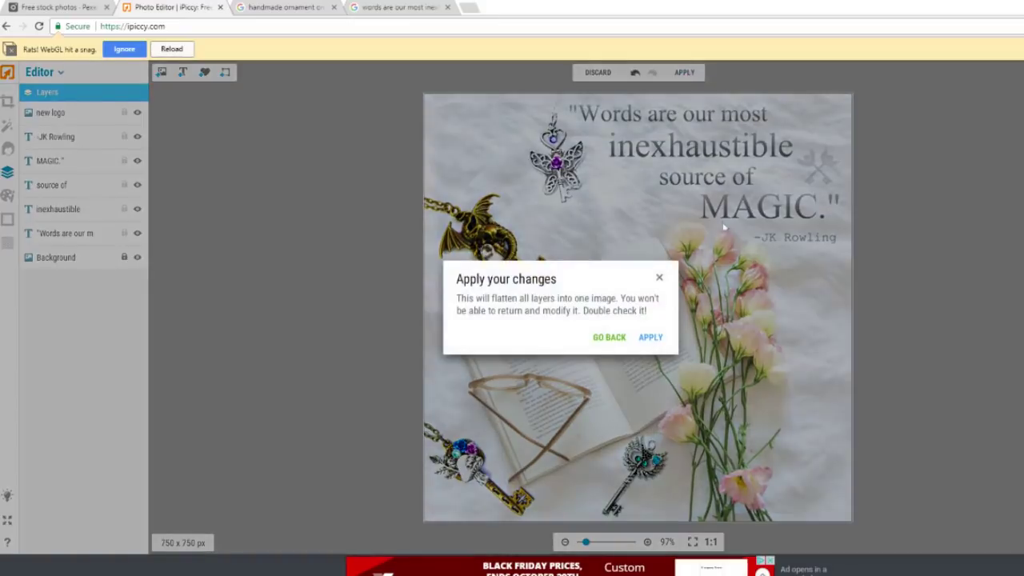
click(650, 338)
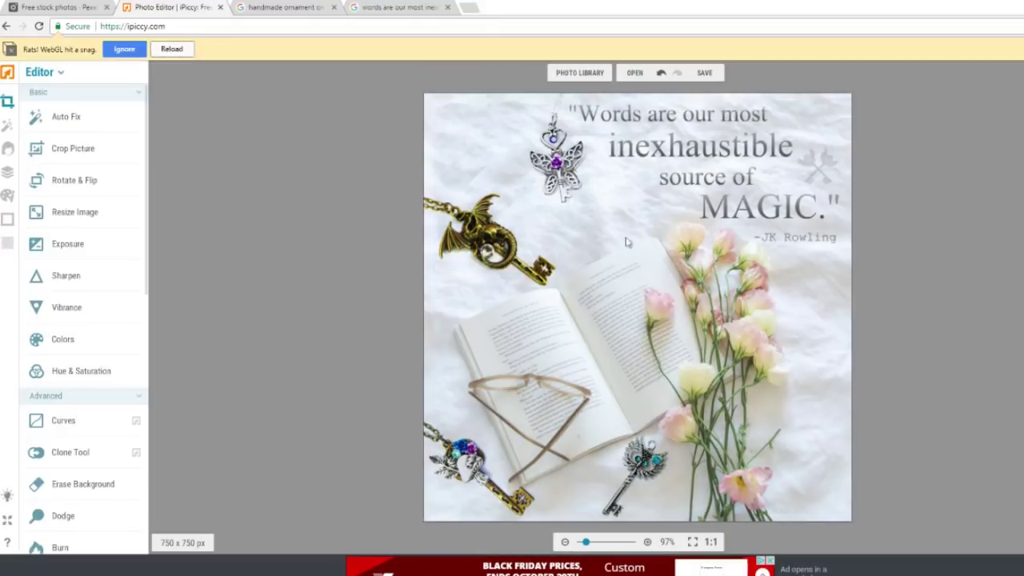
click(705, 75)
click(704, 96)
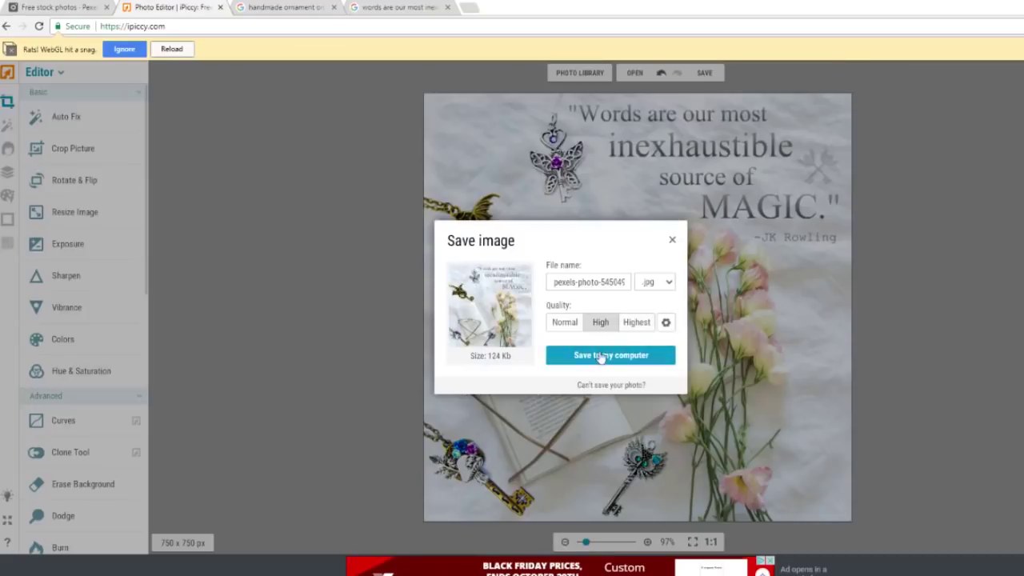
click(606, 356)
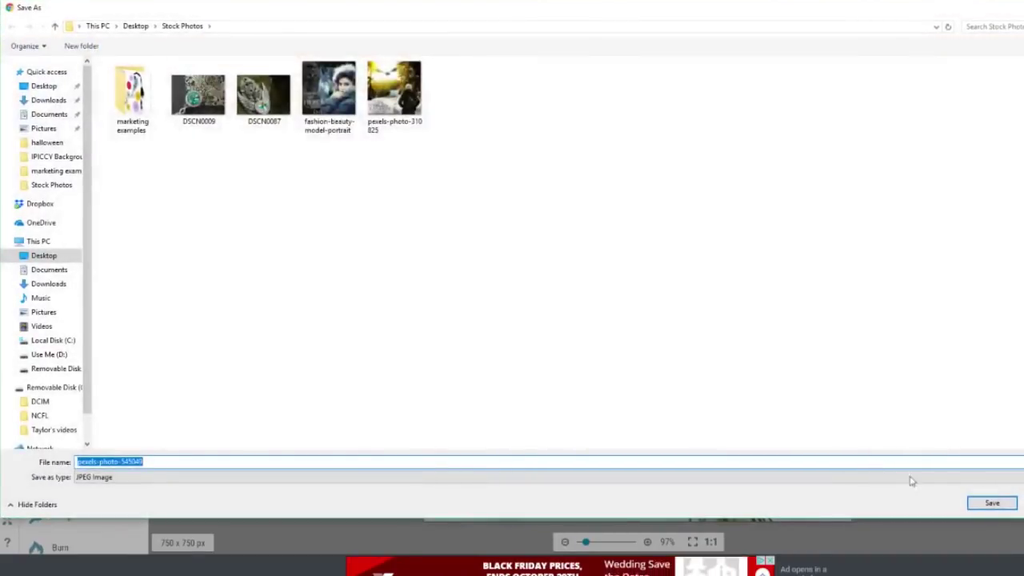
click(990, 504)
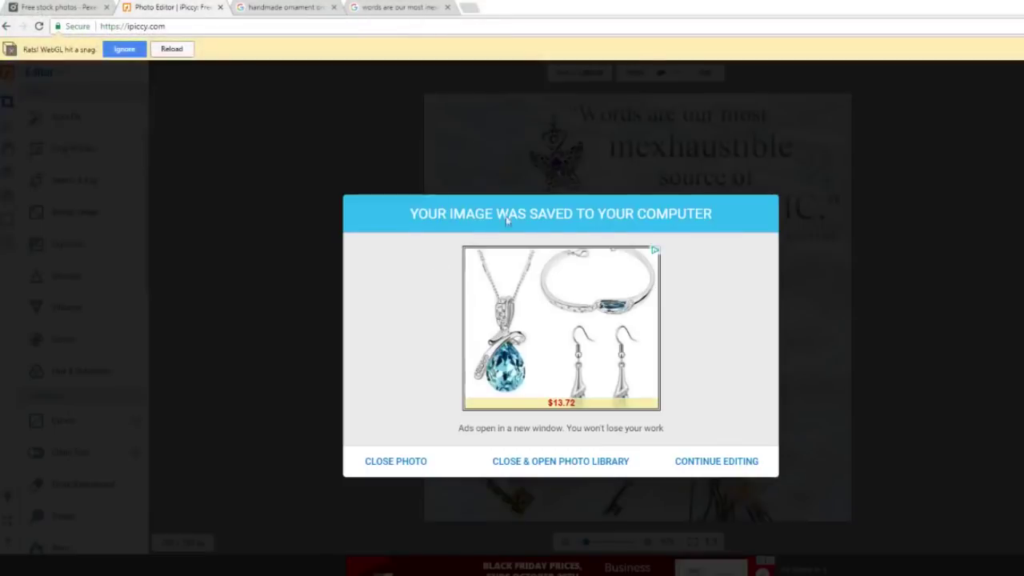
click(703, 462)
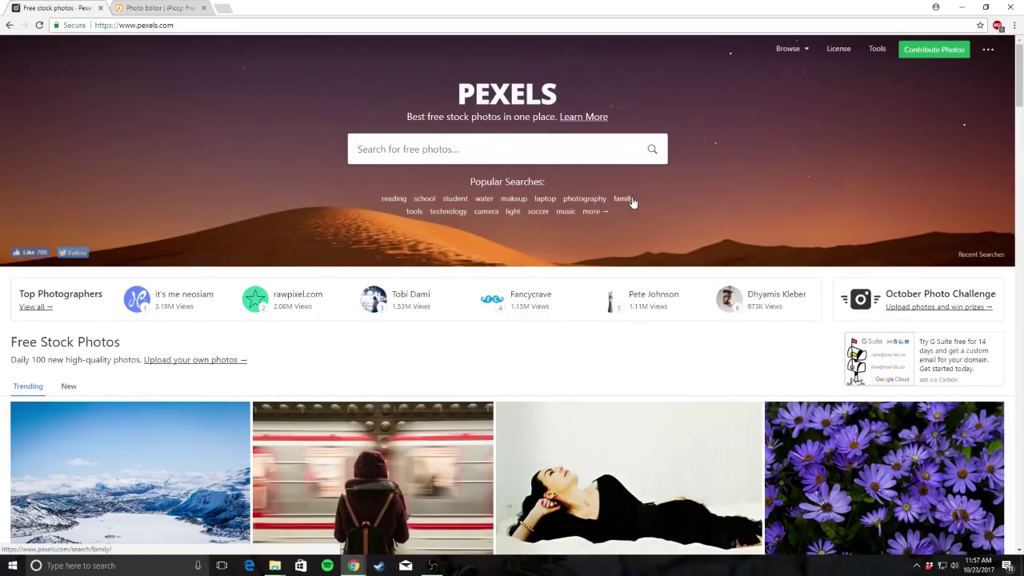
Browse the trending free stock photos on the Pexels home page
scroll(632, 202, down, 9)
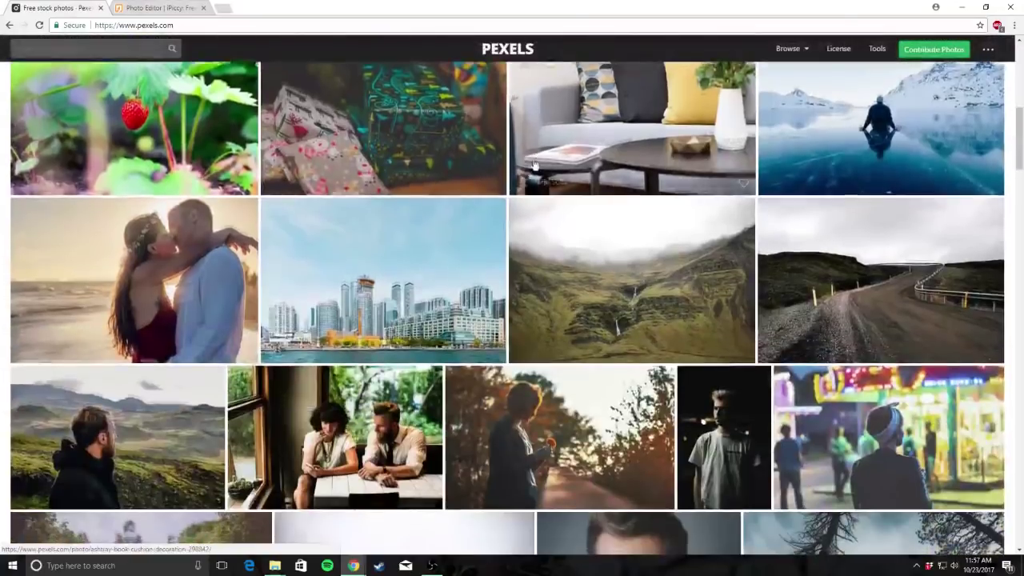
scroll(530, 178, down, 2)
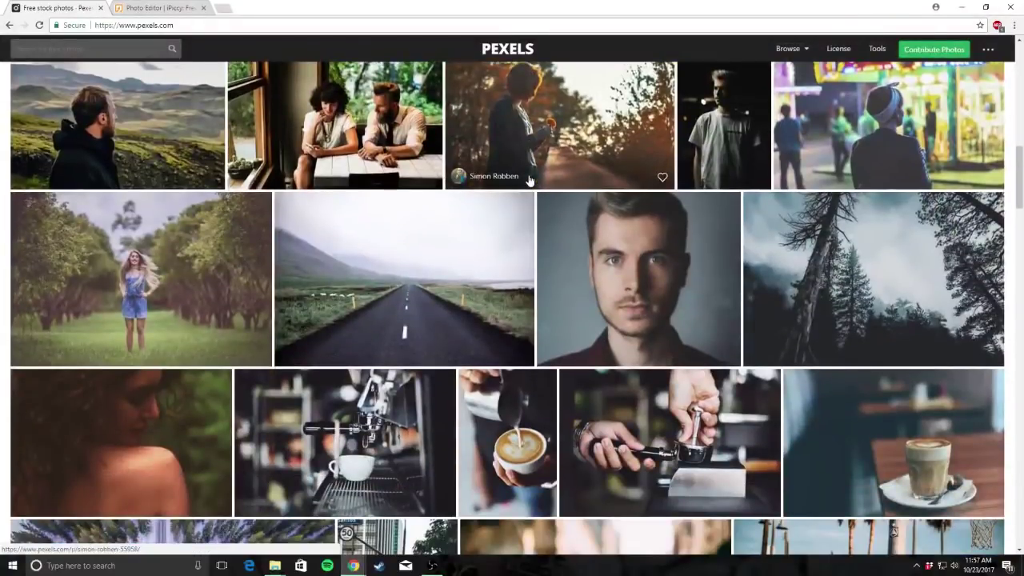
scroll(528, 180, down, 8)
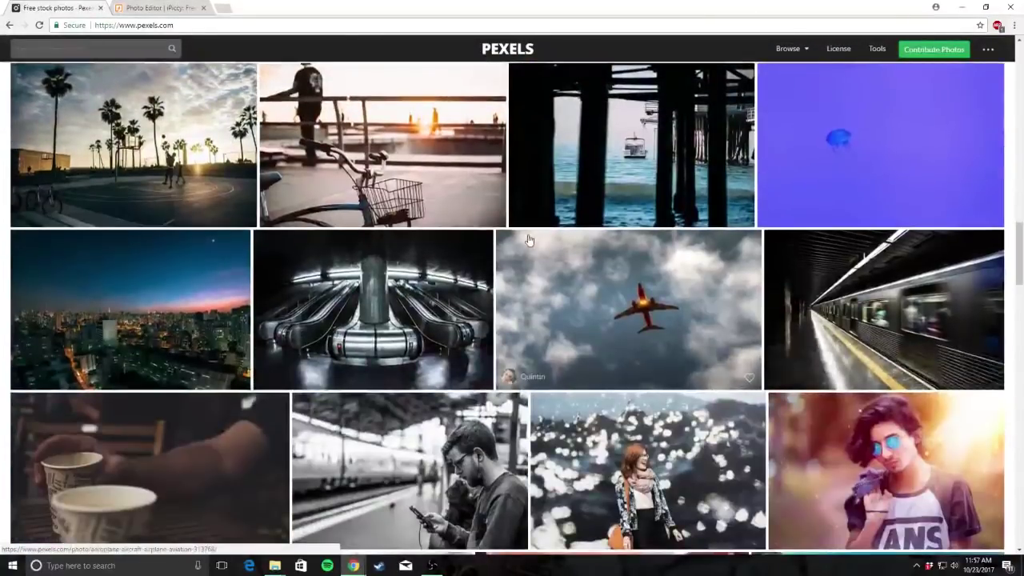
scroll(528, 240, down, 8)
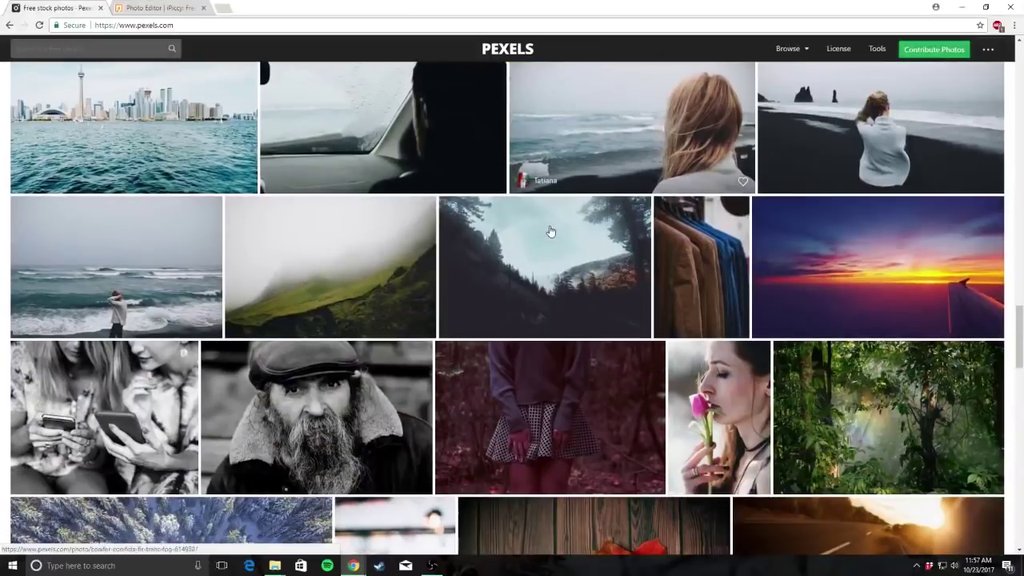
scroll(550, 232, down, 11)
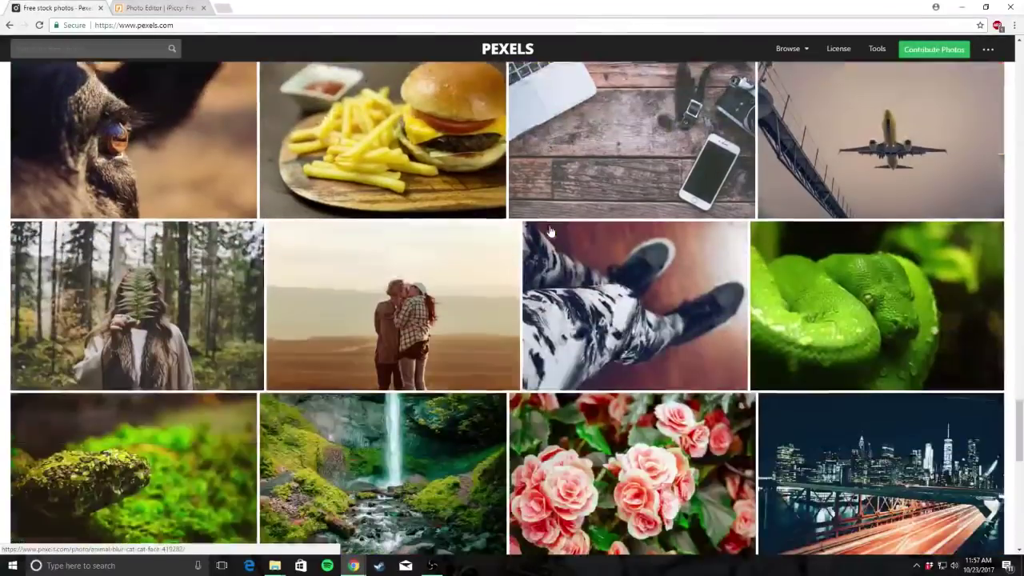
Switch to iPiccy and open the white wood background pexels-photo-235994 from the desktop's Stock Photos folder
click(156, 6)
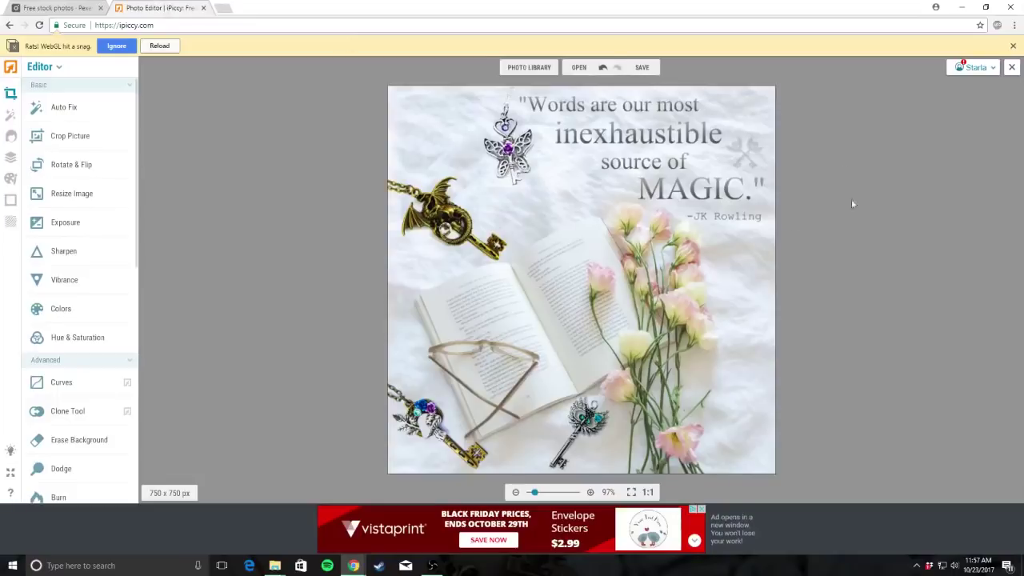
click(549, 70)
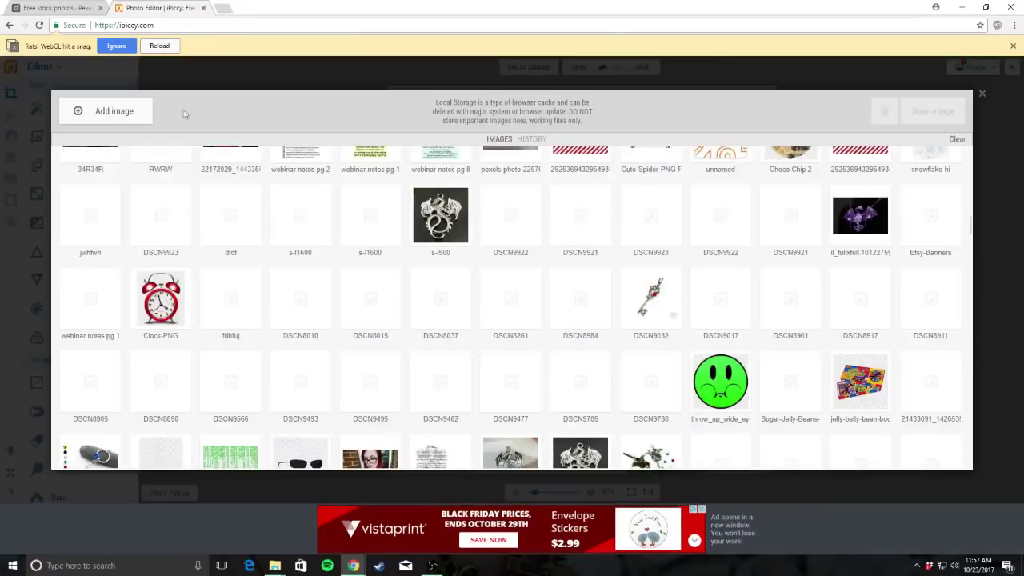
click(103, 110)
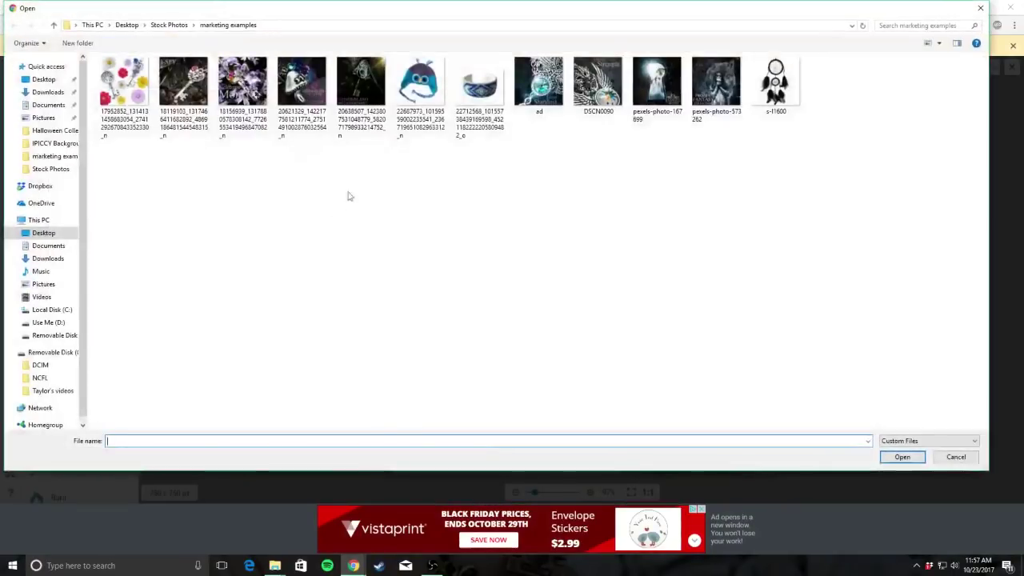
click(44, 79)
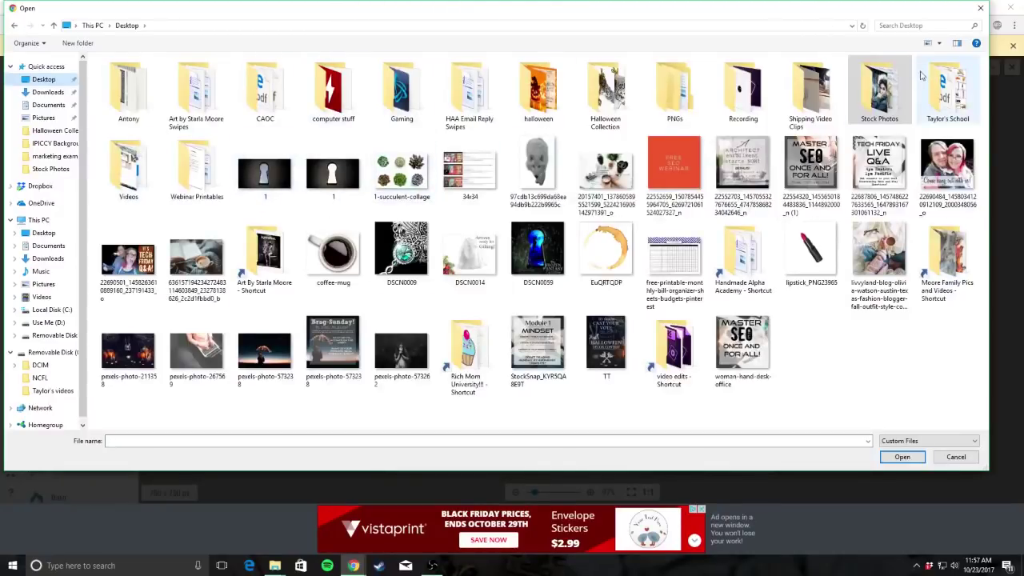
double_click(874, 78)
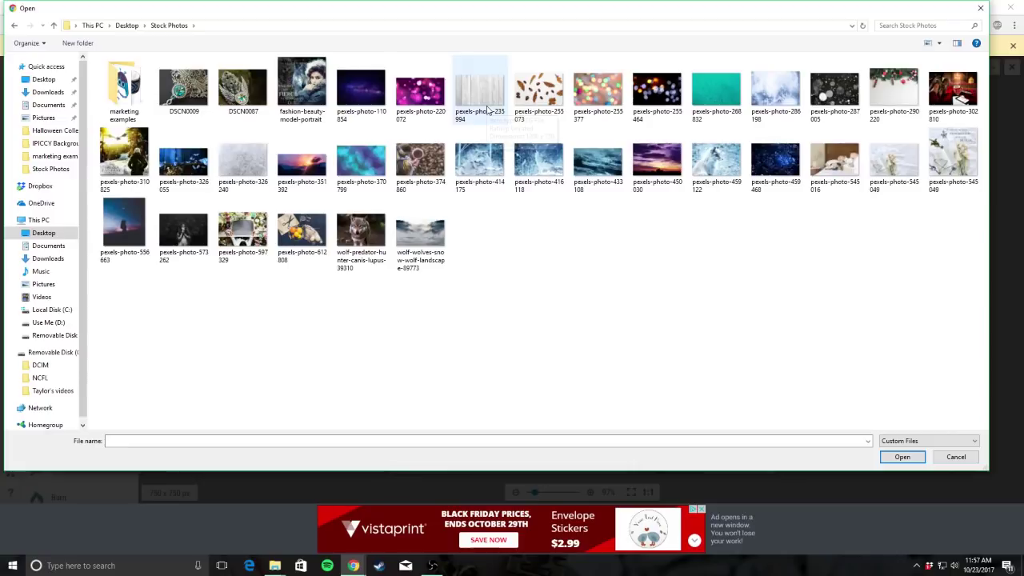
double_click(480, 90)
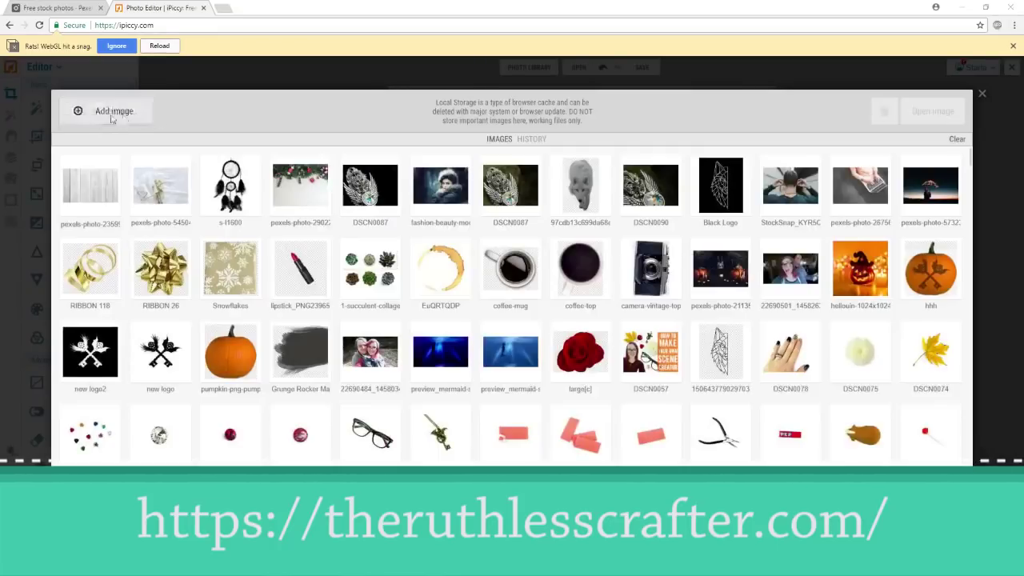
click(112, 113)
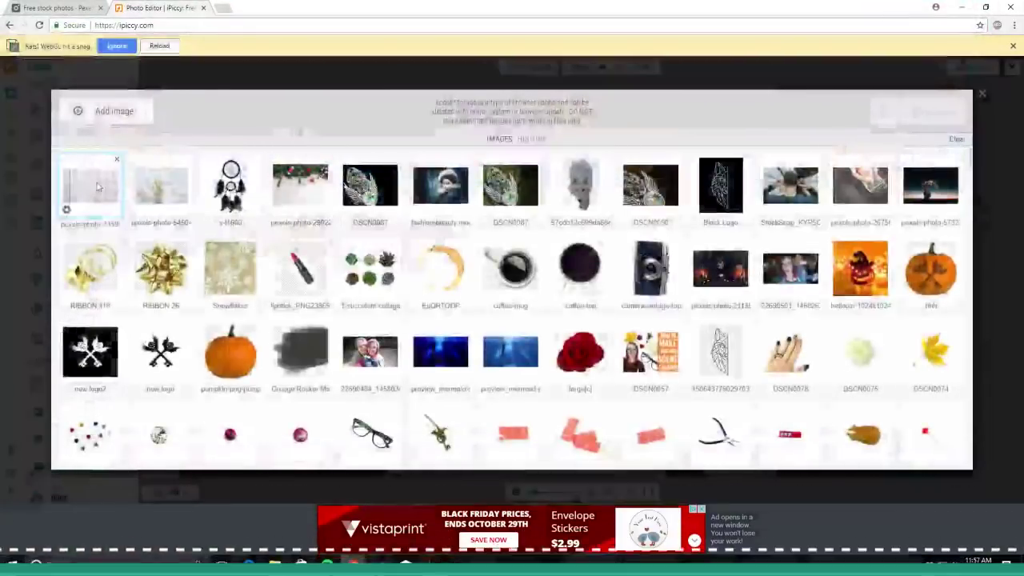
click(92, 187)
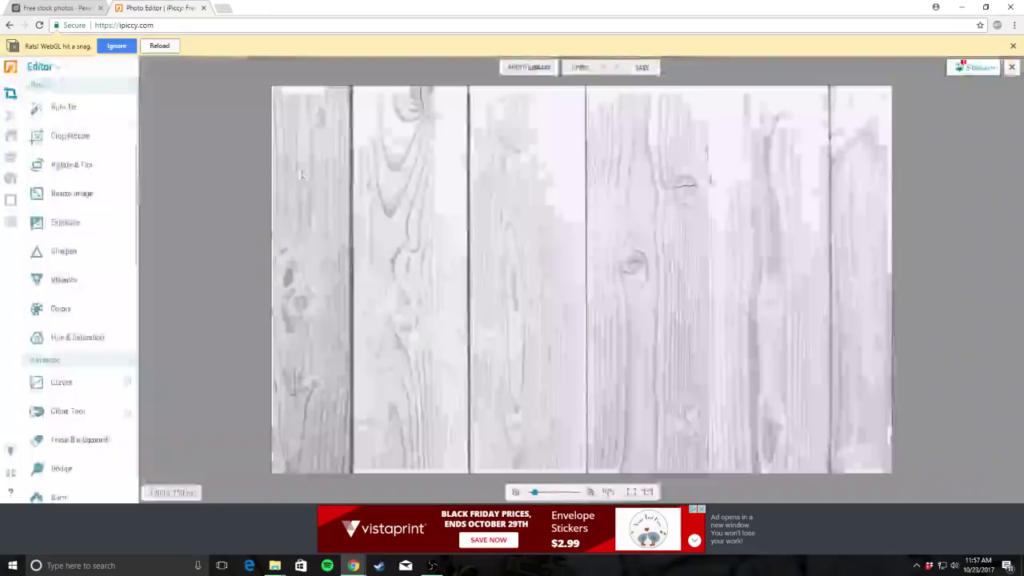
Load the owl hat photo from the marketing examples folder and add it as a layer on the wood background
click(10, 157)
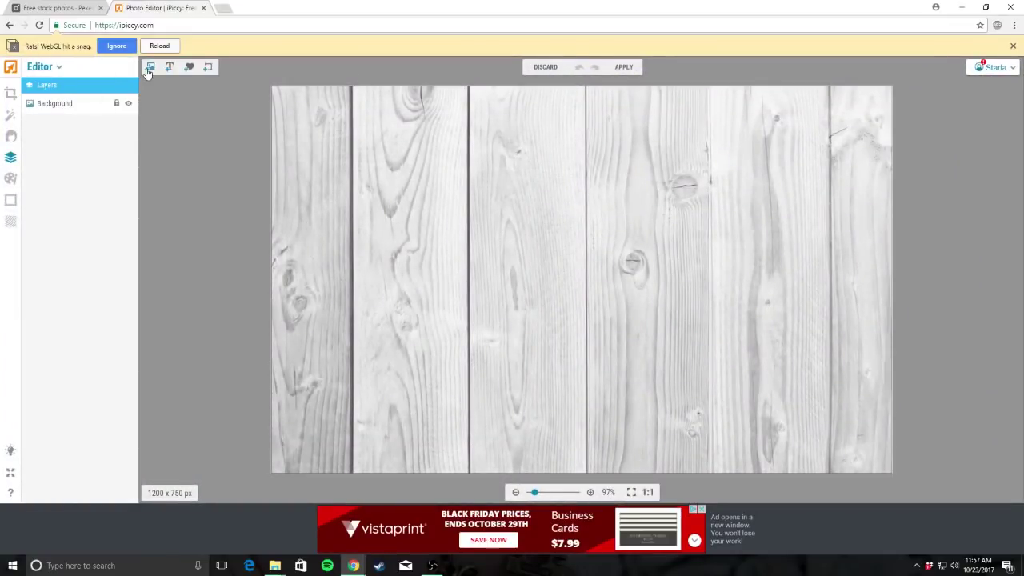
click(149, 68)
click(48, 101)
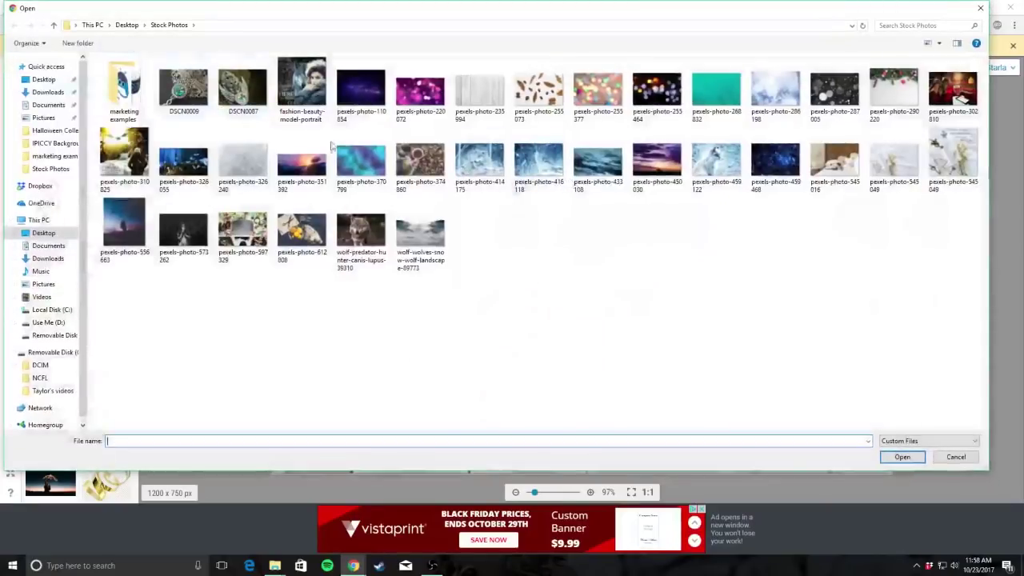
double_click(124, 88)
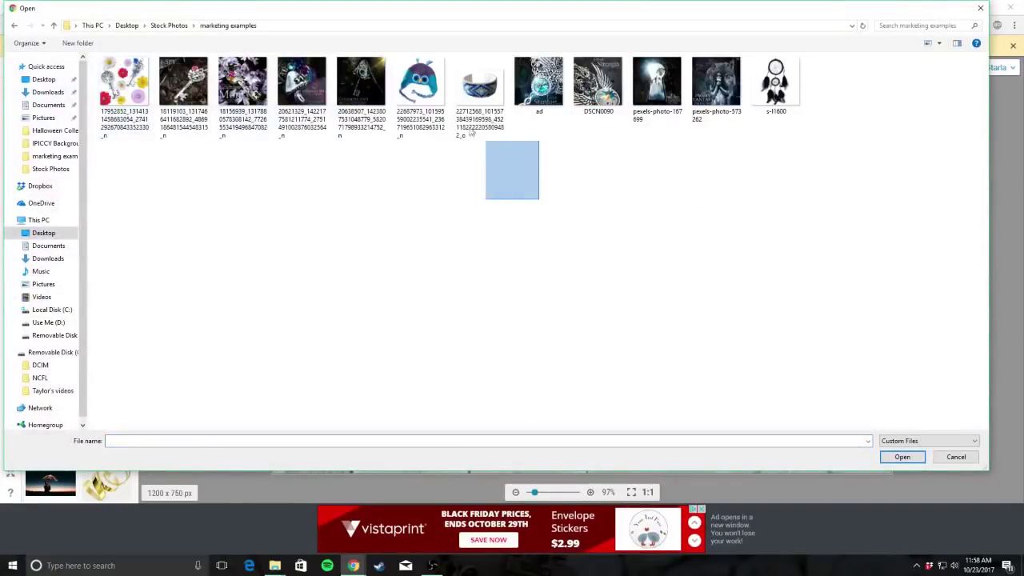
drag(472, 134, 469, 118)
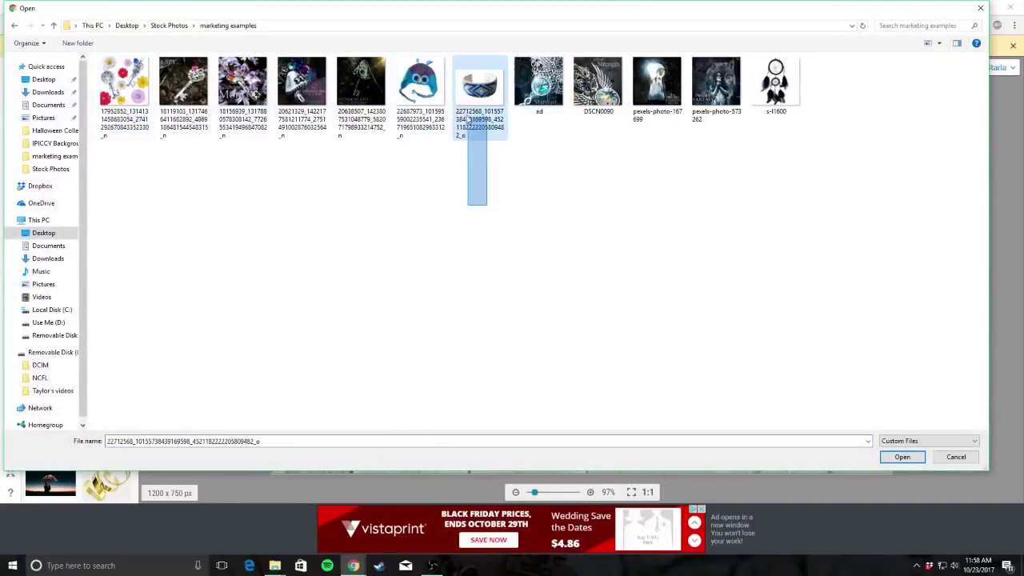
click(901, 457)
drag(112, 150, 469, 182)
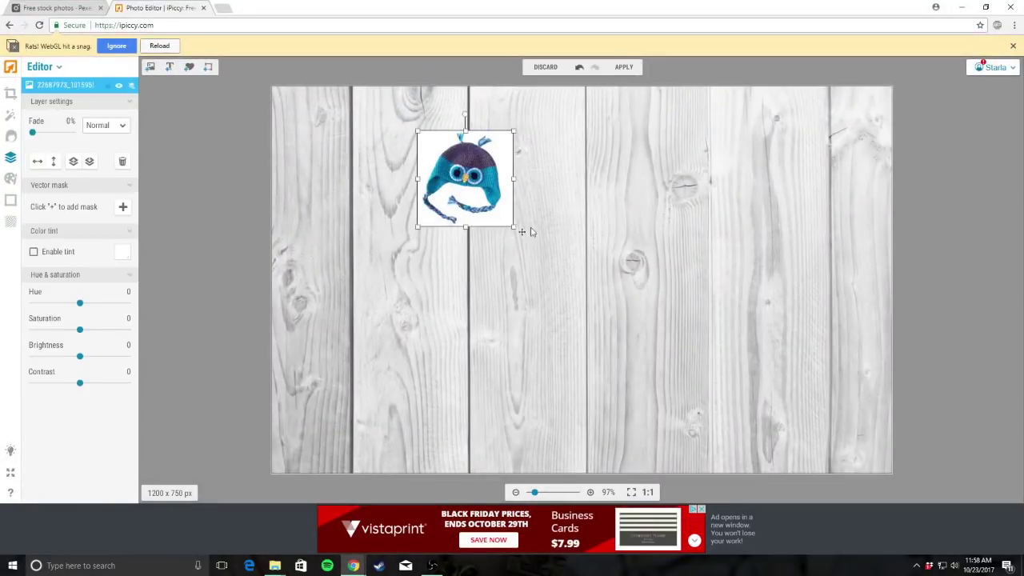
Enlarge the owl hat, set its blend mode to Darken and move it to the left half of the wood background
drag(513, 227, 724, 435)
click(105, 125)
click(98, 84)
drag(601, 209, 488, 202)
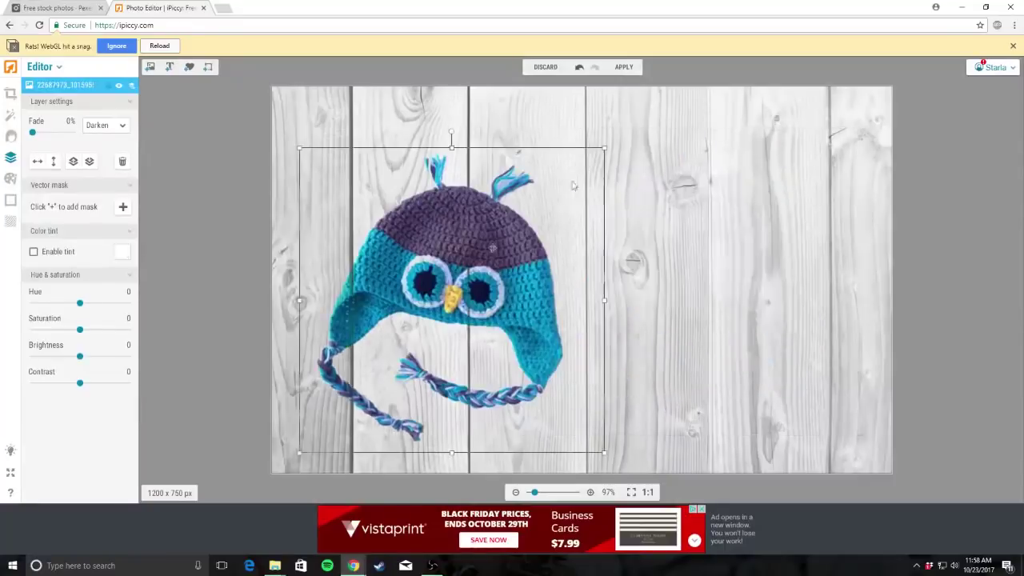
Move the owl hat to the right half of the wood background and place the gold bow just above its left earflap
drag(572, 185, 814, 173)
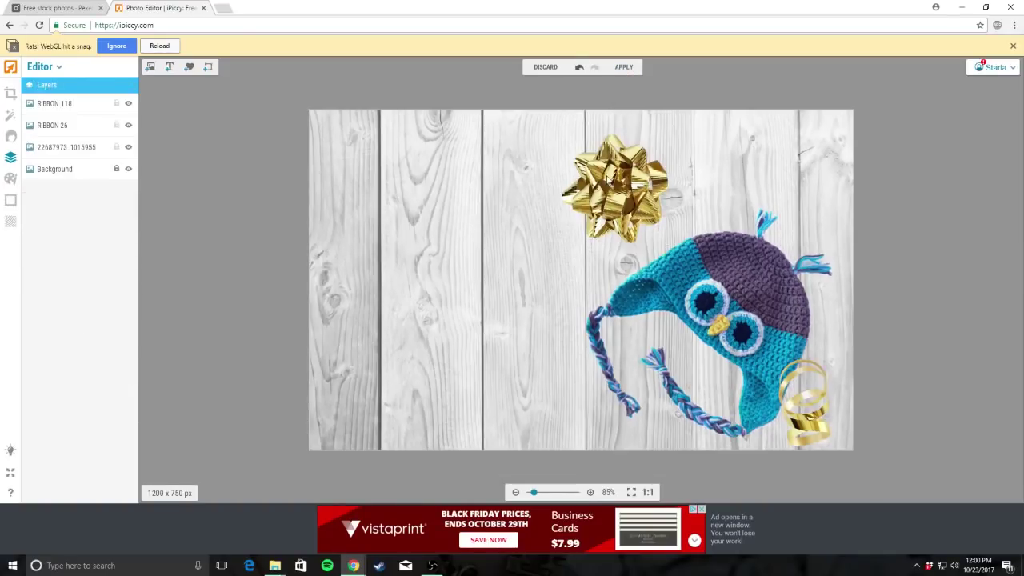
drag(611, 182, 644, 203)
click(319, 210)
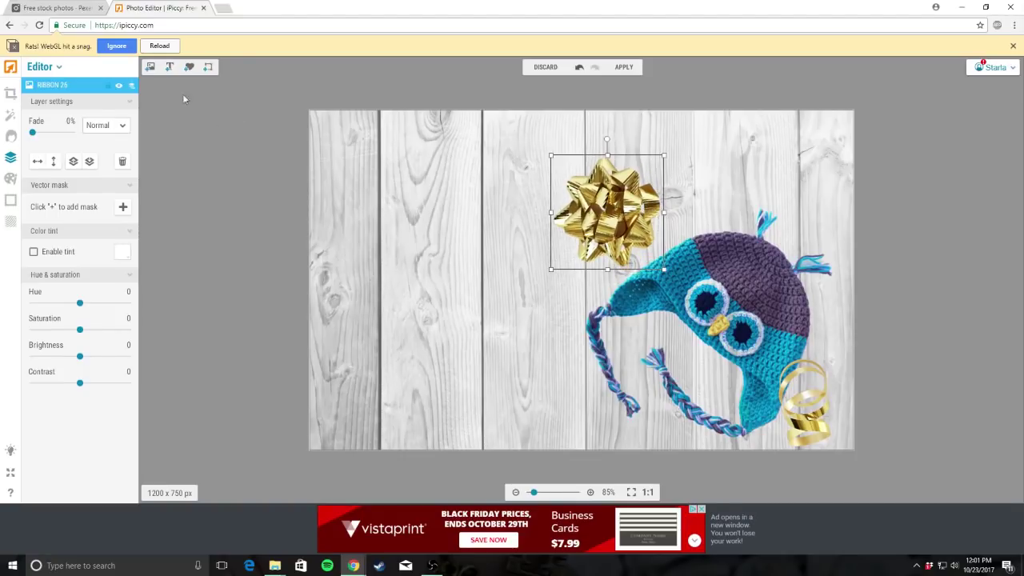
Flatten the layers and crop the image to the 741 x 750 px area on the right containing the bow and hat
click(632, 74)
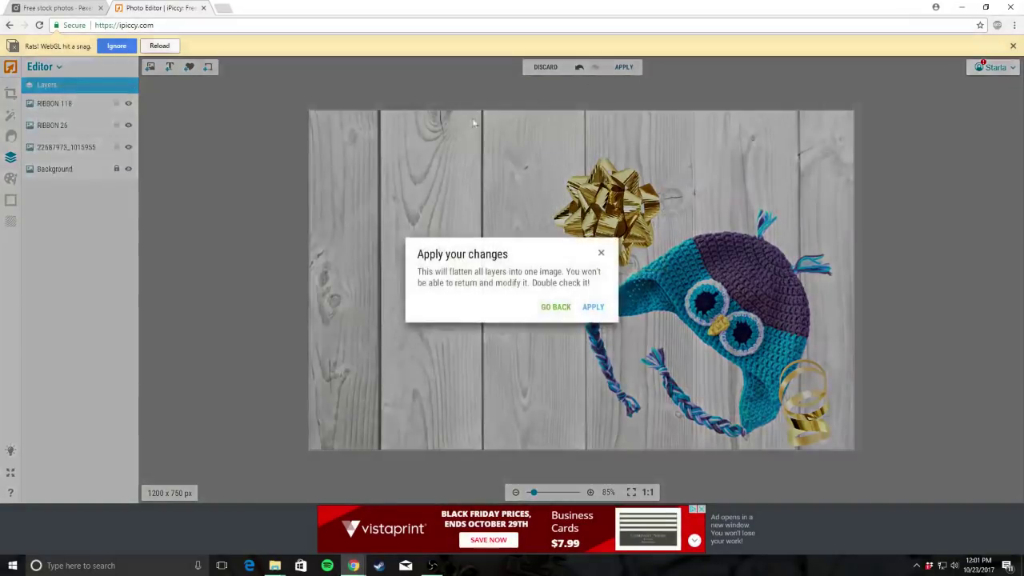
click(590, 306)
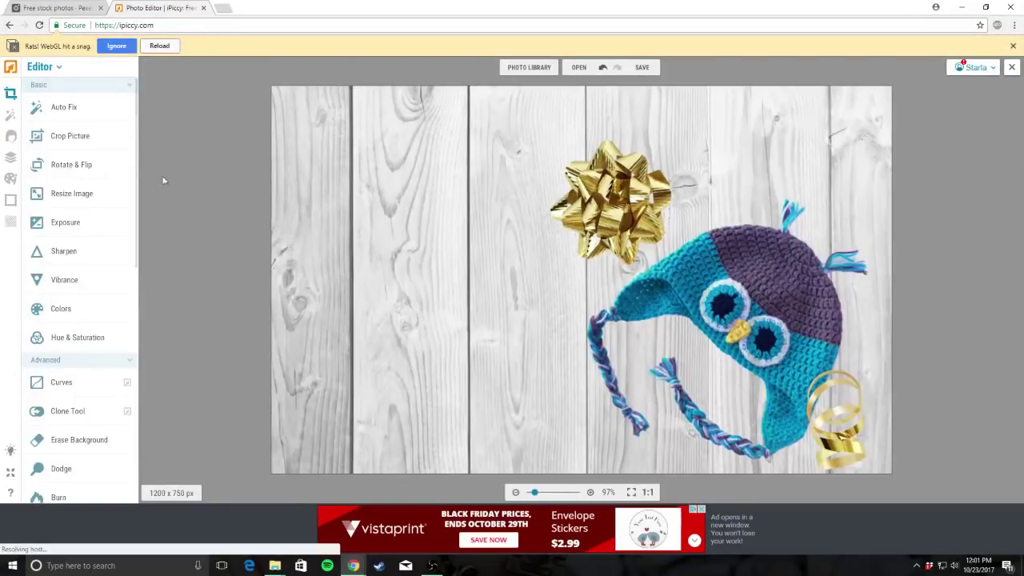
click(80, 140)
drag(648, 282, 772, 205)
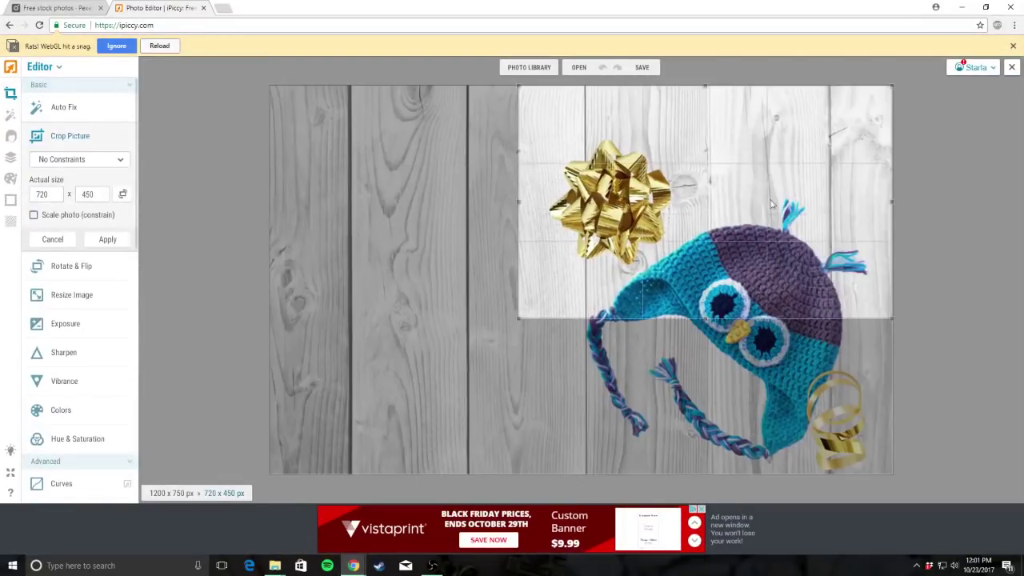
drag(706, 318, 773, 487)
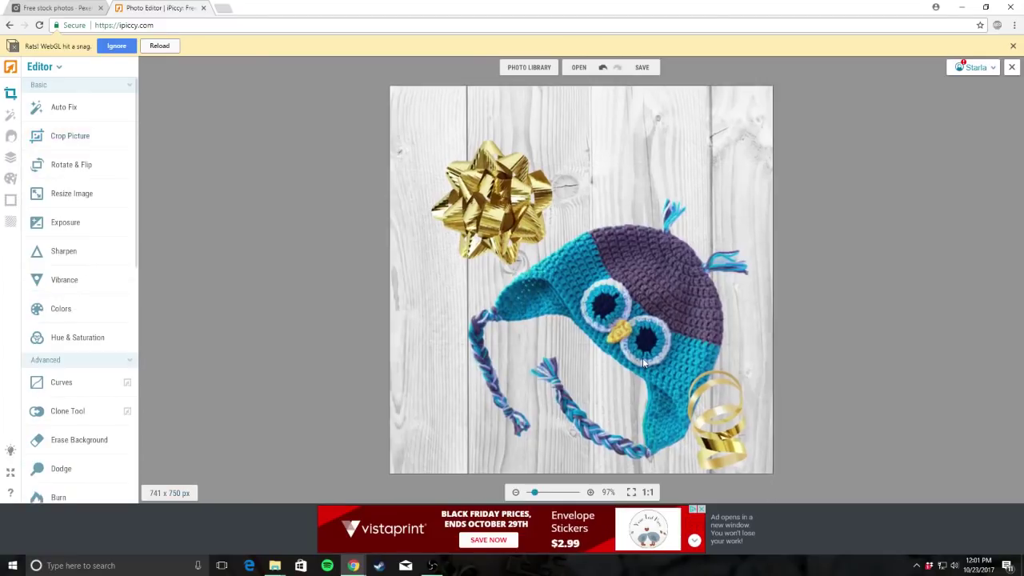
scroll(652, 354, up, 3)
scroll(665, 349, down, 3)
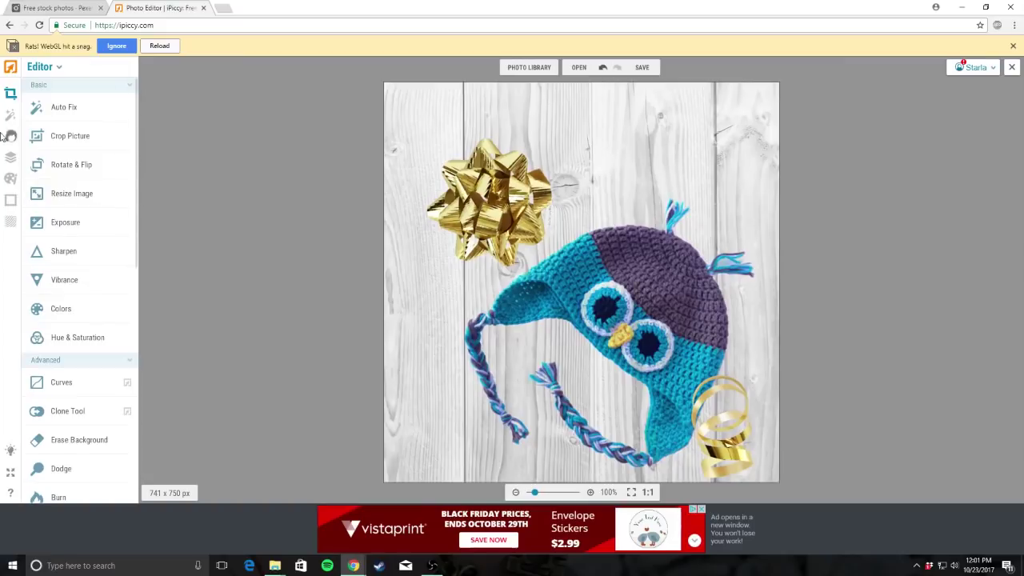
Add a text layer reading "Gifts" to the cropped owl hat image
click(11, 156)
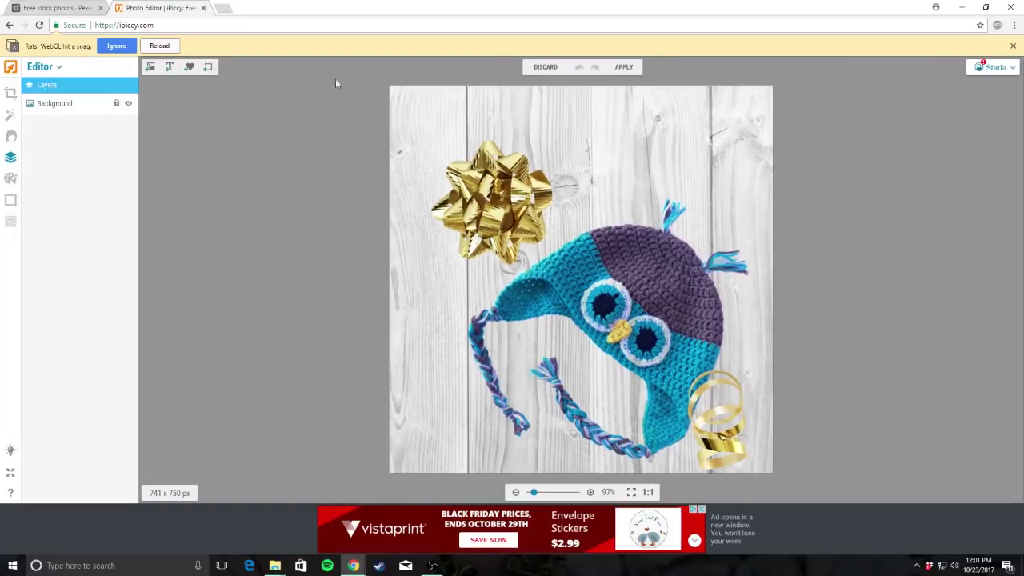
click(168, 67)
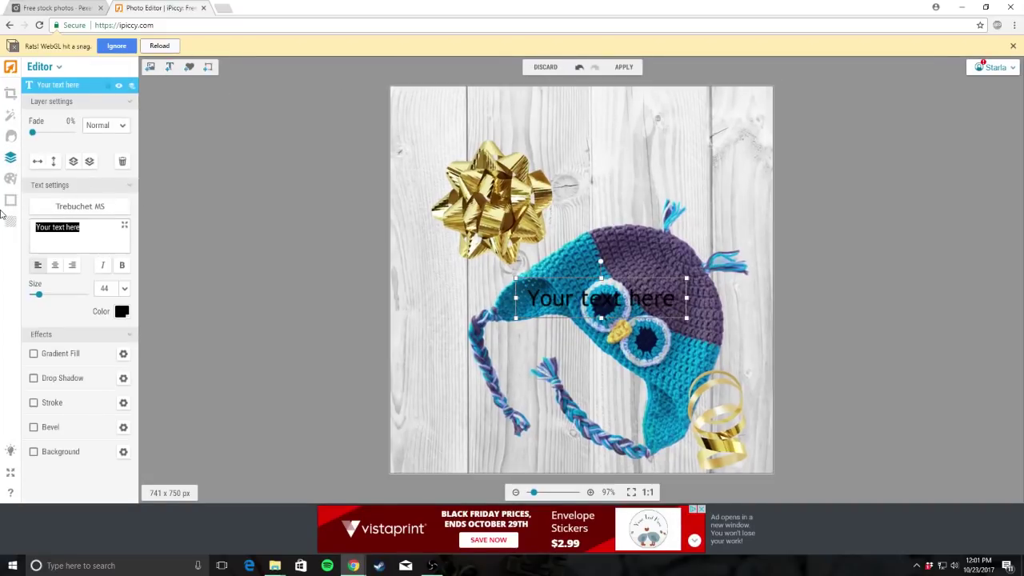
text(Gifts)
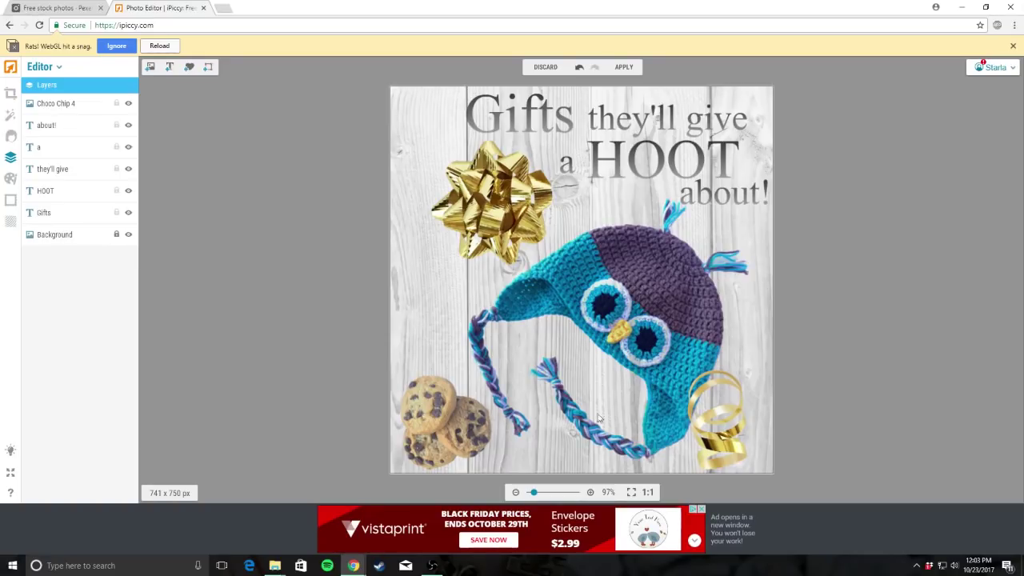
Examine the owl hat composition up close and as a whole, including its slogan, gold bow, cookies and curled ribbon
scroll(598, 418, up, 5)
scroll(901, 352, down, 5)
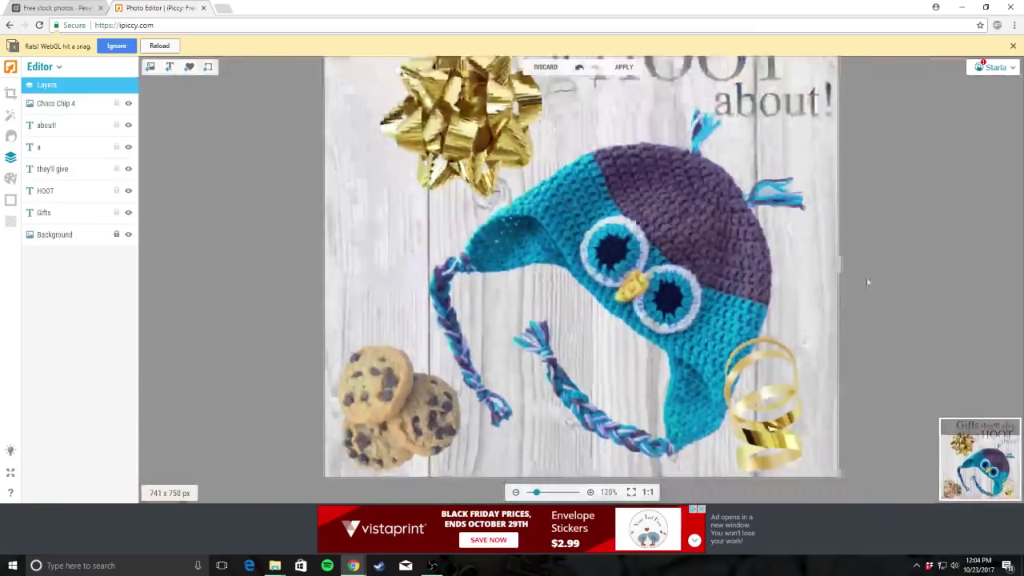
scroll(557, 183, up, 2)
scroll(668, 388, down, 1)
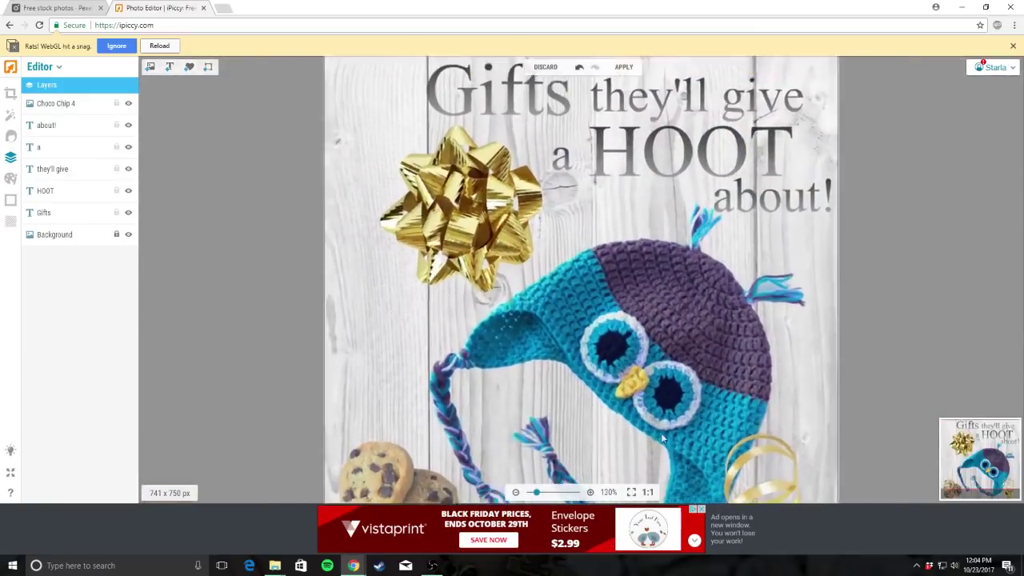
scroll(612, 350, up, 5)
scroll(734, 389, down, 8)
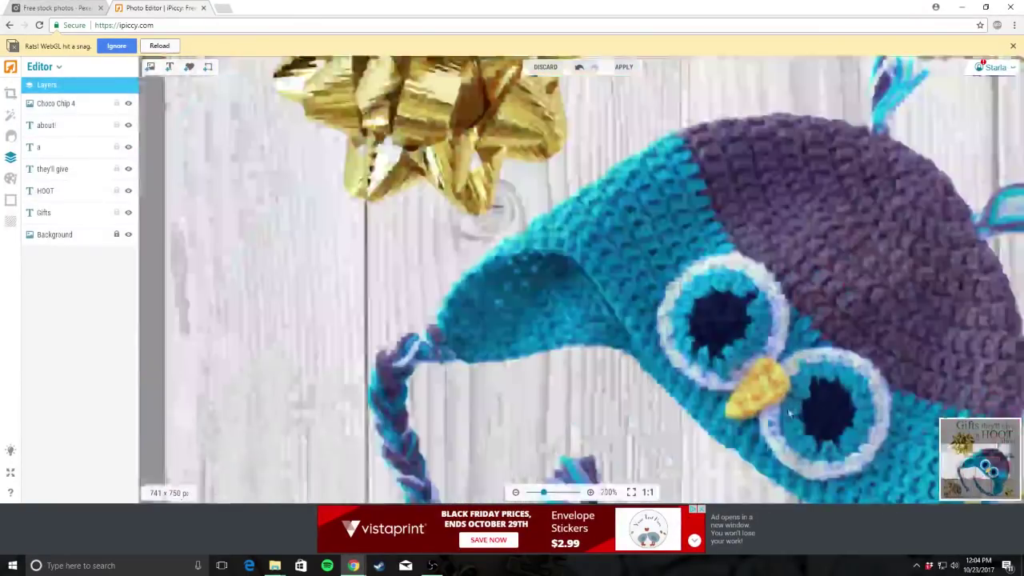
scroll(730, 368, down, 3)
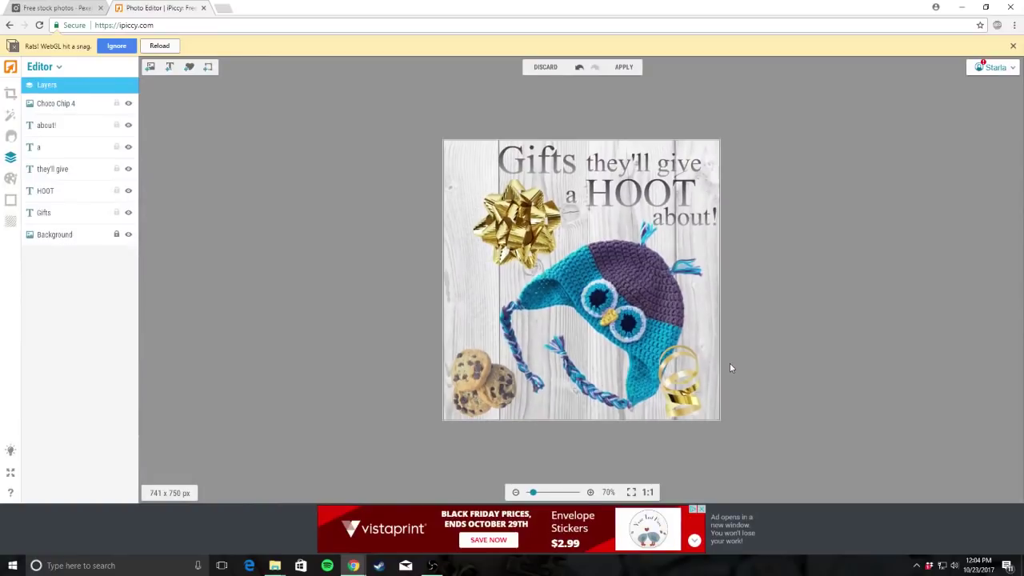
scroll(739, 406, up, 1)
scroll(739, 405, up, 1)
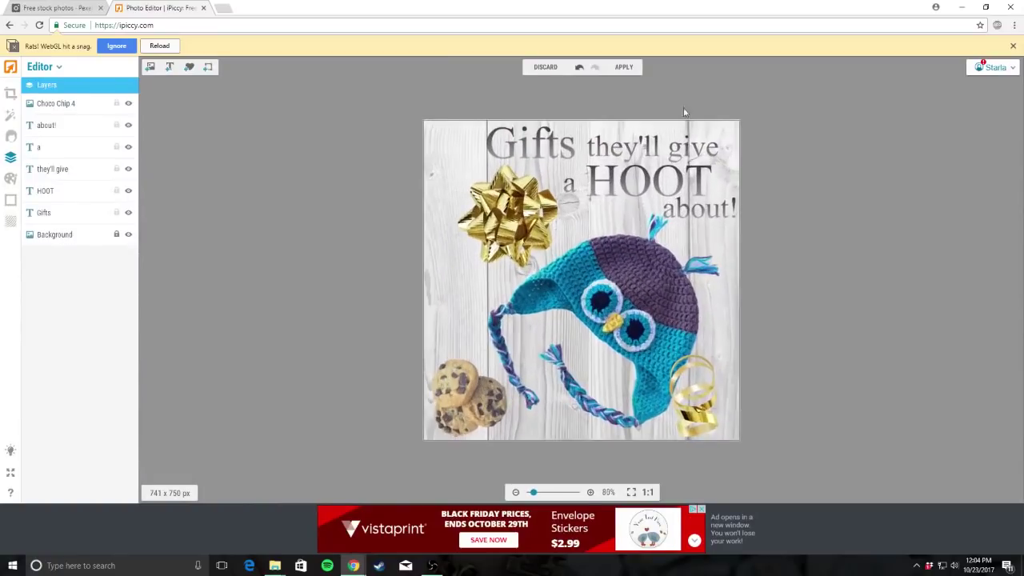
Apply the layer changes to flatten the owl hat composition into one image
click(624, 67)
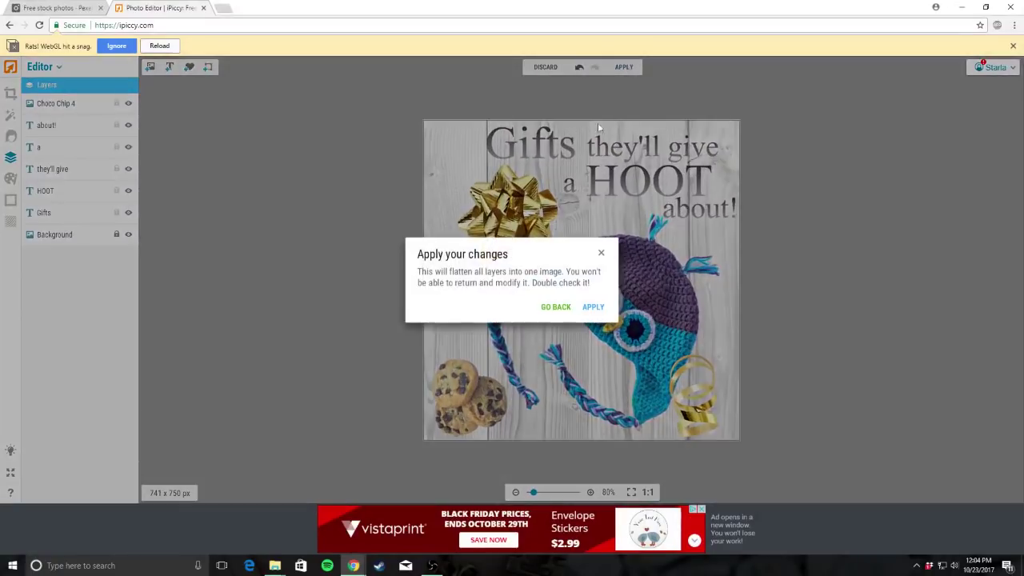
click(594, 309)
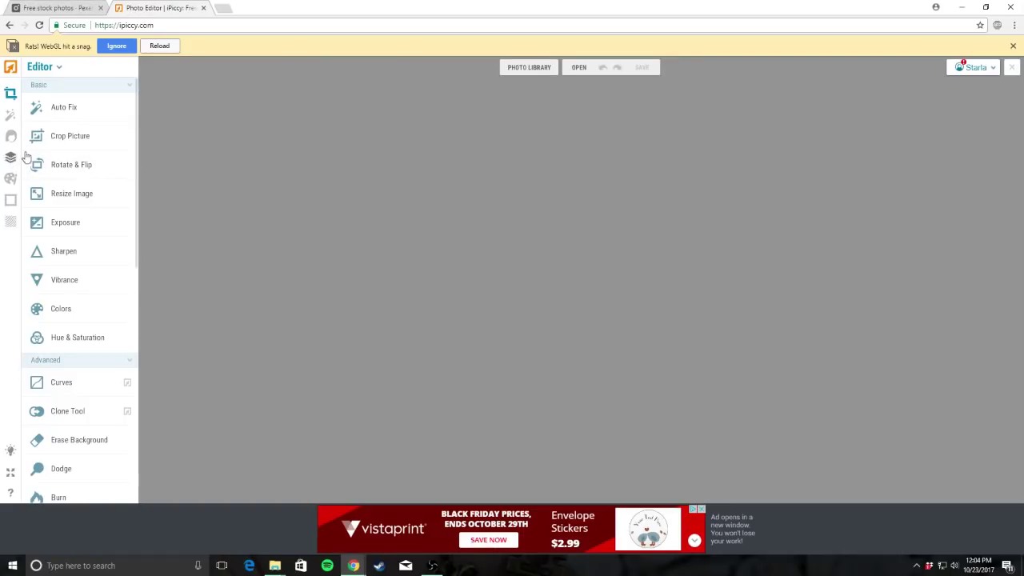
Switch to Pexels and search the free stock photos for "wolf"
click(53, 8)
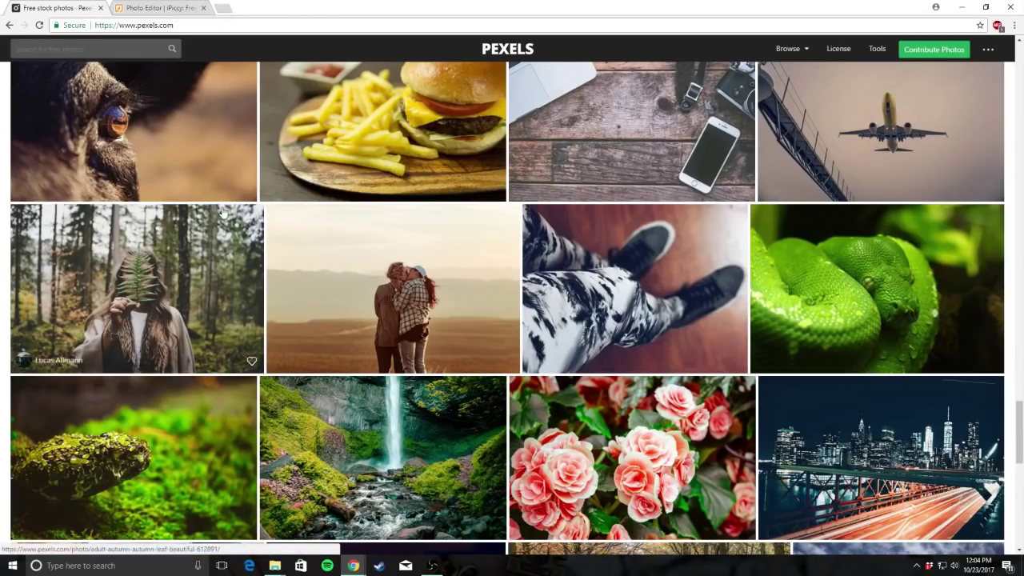
scroll(222, 212, down, 3)
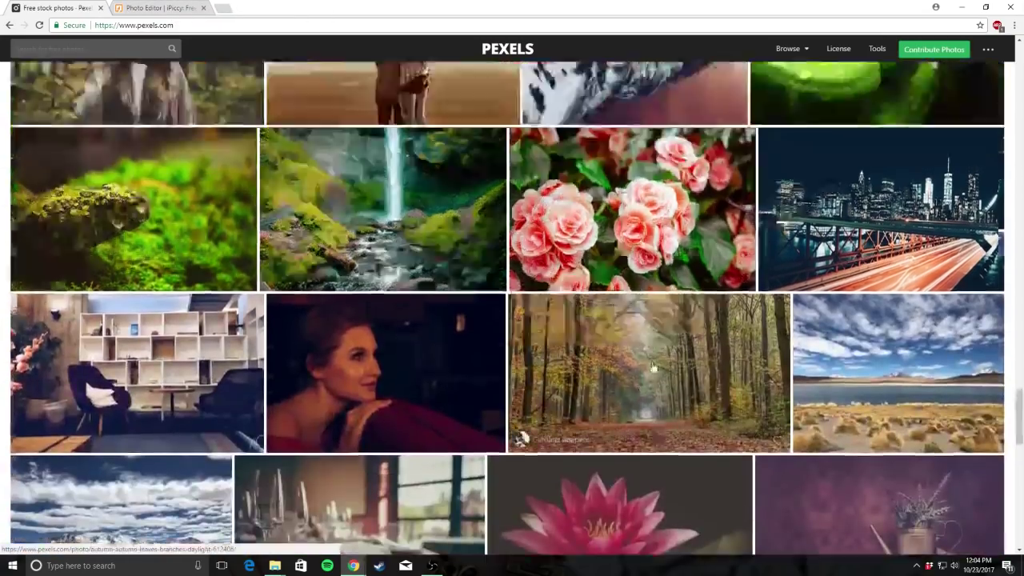
scroll(938, 336, down, 10)
scroll(939, 337, up, 15)
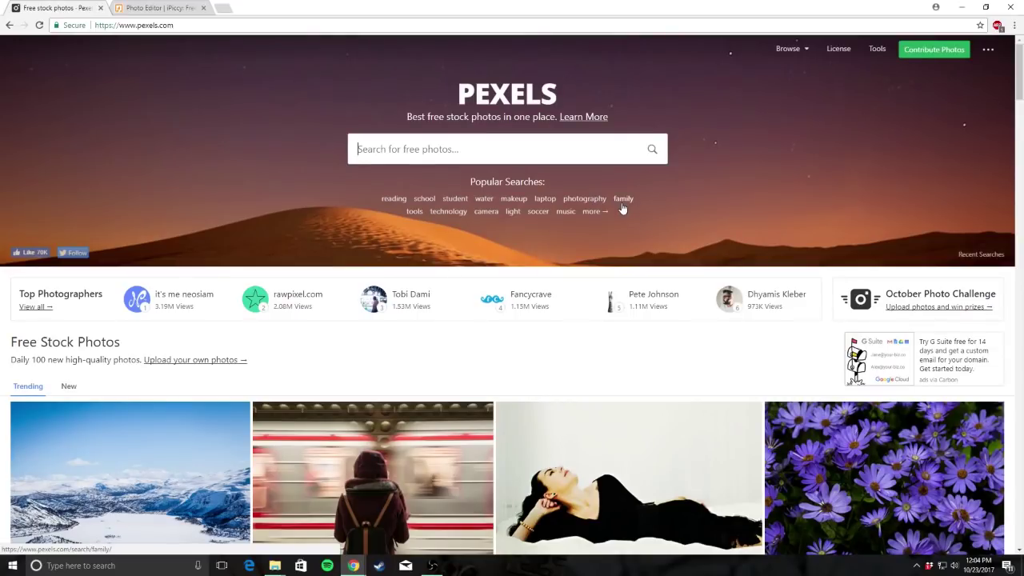
text(wolf)
key(Return)
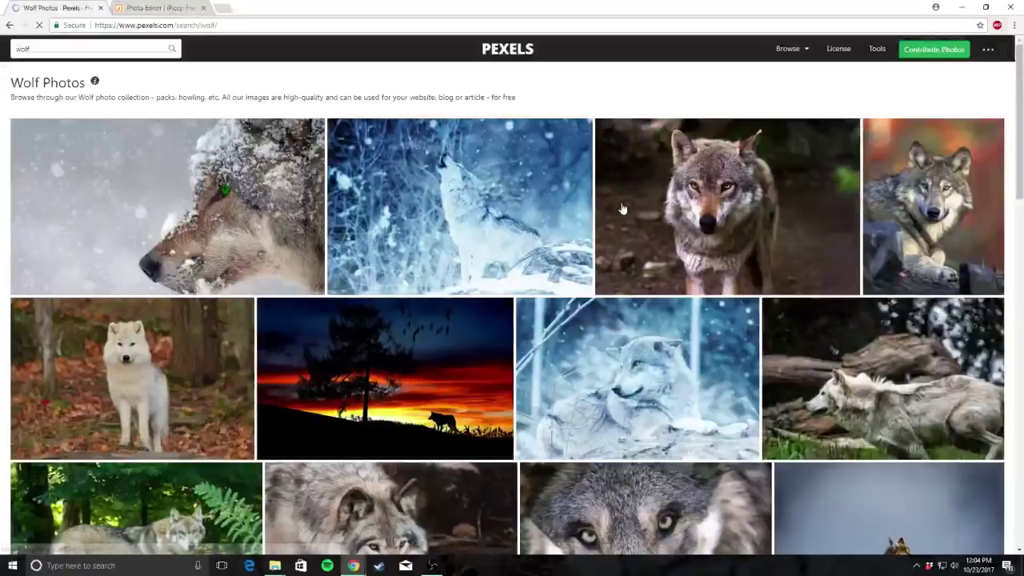
Look through the wolf photo results for an image suitable for blending
scroll(622, 208, down, 6)
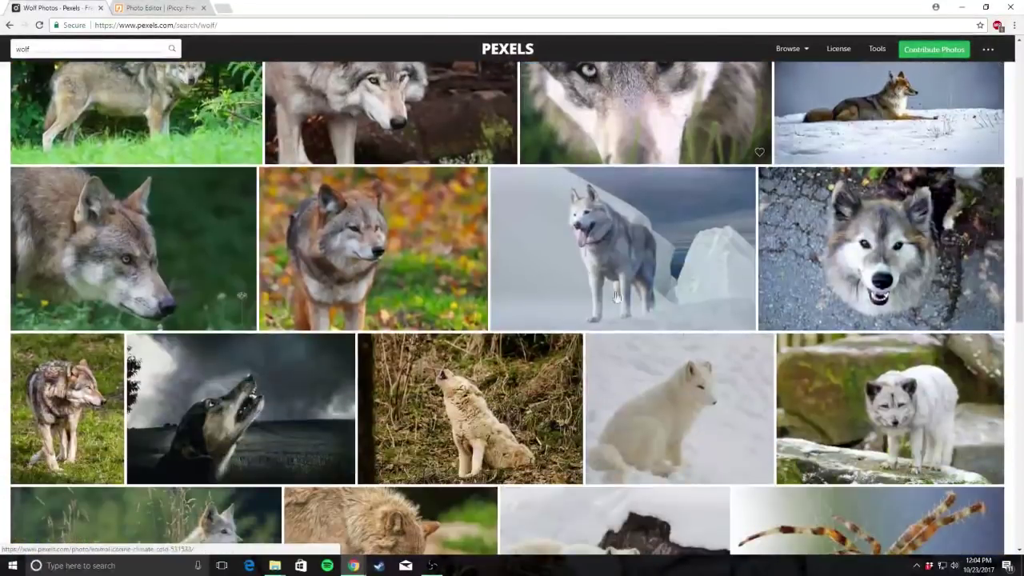
scroll(724, 362, down, 5)
scroll(624, 376, up, 4)
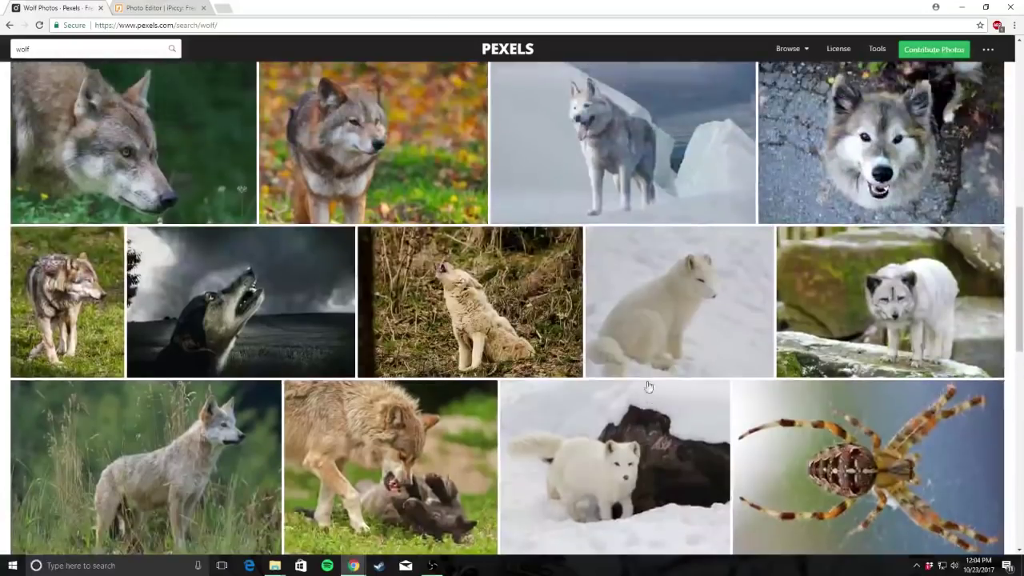
scroll(648, 387, down, 1)
scroll(647, 384, up, 5)
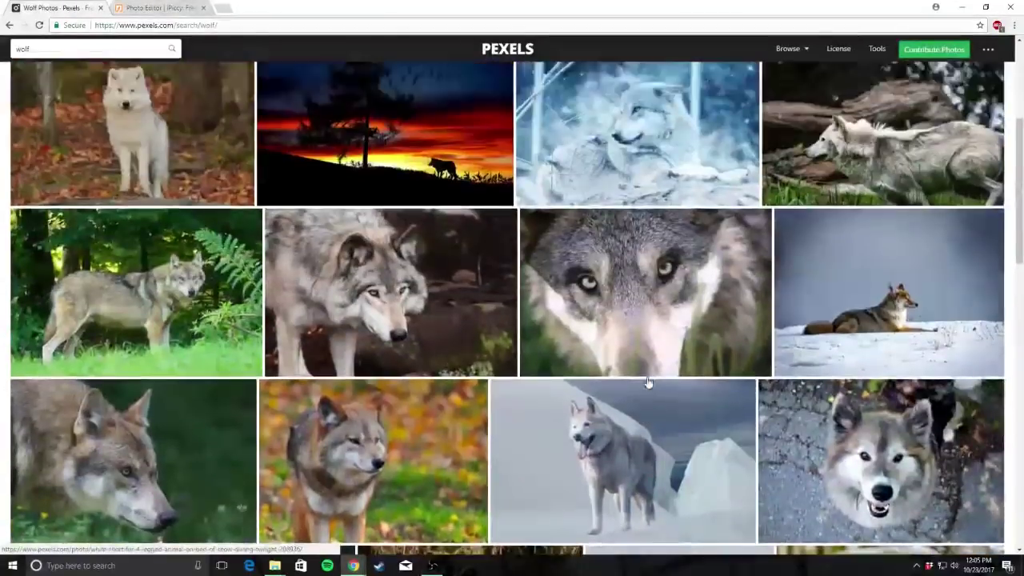
scroll(648, 382, up, 2)
scroll(541, 249, down, 1)
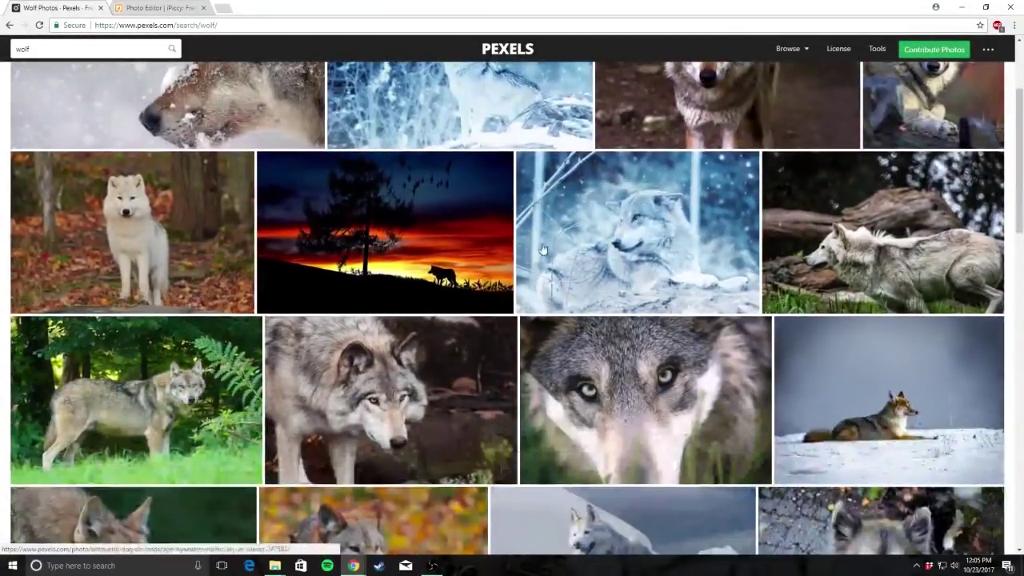
scroll(404, 371, down, 4)
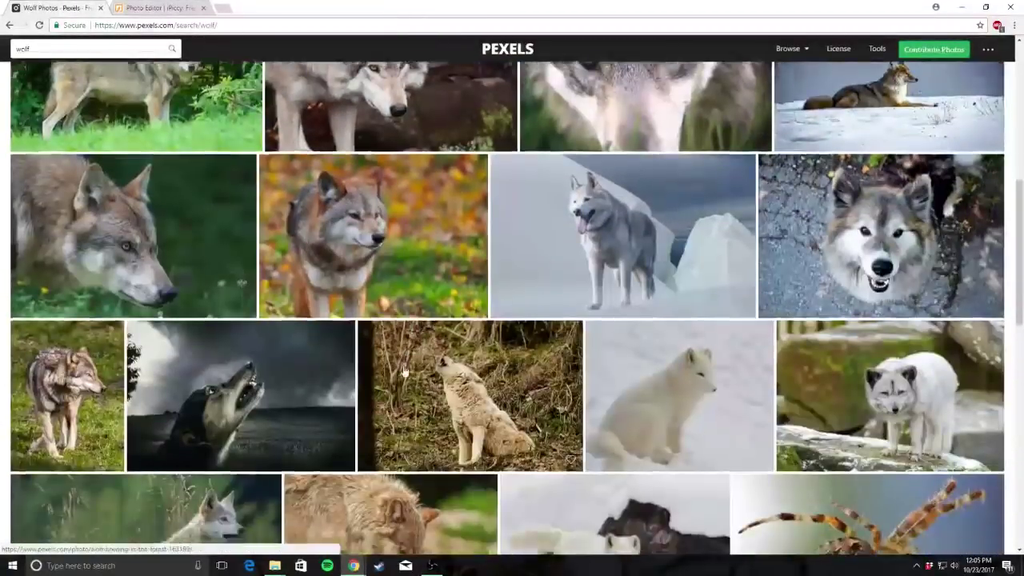
scroll(405, 372, down, 3)
scroll(405, 372, up, 5)
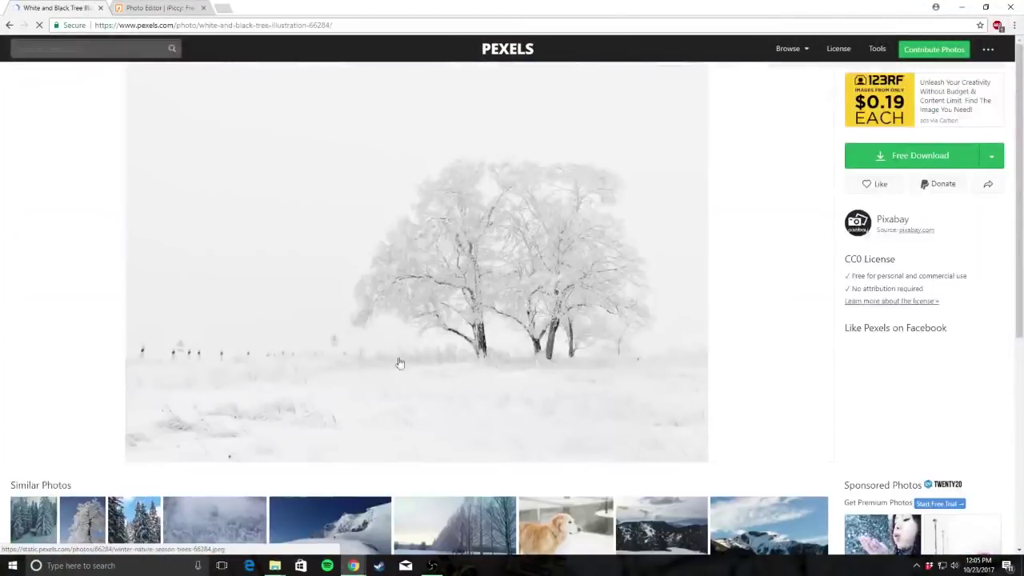
Save the snowy white tree photo as the JPEG image winter-nature-season-trees-66284
right_click(302, 268)
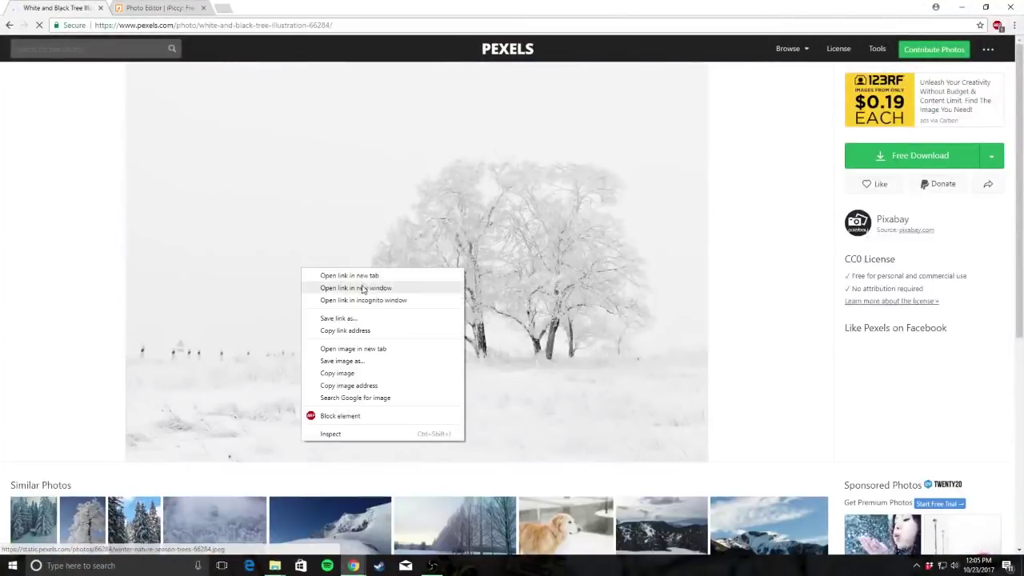
click(342, 361)
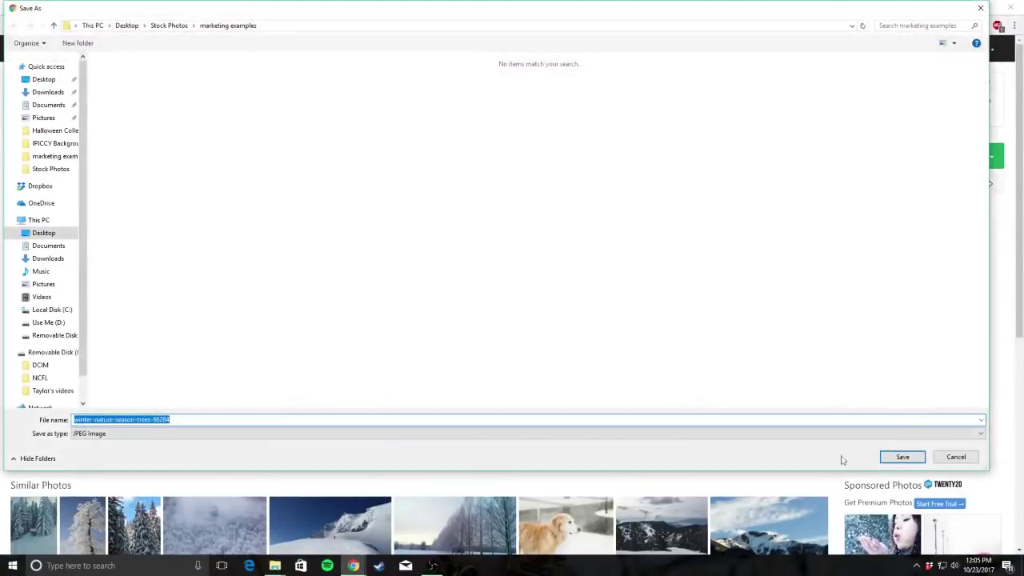
key(Return)
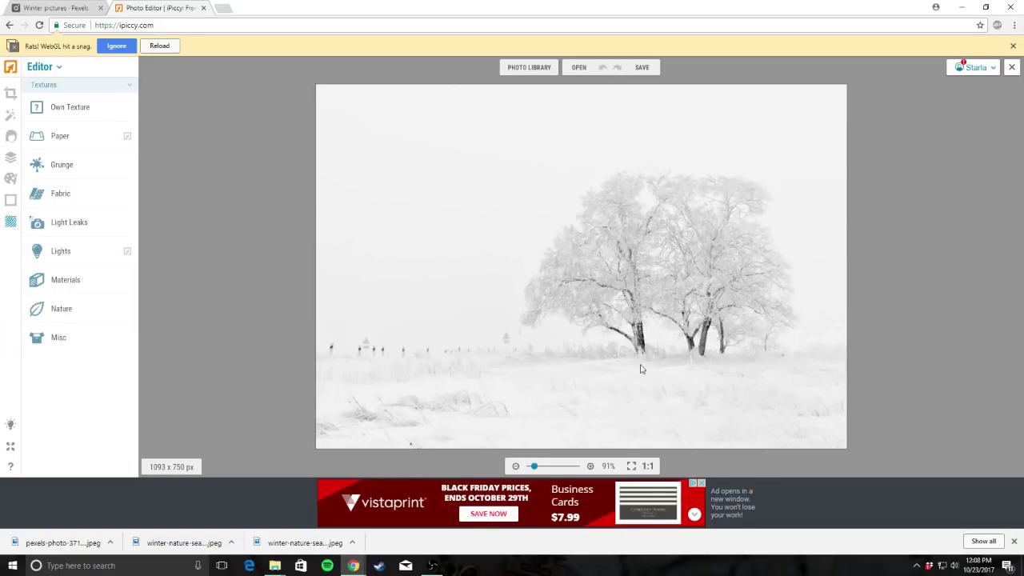
Switch to iPiccy and upload the wolf face photo pexels-photo-58862 from Stock Photos as an own texture over the snowy tree image
scroll(404, 338, up, 5)
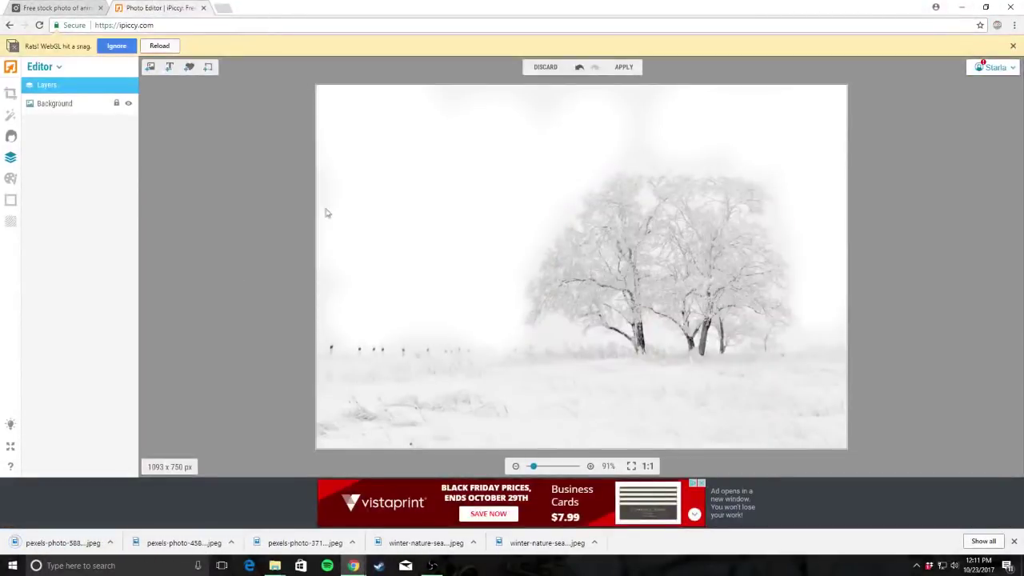
click(10, 220)
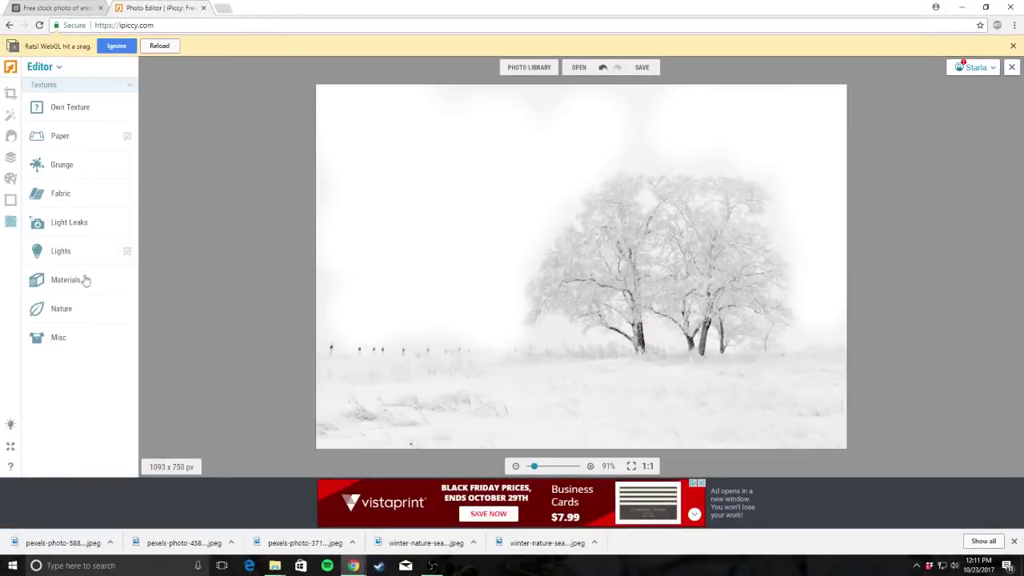
click(67, 110)
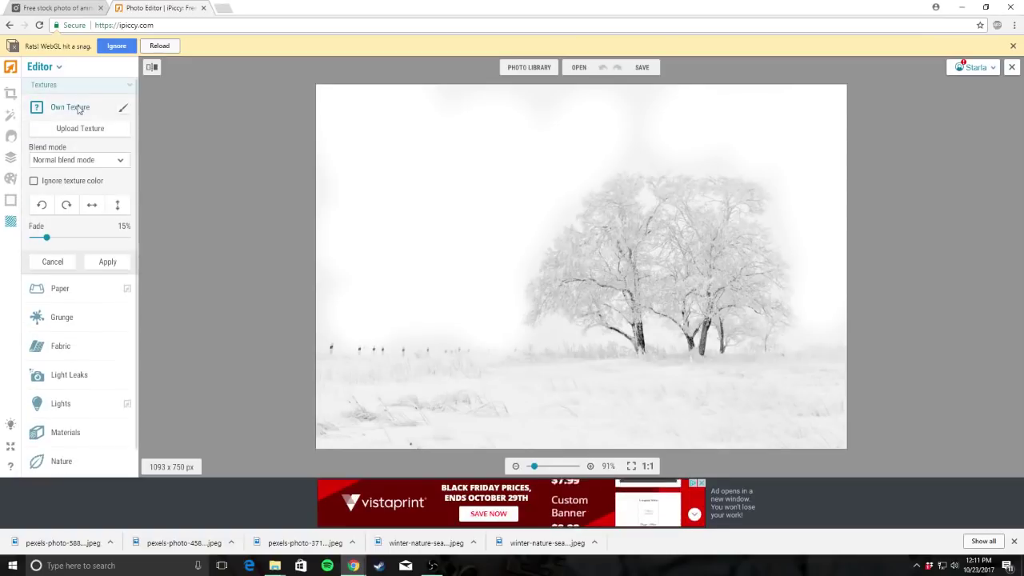
click(80, 129)
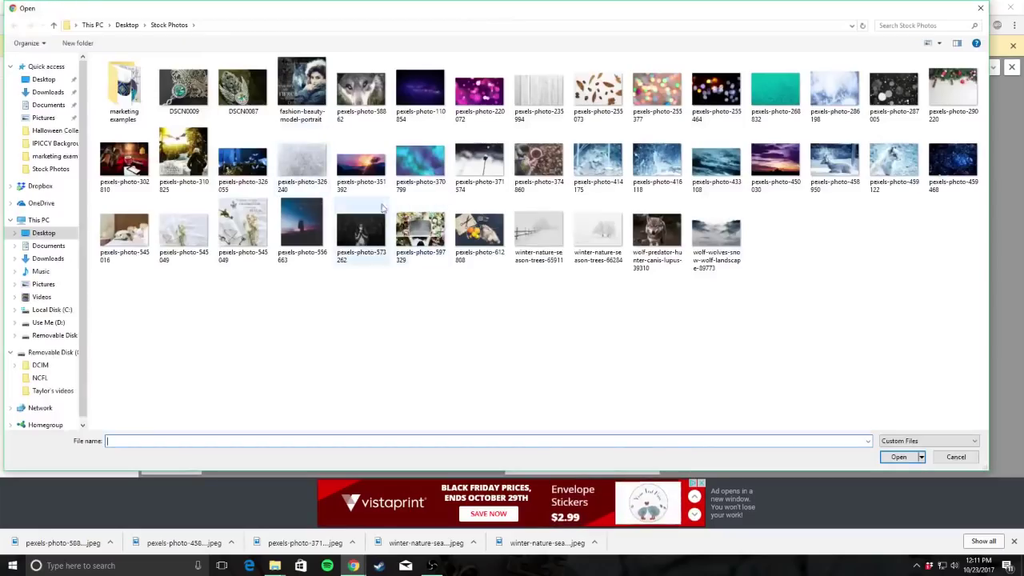
double_click(346, 90)
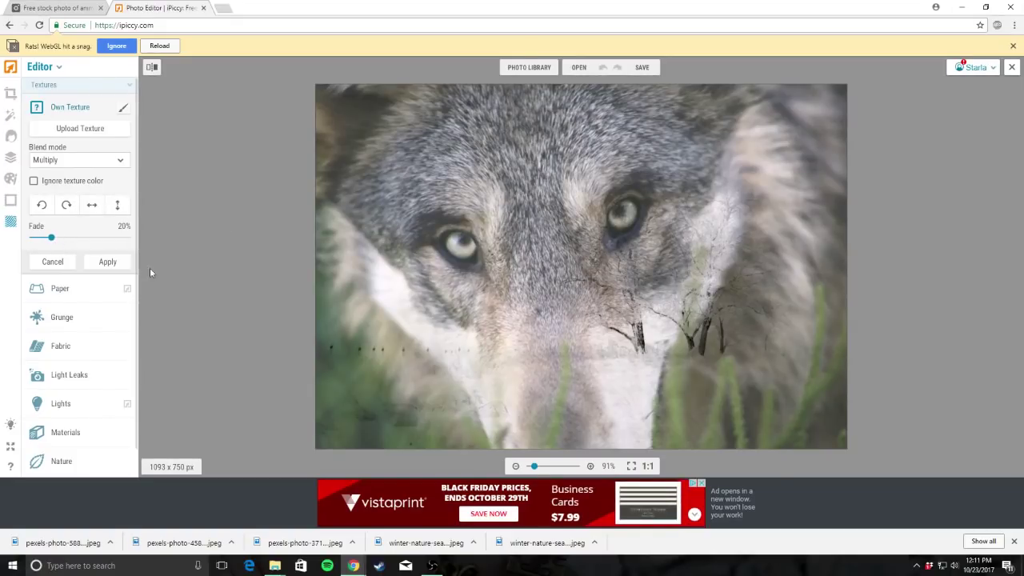
Blend the wolf texture in Hardlight mode with its texture colour ignored and the fade at 77%
mouse_move(48, 244)
mouse_down()
mouse_move(148, 250)
mouse_move(29, 242)
mouse_move(54, 238)
mouse_up()
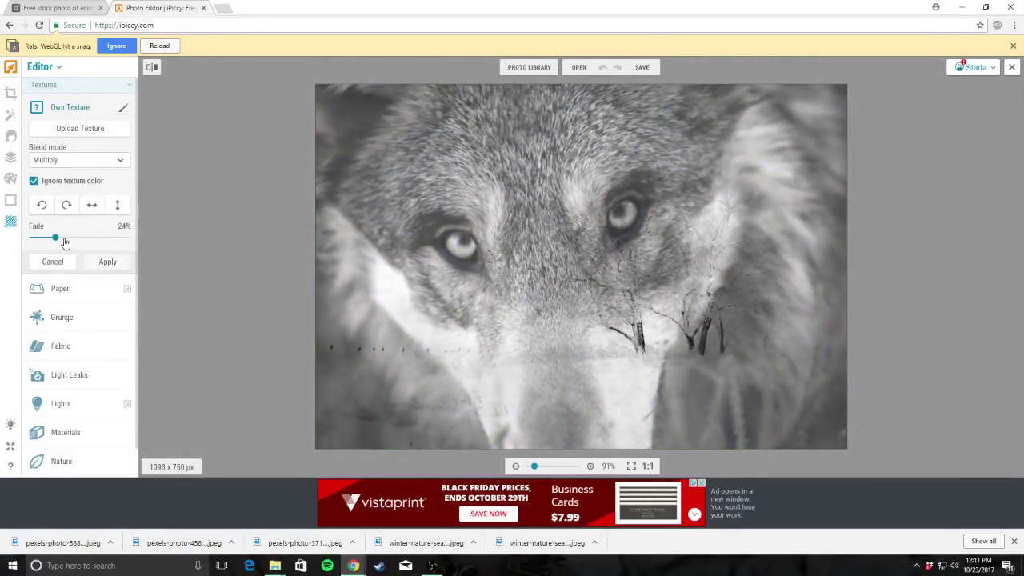
drag(56, 238, 103, 247)
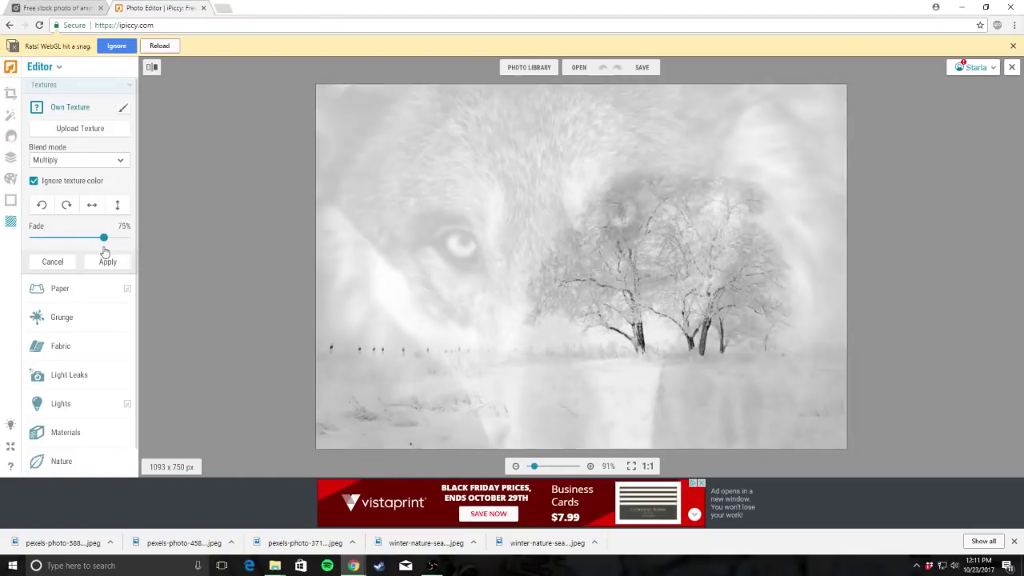
click(72, 163)
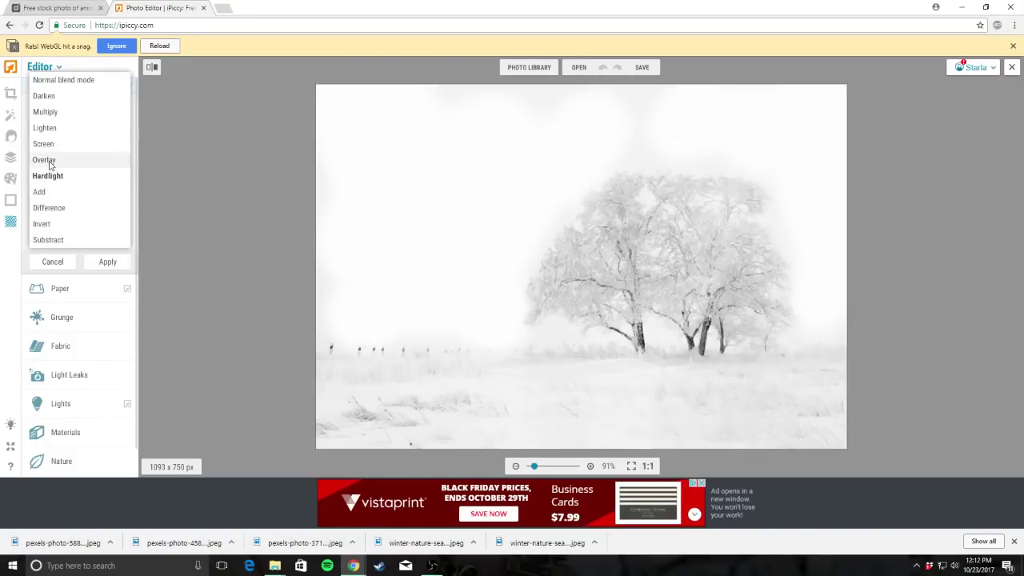
click(54, 181)
click(54, 181)
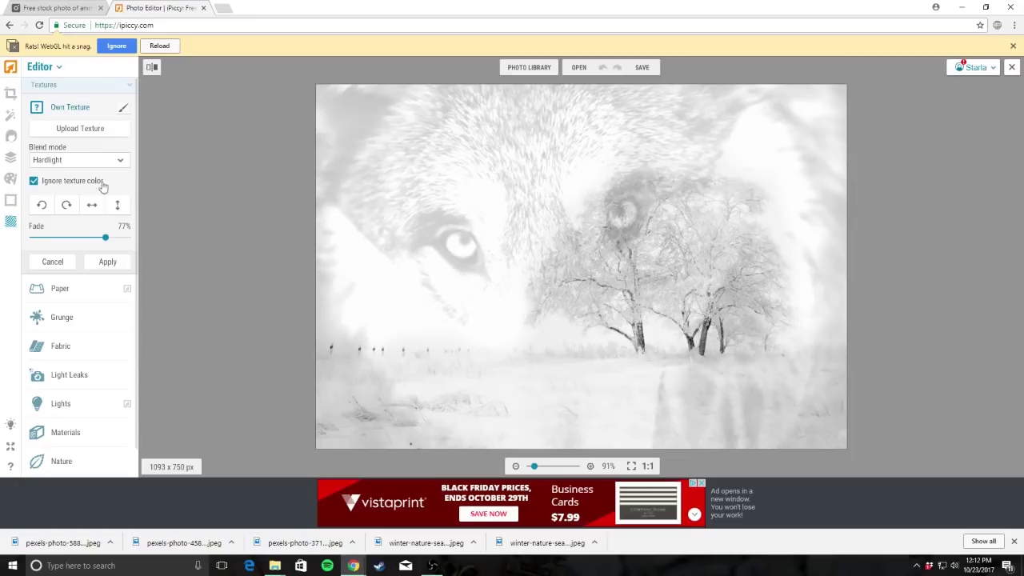
scroll(662, 336, up, 4)
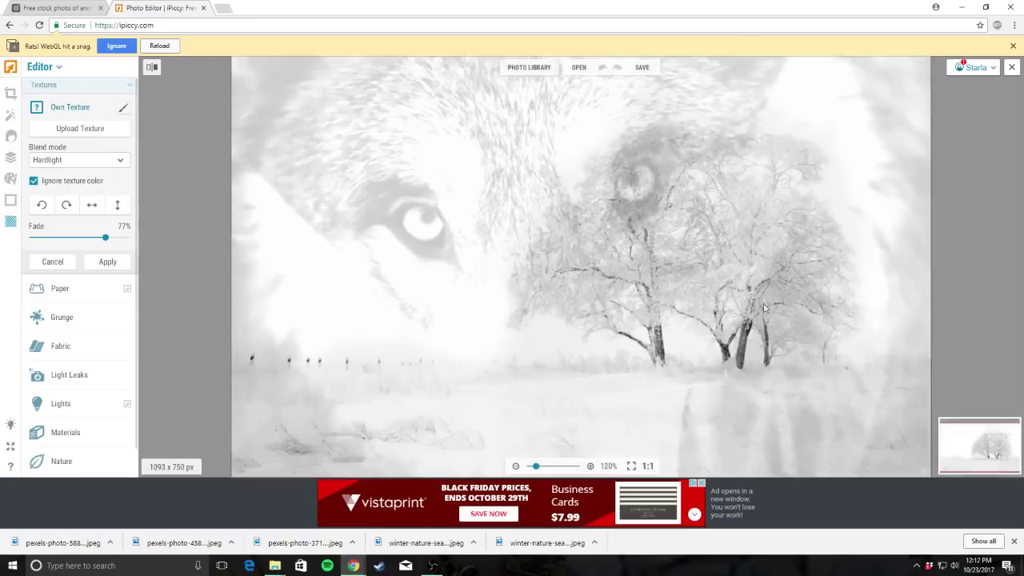
scroll(820, 307, down, 2)
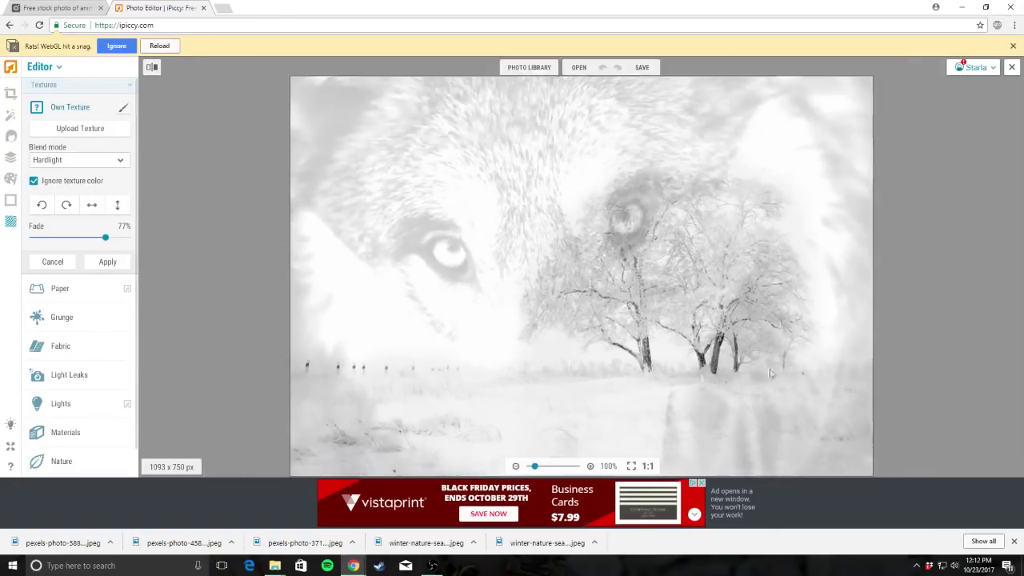
Brush the original photo back over the snowy ground and tree with the size 65 effect mask, and apply the texture
click(123, 107)
scroll(343, 366, down, 1)
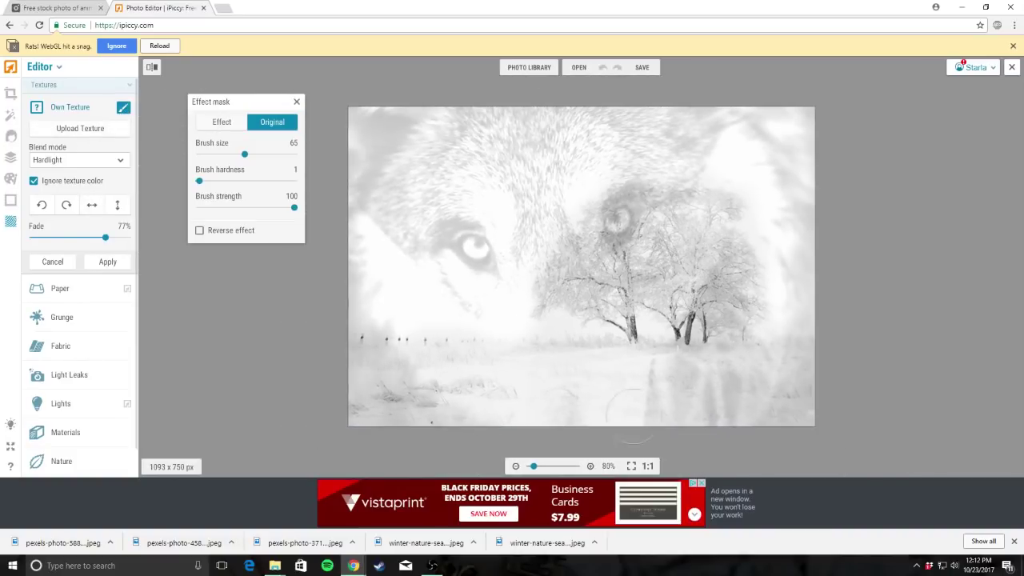
mouse_move(663, 372)
mouse_down()
mouse_move(690, 387)
mouse_move(632, 376)
mouse_up()
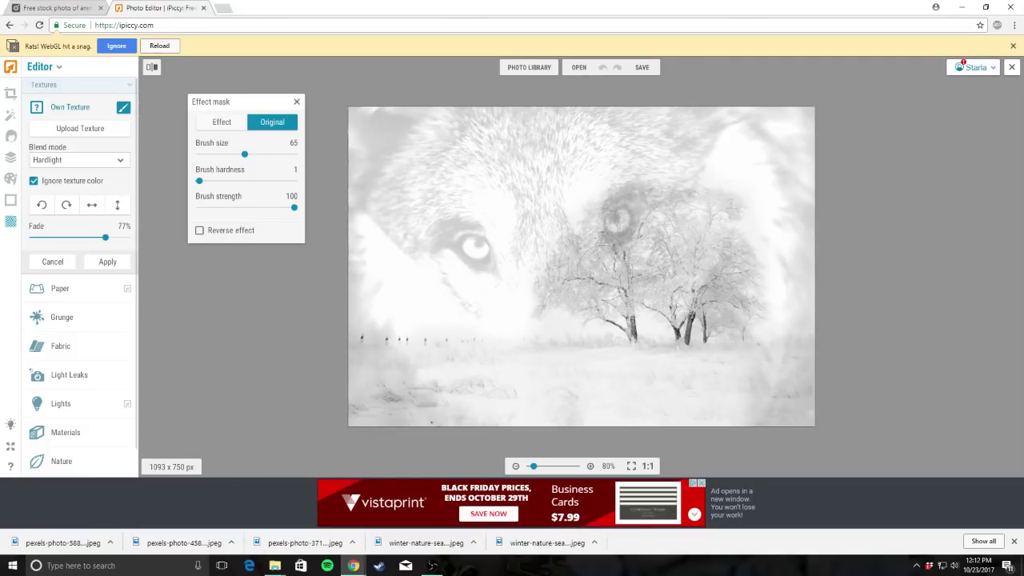
mouse_move(613, 264)
mouse_down()
mouse_move(632, 240)
mouse_move(632, 200)
mouse_move(672, 210)
mouse_up()
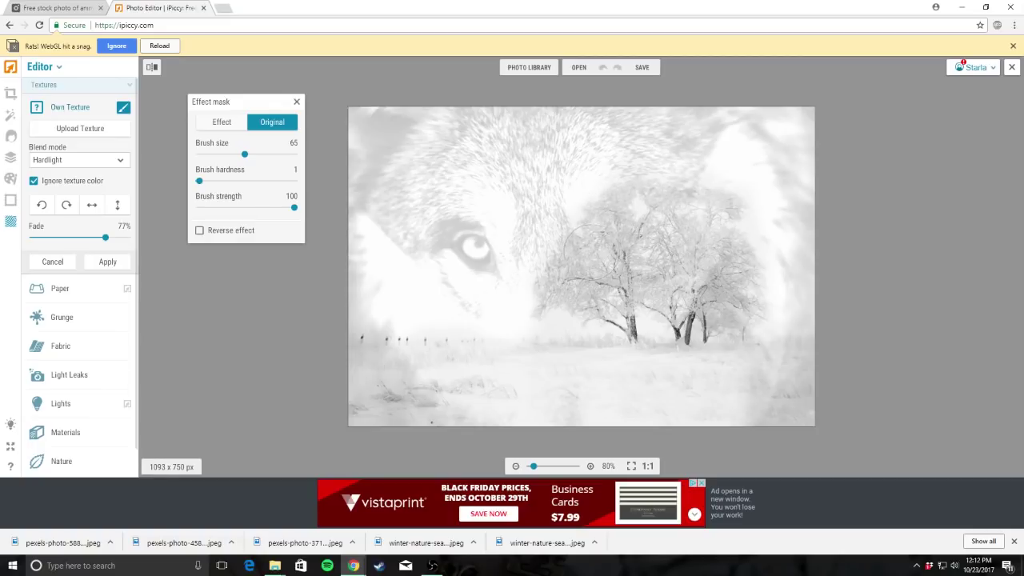
mouse_move(432, 380)
mouse_down()
mouse_move(404, 393)
mouse_move(460, 412)
mouse_move(560, 412)
mouse_up()
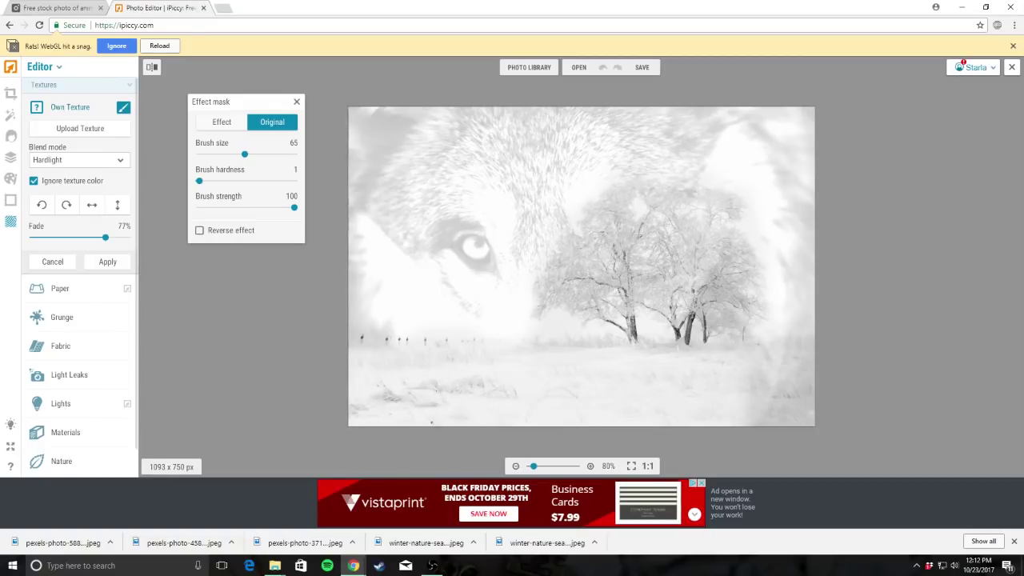
mouse_move(372, 336)
mouse_down()
mouse_move(366, 278)
mouse_move(376, 300)
mouse_up()
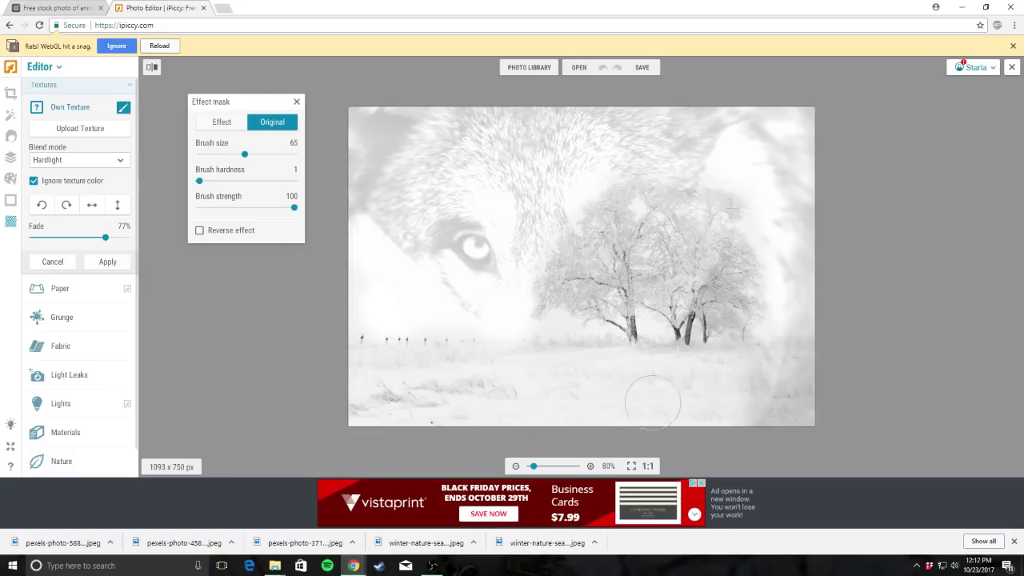
mouse_move(652, 402)
mouse_down()
mouse_move(780, 396)
mouse_move(792, 340)
mouse_move(782, 273)
mouse_up()
scroll(523, 241, up, 1)
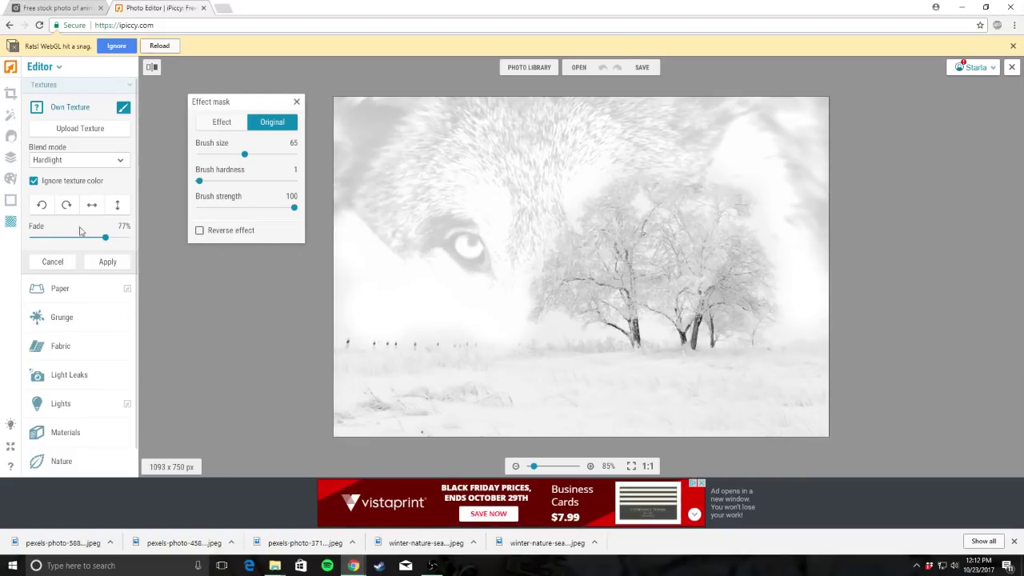
click(99, 237)
click(108, 262)
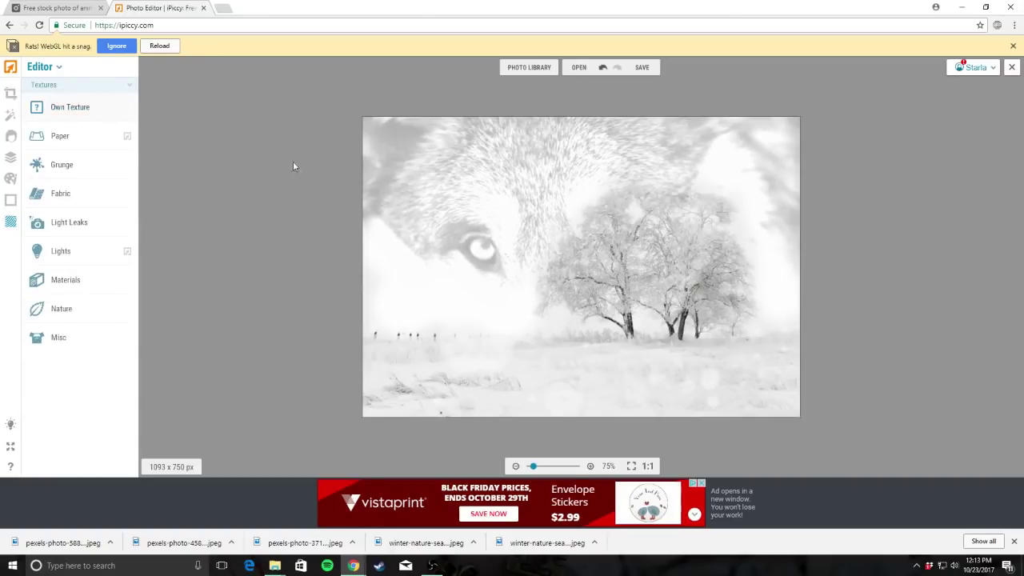
Crop the picture to a 750 x 750 px square containing the wolf's eye and part of the tree
click(11, 94)
click(70, 138)
drag(645, 290, 617, 266)
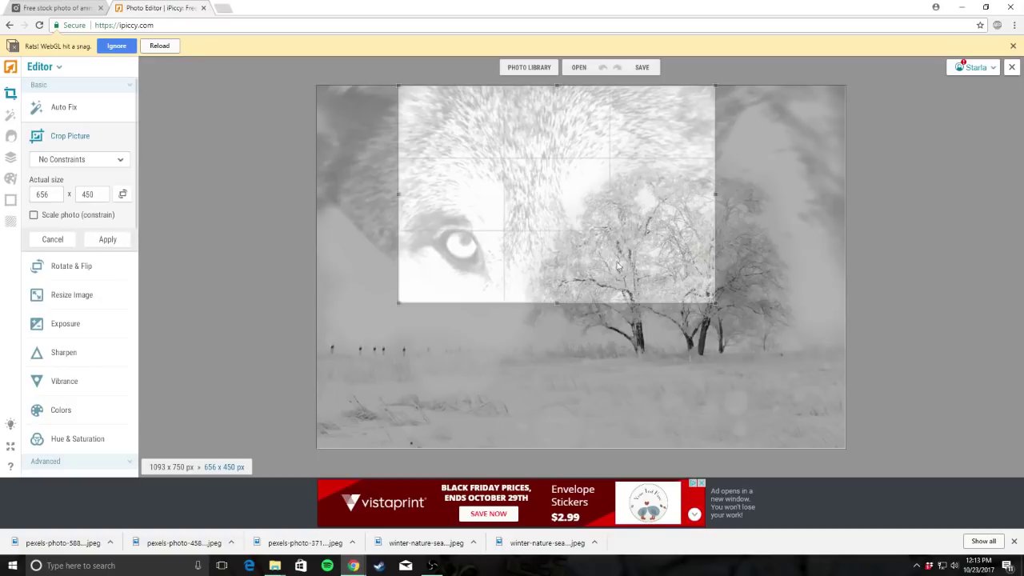
drag(715, 302, 715, 448)
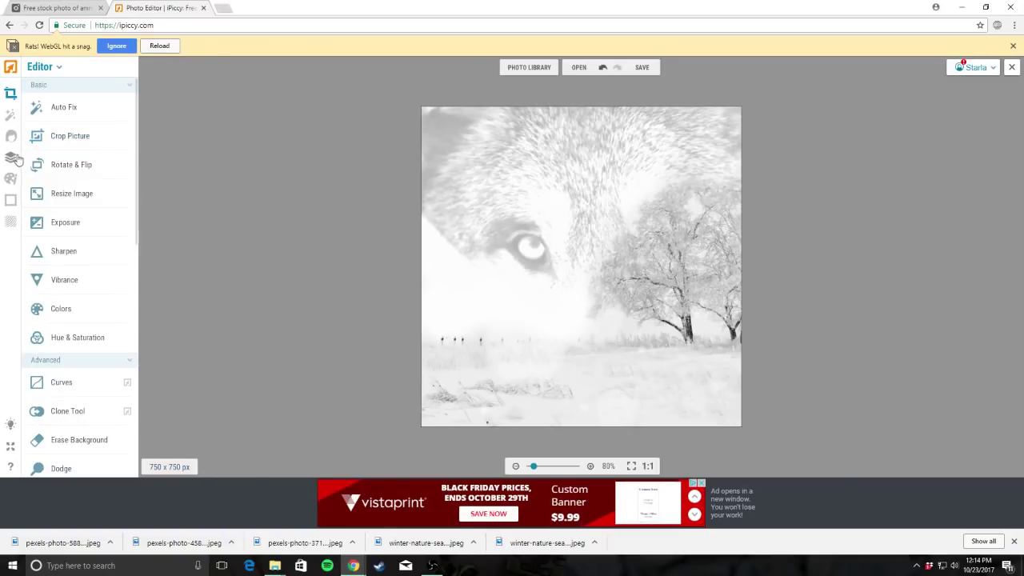
Add the uploaded beaded bracelet image as a layer and enlarge it to roughly twice its size
click(13, 158)
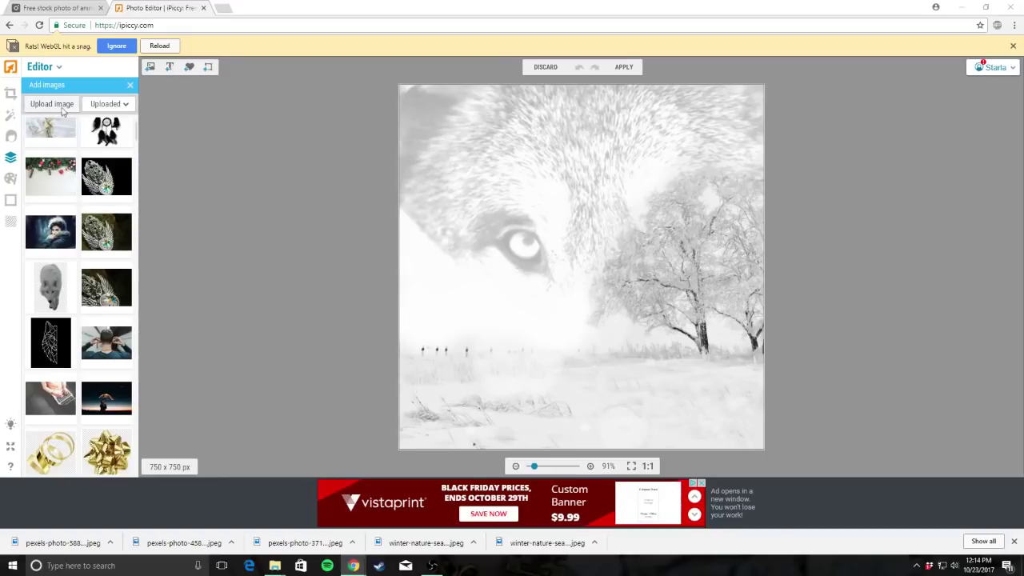
click(113, 196)
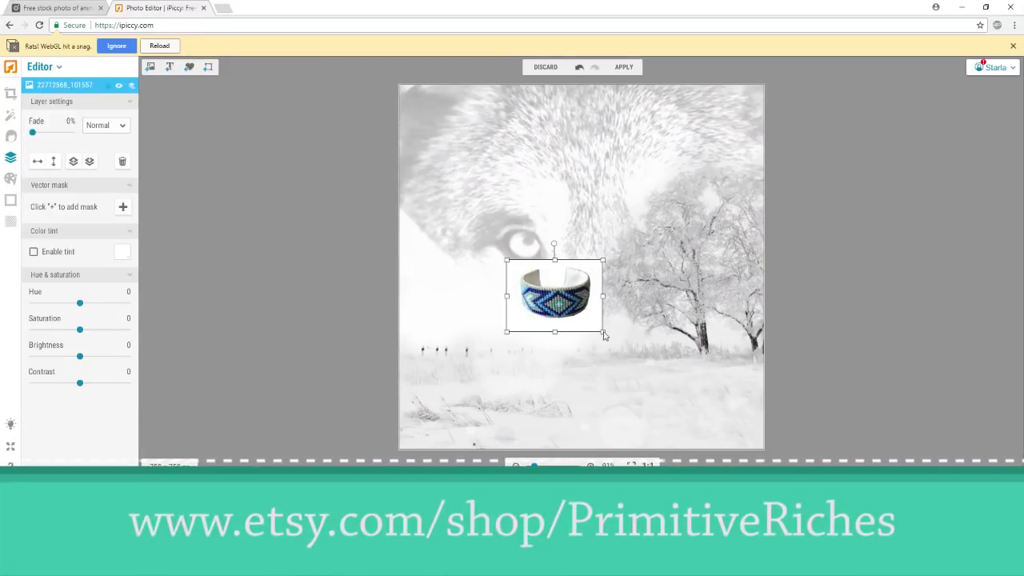
drag(604, 336, 670, 408)
Set the bracelet layer's blend mode to Darken, shrink it slightly and move it below the wolf's eye
click(104, 125)
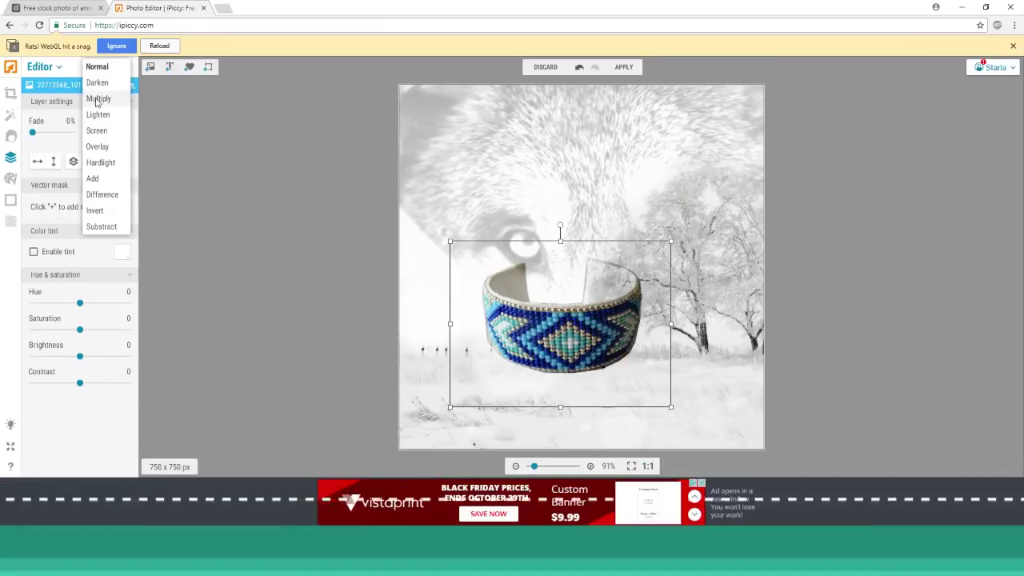
click(98, 82)
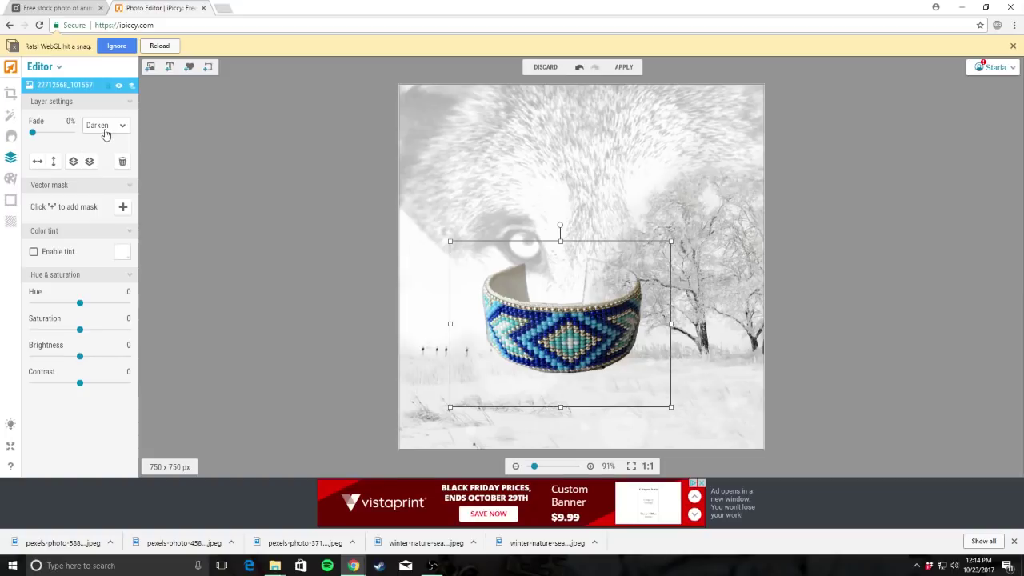
drag(671, 243, 656, 252)
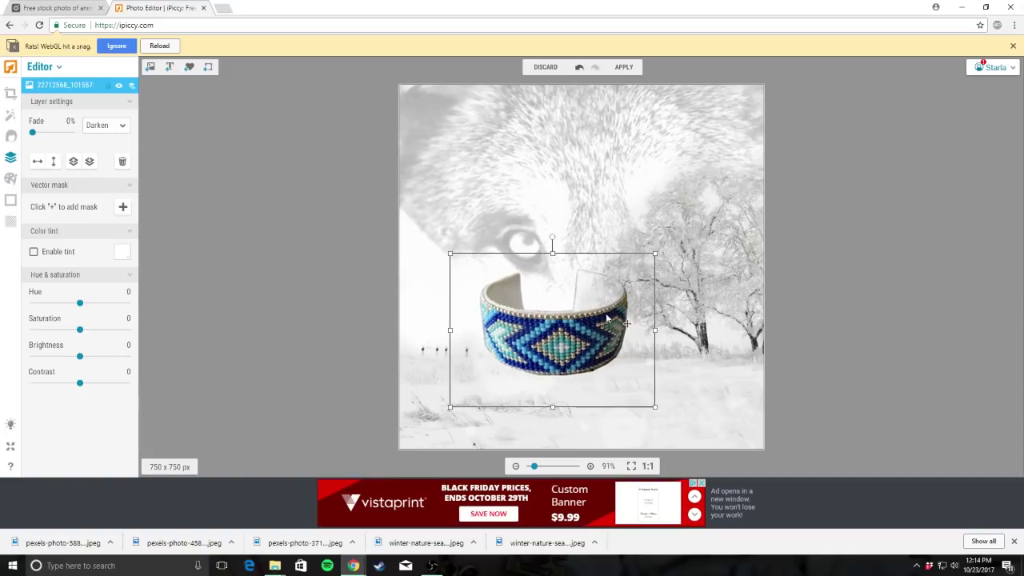
drag(604, 315, 558, 324)
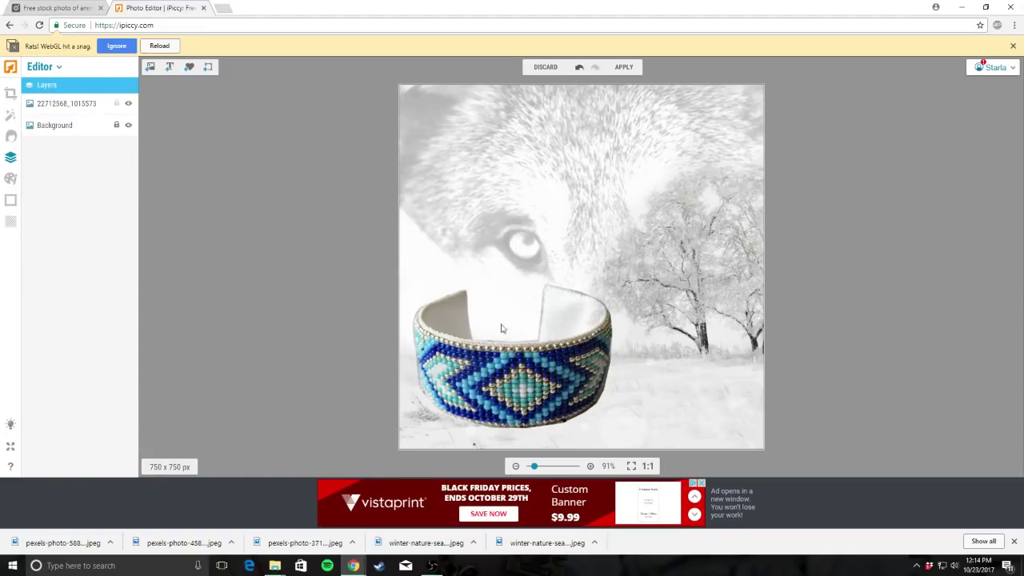
Fine-position the bracelet near the lower-left corner of the picture and apply the layers to the image
scroll(542, 366, up, 4)
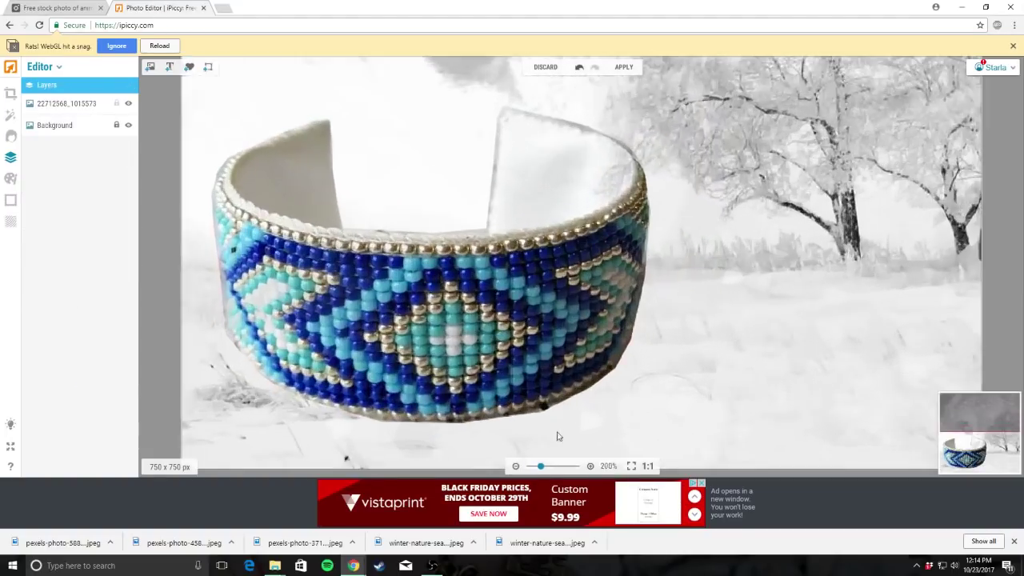
scroll(255, 400, down, 1)
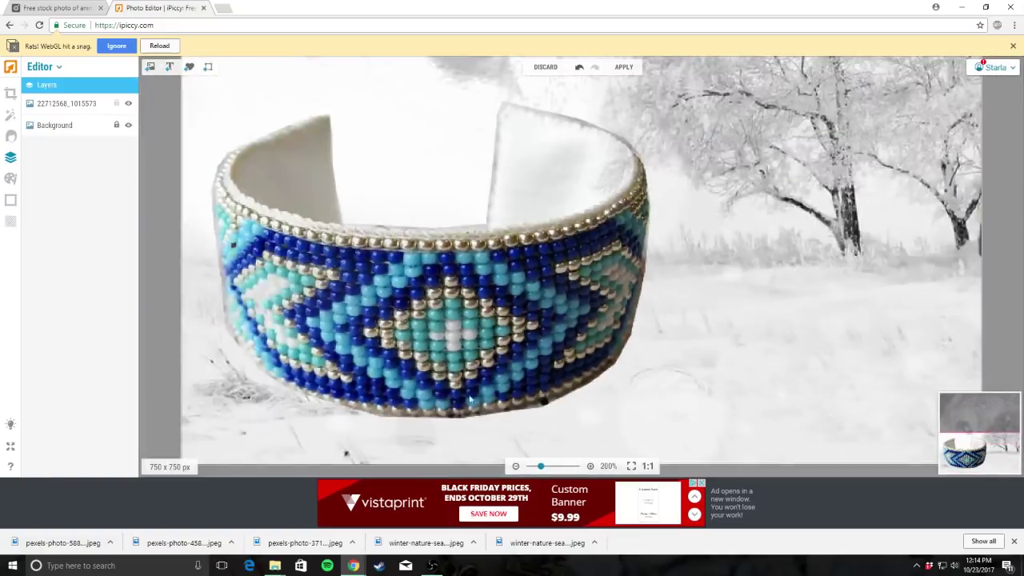
scroll(508, 303, down, 2)
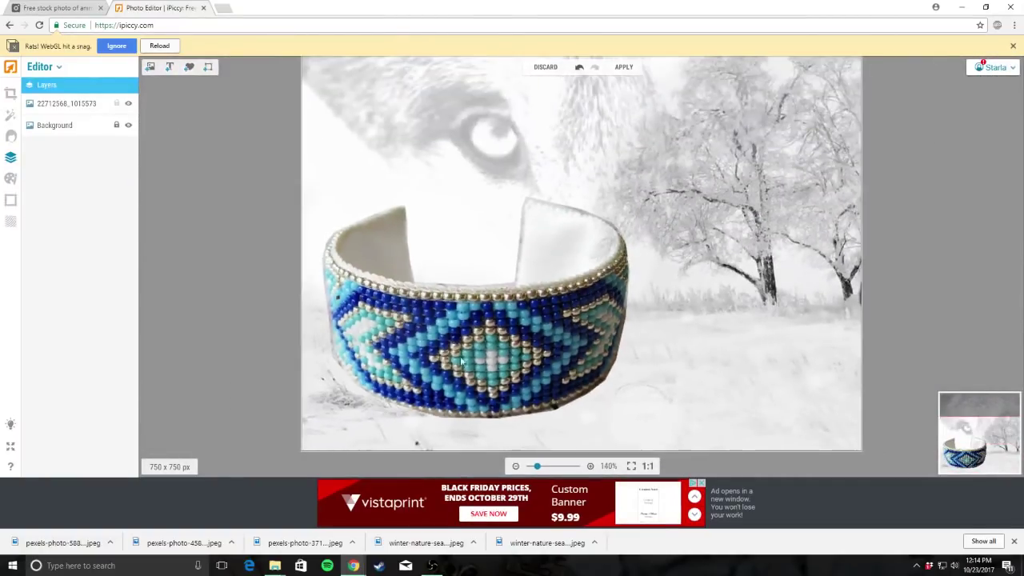
scroll(483, 219, down, 1)
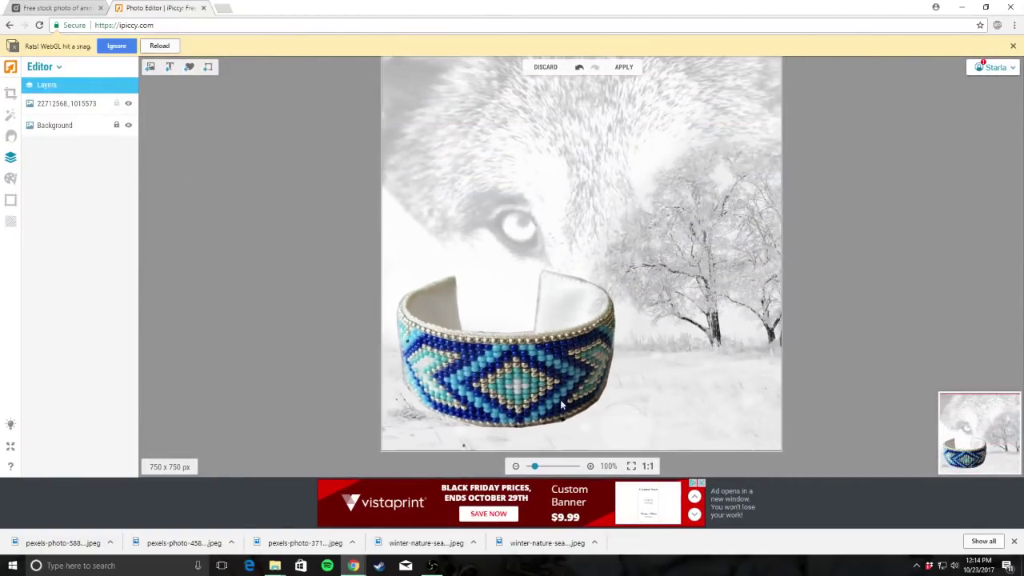
drag(541, 402, 509, 369)
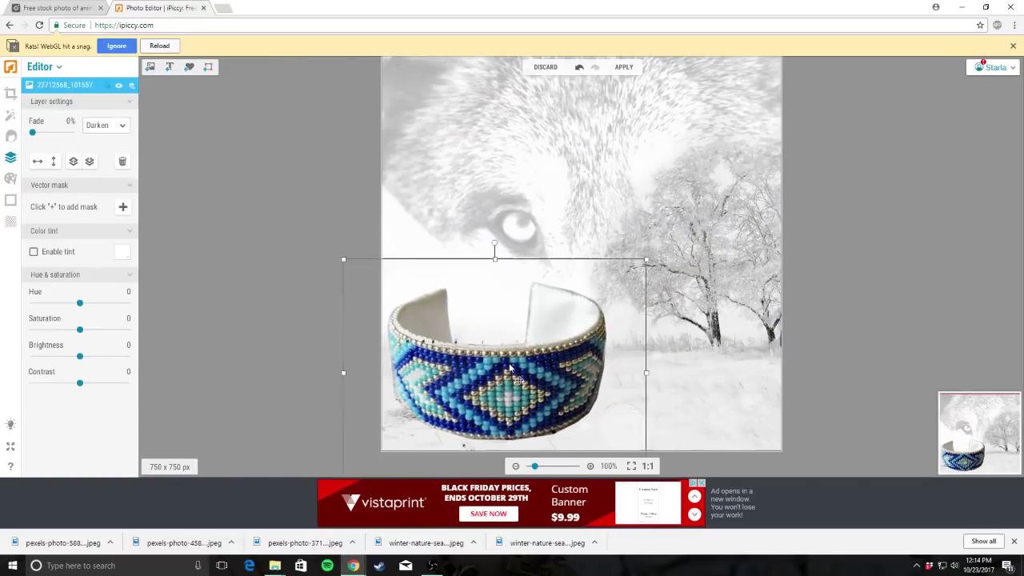
drag(553, 334, 552, 330)
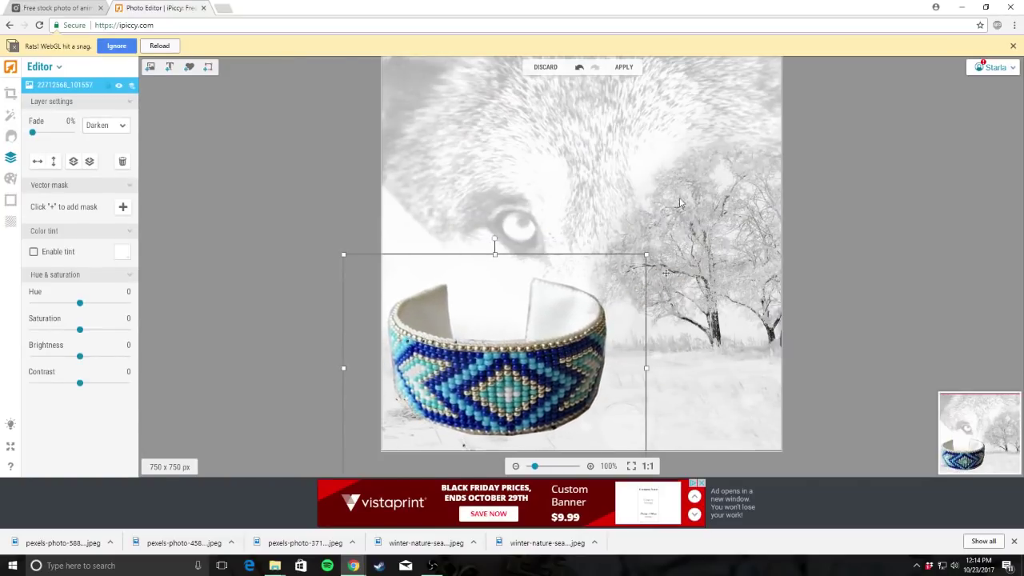
click(624, 68)
click(593, 293)
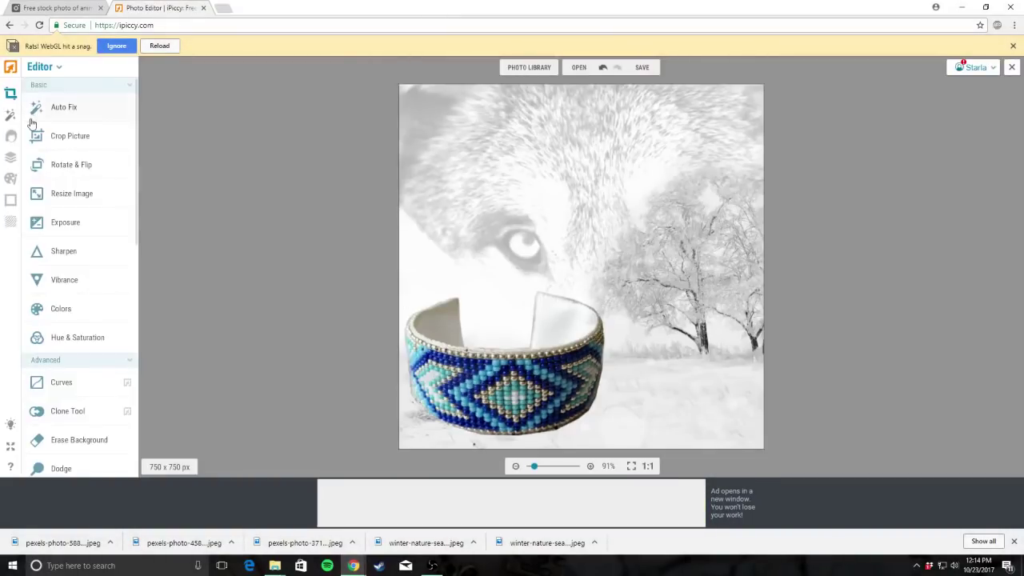
Set Exposure to 64, reverse the effect mask and brush the brightening onto the bracelet's inner surfaces with brush size 26
click(75, 237)
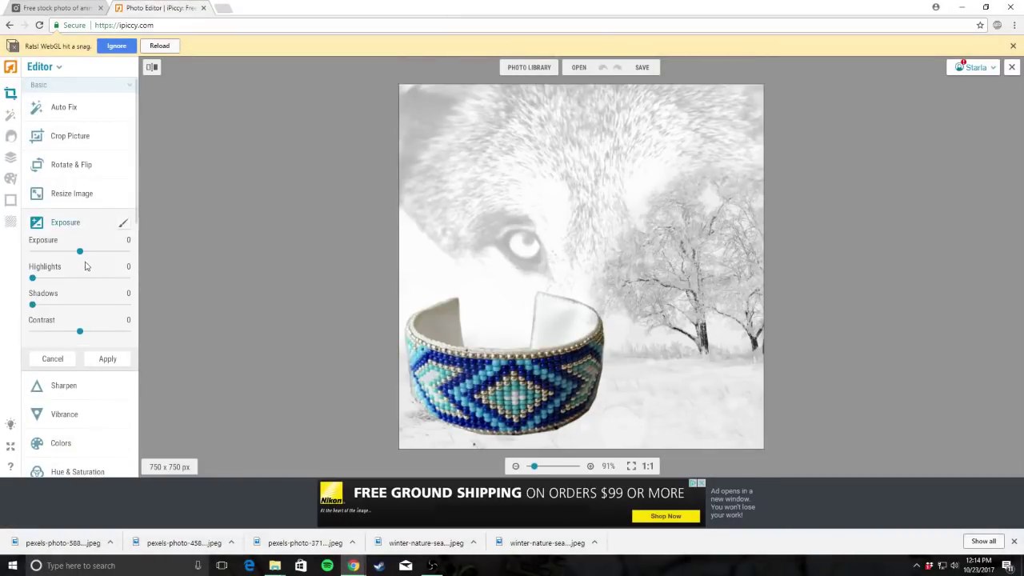
drag(84, 257, 112, 261)
click(124, 223)
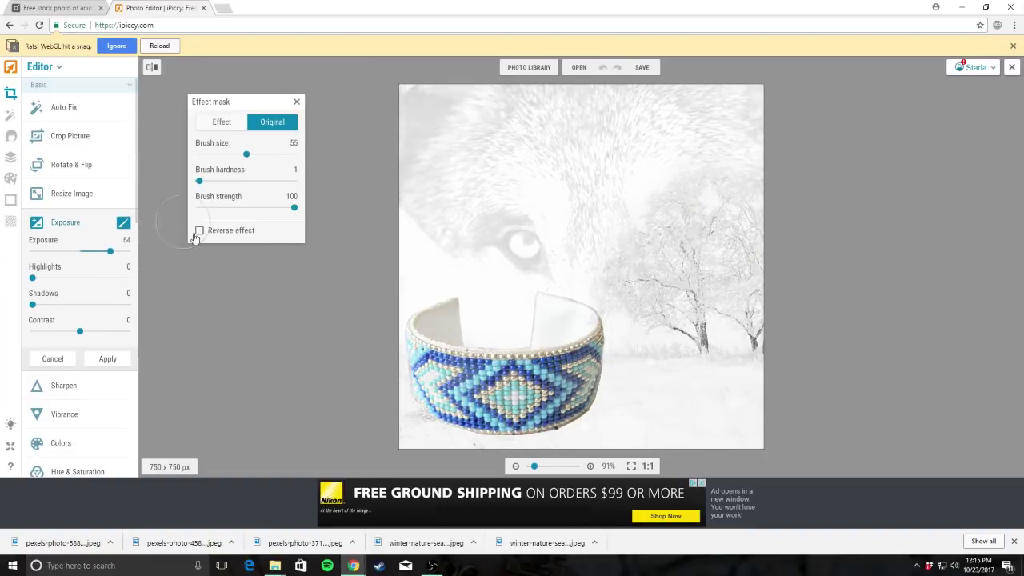
click(199, 230)
scroll(471, 318, up, 3)
mouse_move(391, 289)
mouse_down()
mouse_move(368, 316)
mouse_move(336, 304)
mouse_move(405, 341)
mouse_up()
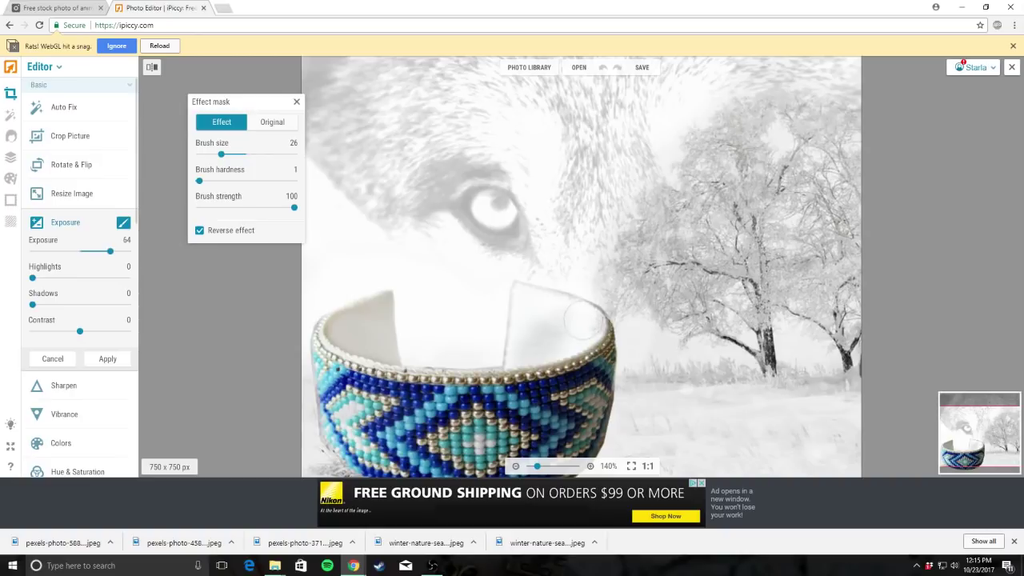
drag(585, 327, 529, 335)
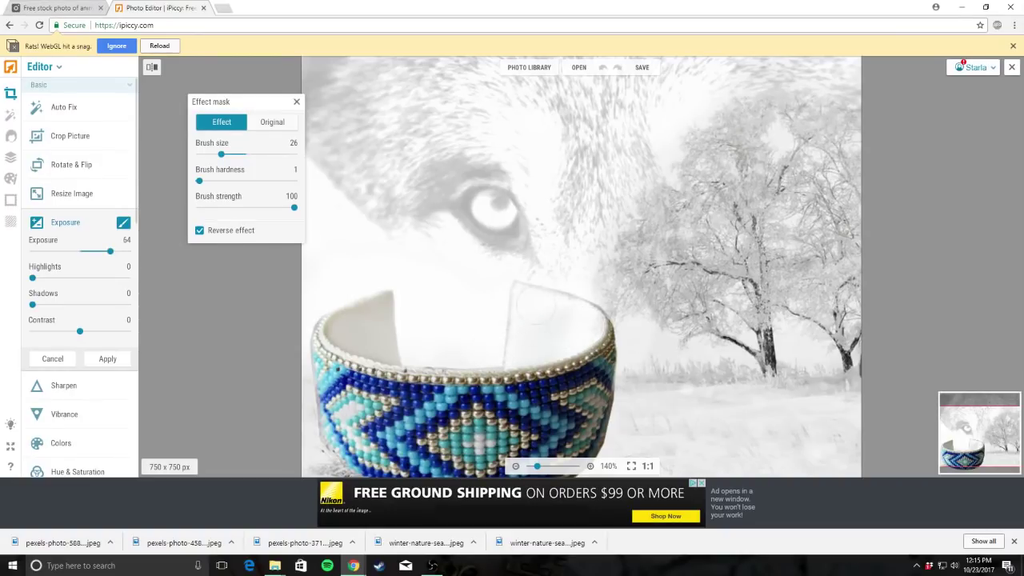
scroll(535, 305, down, 3)
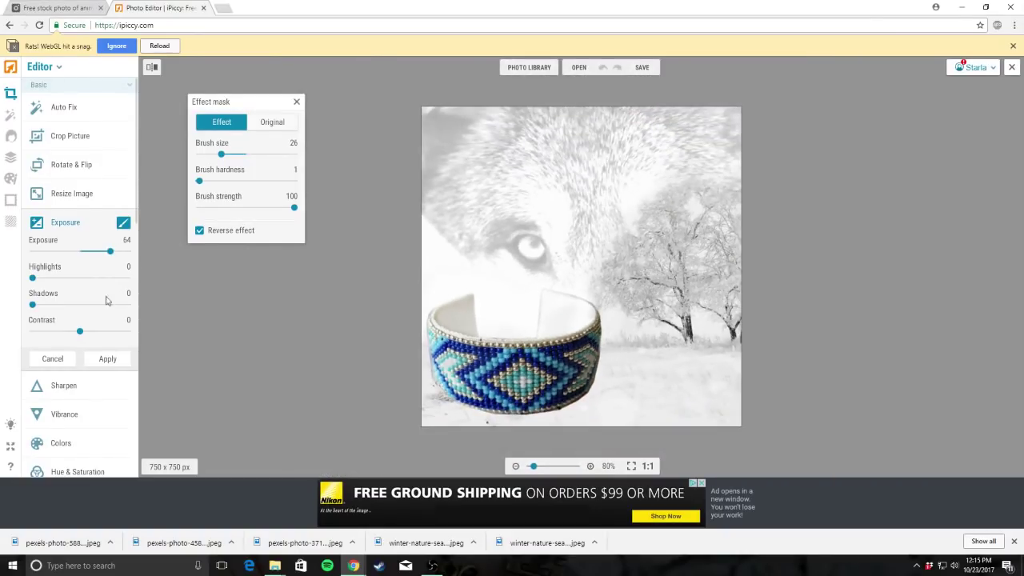
Fine-tune the masked exposure on the bracelet by trying 79 and lowering it slightly, and apply the adjustment
drag(110, 251, 117, 251)
scroll(456, 315, up, 3)
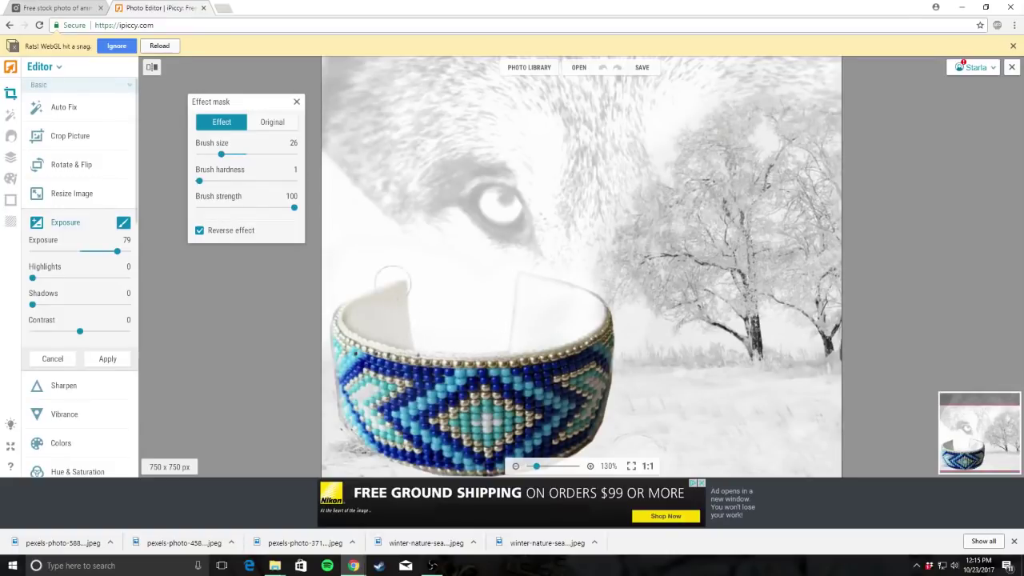
scroll(393, 280, down, 4)
scroll(393, 280, up, 2)
drag(221, 155, 231, 155)
drag(118, 251, 112, 251)
click(107, 358)
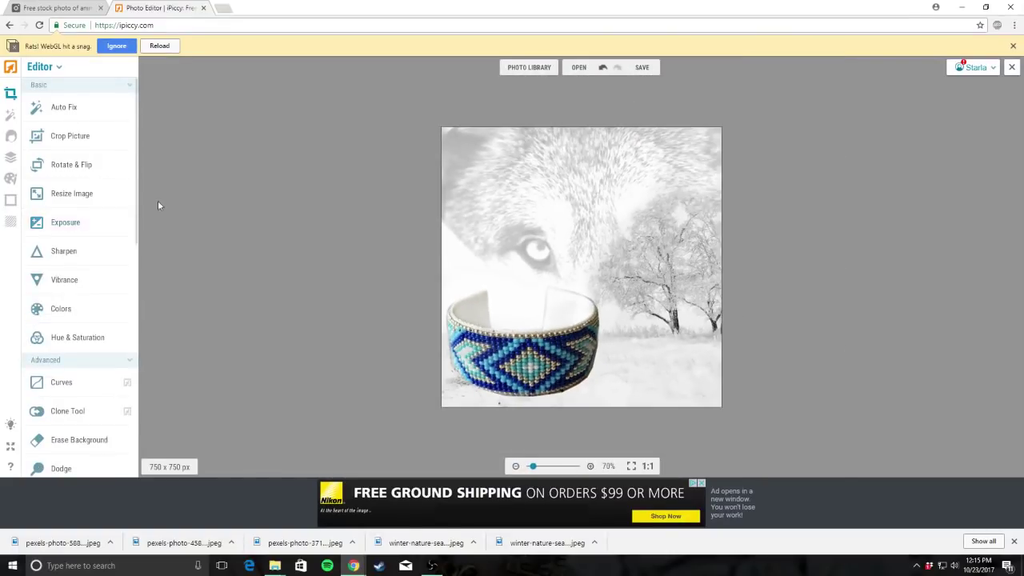
click(65, 223)
drag(32, 277, 50, 278)
click(51, 359)
click(65, 223)
click(123, 223)
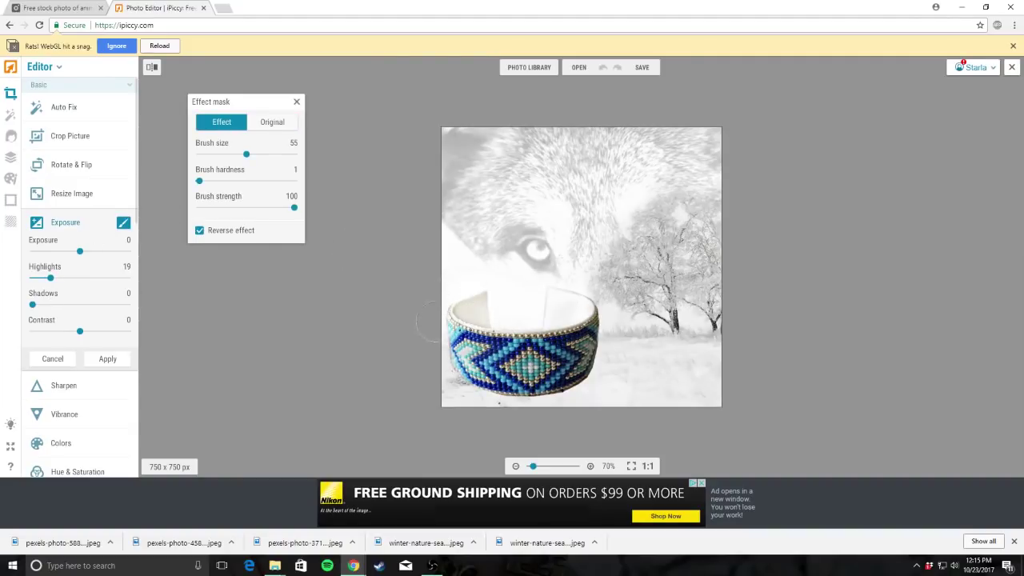
mouse_move(437, 321)
mouse_down()
mouse_move(440, 374)
mouse_move(501, 398)
mouse_move(577, 396)
mouse_move(552, 364)
mouse_up()
click(52, 358)
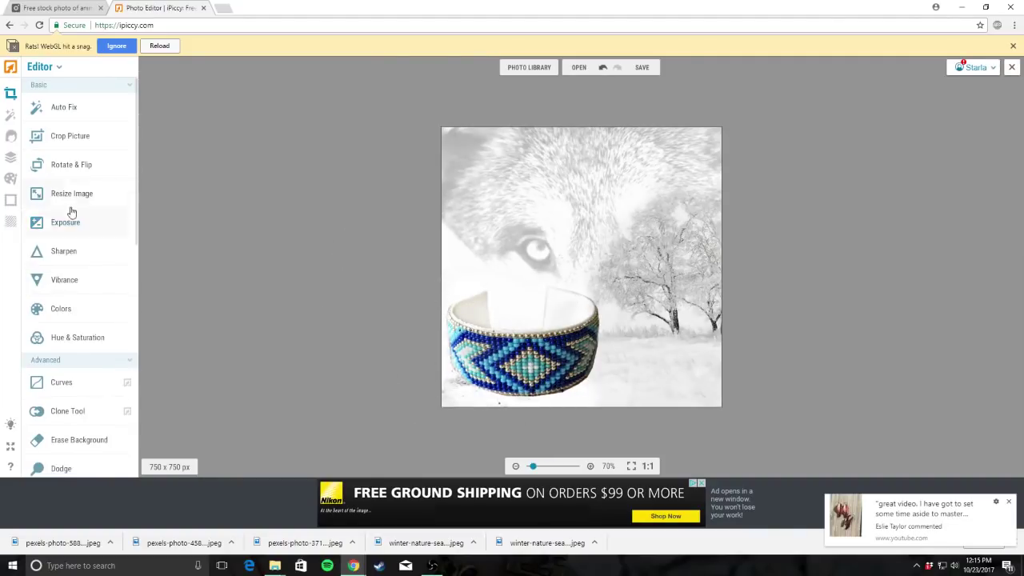
Set Exposure to 56, reverse the effect mask and brush the brightening onto the bracelet with brush size 26
click(79, 231)
drag(81, 253, 106, 251)
click(123, 222)
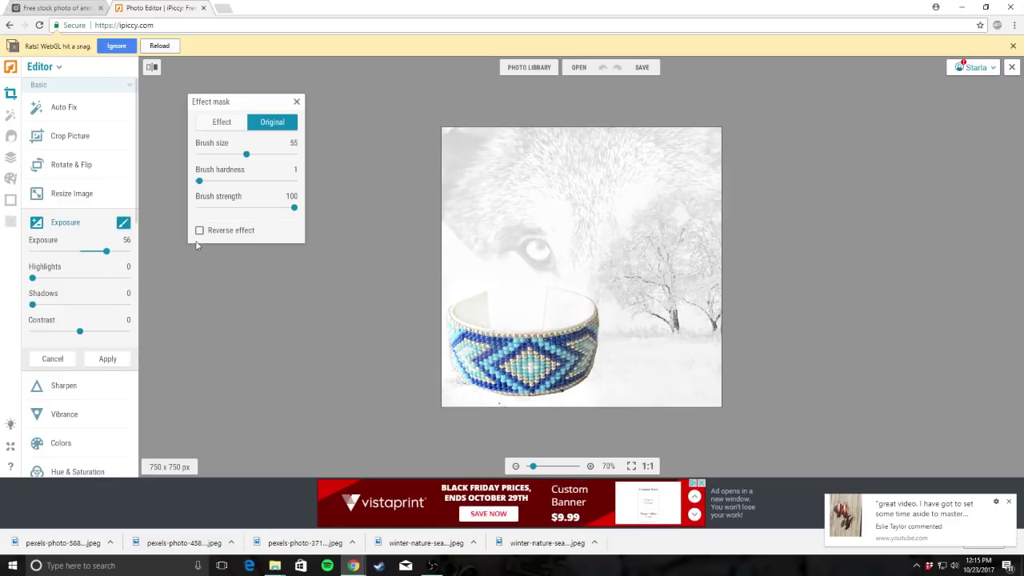
click(200, 231)
click(220, 154)
scroll(568, 391, up, 3)
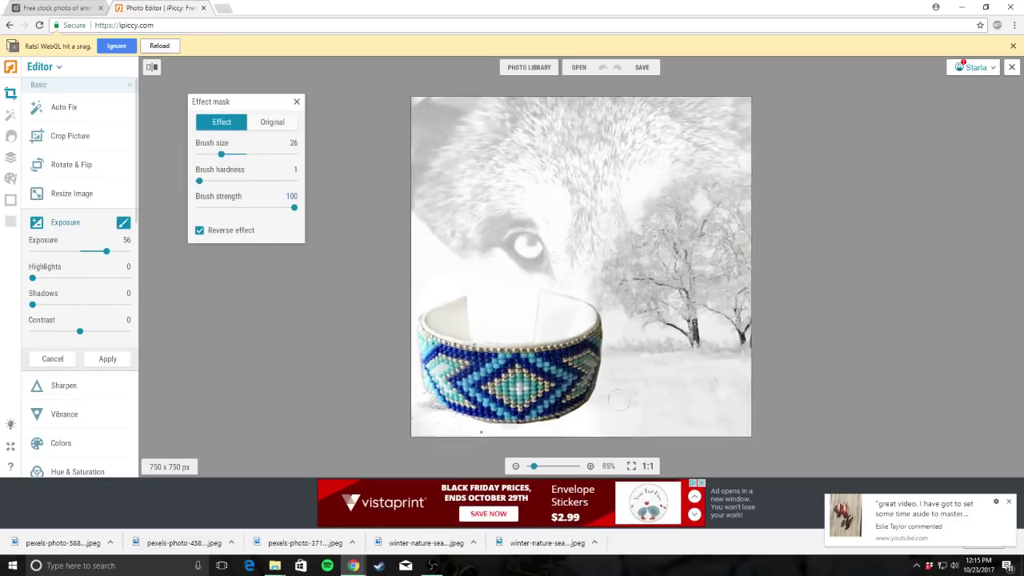
scroll(566, 400, up, 3)
mouse_move(557, 389)
mouse_down()
mouse_move(611, 306)
mouse_move(612, 283)
mouse_move(531, 336)
mouse_move(453, 329)
mouse_up()
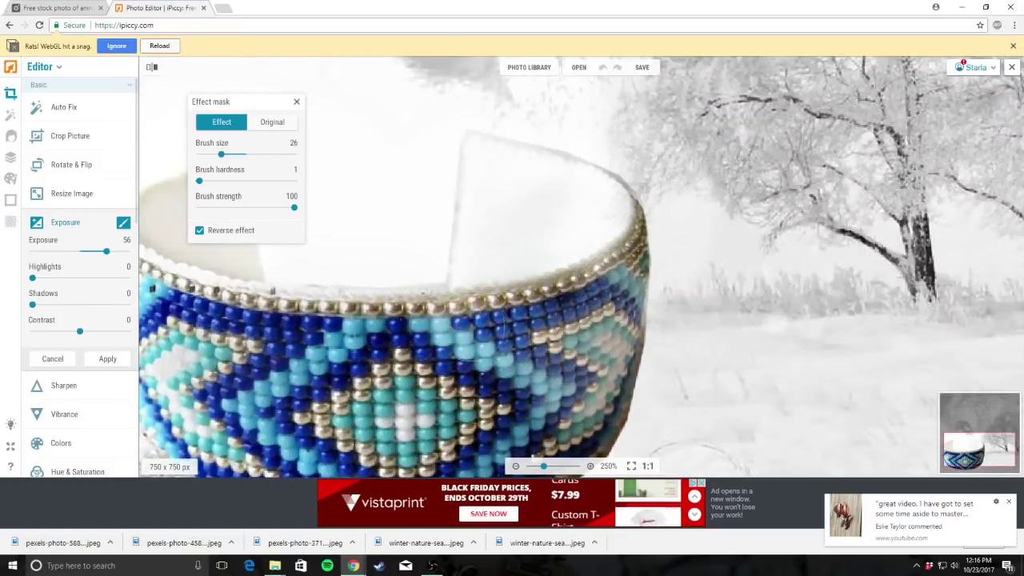
Continue brushing the exposure over the bracelet and touch up the mask in Original mode with brush size 8
scroll(453, 330, down, 3)
mouse_move(569, 404)
mouse_down()
mouse_move(515, 430)
mouse_move(539, 409)
mouse_move(536, 385)
mouse_move(506, 366)
mouse_up()
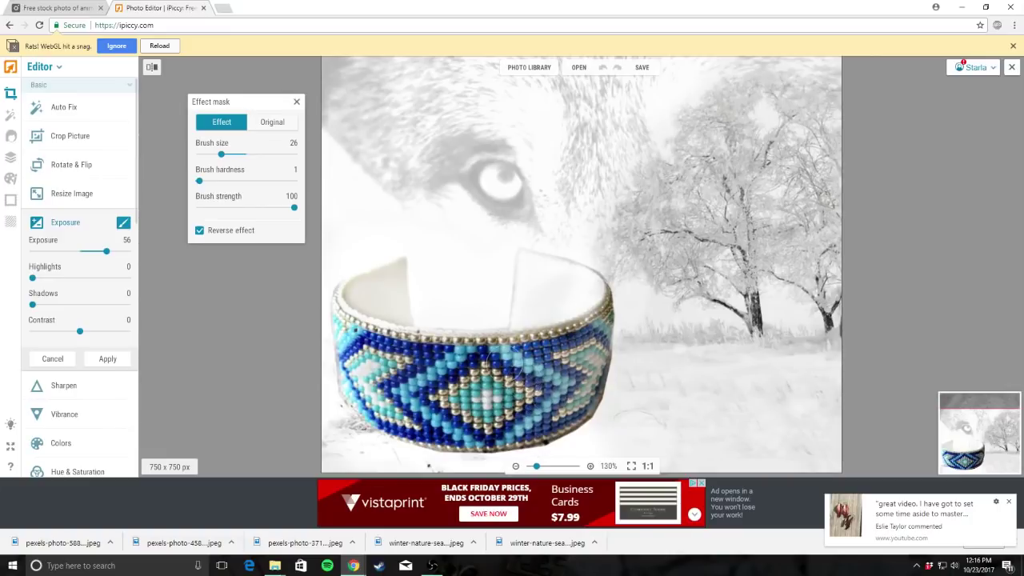
mouse_move(516, 422)
mouse_down()
mouse_move(605, 364)
mouse_move(614, 318)
mouse_up()
scroll(632, 308, down, 2)
click(272, 122)
scroll(608, 352, up, 7)
scroll(656, 340, down, 5)
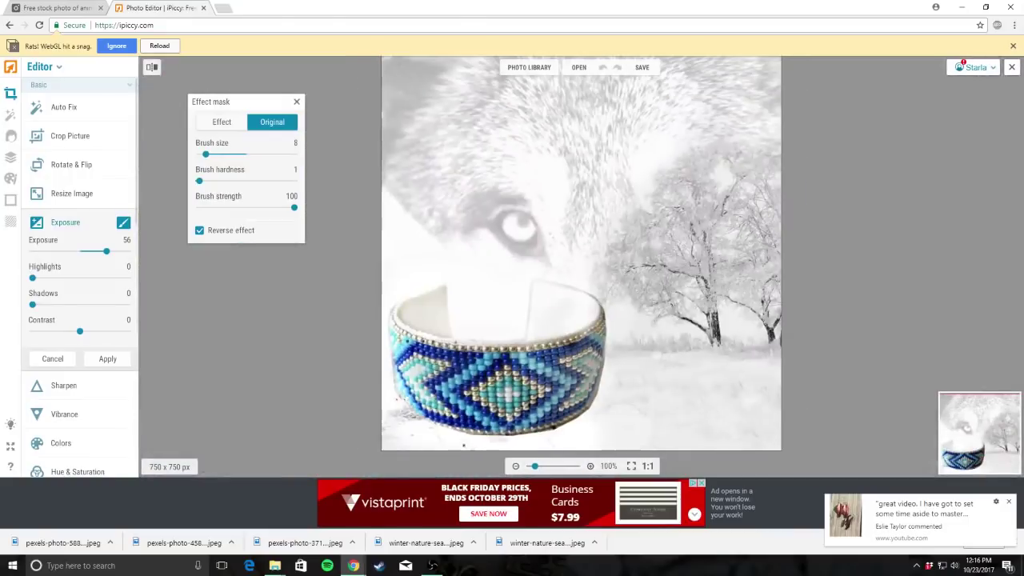
Set the Sharpen effect's Clarity to 25, brush it onto the bracelet's beads through a reversed mask and apply it
click(63, 385)
drag(47, 311, 55, 308)
click(123, 251)
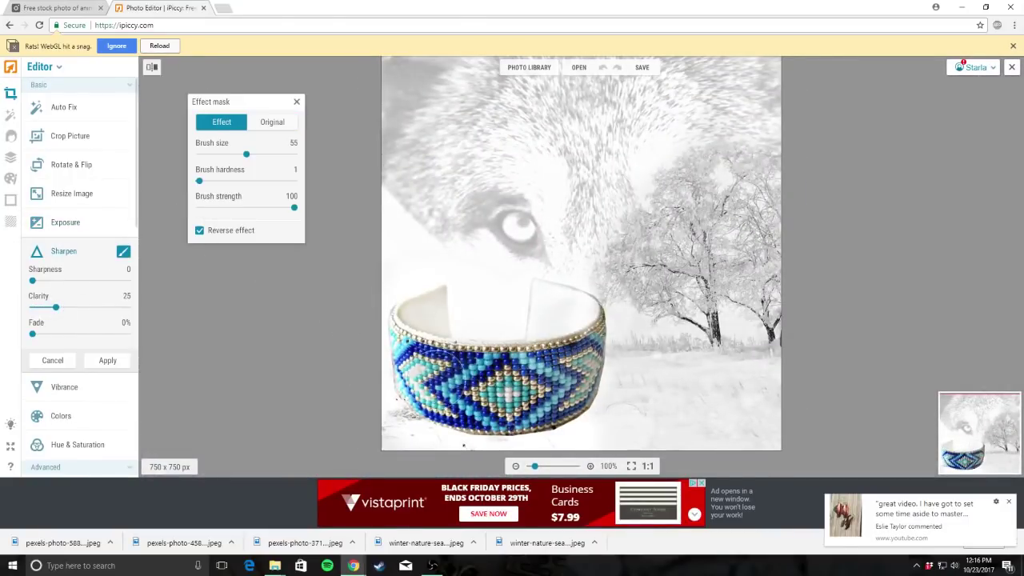
drag(433, 370, 560, 365)
scroll(552, 376, down, 1)
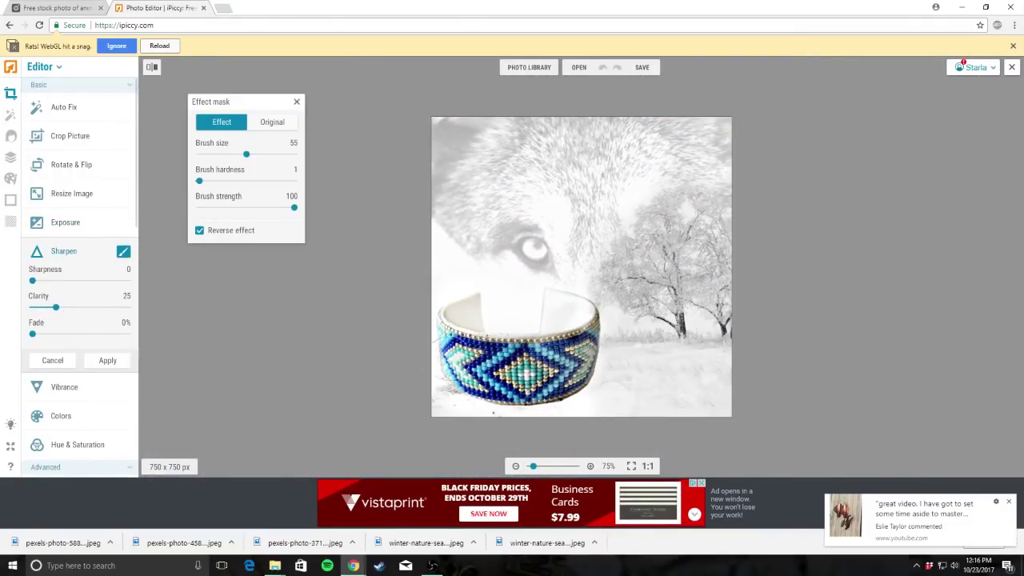
click(107, 360)
Upload an own texture over the picture in Screen blend mode with 20% fade and rotate it clockwise twice
scroll(388, 363, up, 1)
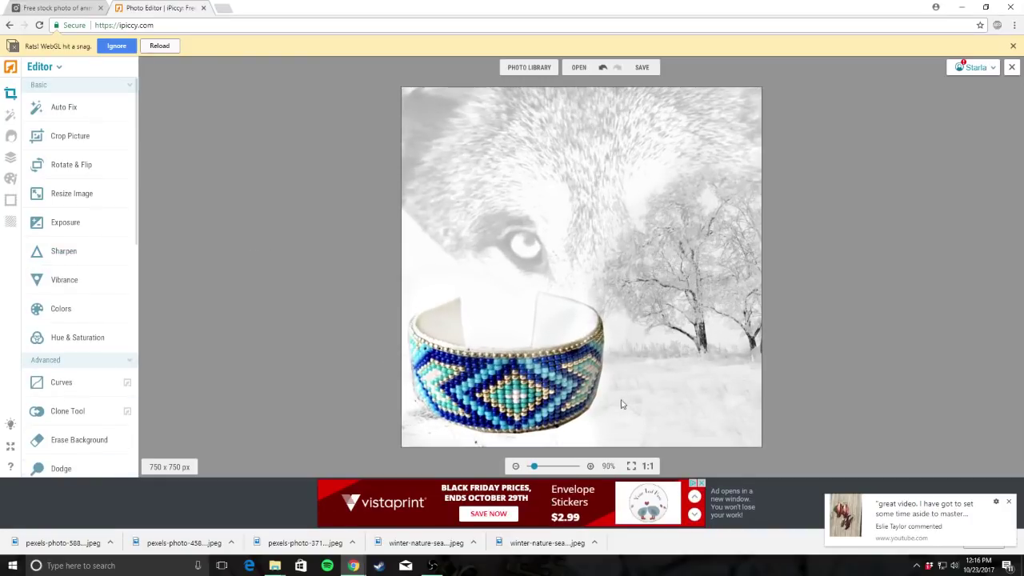
scroll(704, 280, up, 1)
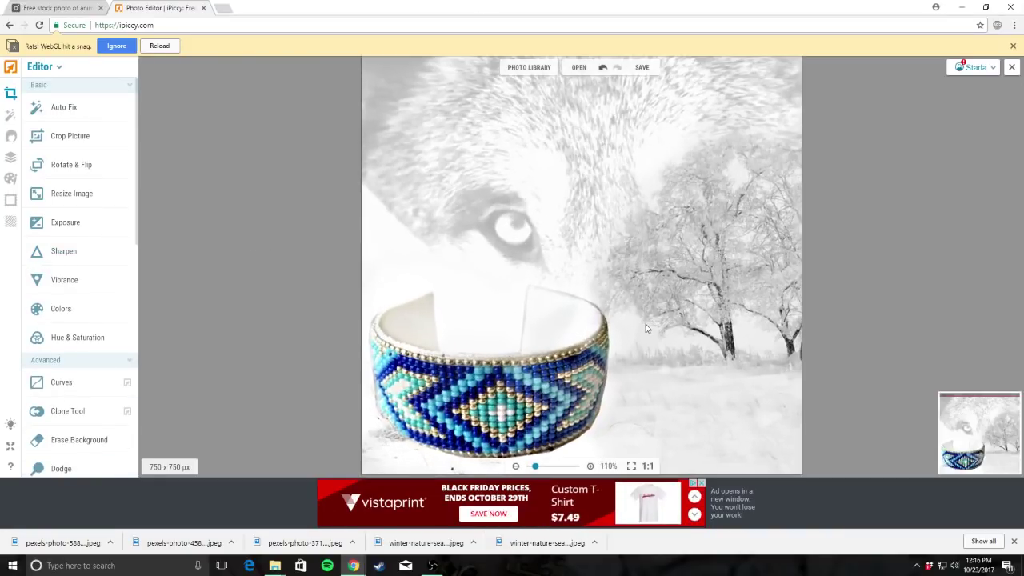
scroll(631, 324, down, 2)
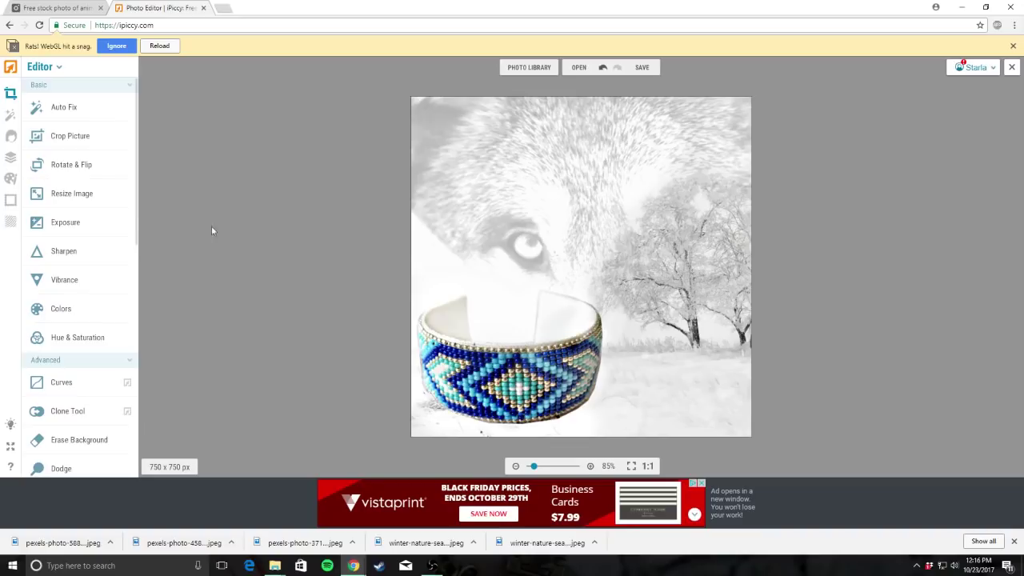
click(10, 224)
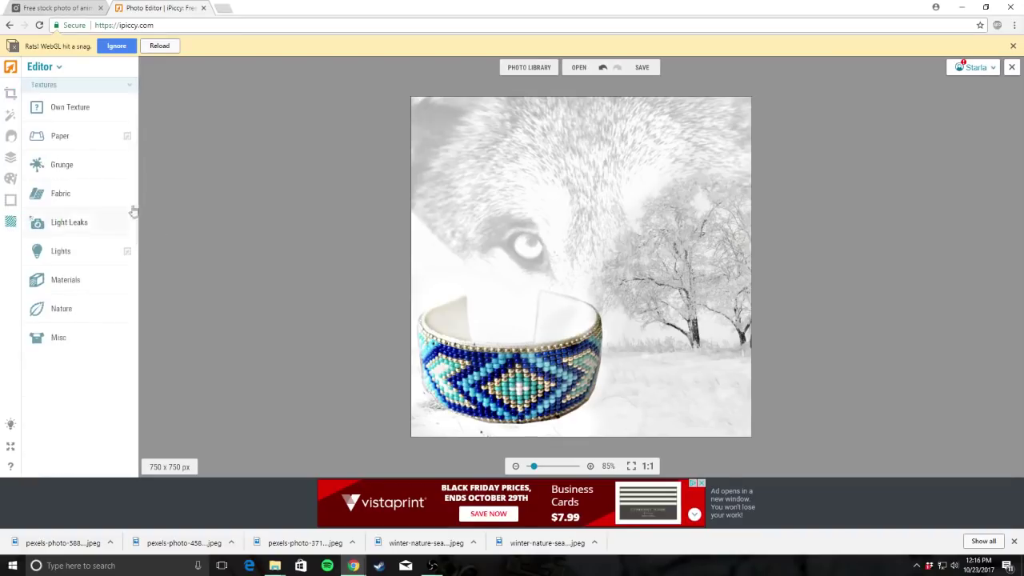
click(47, 112)
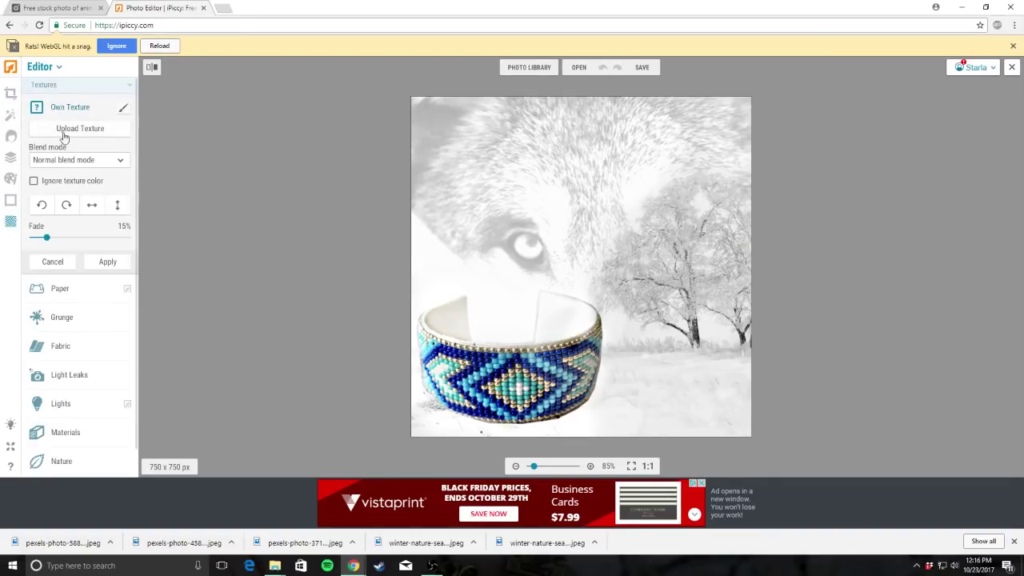
click(67, 131)
double_click(643, 239)
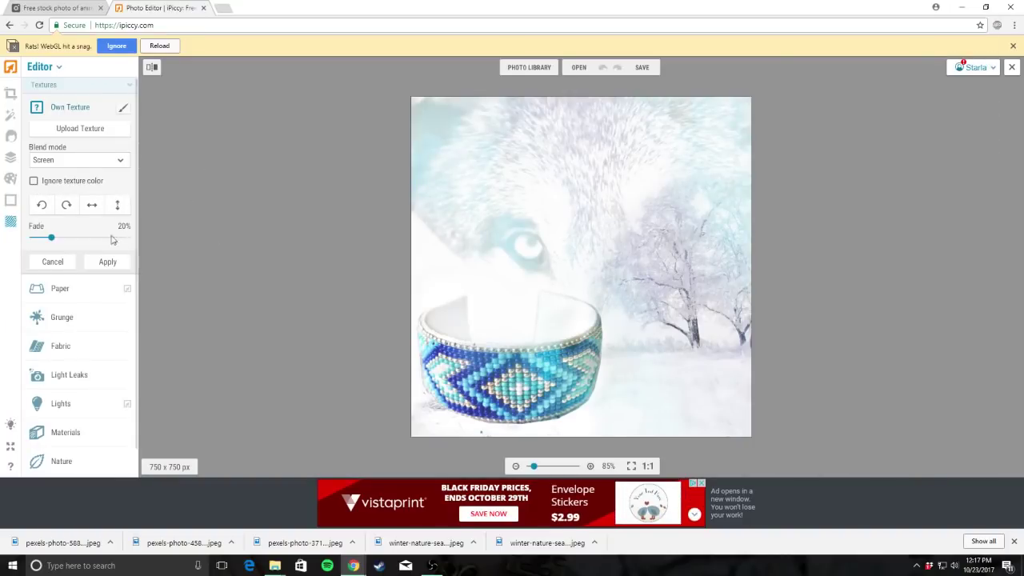
click(68, 206)
click(68, 205)
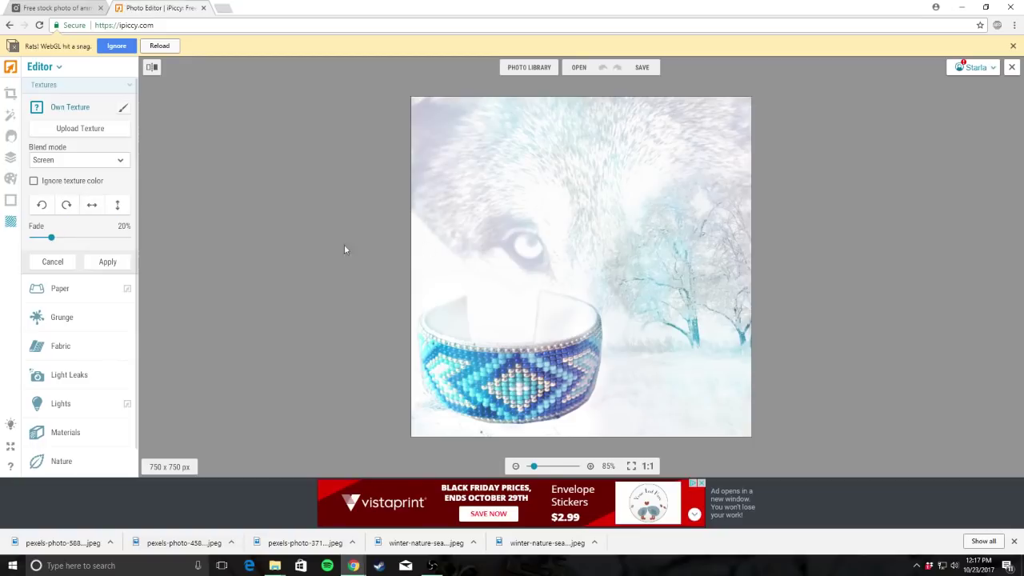
Mask the texture off the bracelet's beads in Original mode, reducing the brush size to 34 for the smaller areas
click(123, 107)
mouse_move(464, 373)
mouse_down()
mouse_move(505, 391)
mouse_move(559, 389)
mouse_move(460, 400)
mouse_move(544, 366)
mouse_up()
drag(249, 157, 225, 154)
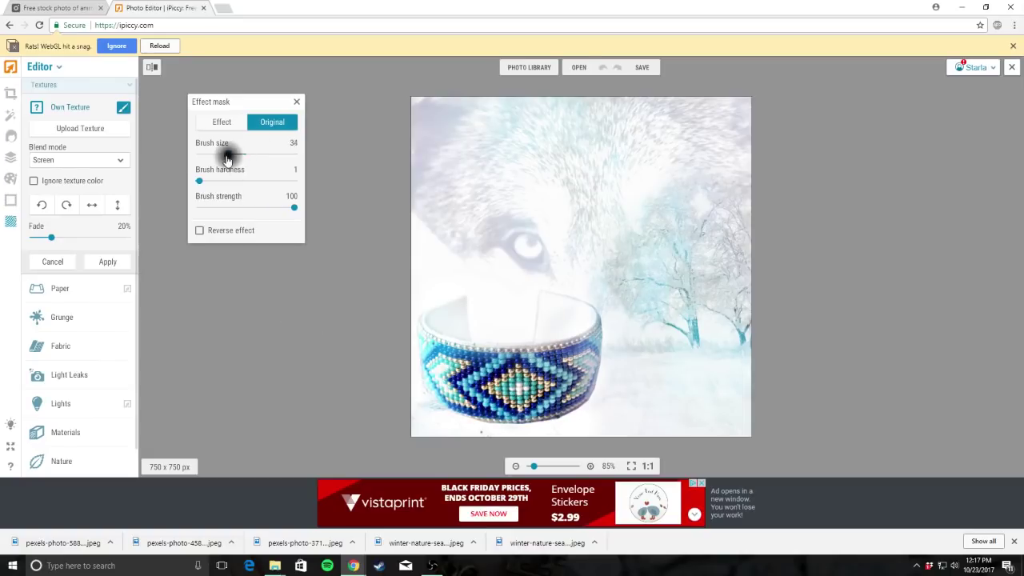
scroll(560, 351, up, 5)
mouse_move(254, 349)
mouse_down()
mouse_move(324, 370)
mouse_move(240, 316)
mouse_move(290, 301)
mouse_up()
scroll(290, 301, down, 3)
Brush the texture back in around the bracelet's edge in Effect mode and reduce the brush size to 16
click(222, 121)
drag(368, 294, 387, 323)
drag(225, 154, 213, 154)
scroll(570, 400, up, 4)
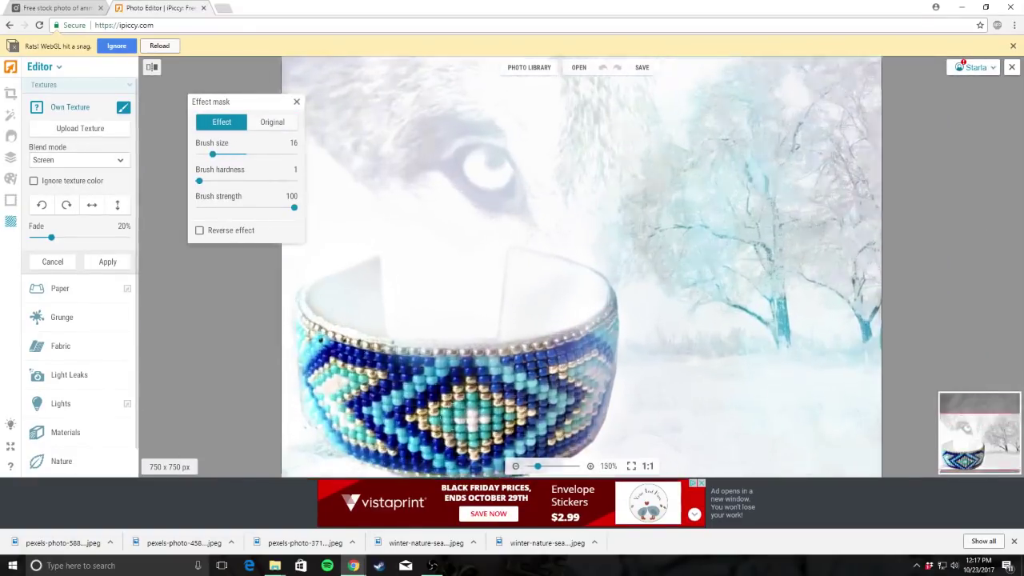
Erase the remaining texture along the bracelet's bead rim and side edges in Original mode with brush hardness 29
click(272, 122)
scroll(565, 352, up, 3)
mouse_move(704, 224)
mouse_down()
mouse_move(587, 255)
mouse_move(701, 323)
mouse_up()
drag(199, 181, 227, 181)
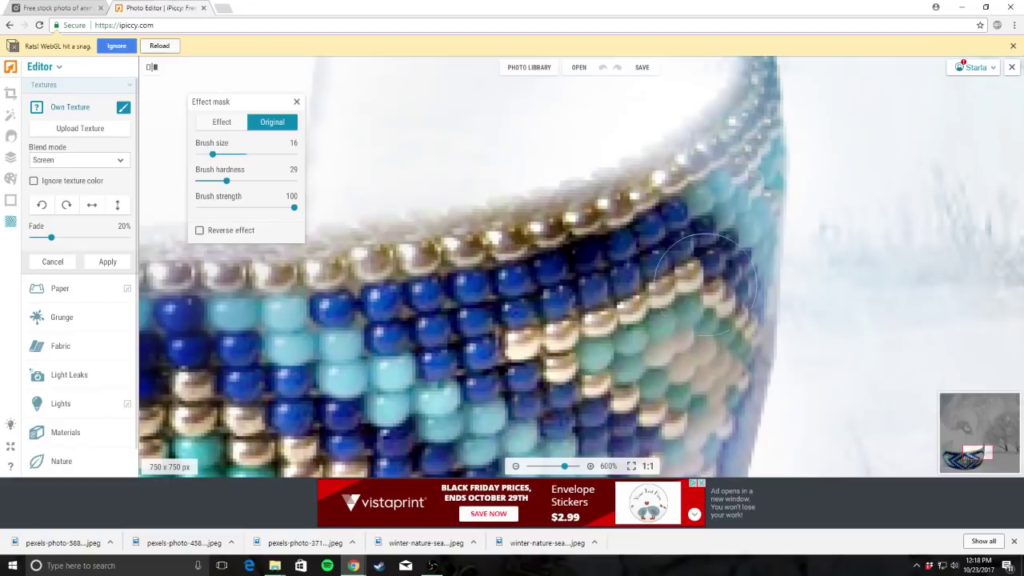
mouse_move(696, 284)
mouse_down()
mouse_move(705, 248)
mouse_move(728, 325)
mouse_up()
scroll(728, 325, down, 5)
scroll(571, 400, up, 4)
mouse_move(616, 310)
mouse_down()
mouse_move(625, 292)
mouse_move(585, 357)
mouse_move(462, 428)
mouse_up()
scroll(544, 400, down, 2)
mouse_move(541, 393)
mouse_down()
mouse_move(377, 412)
mouse_move(269, 403)
mouse_up()
scroll(269, 403, down, 2)
scroll(428, 443, down, 1)
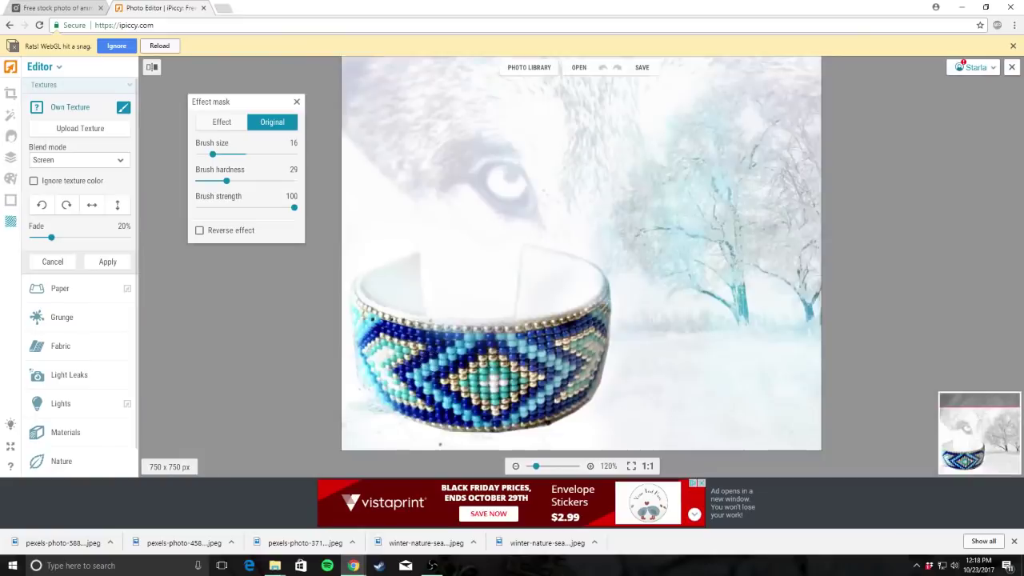
Soften the texture on the bracelet with brush size 92 and strength 13, and apply the texture
scroll(456, 432, up, 3)
scroll(487, 421, down, 4)
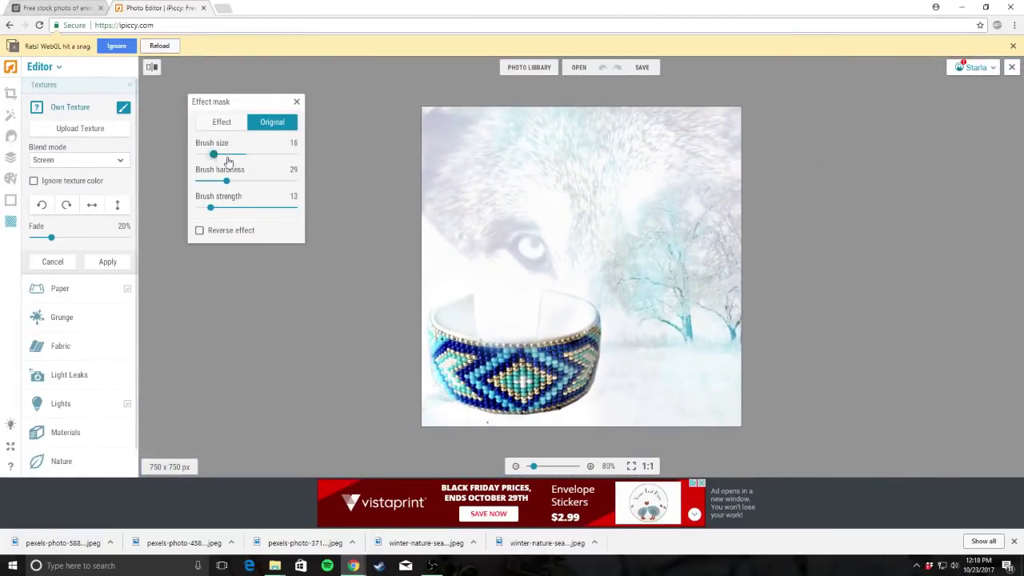
mouse_move(215, 155)
mouse_down()
mouse_move(292, 168)
mouse_move(278, 167)
mouse_up()
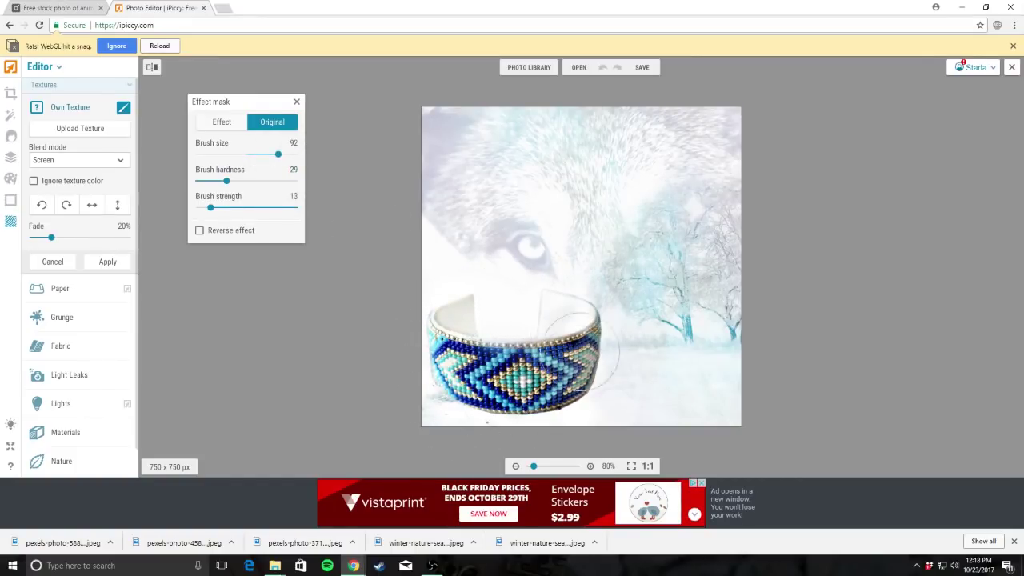
click(107, 262)
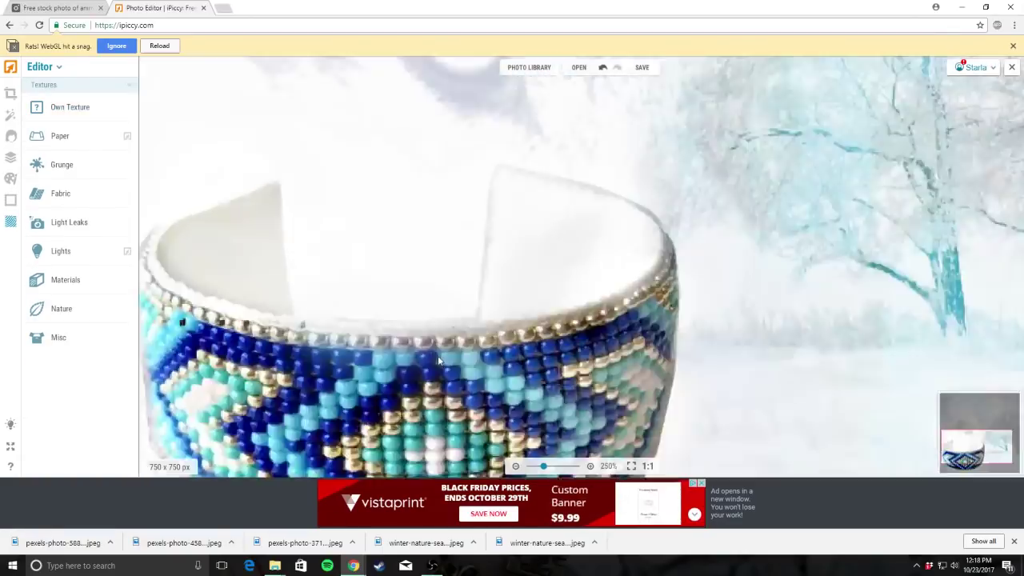
Blend the own texture over the picture in Overlay mode, raise its fade and apply it
scroll(551, 148, up, 5)
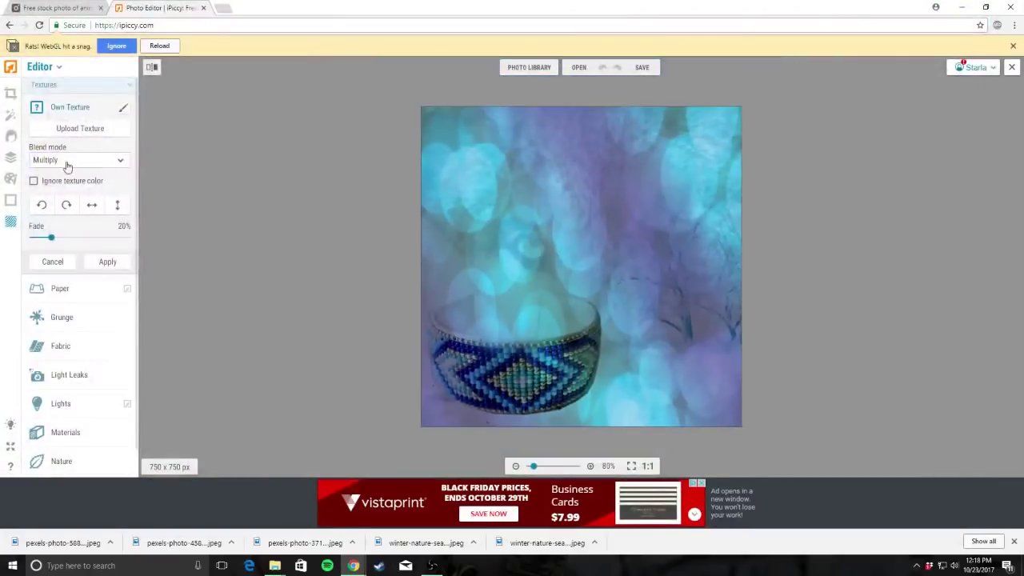
click(67, 160)
click(48, 160)
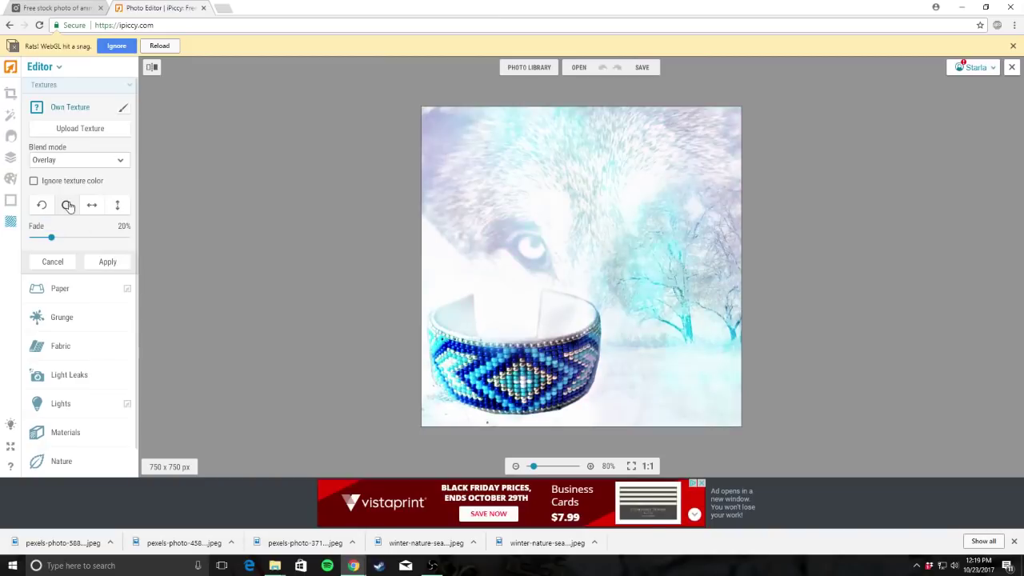
drag(53, 238, 140, 249)
click(107, 262)
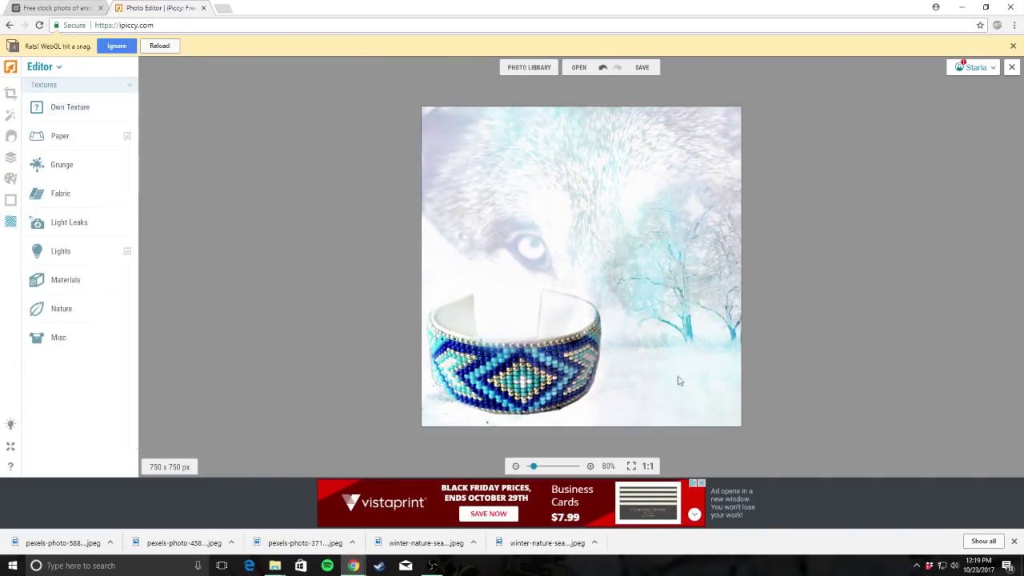
Brighten the wolf's eye with the eye-brightening retouch and apply it
click(11, 136)
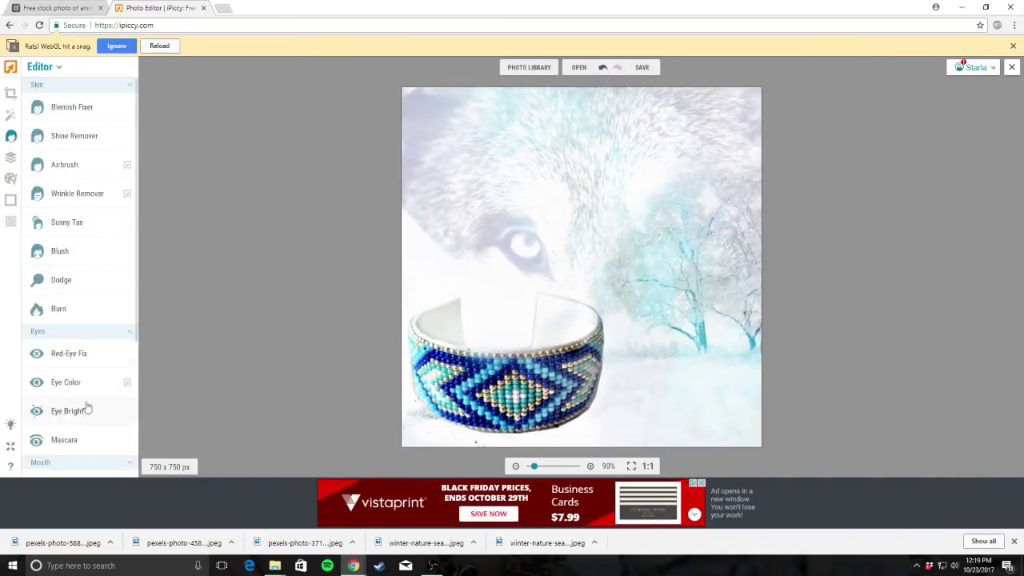
click(70, 411)
click(105, 464)
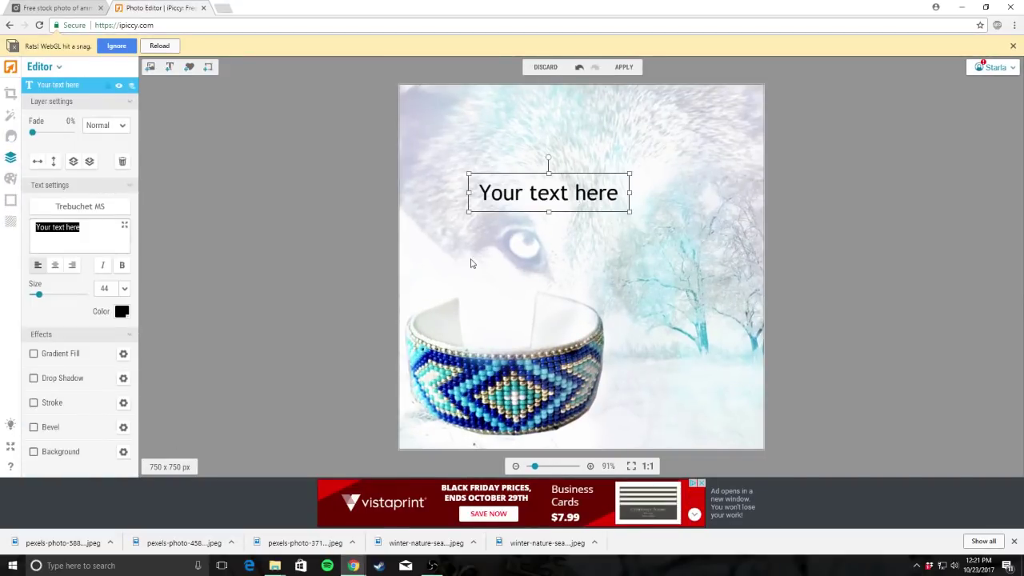
Replace the new text layer's placeholder with "Feed her"
key(BackSpace)
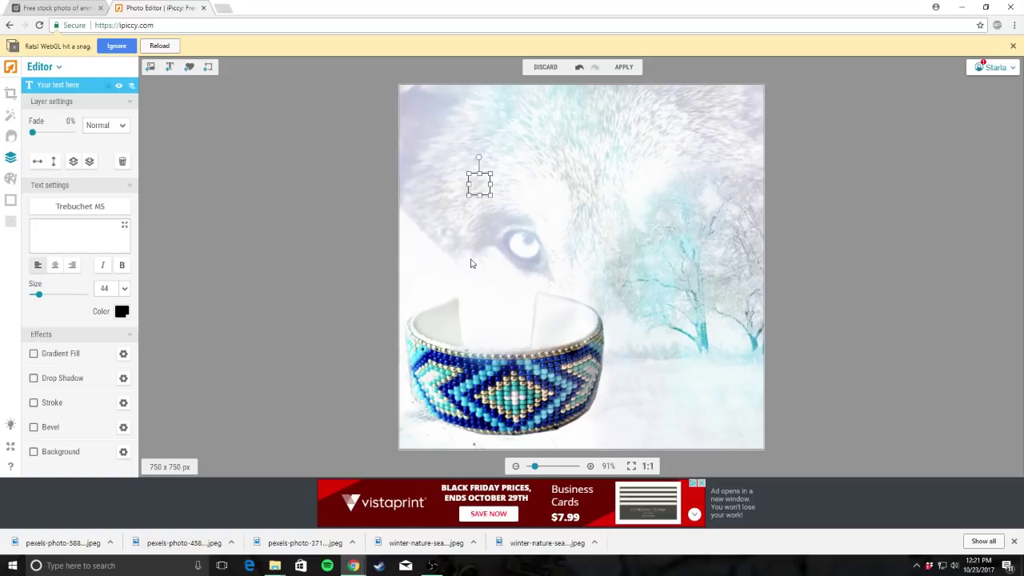
text(G)
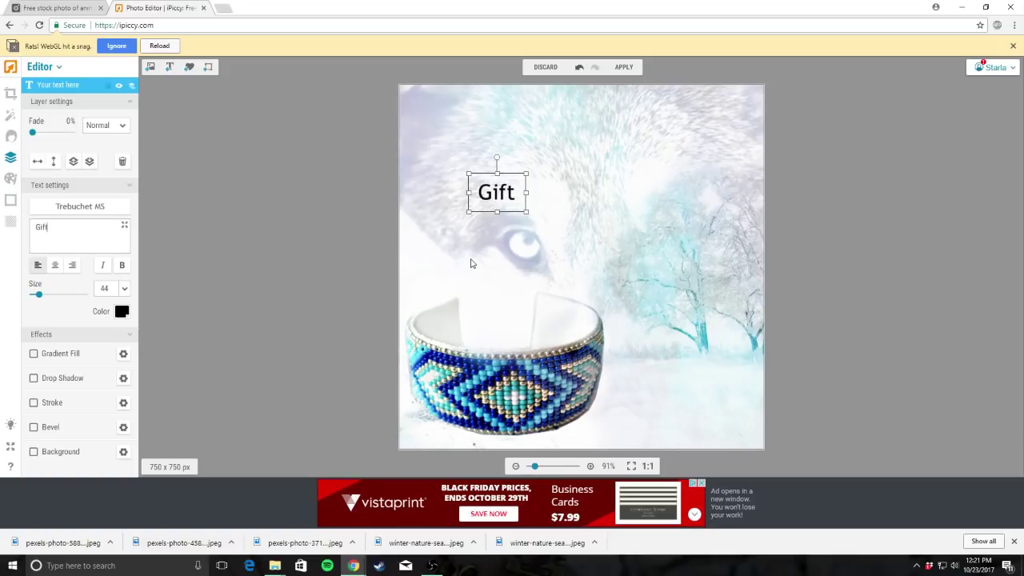
text(ift)
key(BackSpace)
key(BackSpace)
key(BackSpace)
key(BackSpace)
text(Feed her)
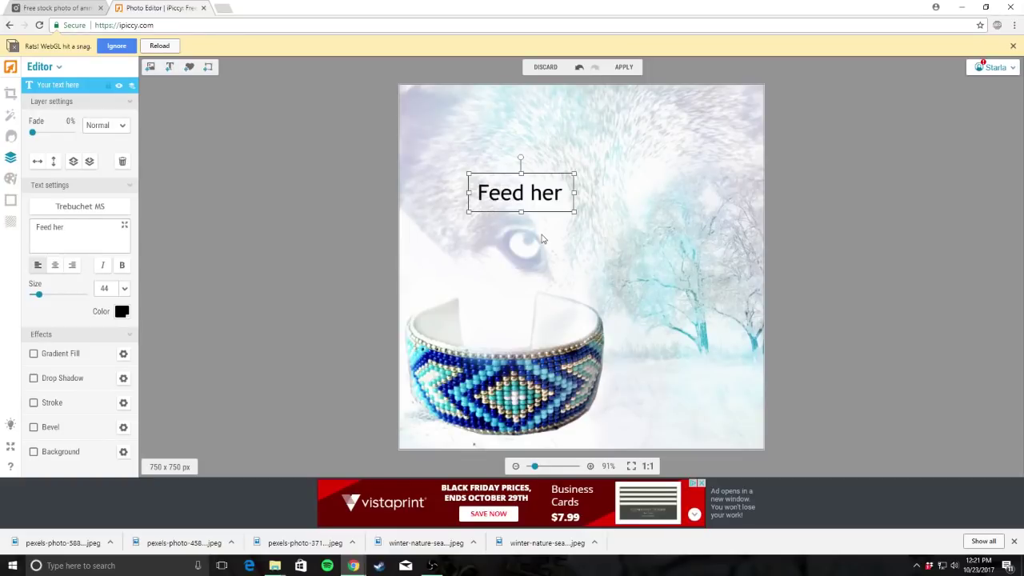
Duplicate the "Feed her" text layer, place the copy below it and change its text to "Free"
click(113, 208)
scroll(113, 210, down, 2)
right_click(477, 139)
click(528, 170)
drag(507, 192, 545, 213)
drag(64, 227, 11, 224)
text(Free)
Duplicate the "Free" text layer, place the copy below and to the right, and change its text to "SPIRIT"
right_click(511, 197)
click(541, 370)
drag(505, 201, 562, 232)
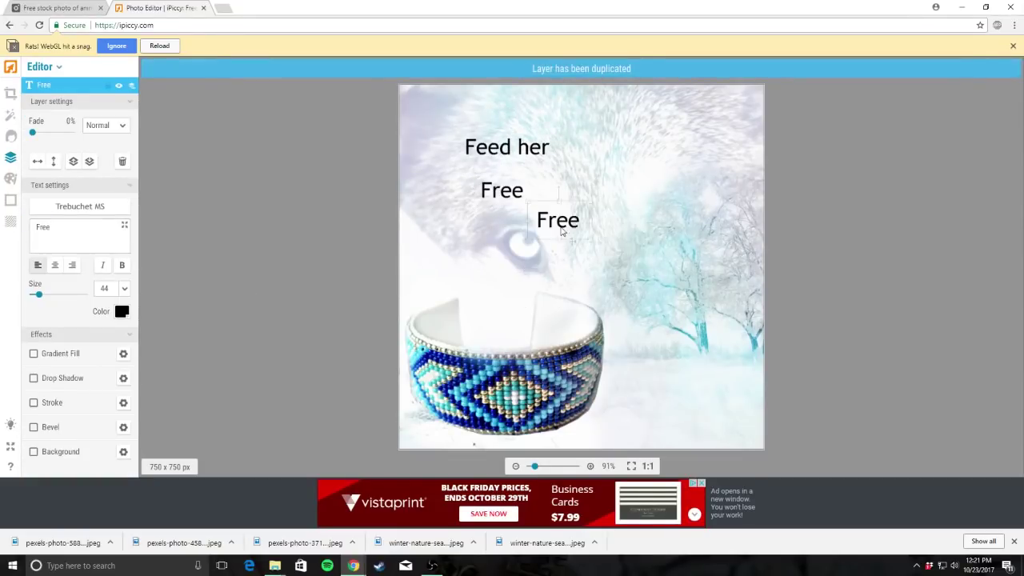
drag(60, 227, 3, 213)
text(SPIRIT)
Try several decorative fonts on the "Feed her" text and set it to the Daniel font
click(507, 147)
click(80, 205)
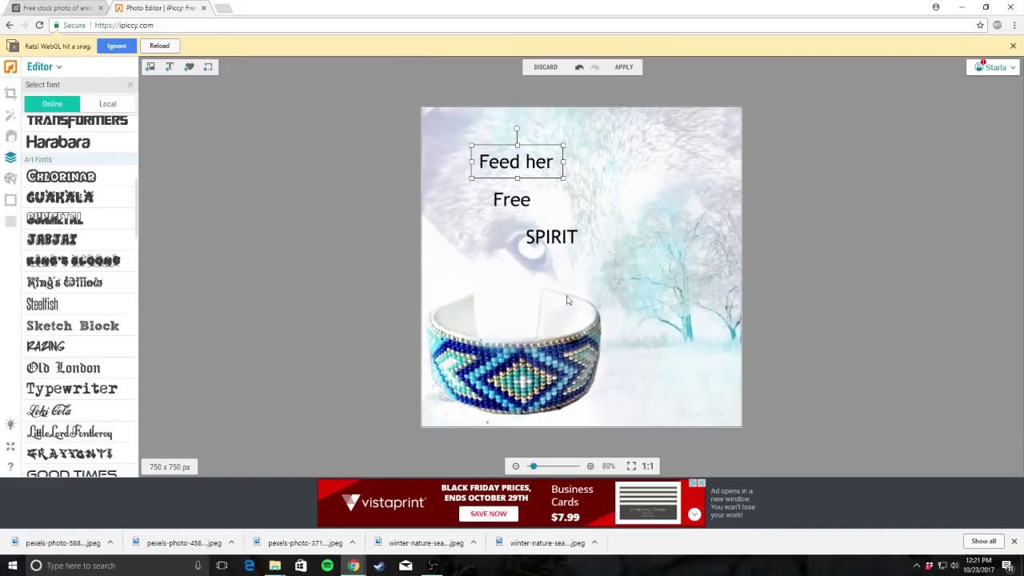
click(68, 352)
scroll(72, 264, down, 6)
click(60, 176)
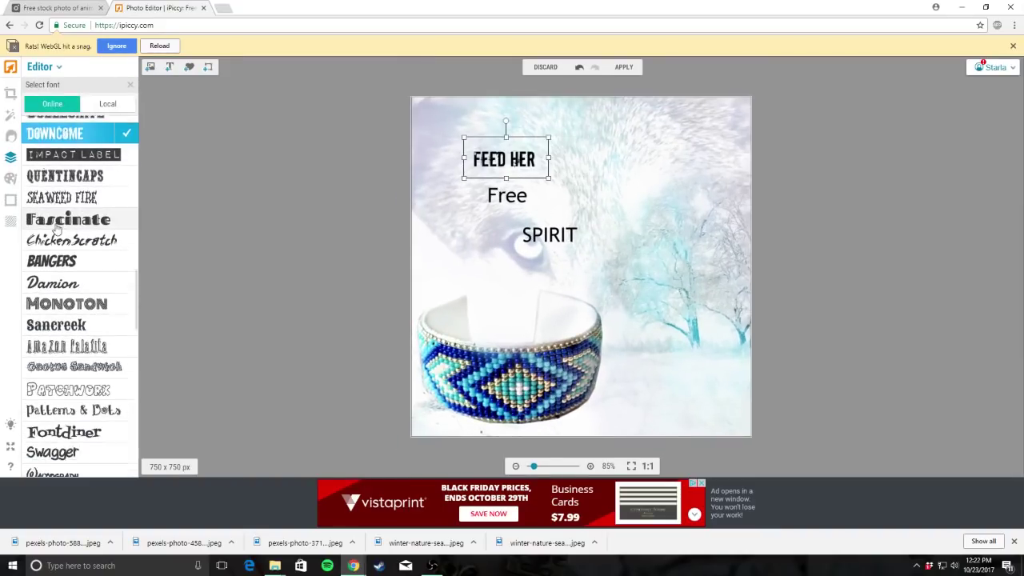
click(58, 233)
click(67, 201)
scroll(68, 240, down, 4)
click(72, 312)
scroll(80, 364, down, 4)
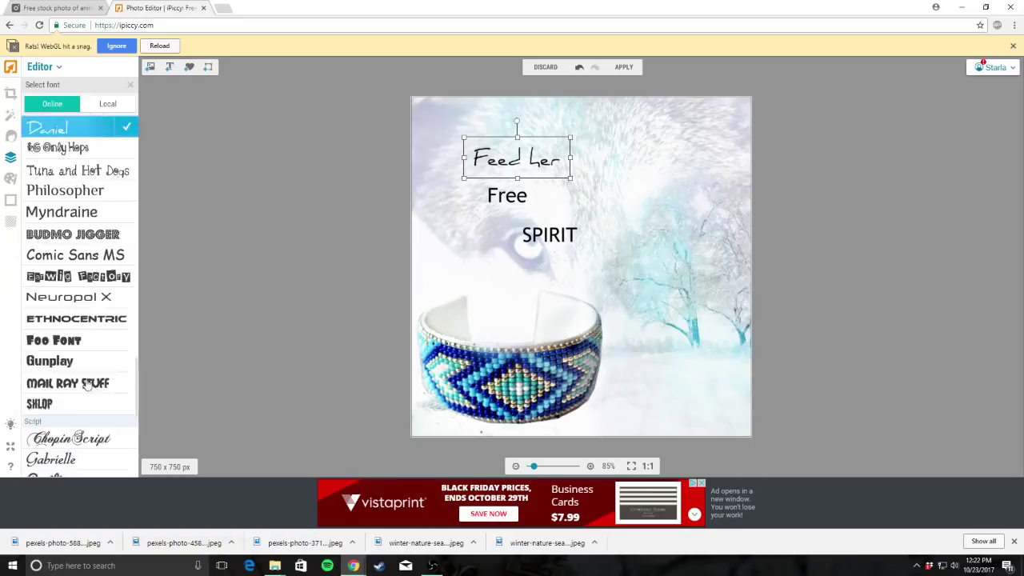
Try script fonts such as Quilline Script on "Feed her", then return it to Daniel
click(65, 313)
click(72, 397)
scroll(76, 400, down, 3)
click(76, 436)
scroll(76, 424, down, 1)
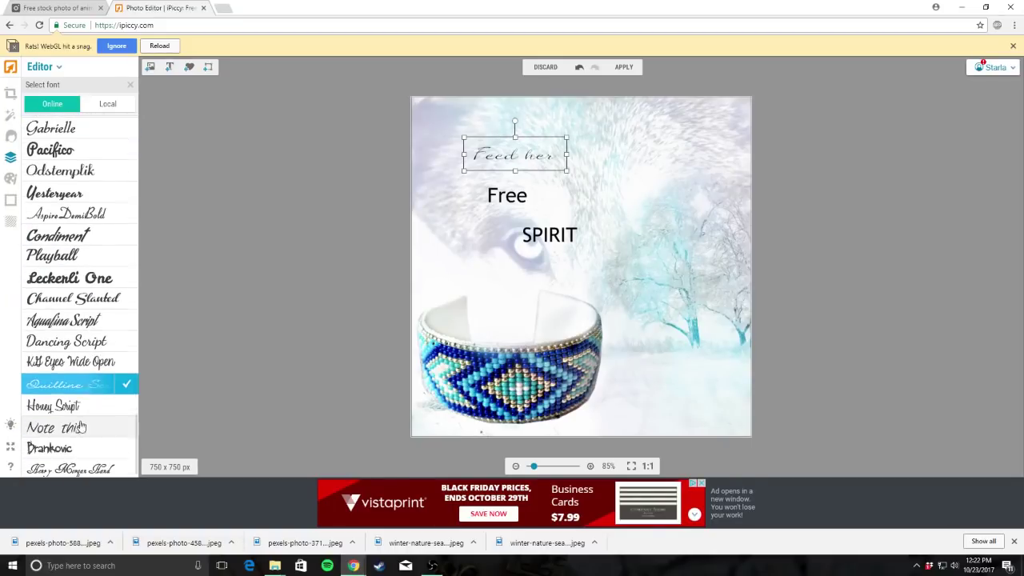
click(74, 407)
click(72, 424)
scroll(72, 320, down, 10)
scroll(68, 240, up, 1)
click(64, 200)
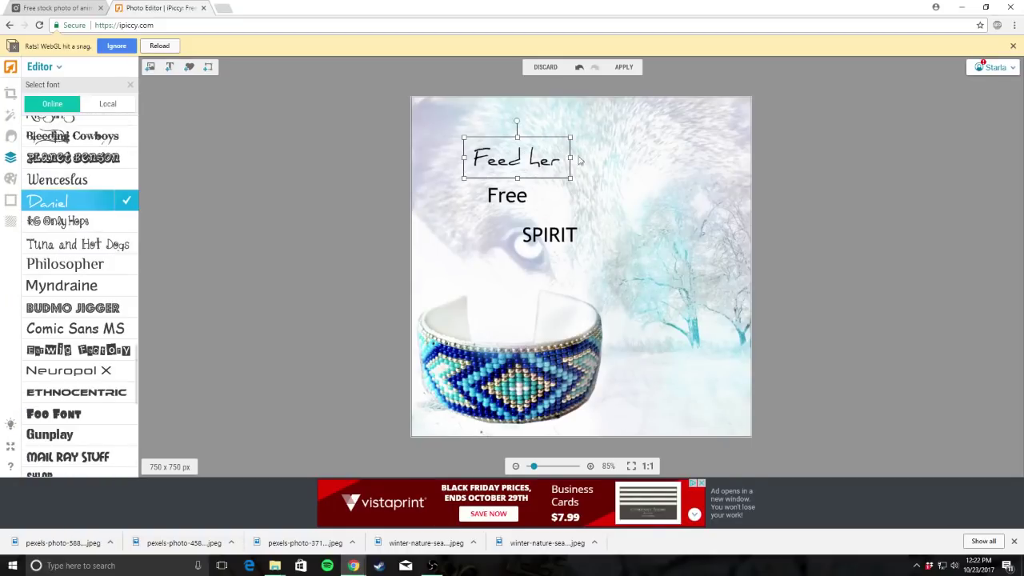
Enlarge "Feed her" to about size 71 near the image's upper edge and fade it to 61%
drag(607, 160, 619, 147)
drag(32, 132, 57, 134)
drag(640, 163, 613, 156)
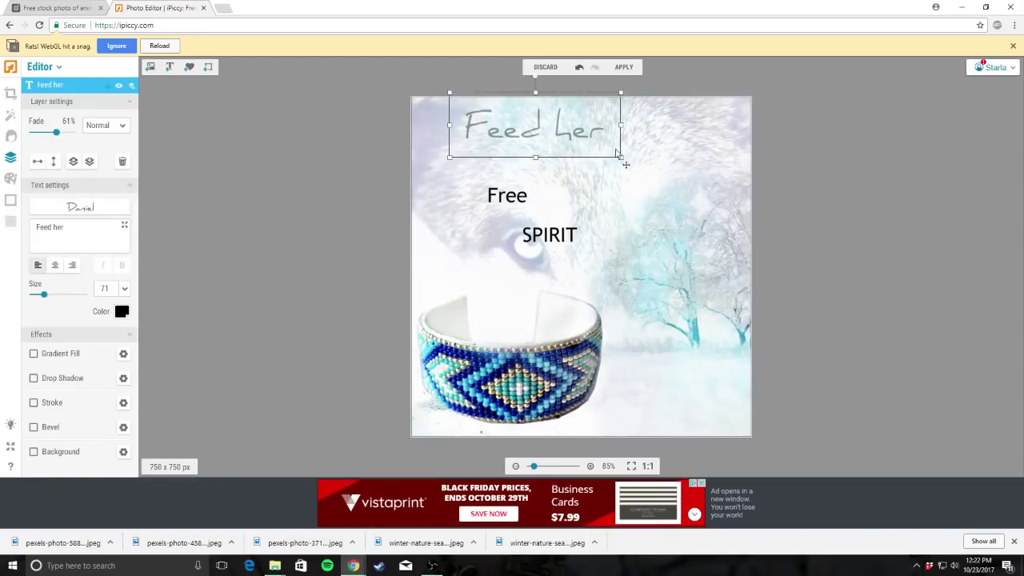
Move "Free" below and to the right of "Feed her", enlarge it to about size 90 and set its font to Daniel
drag(509, 195, 588, 183)
drag(622, 205, 669, 230)
click(80, 206)
scroll(76, 320, down, 8)
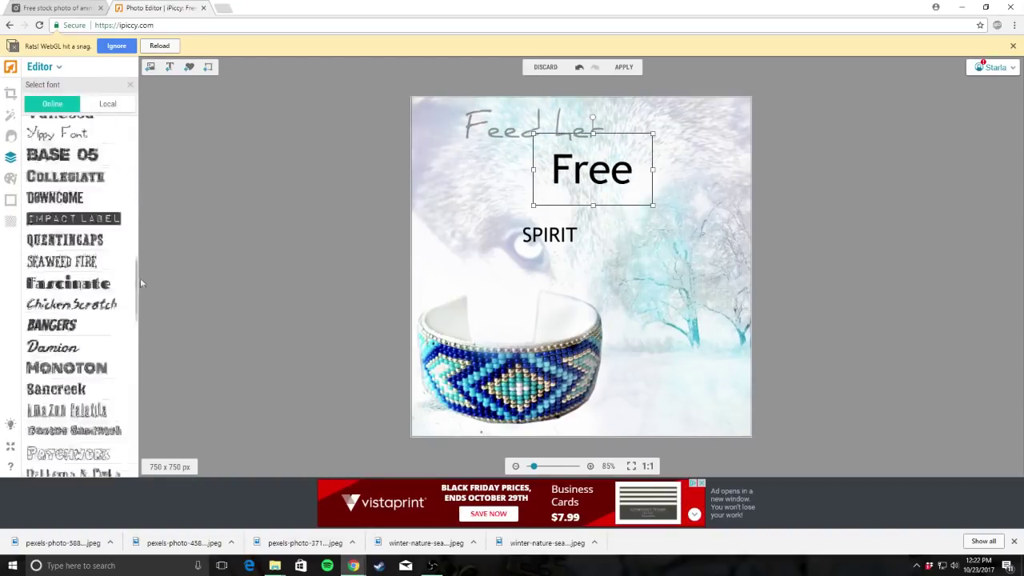
click(48, 345)
Set the font of the "SPIRIT" text to Daniel
click(549, 235)
drag(138, 159, 142, 398)
click(48, 199)
Reposition "Free" and "Feed her", enlarge "SPIRIT" below them, and fade the lettering to match "Feed her"
click(546, 198)
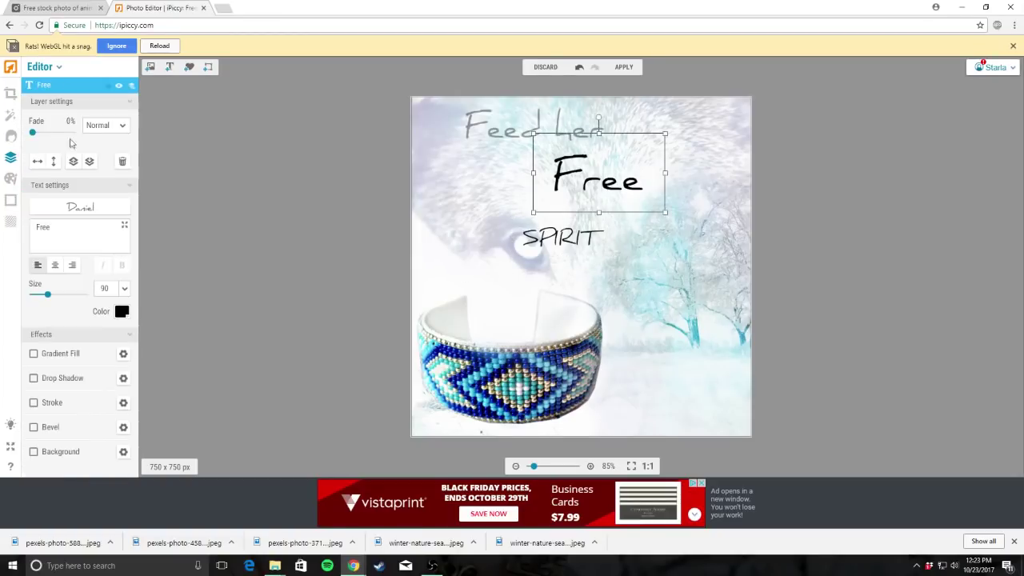
drag(545, 199, 517, 188)
drag(472, 125, 449, 125)
click(576, 238)
drag(615, 256, 696, 290)
drag(632, 276, 658, 237)
drag(33, 132, 57, 135)
Shrink "Feed her" and stack it above "Free" and "SPIRIT" in the image's upper-right area, clear of the wolf's eye
drag(560, 171, 487, 220)
click(544, 131)
drag(600, 157, 560, 141)
drag(518, 128, 608, 132)
drag(486, 229, 595, 177)
mouse_move(644, 215)
mouse_down()
mouse_move(666, 216)
mouse_move(657, 216)
mouse_up()
click(704, 264)
drag(616, 169, 632, 170)
click(667, 231)
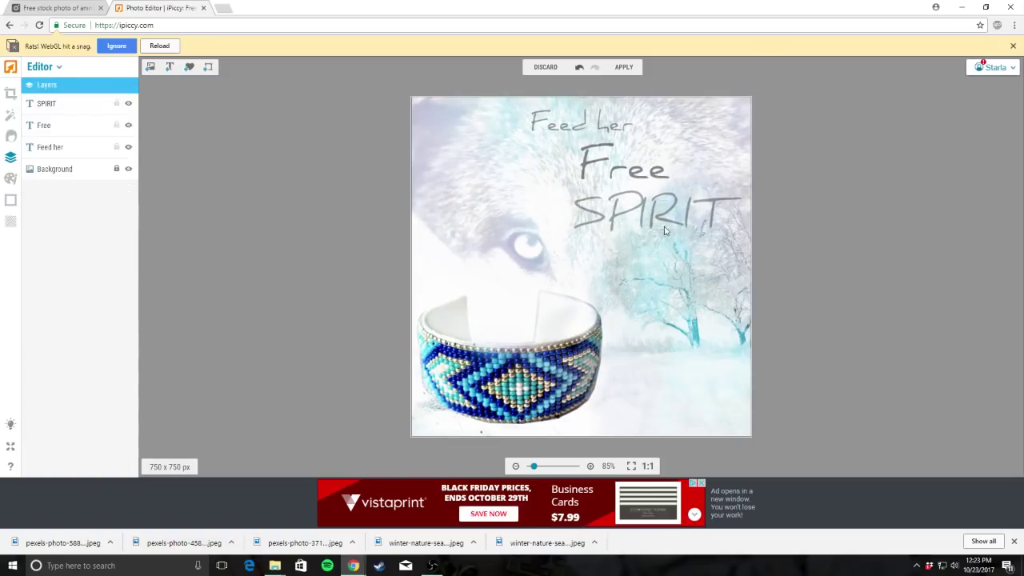
Stagger the slogan by nudging "SPIRIT" to the right and shifting "Feed her" and "Free" to the left
drag(667, 224, 673, 224)
click(702, 227)
drag(600, 126, 588, 127)
drag(607, 166, 596, 166)
click(587, 389)
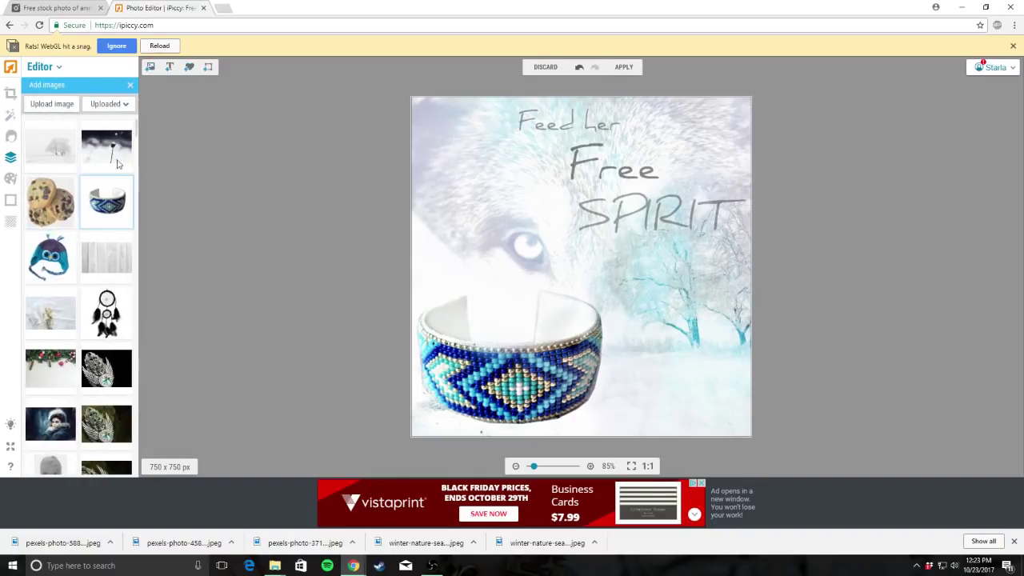
Add a long swirl sticker from the Ornaments set, enlarge it and place it below "SPIRIT"
click(187, 68)
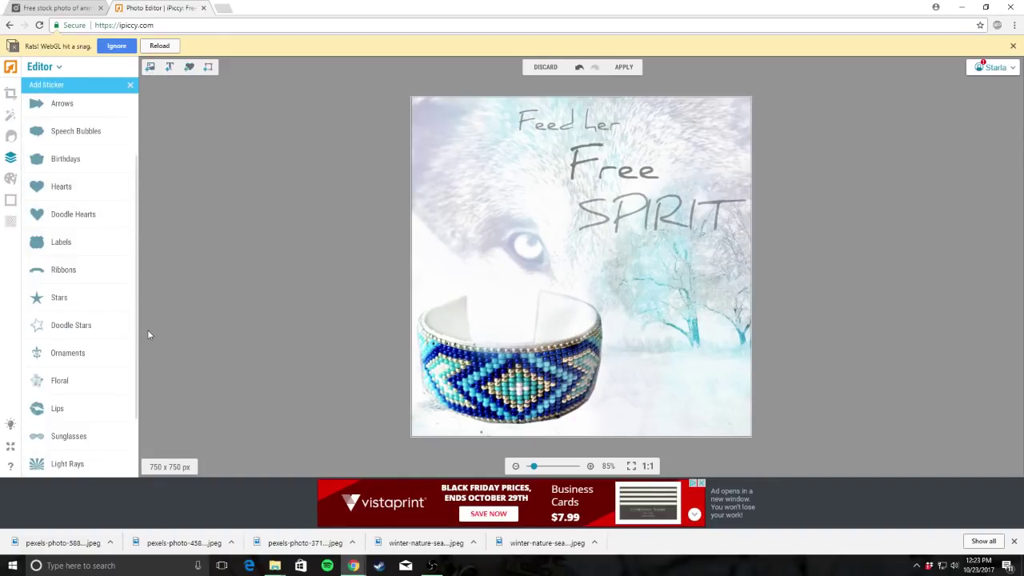
click(69, 357)
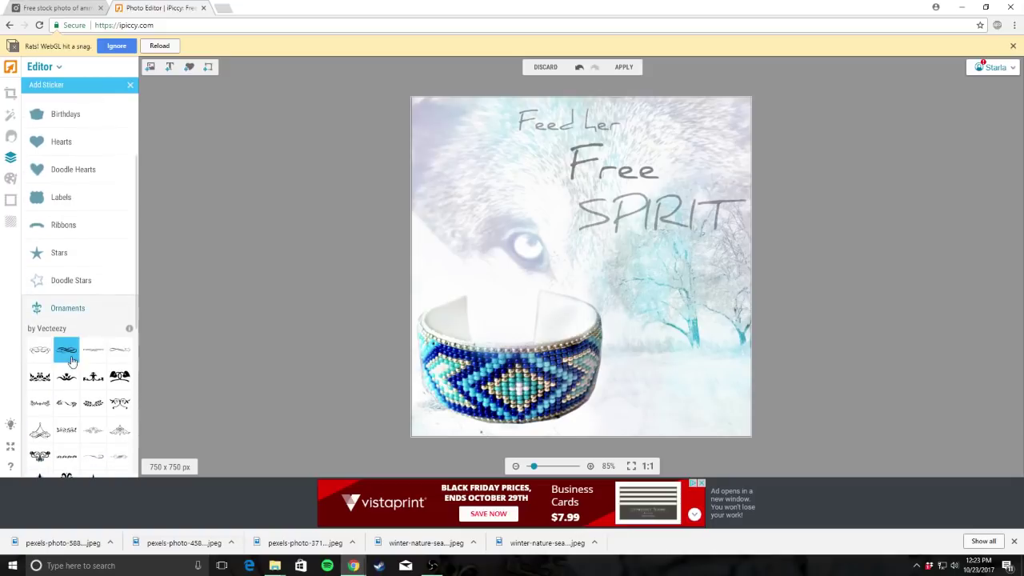
click(95, 460)
click(558, 236)
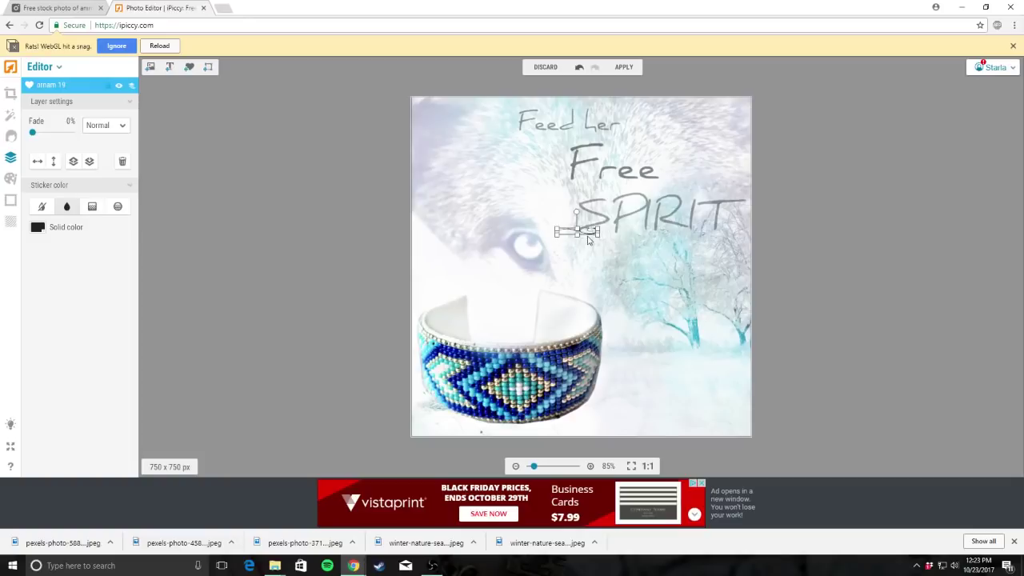
drag(633, 254, 679, 260)
mouse_move(663, 225)
mouse_down()
mouse_move(694, 244)
mouse_move(670, 223)
mouse_up()
drag(561, 241, 583, 264)
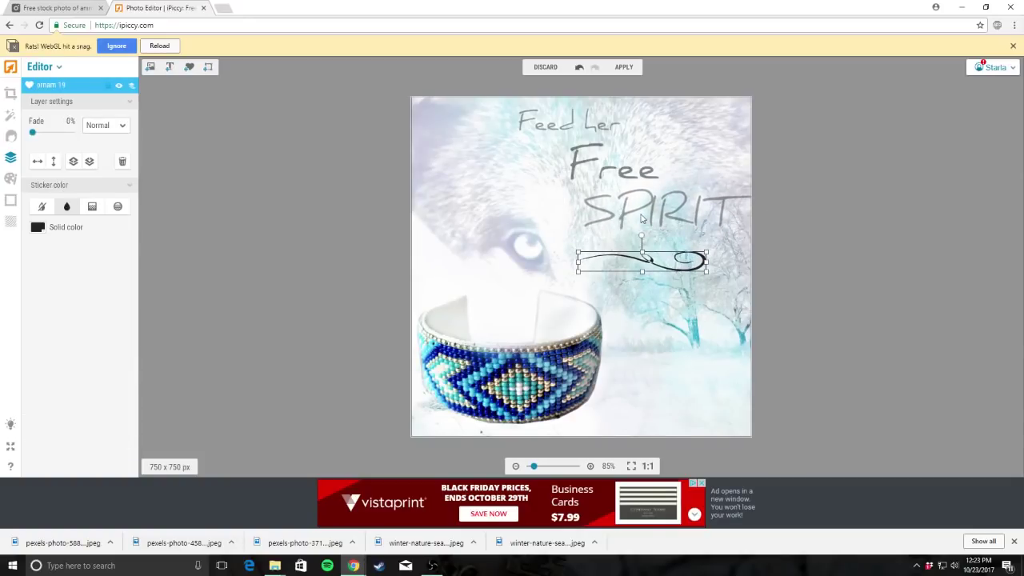
Tuck the swirl under the right end of "SPIRIT" and fade it to 62%
drag(641, 219, 639, 222)
drag(687, 264, 725, 257)
drag(34, 134, 57, 134)
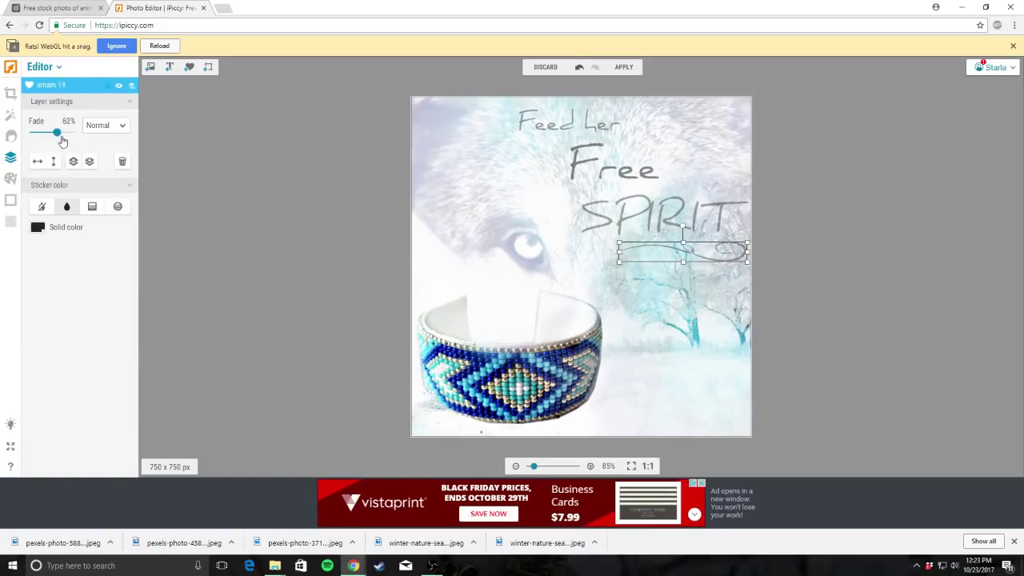
click(466, 329)
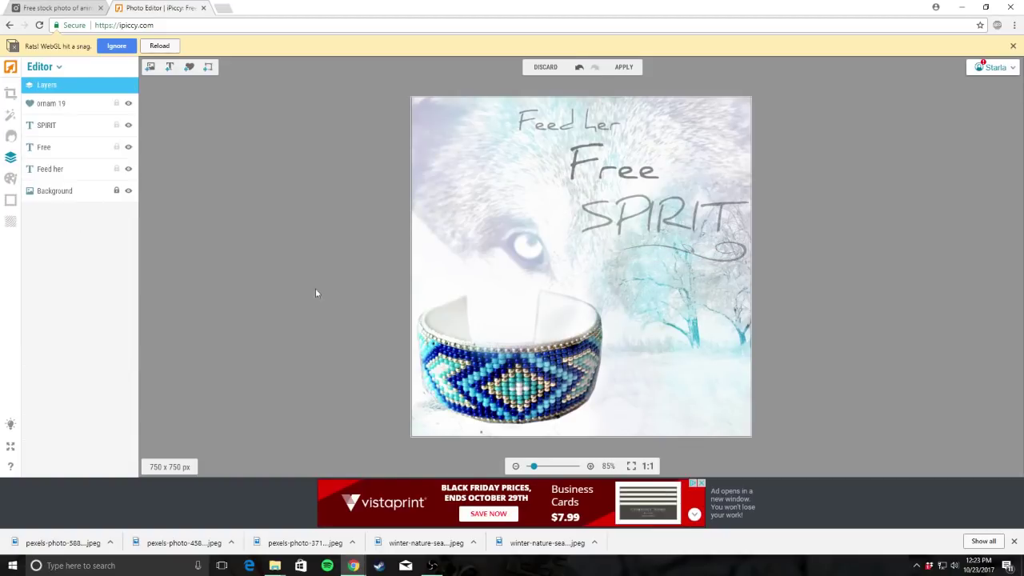
click(716, 253)
click(688, 327)
Add the uploaded beaded bracelet photo as a new layer, enlarge it and move it over the wolf's face
click(150, 68)
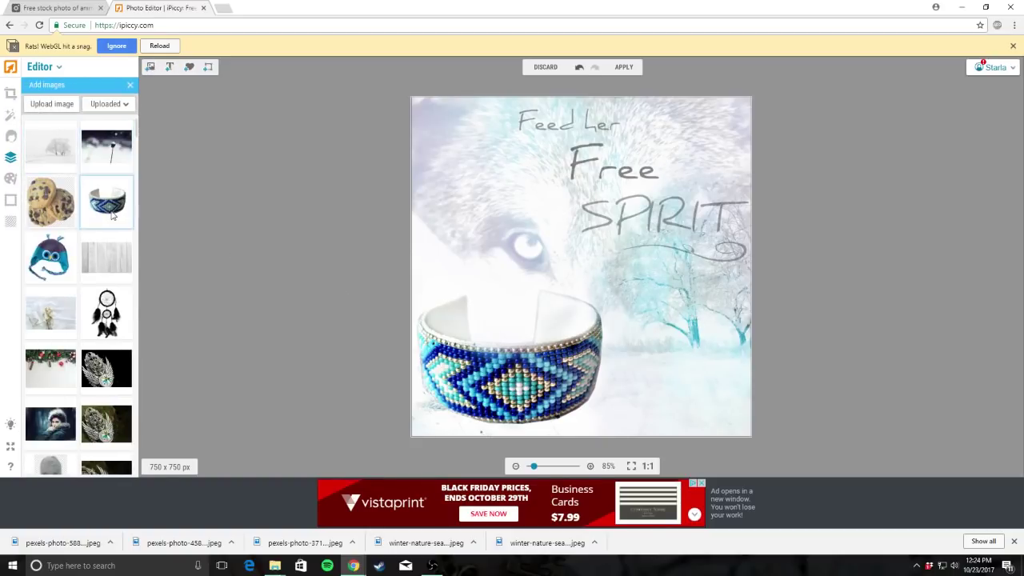
drag(108, 214, 431, 221)
drag(479, 253, 706, 424)
drag(570, 367, 482, 320)
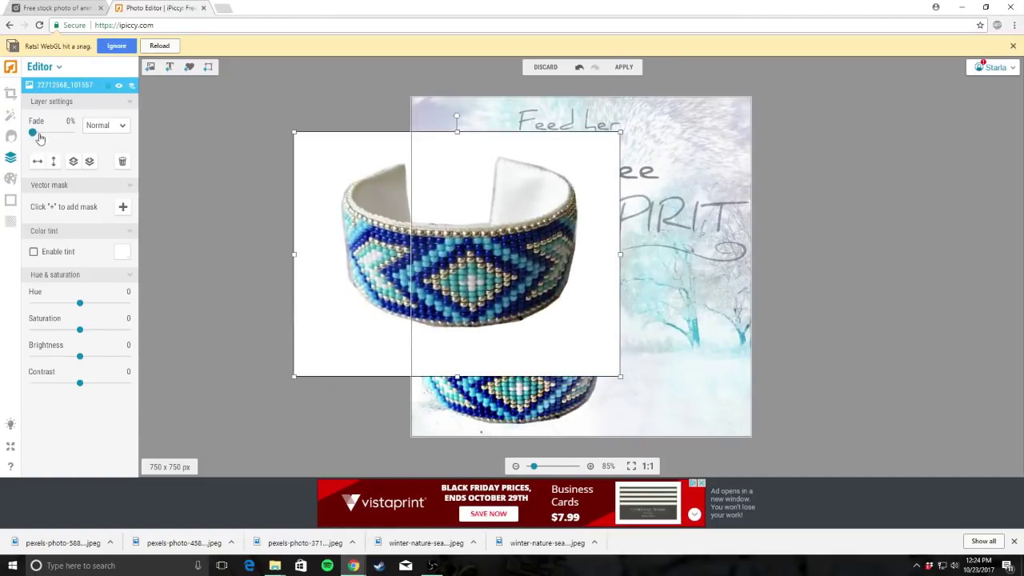
Set the new bracelet layer's blend mode to Darken and its fade to 86%
click(107, 126)
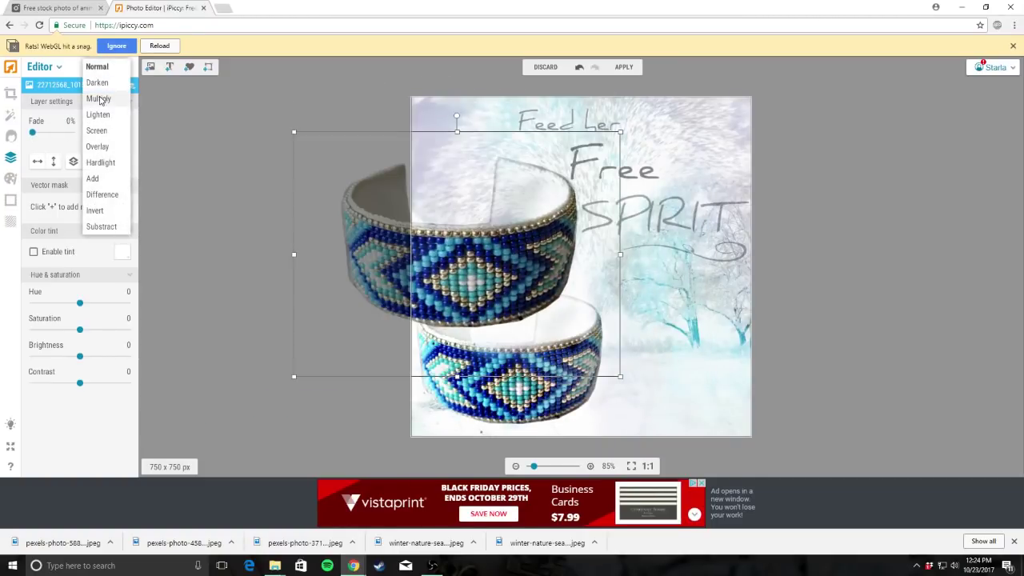
click(101, 84)
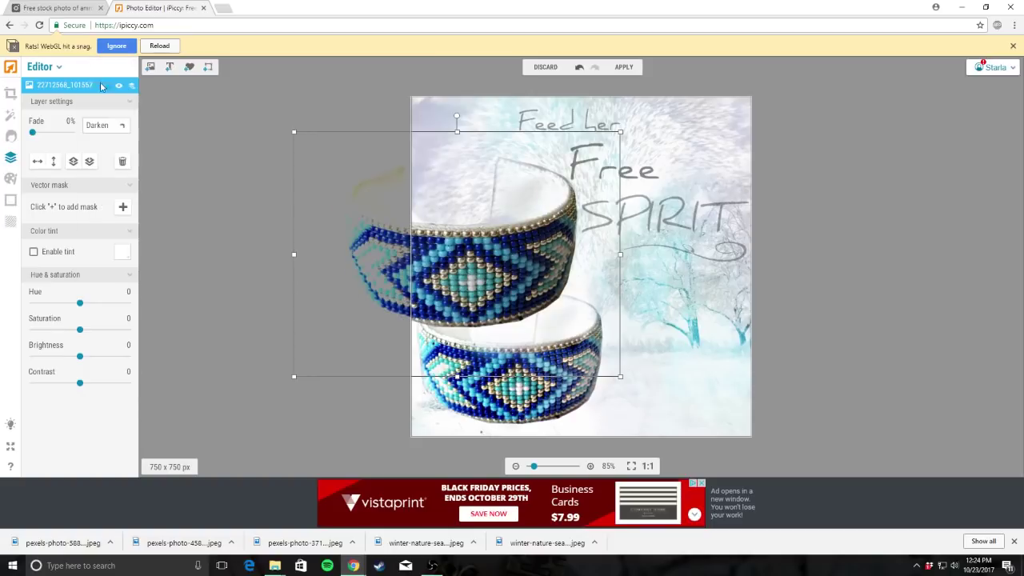
mouse_move(487, 282)
mouse_down()
mouse_move(398, 307)
mouse_move(499, 280)
mouse_up()
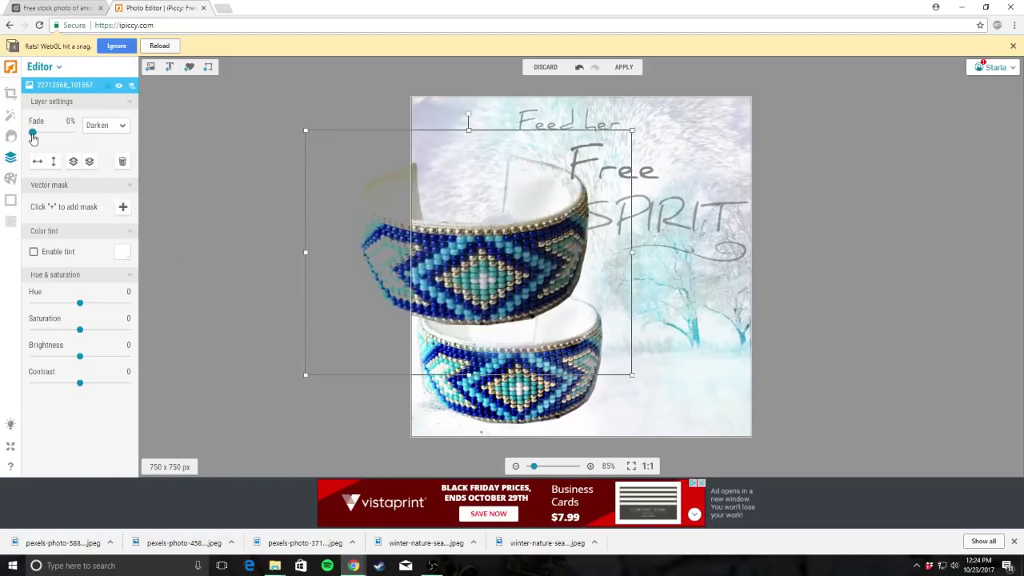
drag(33, 134, 67, 134)
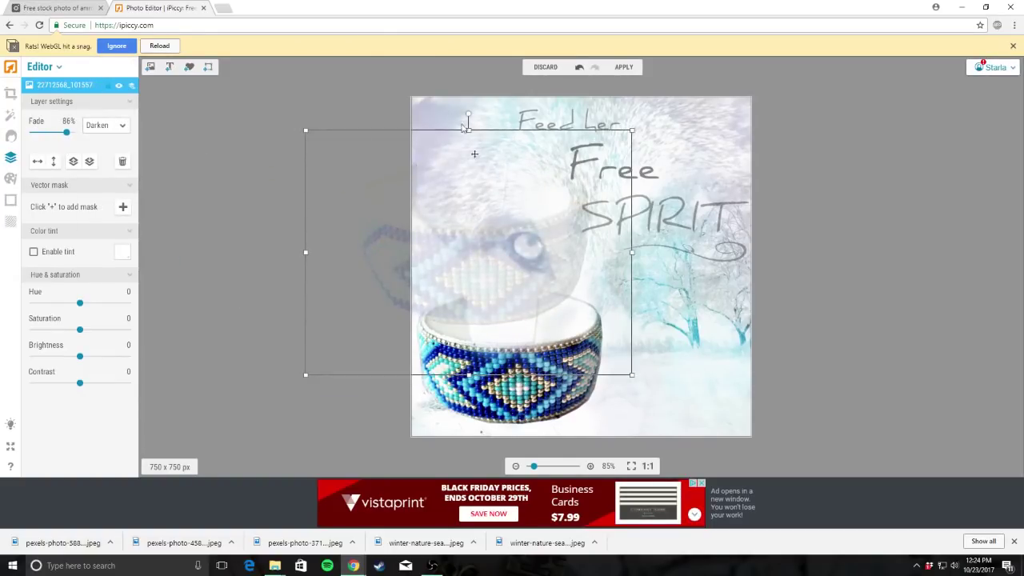
Rotate and enlarge the faded bracelet so it sweeps across the image's right side, and send it behind the slogan
drag(473, 117, 566, 152)
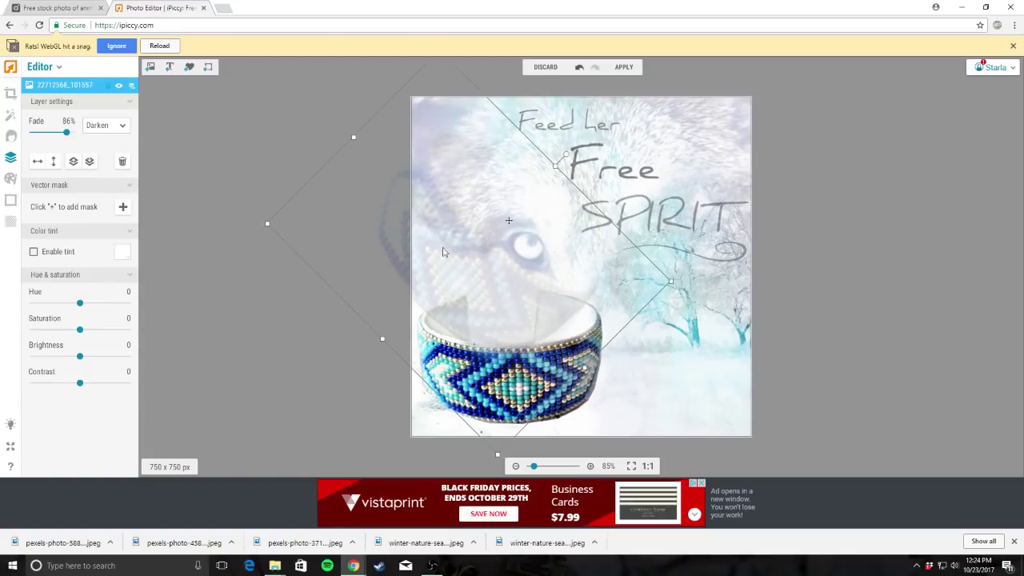
drag(671, 283, 978, 324)
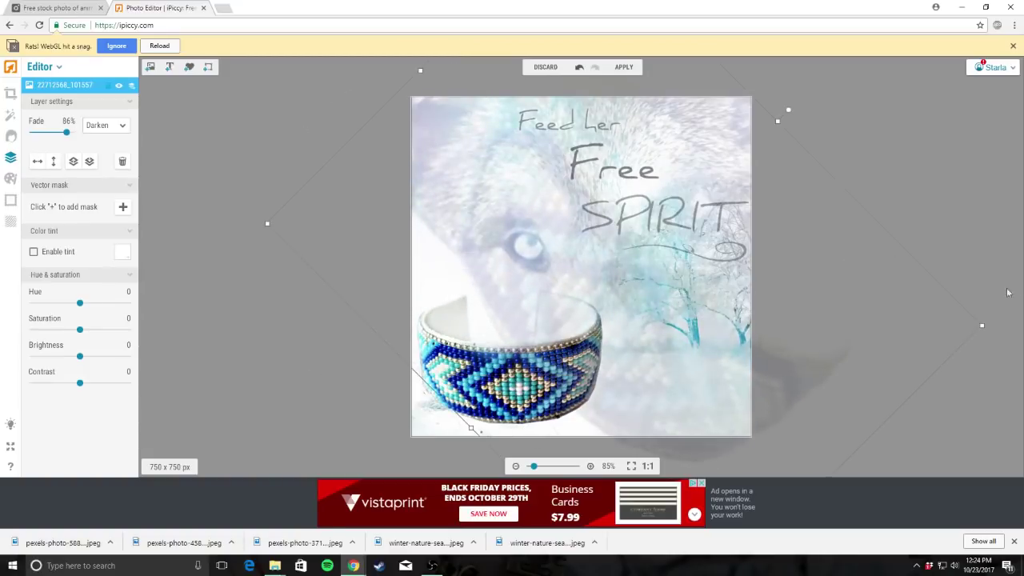
drag(667, 379, 560, 356)
drag(700, 131, 118, 180)
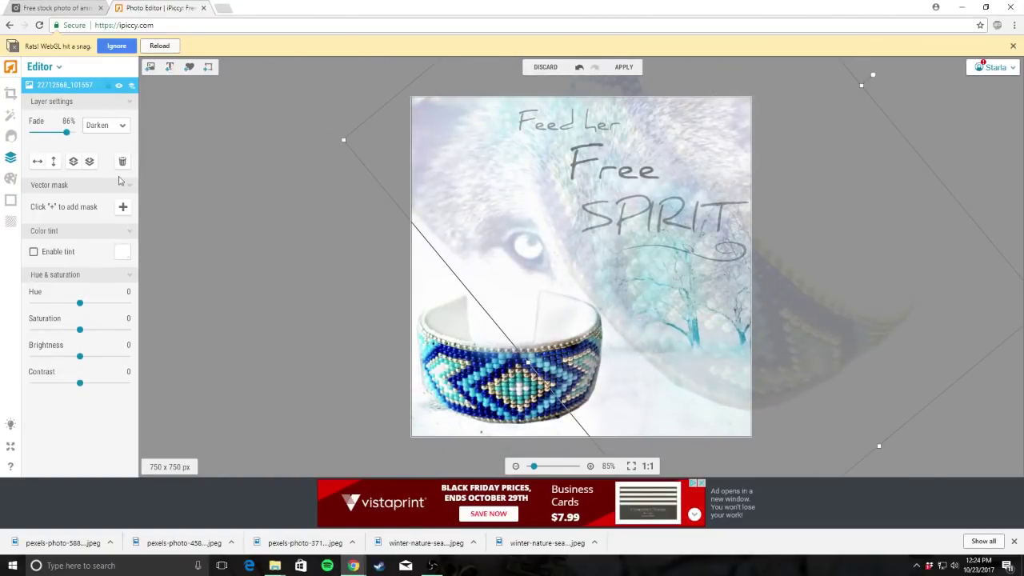
click(90, 163)
Darken the three slogan lines by reducing their fade, and set the swirl's fade to 34%
click(69, 134)
click(540, 132)
click(608, 166)
drag(54, 132, 49, 132)
click(640, 216)
click(1007, 505)
click(732, 255)
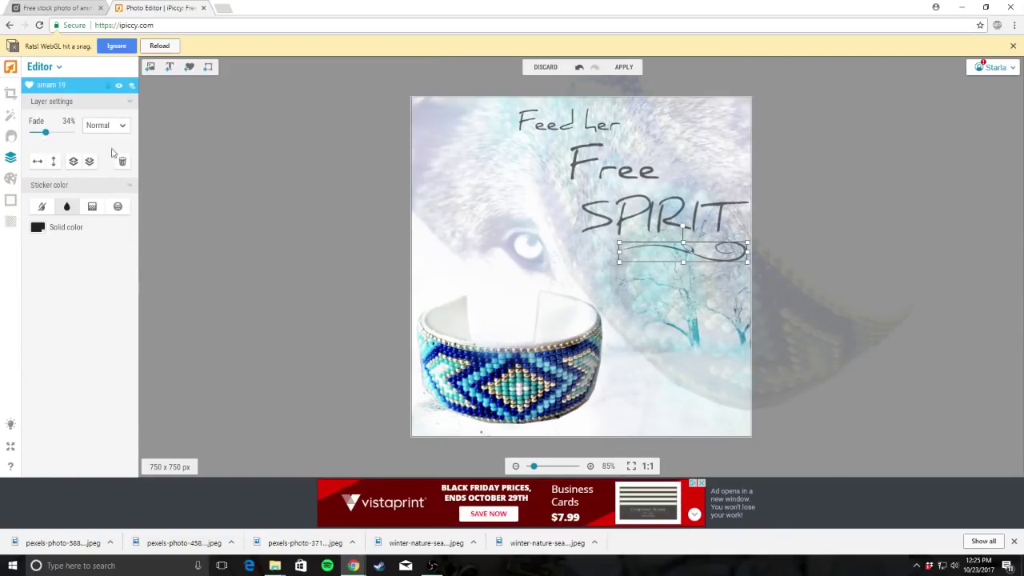
Shift the faded bracelet slightly down and to the right, and flatten all layers into one image
click(797, 368)
drag(797, 368, 813, 404)
click(334, 290)
click(623, 67)
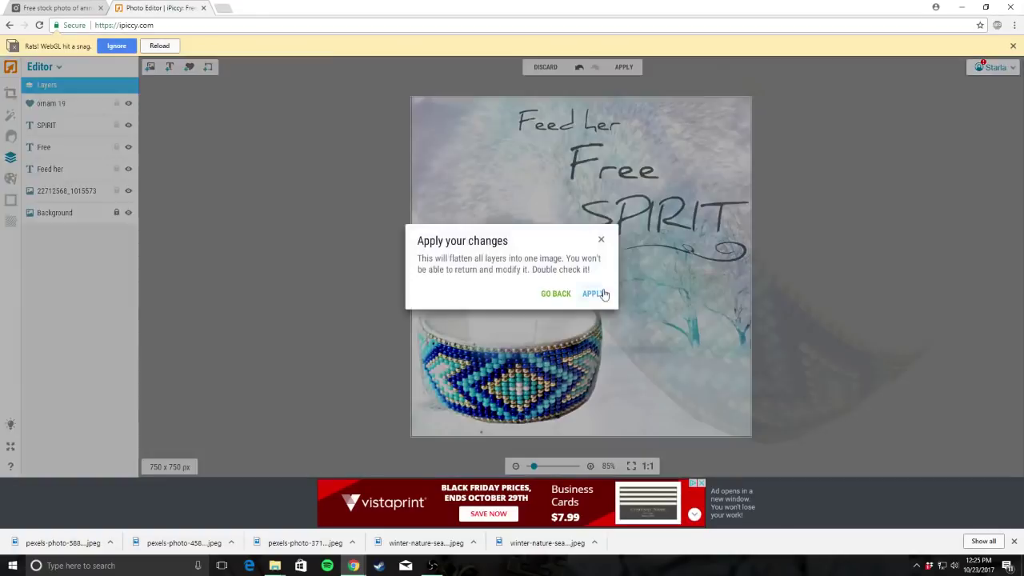
click(595, 293)
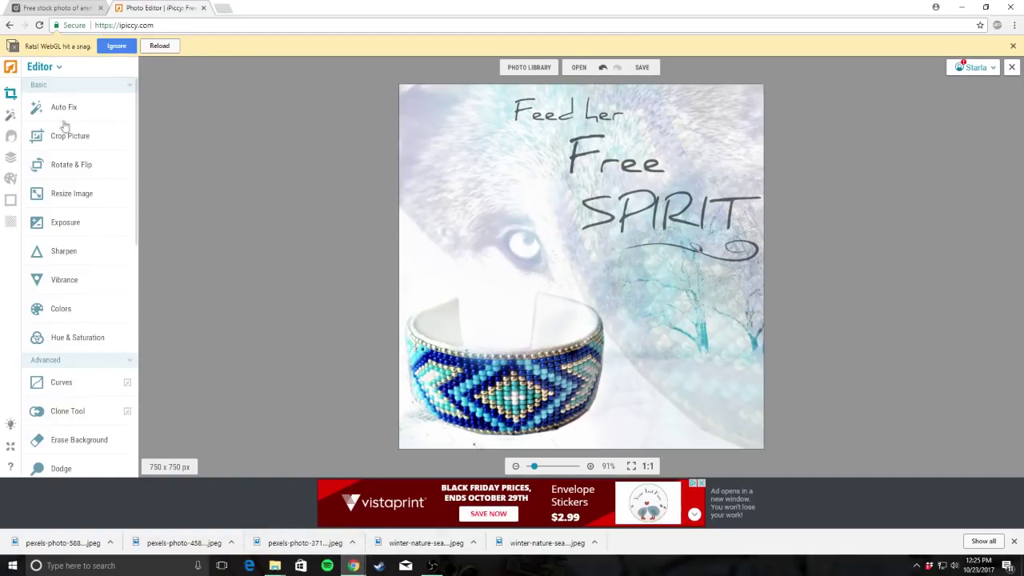
Add the uploaded Primitive Riches logo as a layer and set its blend mode to Darken
click(10, 158)
click(149, 67)
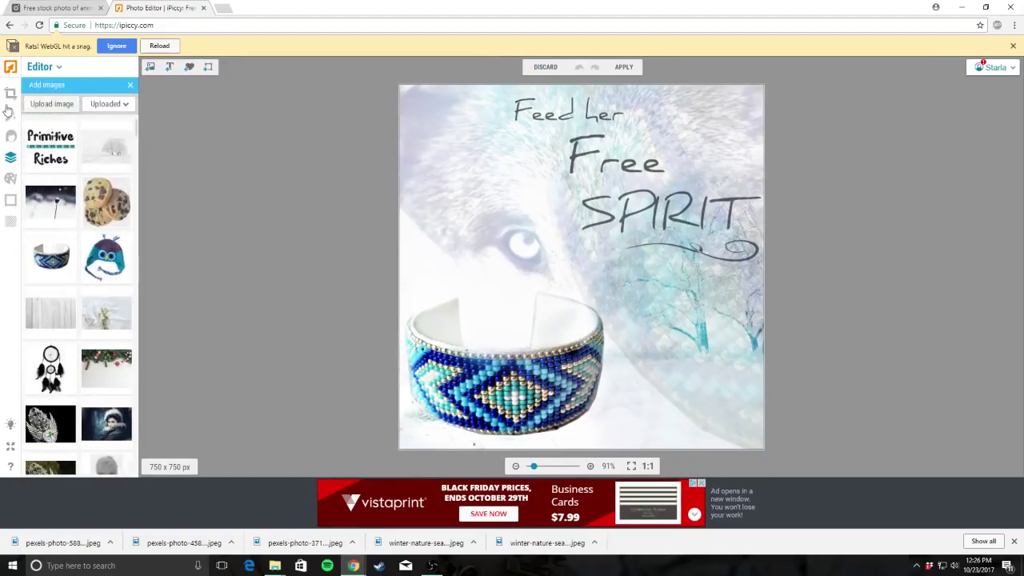
drag(50, 152, 442, 198)
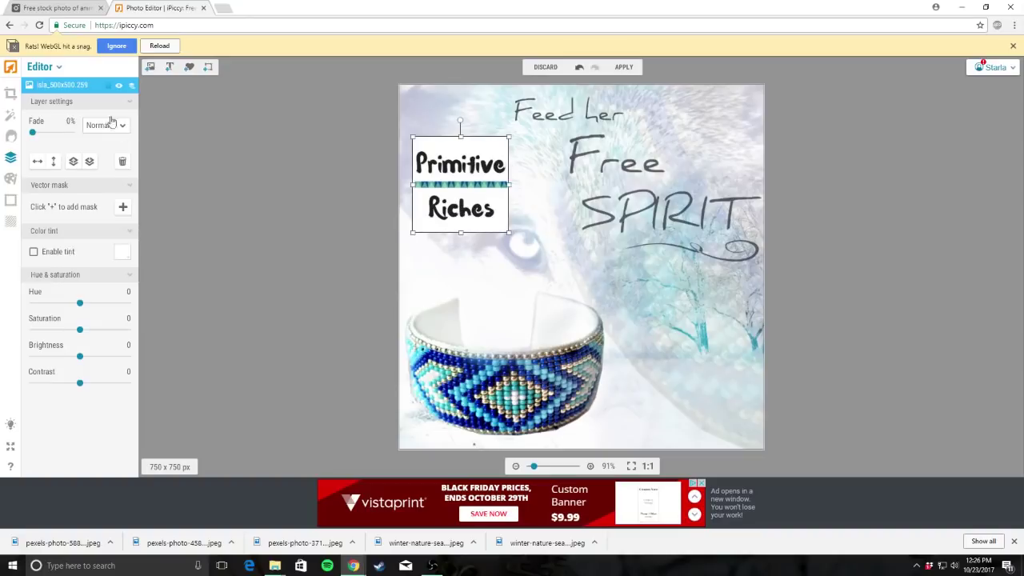
click(105, 124)
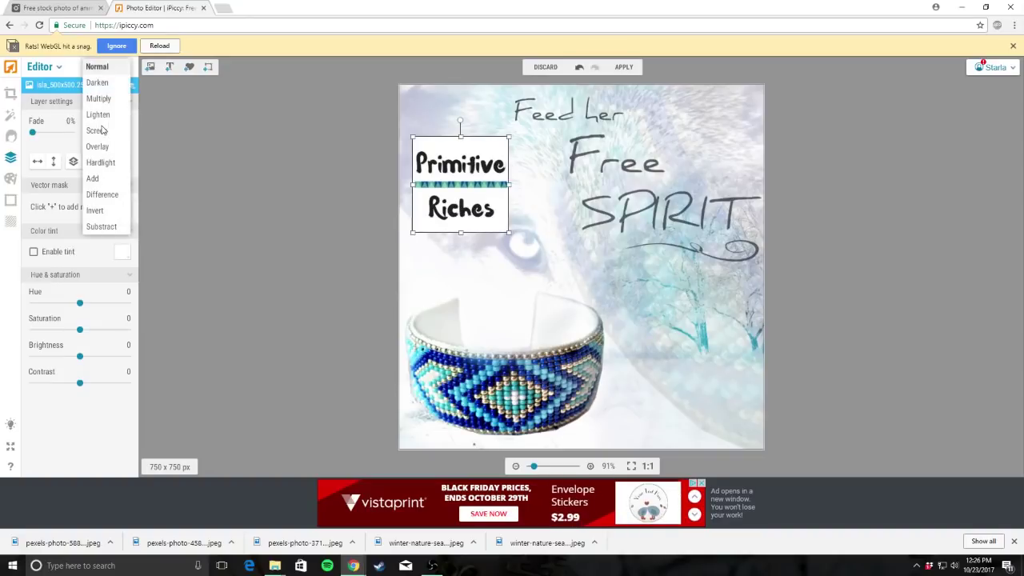
click(104, 85)
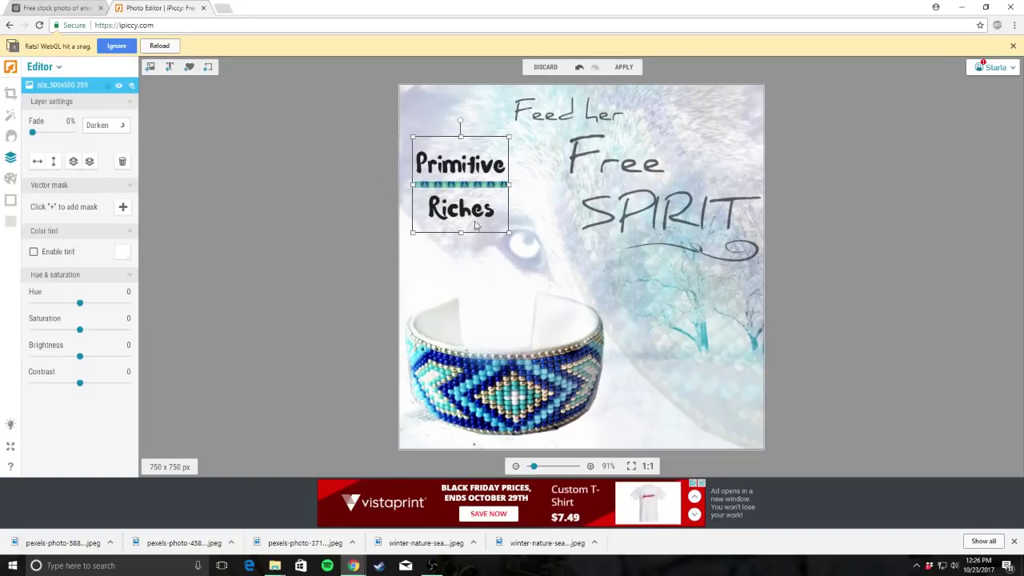
Enlarge the Primitive Riches logo, place it in the image's lower-right corner, and flatten the layers
drag(509, 233, 538, 263)
drag(496, 215, 703, 405)
mouse_move(32, 132)
mouse_down()
mouse_move(45, 139)
mouse_move(30, 137)
mouse_up()
drag(682, 389, 704, 391)
click(844, 368)
click(624, 67)
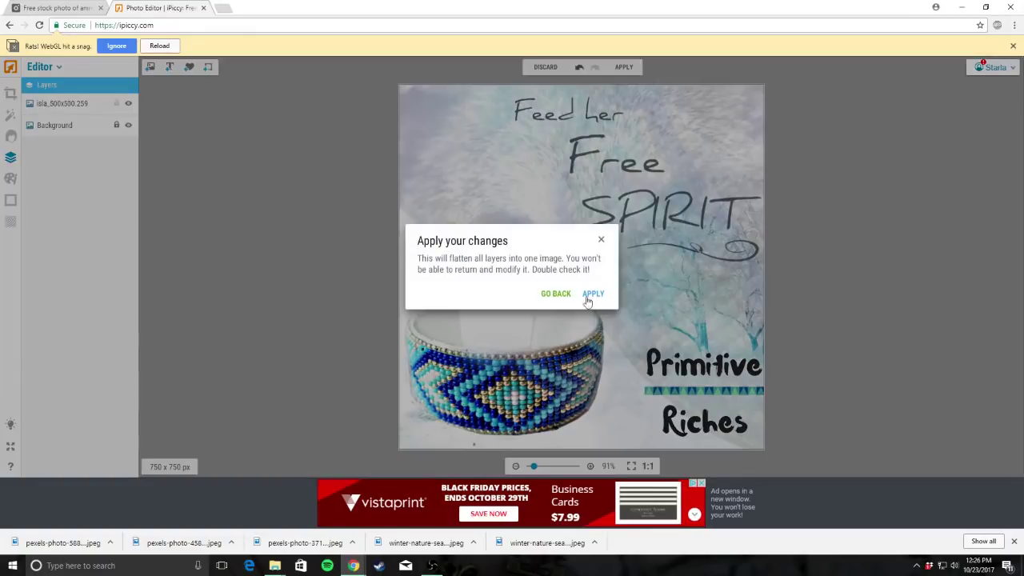
click(588, 296)
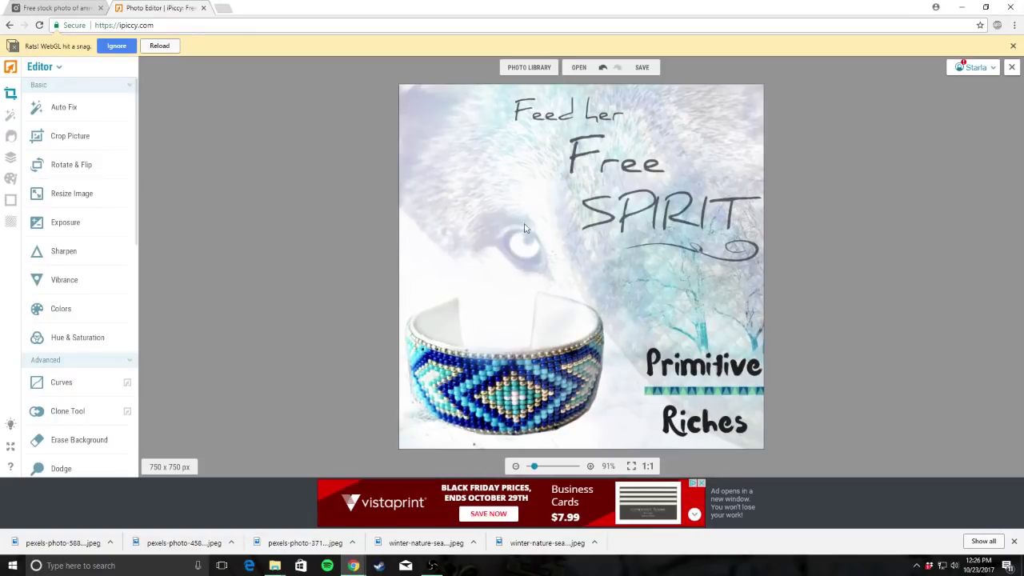
scroll(726, 411, up, 3)
scroll(803, 388, down, 4)
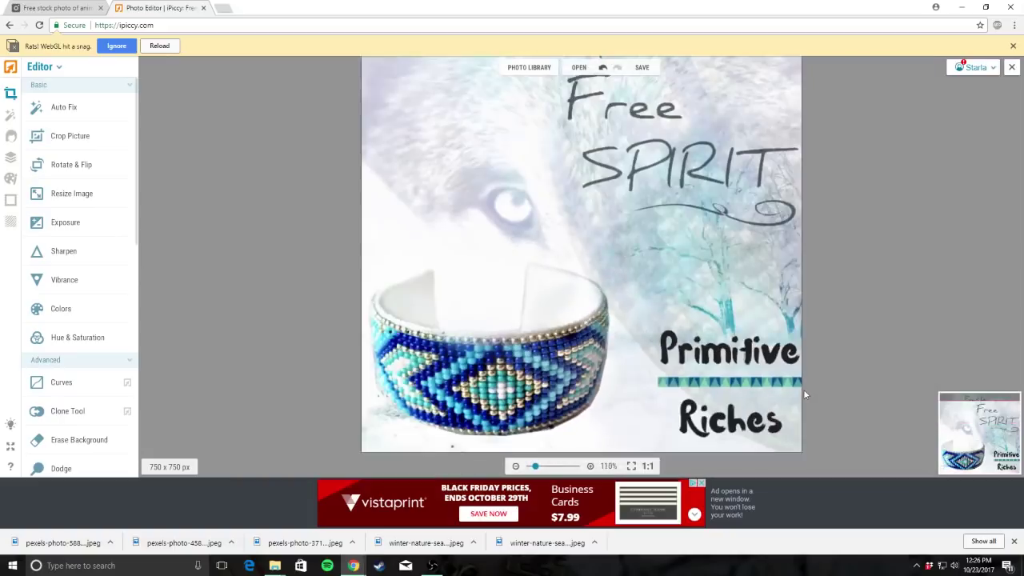